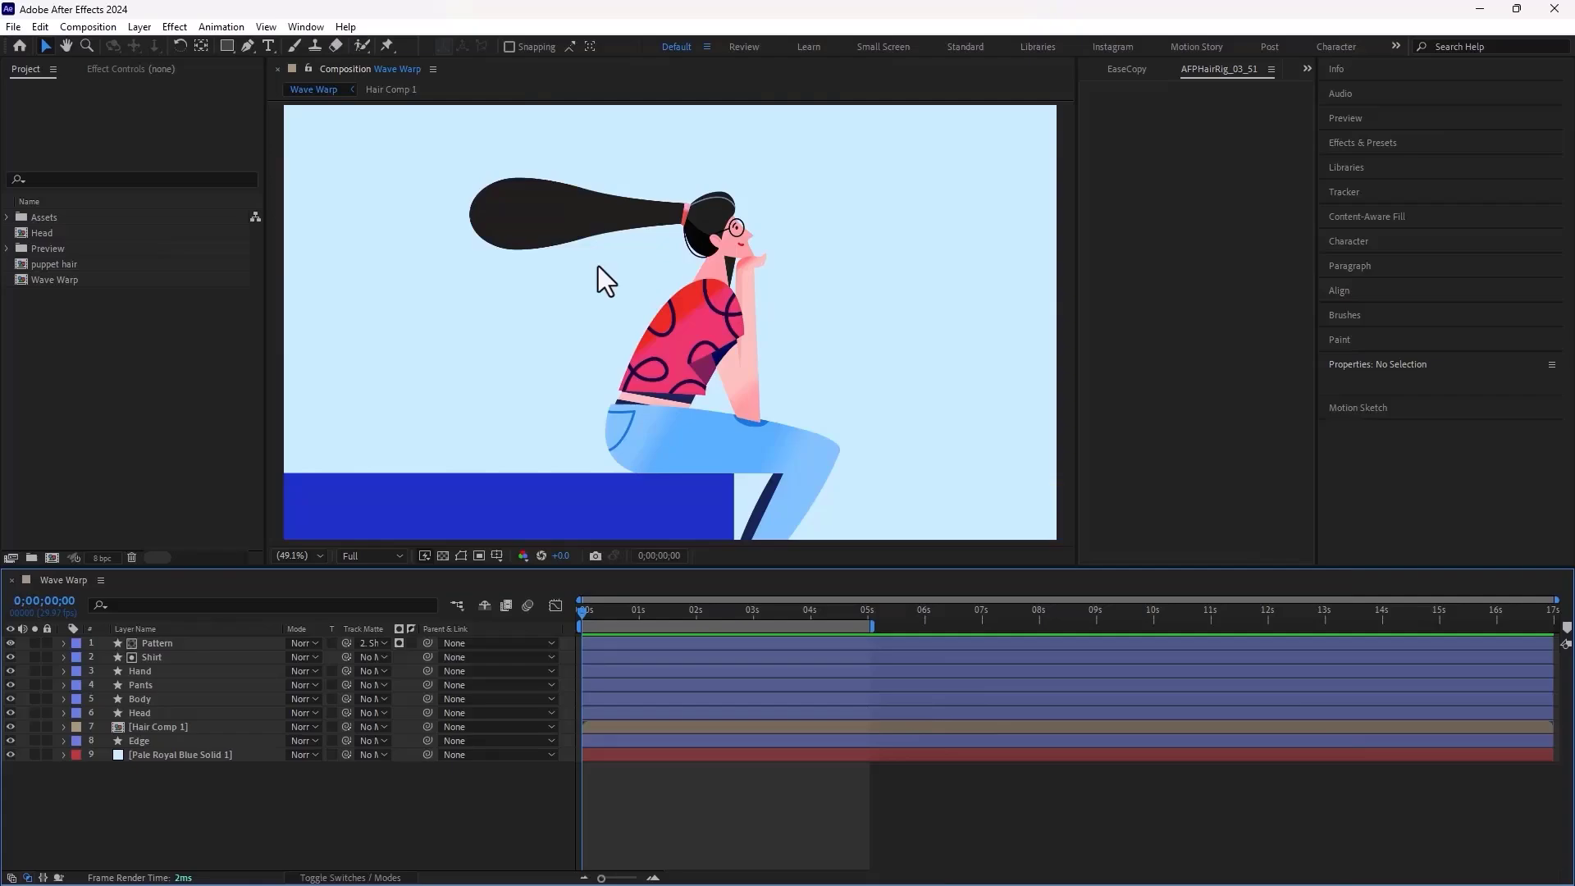
Open the Hair Comp 1 precomp to view its single hair shape, then return to Wave Warp
{"action": "double_click", "coordinate": [655, 261]}
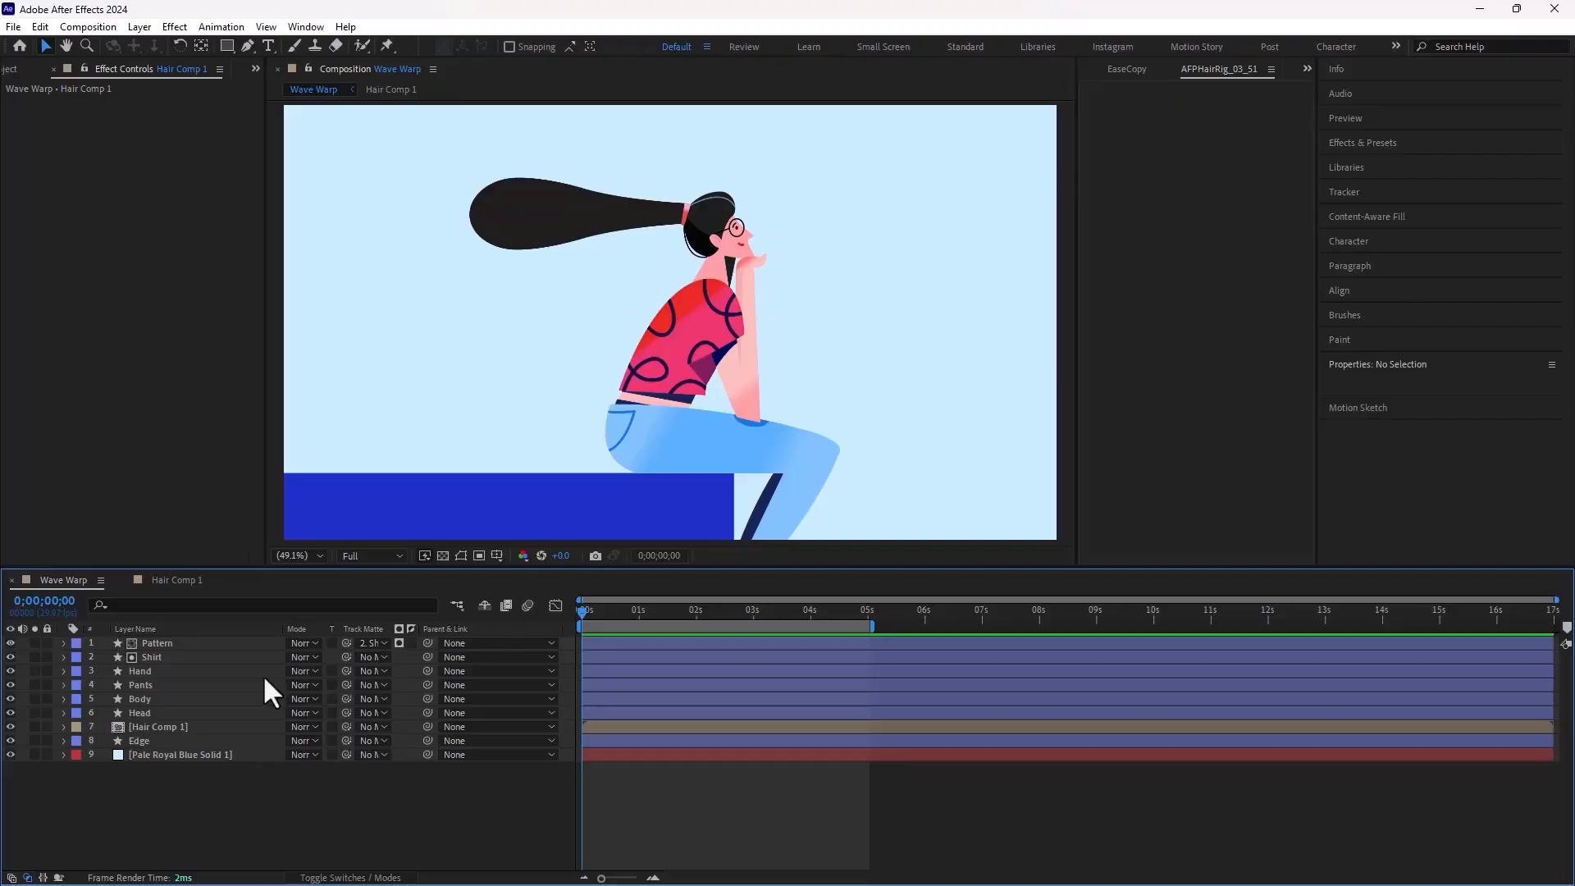
{"action": "double_click", "coordinate": [608, 727]}
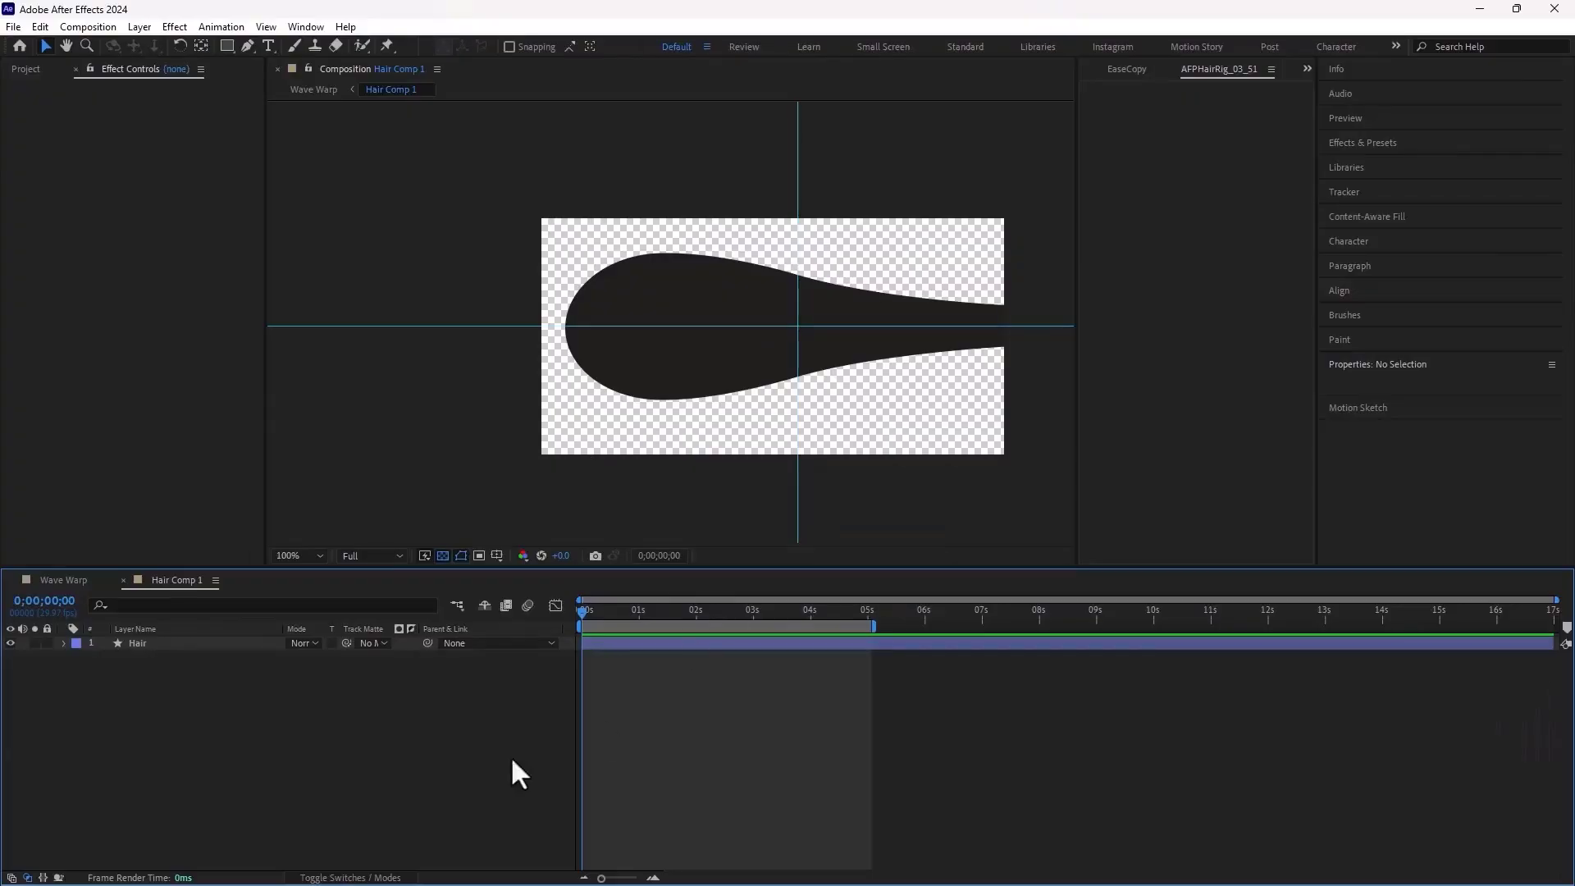
{"action": "left_click", "coordinate": [72, 579]}
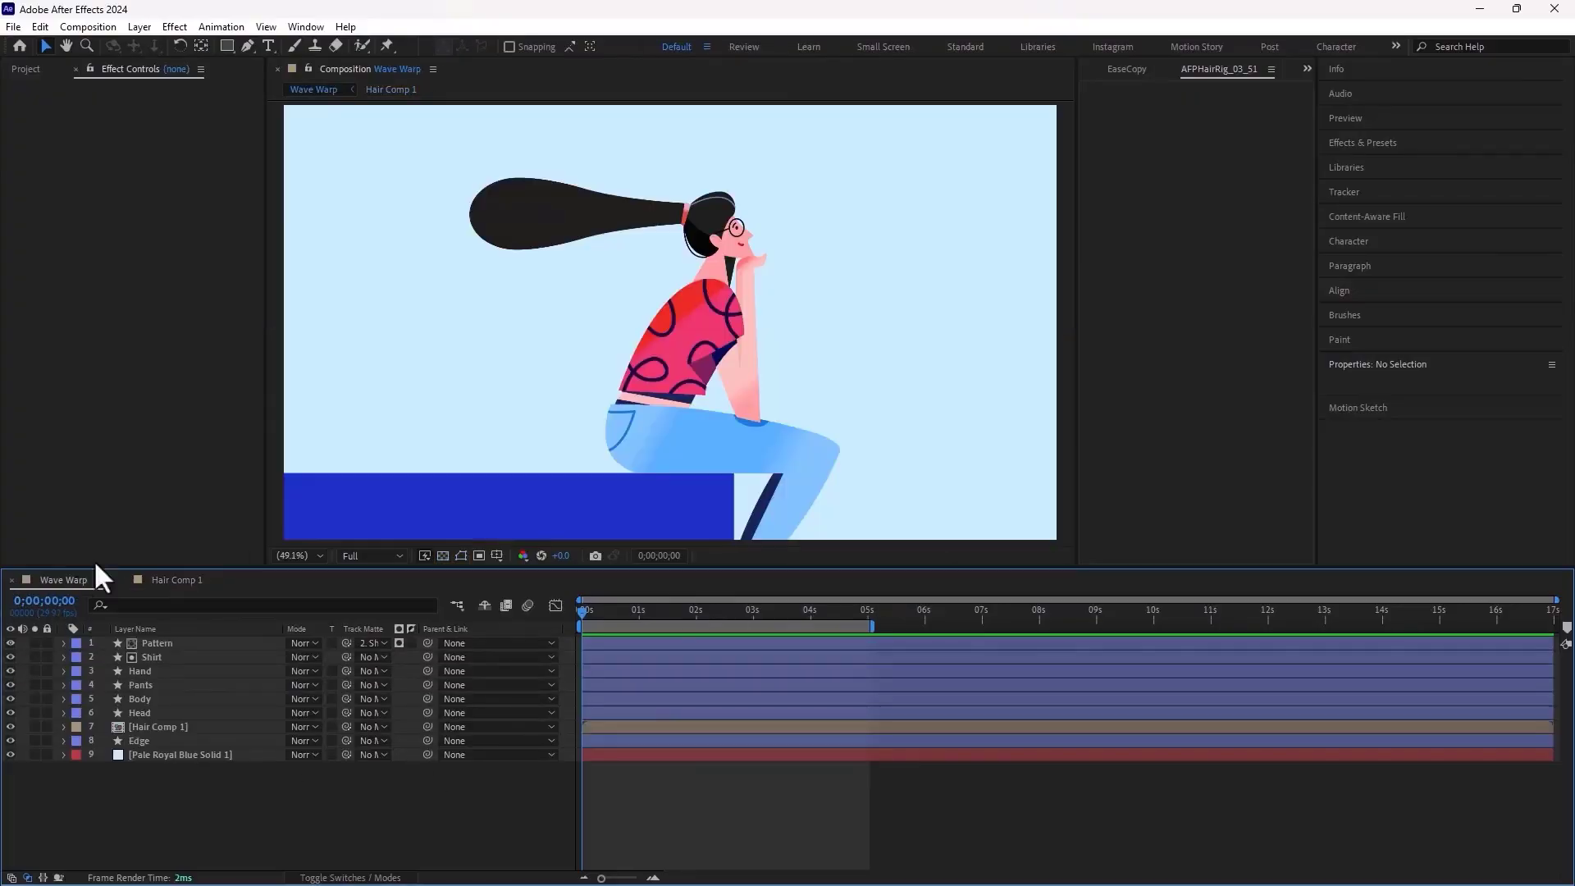
Apply the Wave Warp effect to the Hair Comp 1 layer through the effects search
{"action": "left_click", "coordinate": [621, 726]}
{"action": "key", "text": "ctrl+space"}
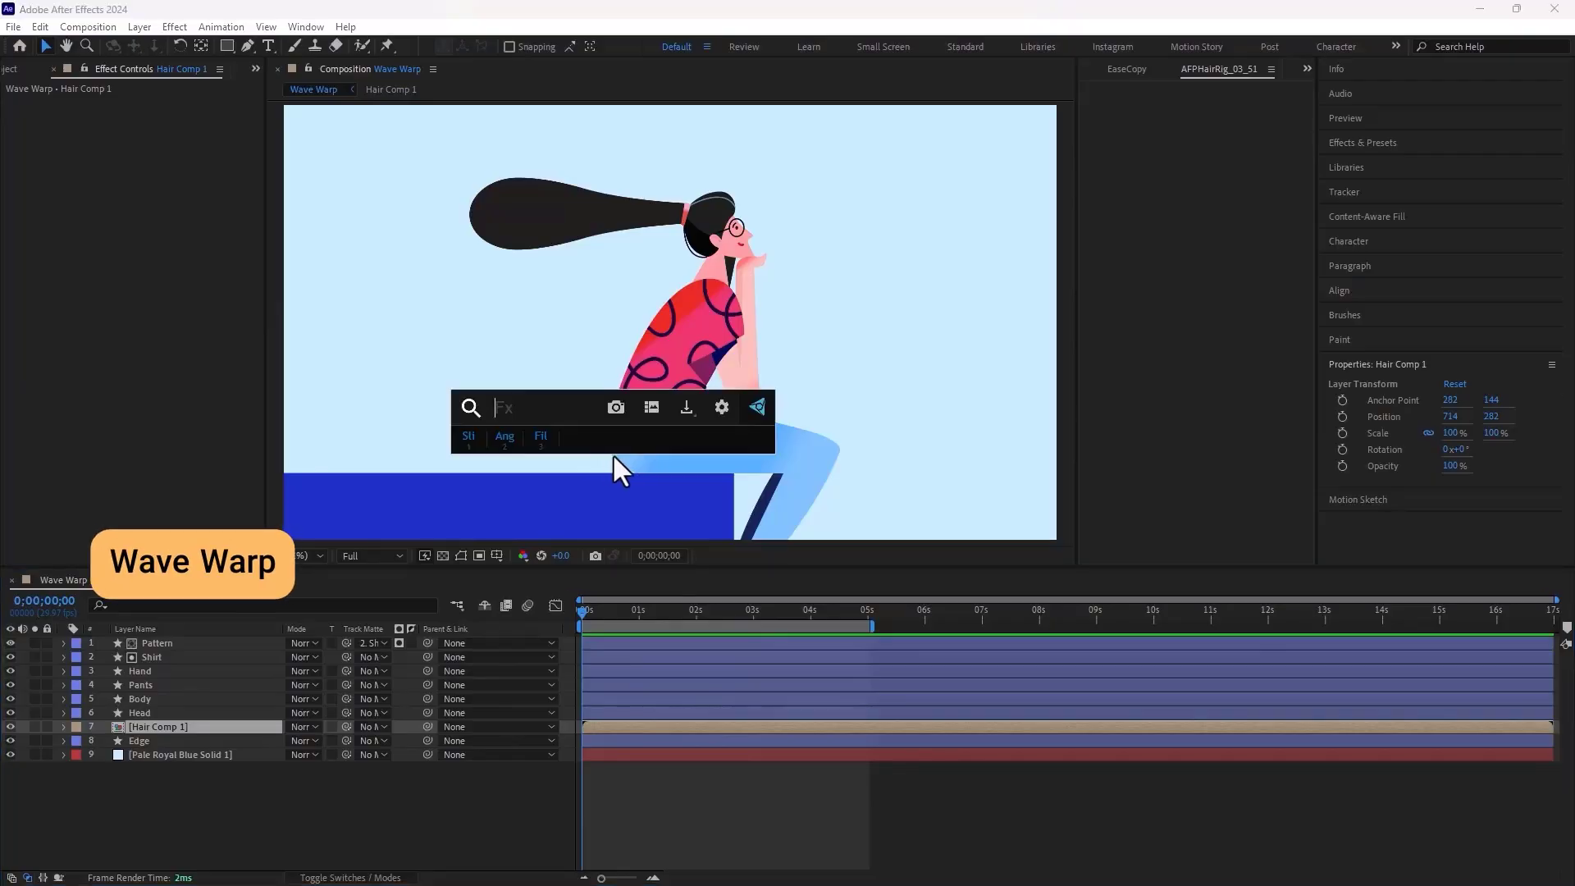
{"action": "type", "text": "wavew"}
{"action": "key", "text": "Return"}
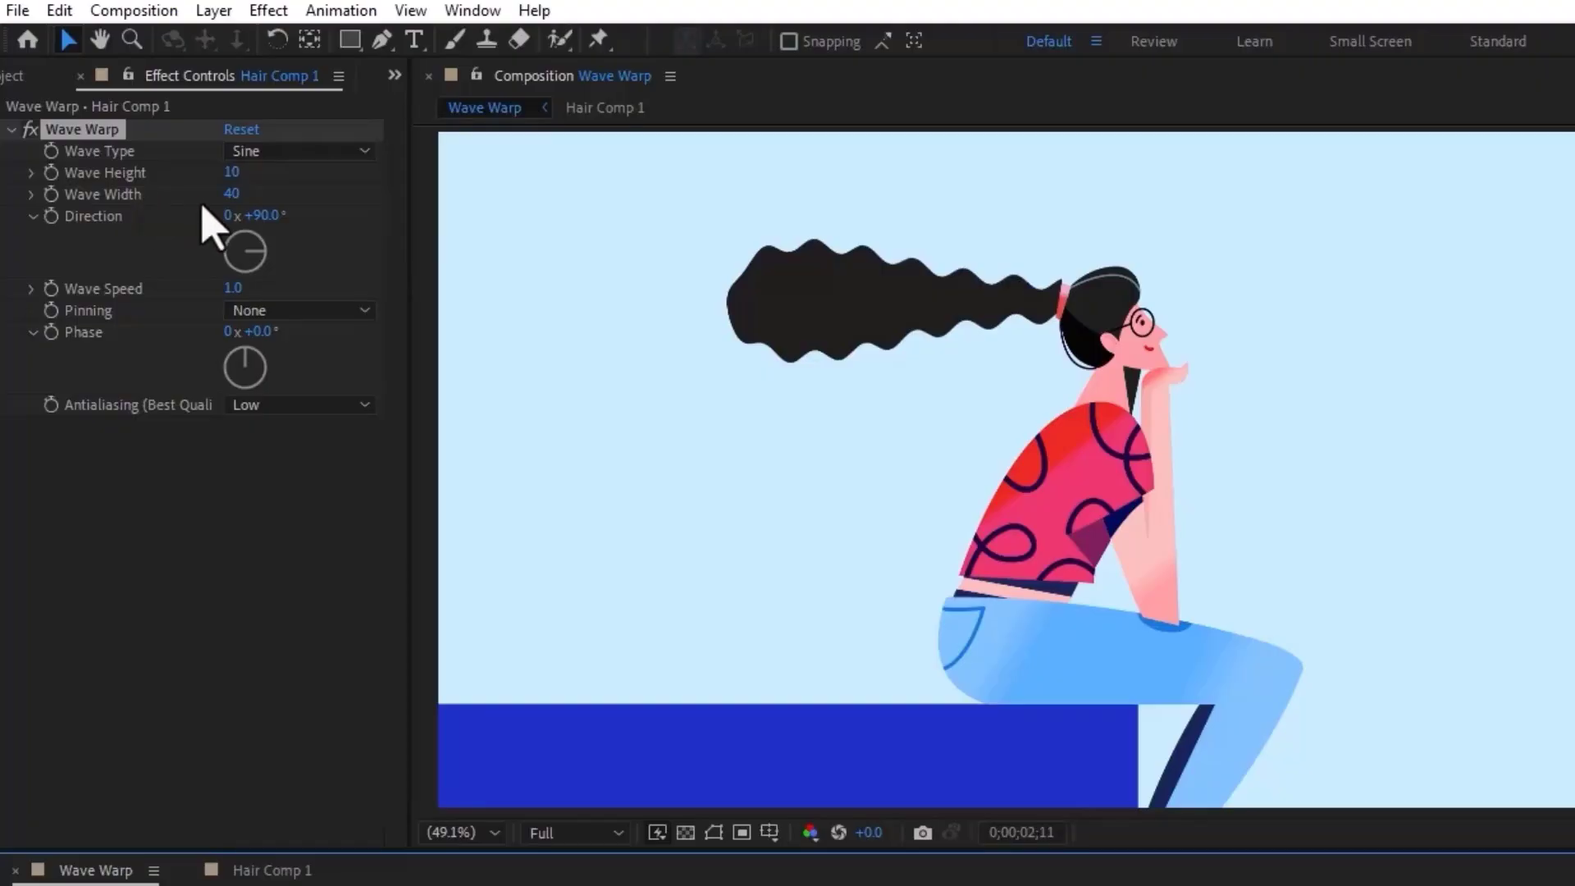
Set Wave Warp's Wave Width to 210 and Wave Height to 40, previewing the waves
{"action": "left_click", "coordinate": [232, 195]}
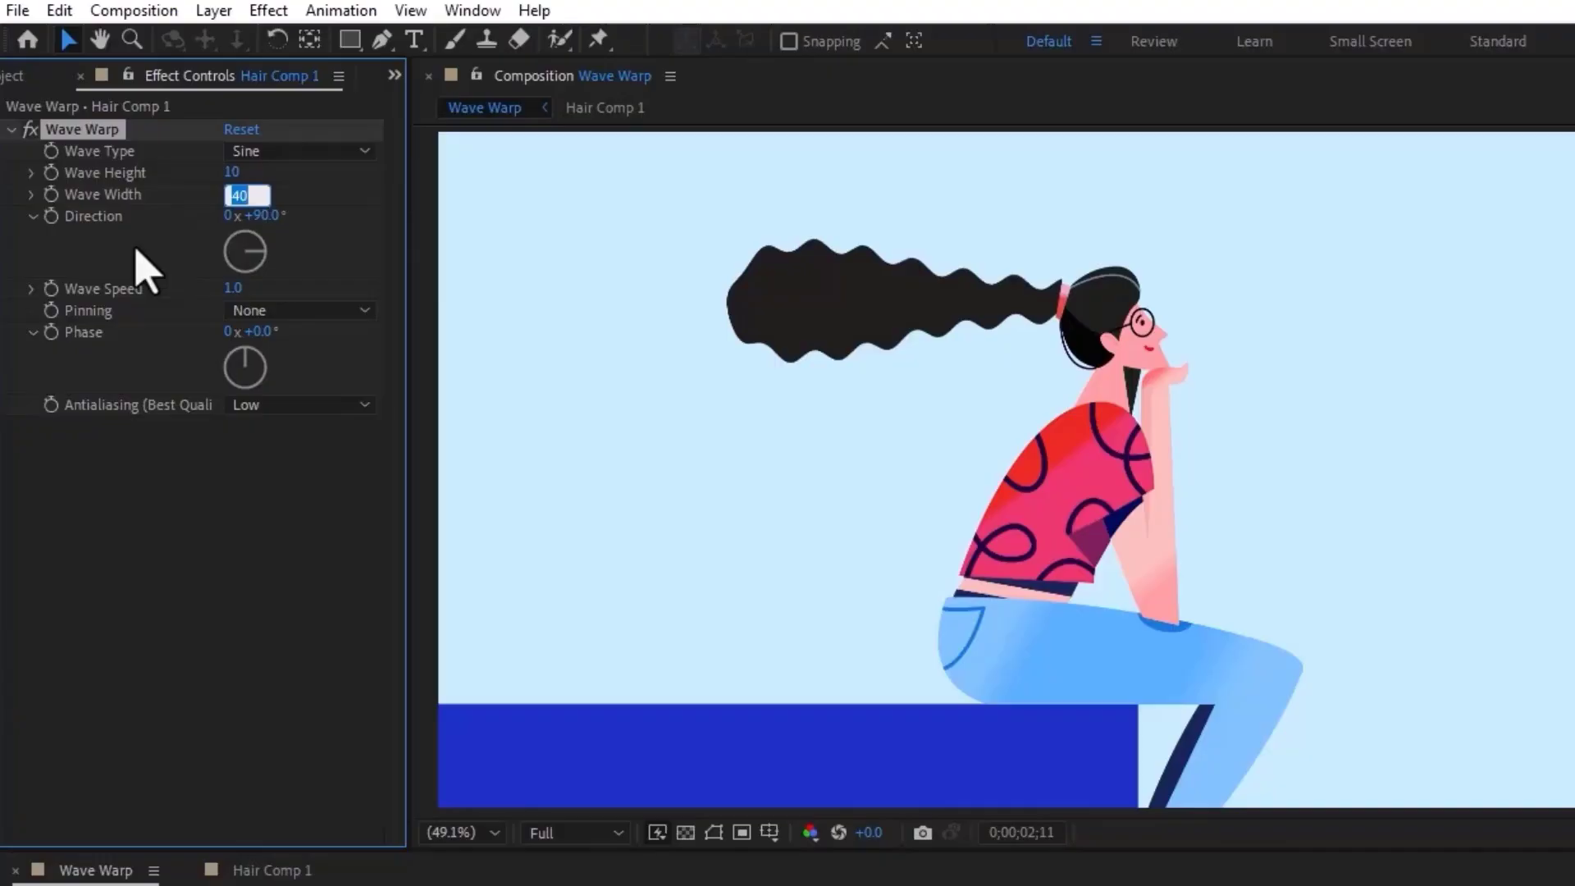
{"action": "key", "text": "Return"}
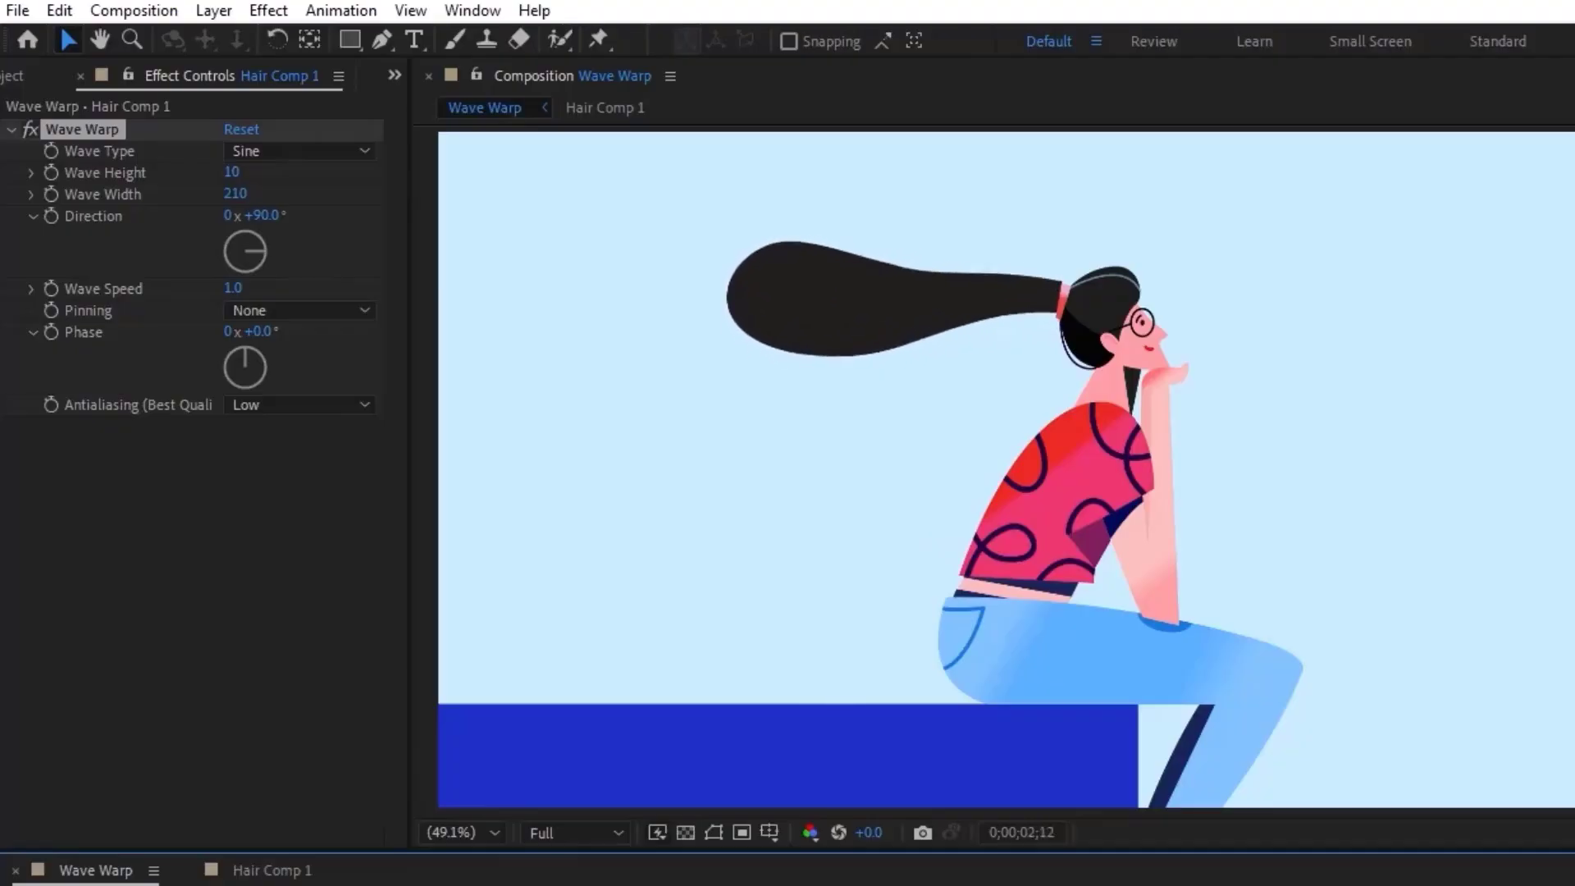
{"action": "key", "text": "h"}
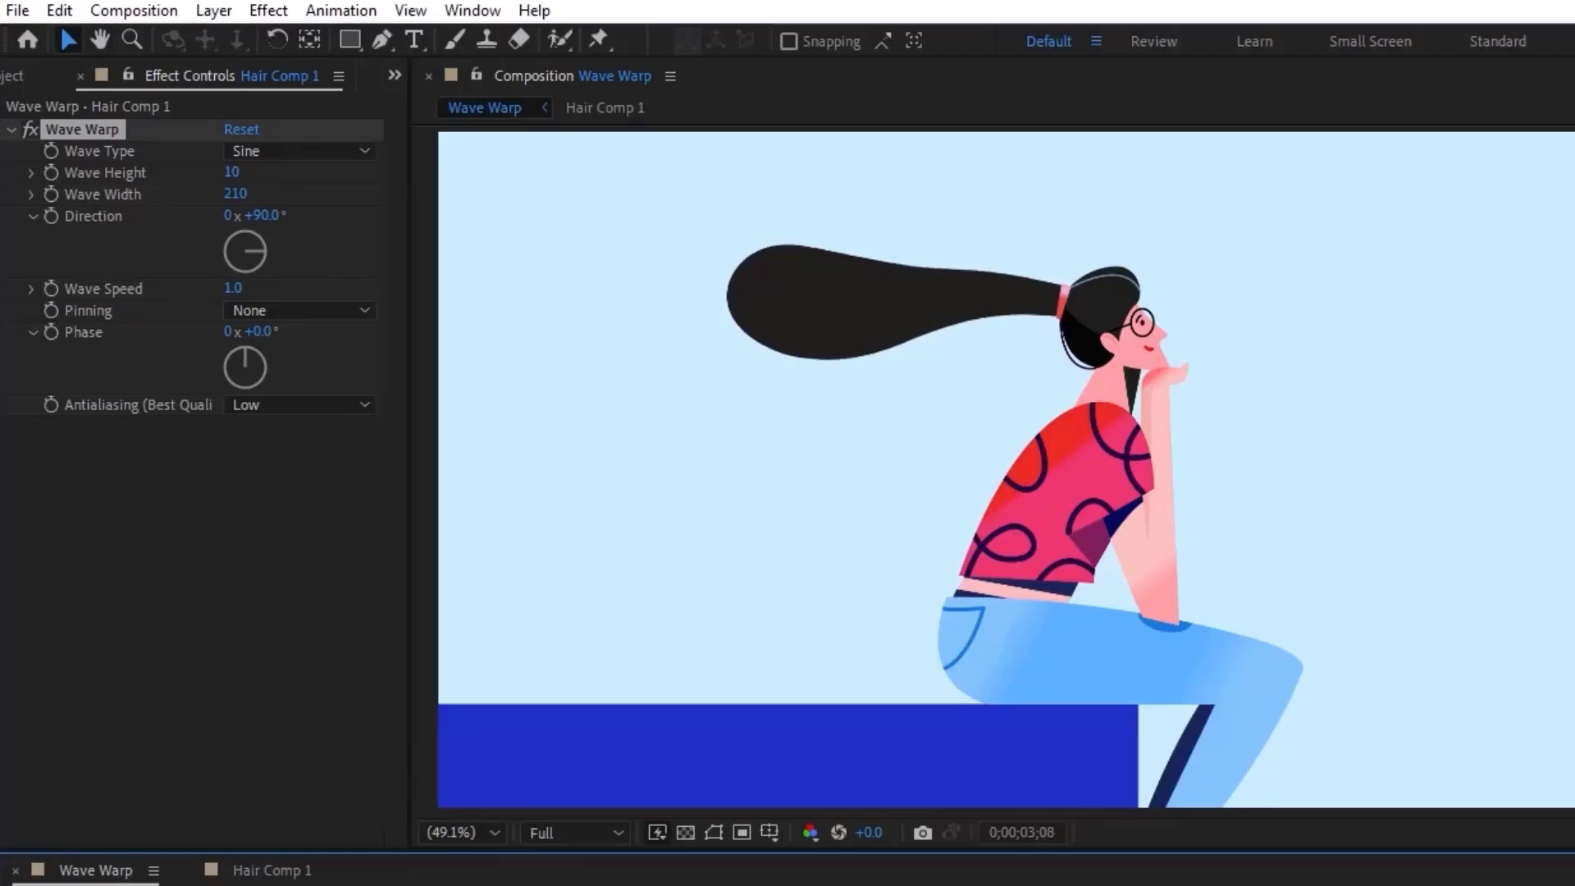
{"action": "key", "text": "space"}
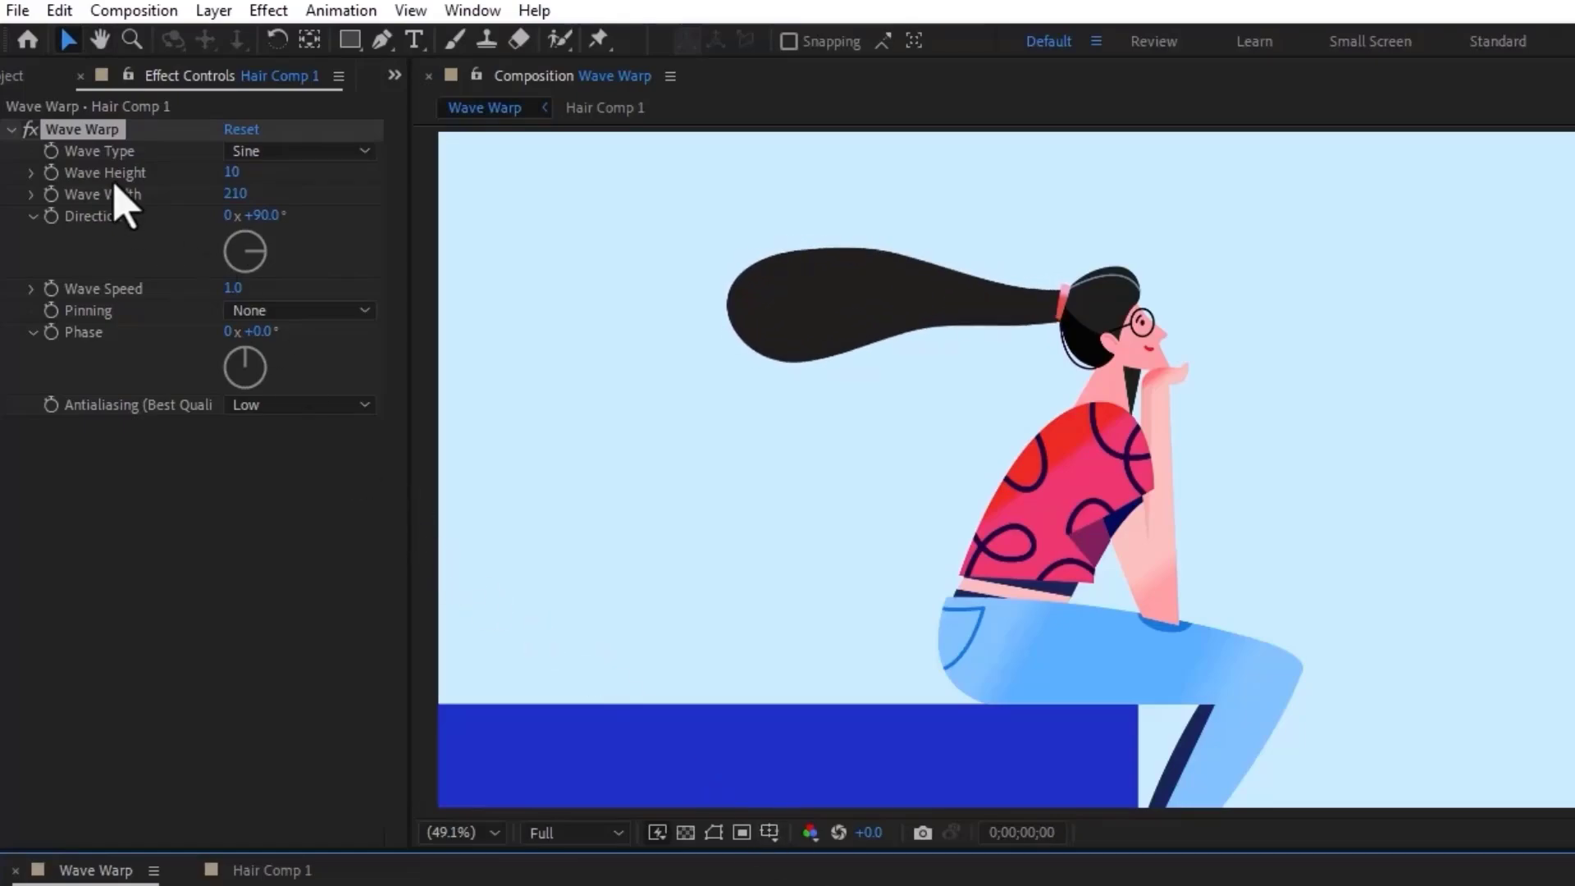
{"action": "left_click", "coordinate": [234, 173]}
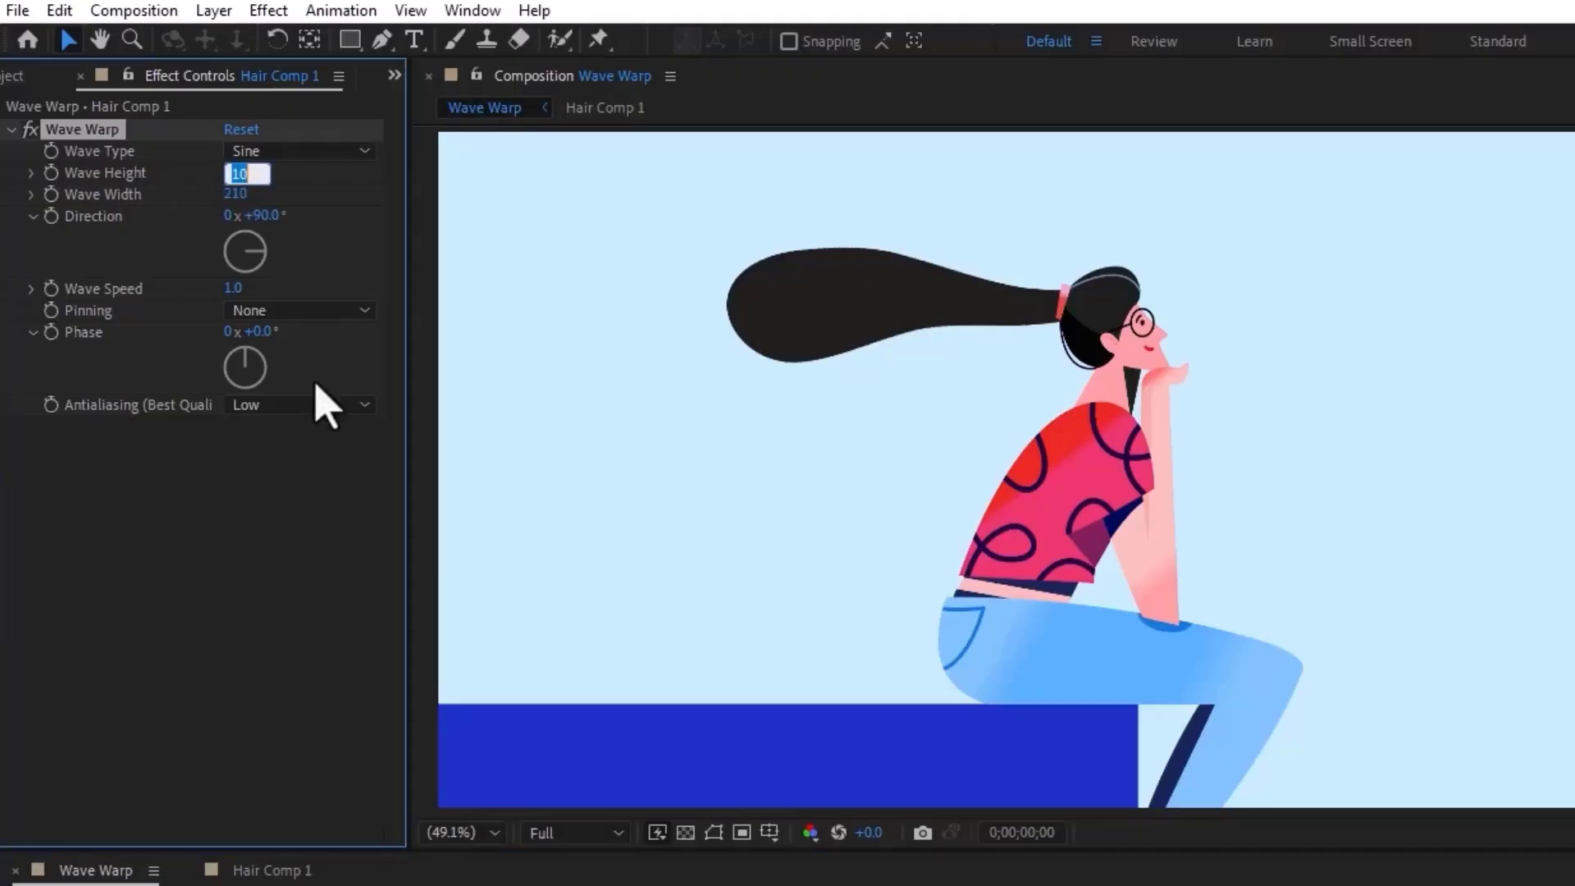
{"action": "type", "text": "40"}
{"action": "key", "text": "Return"}
{"action": "key", "text": "space"}
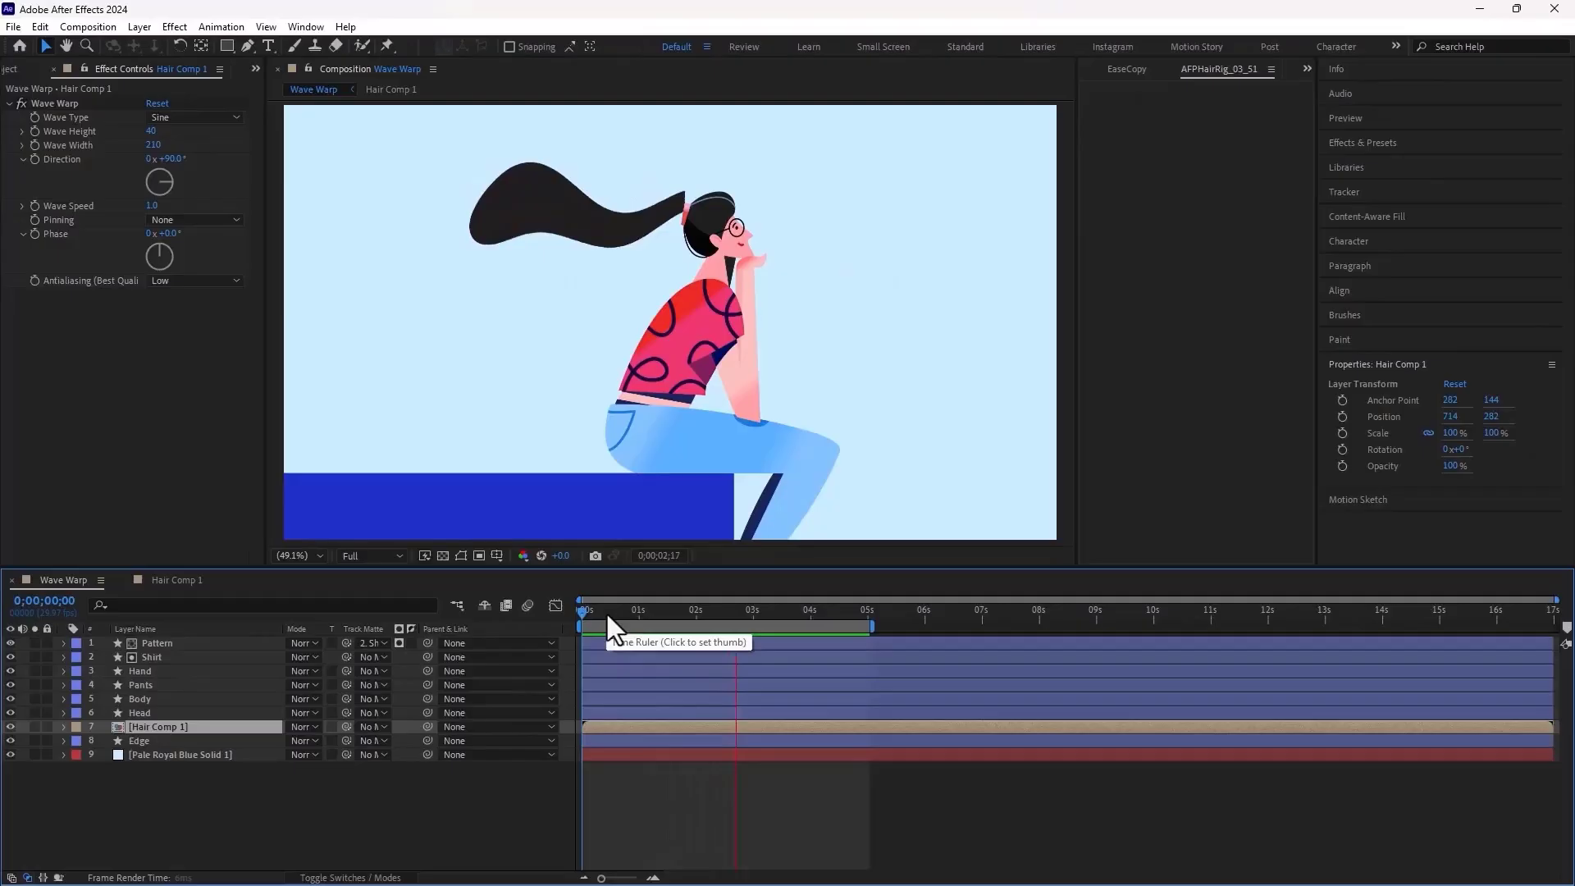
Set Wave Warp Pinning to Right Edge and Direction to -90°, previewing the ponytail
{"action": "left_click_drag", "start_coordinate": [754, 612], "coordinate": [602, 612]}
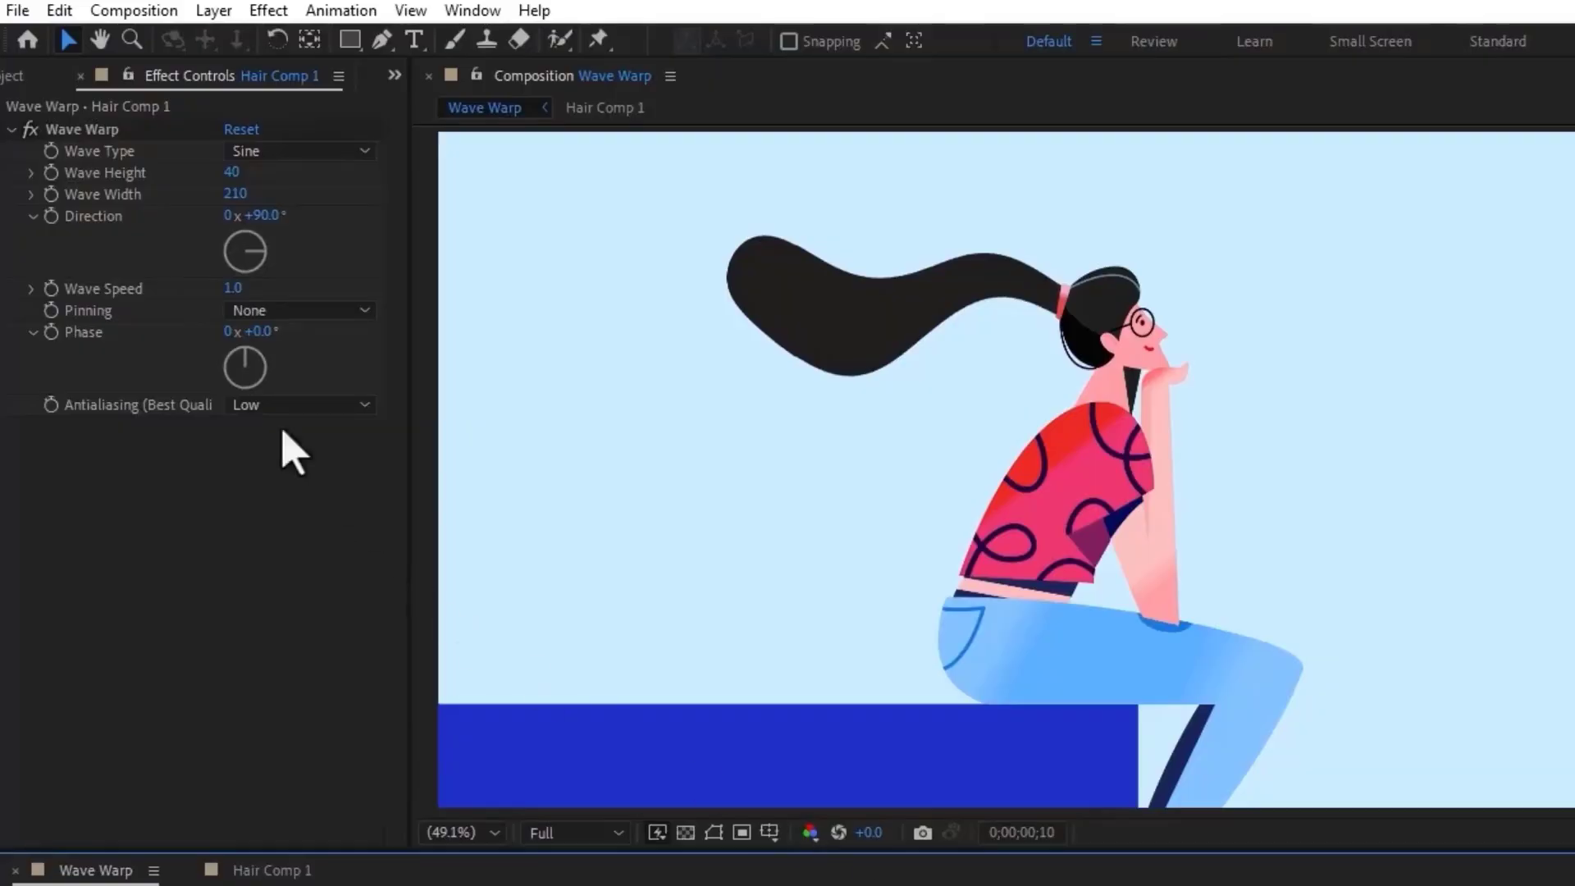
{"action": "left_click", "coordinate": [238, 311]}
{"action": "left_click", "coordinate": [296, 491]}
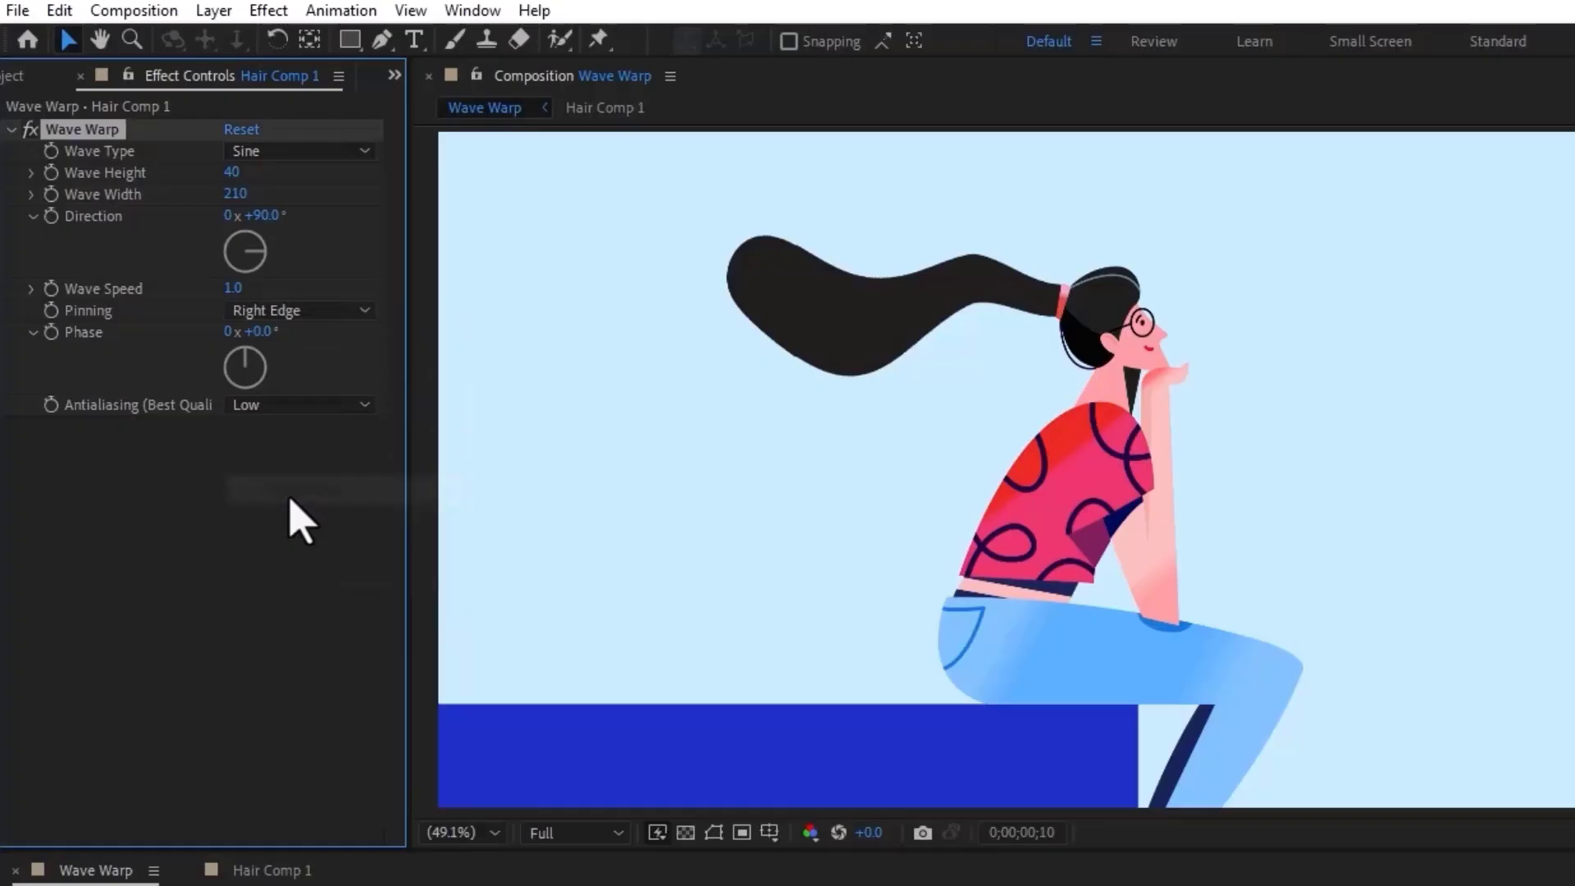
{"action": "key", "text": "space"}
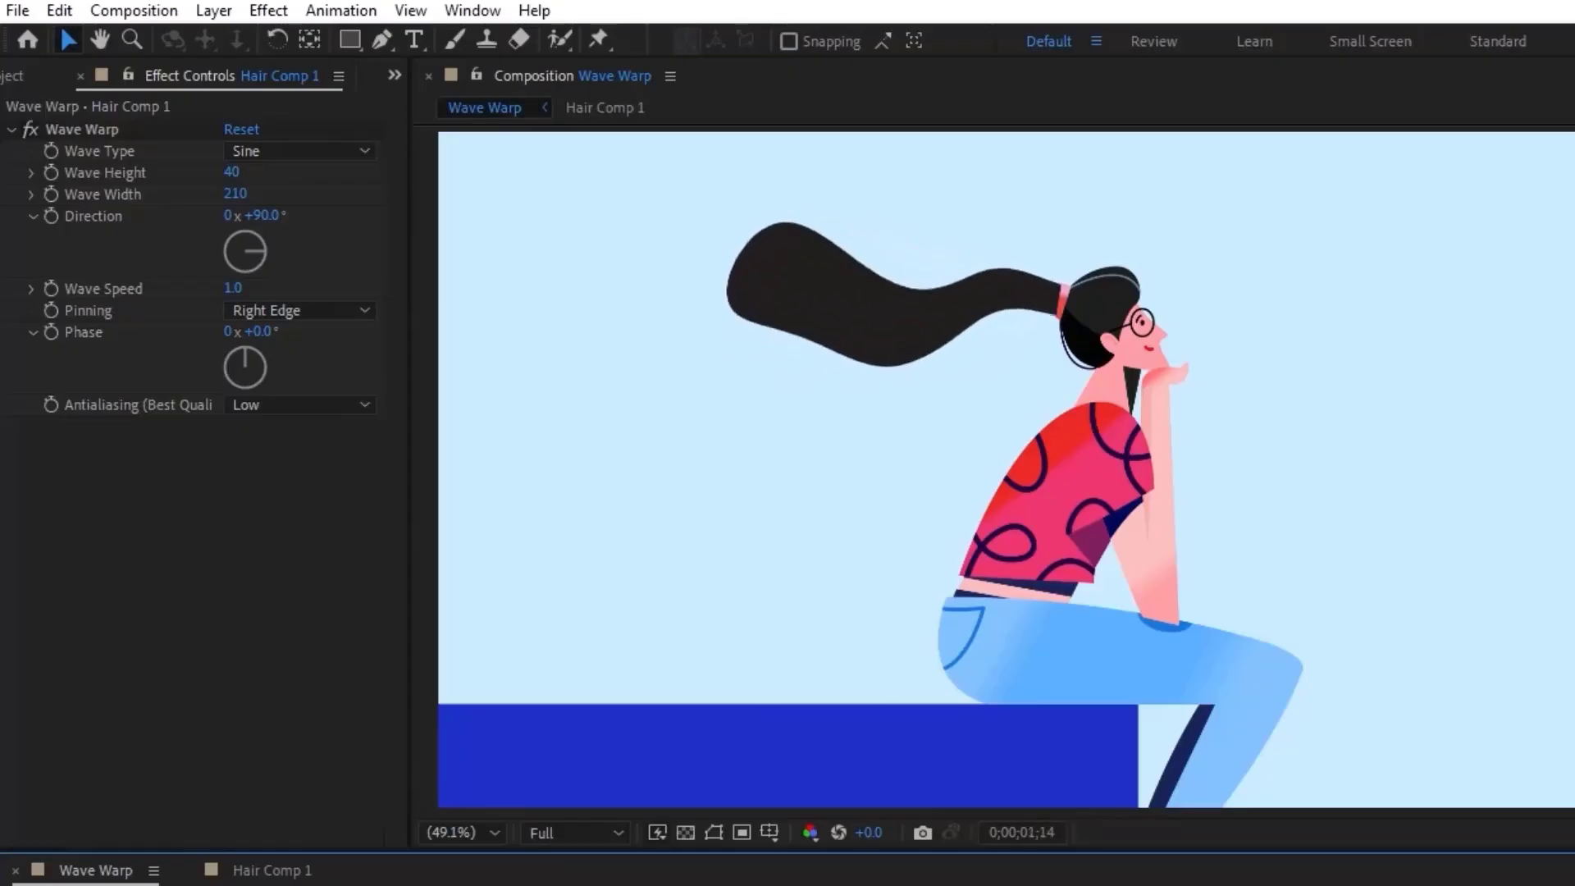
{"action": "left_click", "coordinate": [264, 216]}
{"action": "type", "text": "-9"}
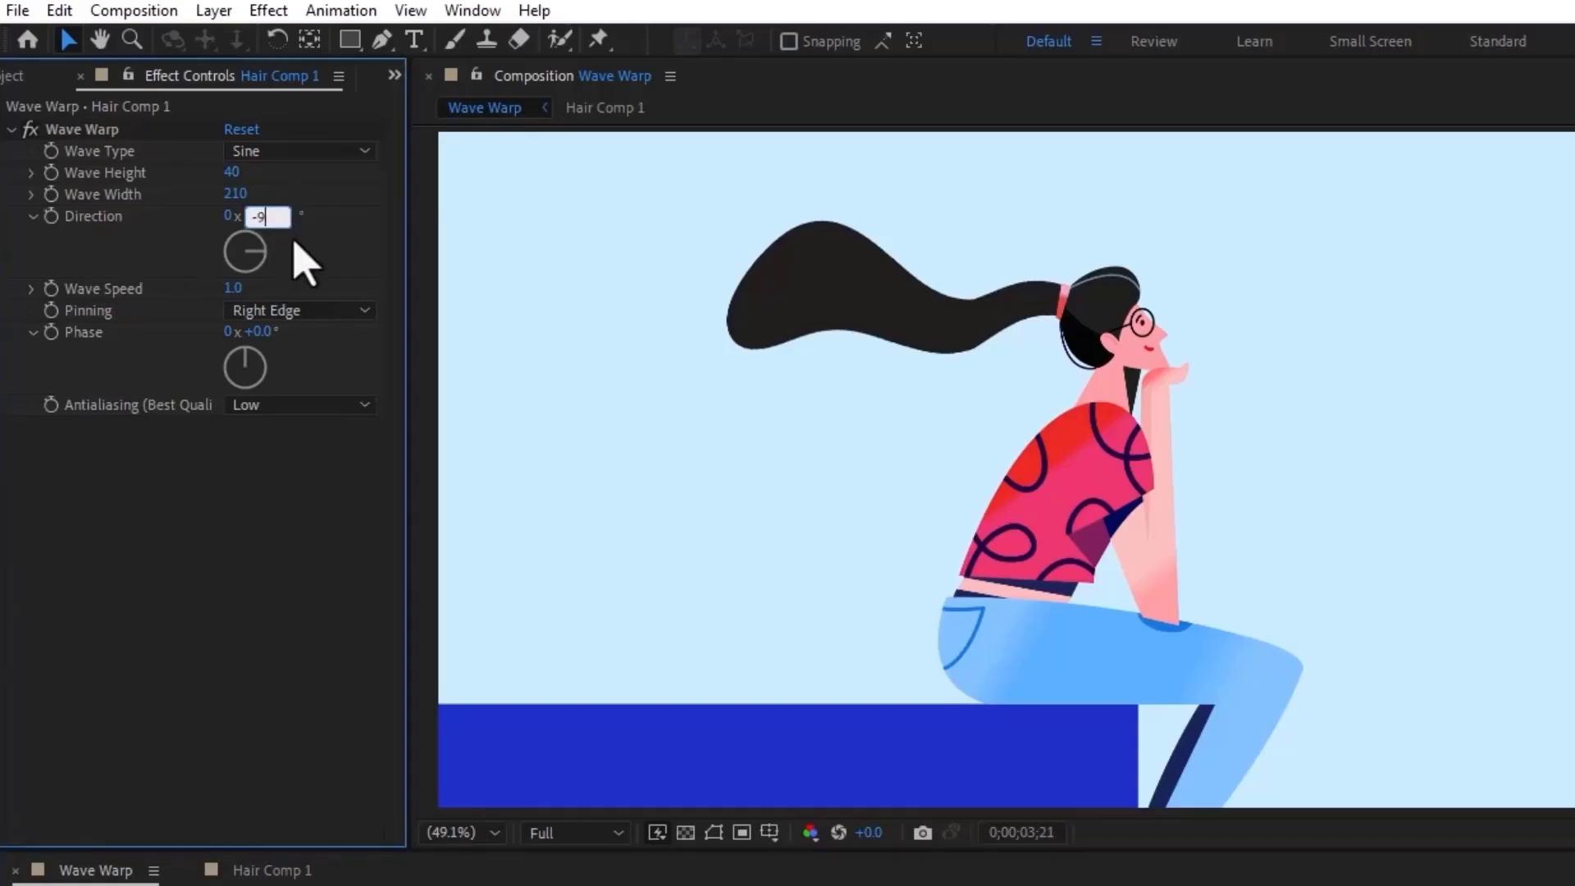
{"action": "type", "text": "0"}
{"action": "key", "text": "Return"}
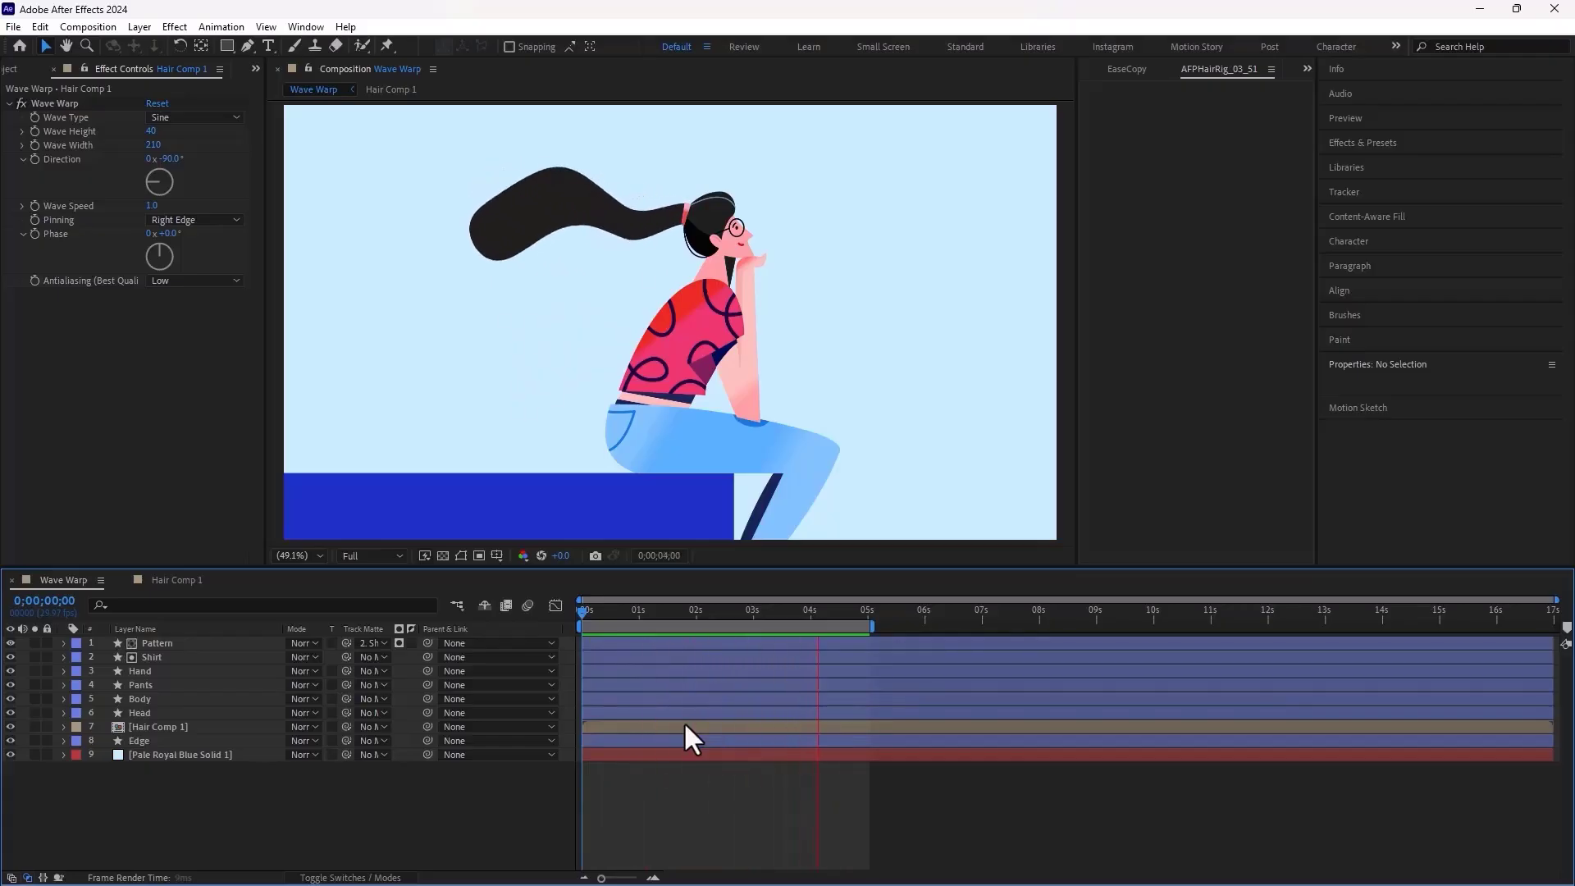
Stop playback and open the puppet hair composition from the Project panel
{"action": "key", "text": "space"}
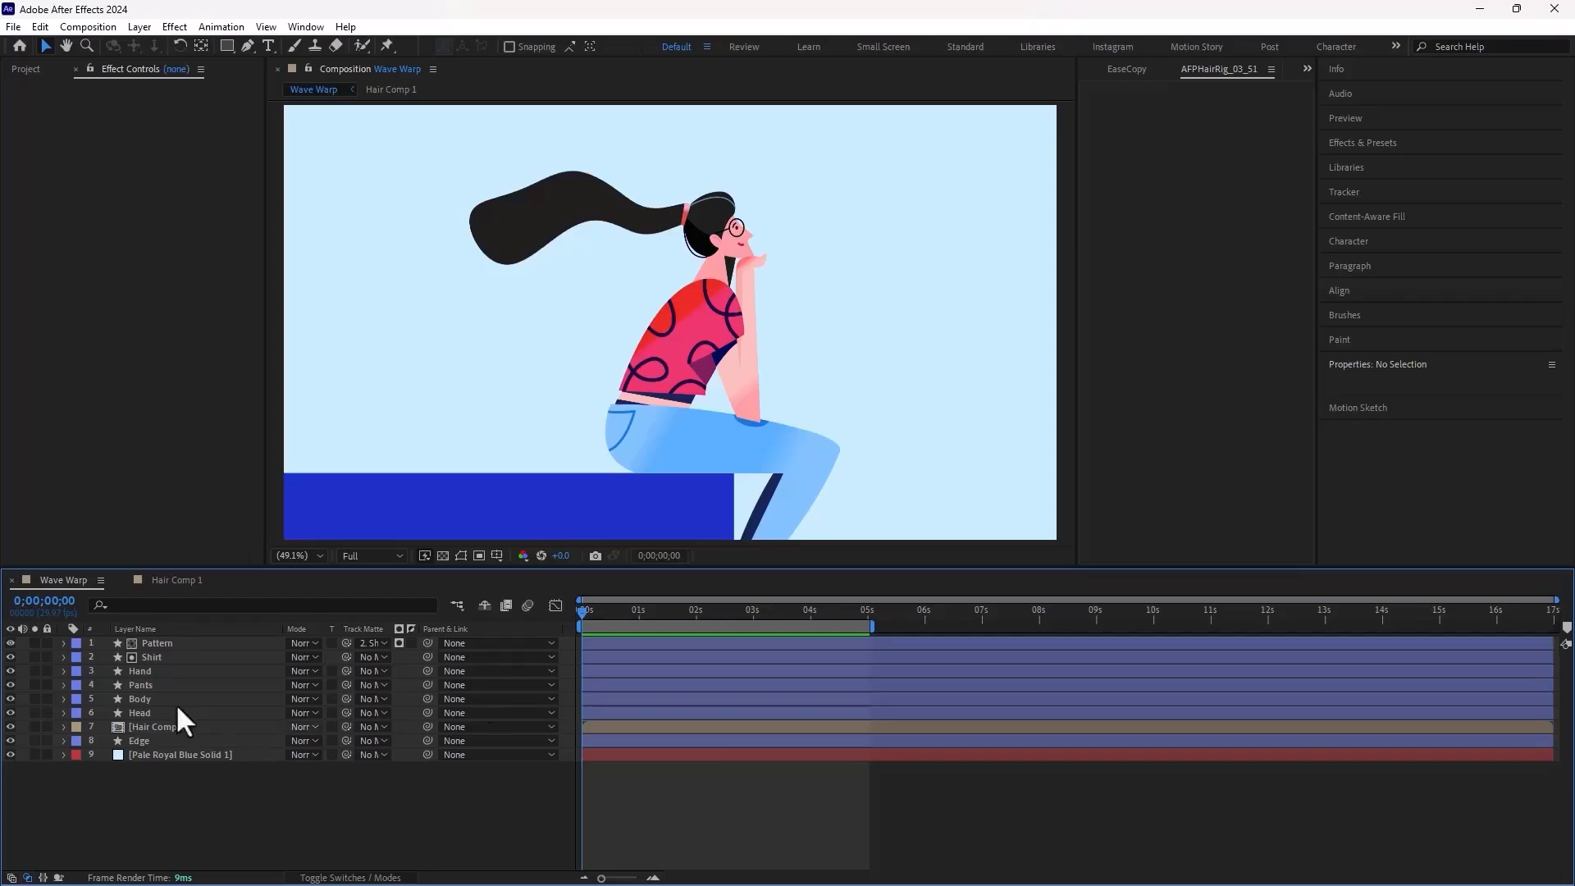
{"action": "left_click", "coordinate": [176, 580]}
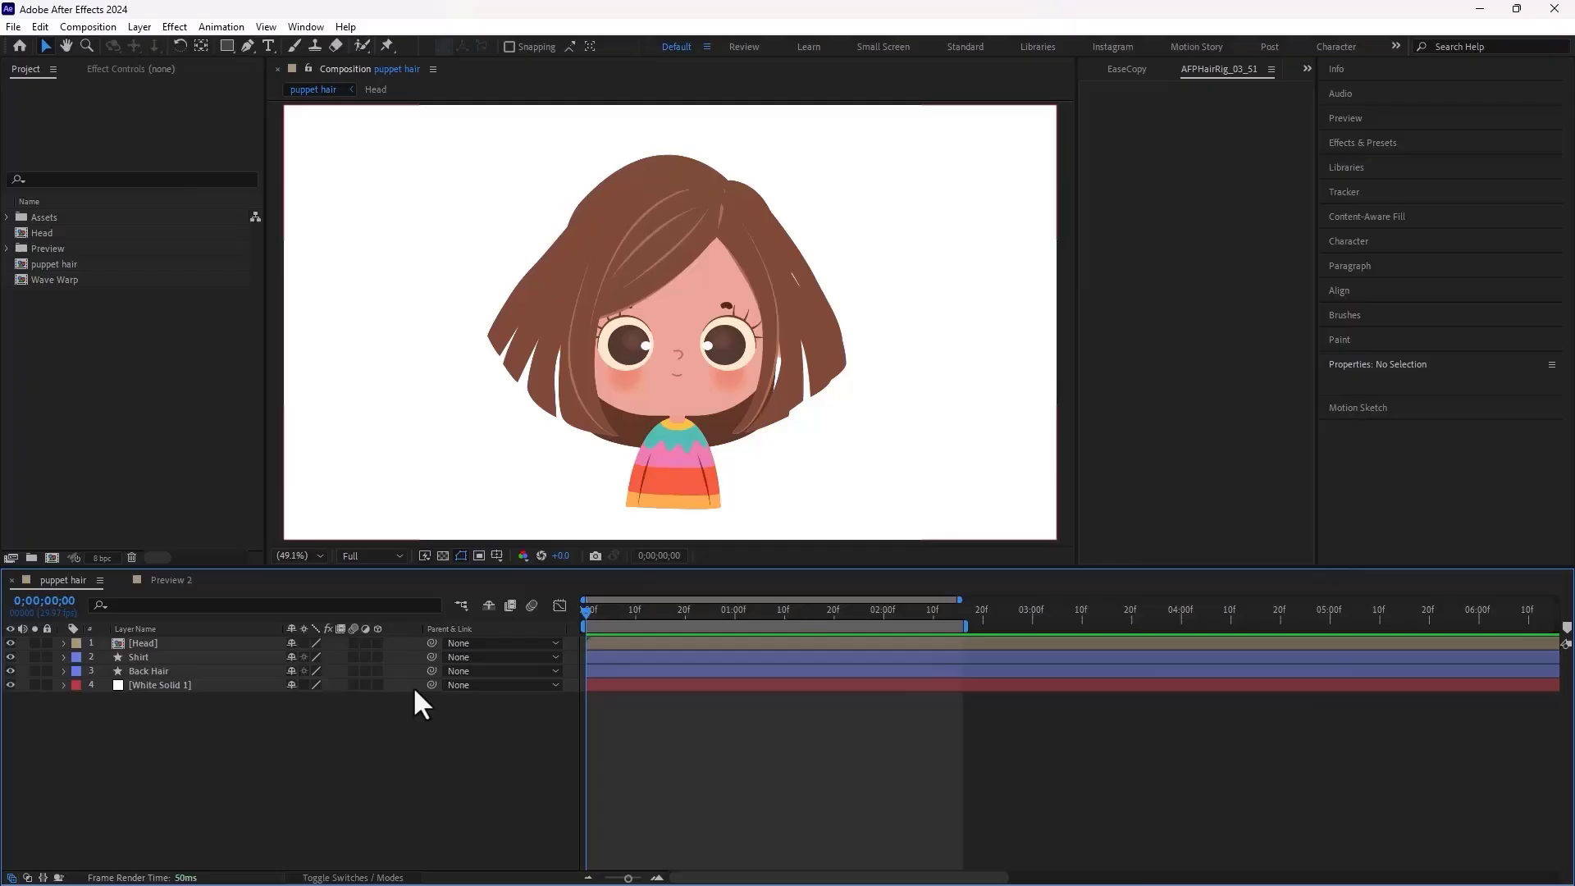
Play the puppet hair preview, then open the Head precomp
{"action": "key", "text": "space"}
{"action": "key", "text": "space"}
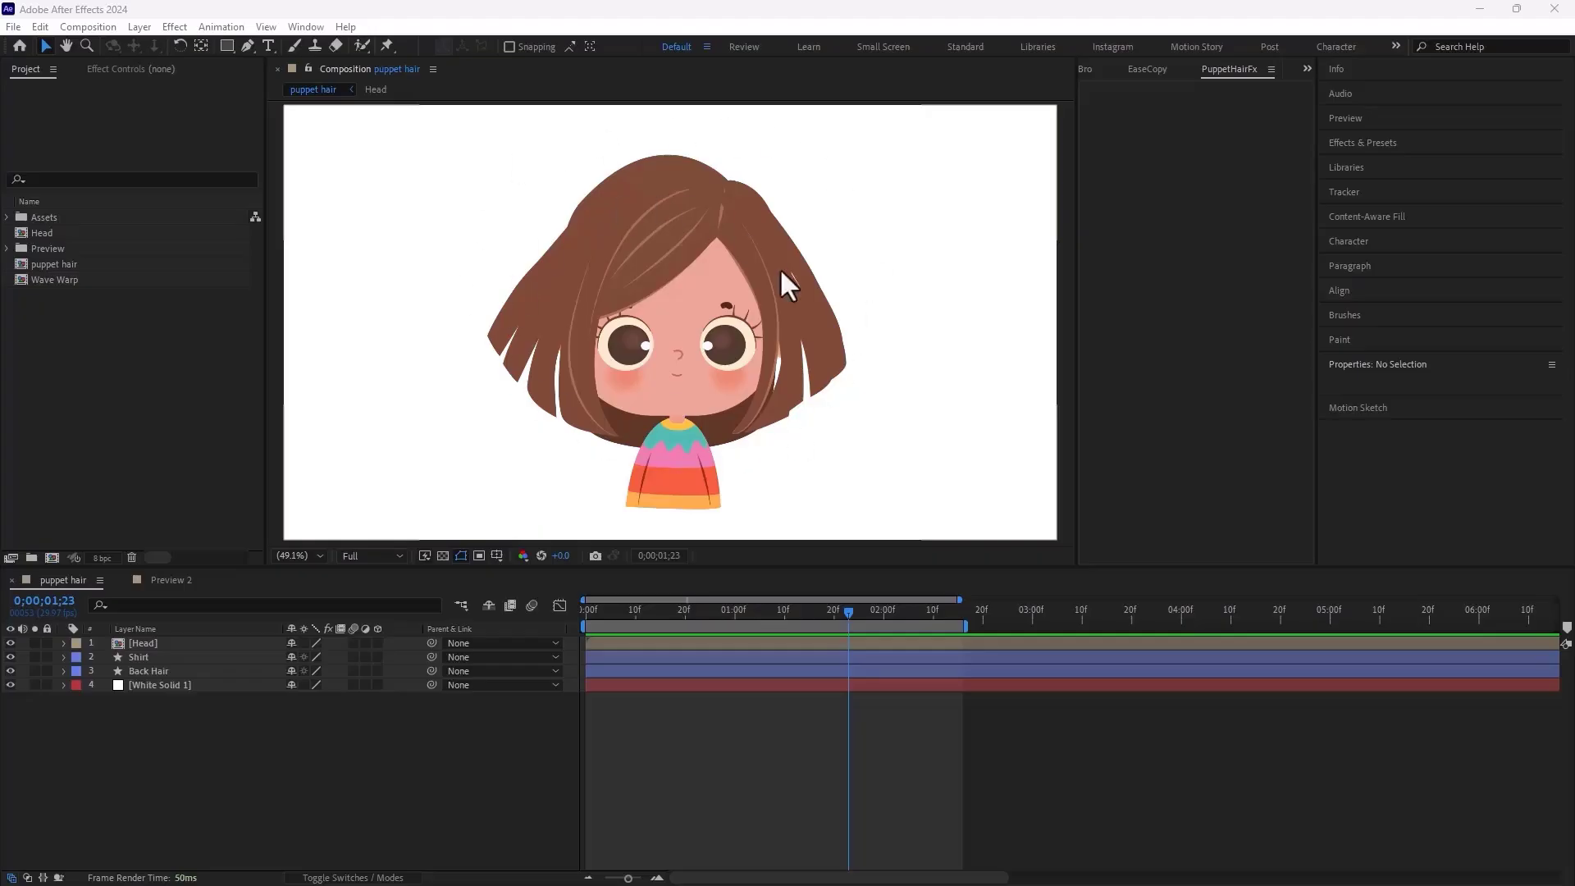
{"action": "double_click", "coordinate": [176, 642]}
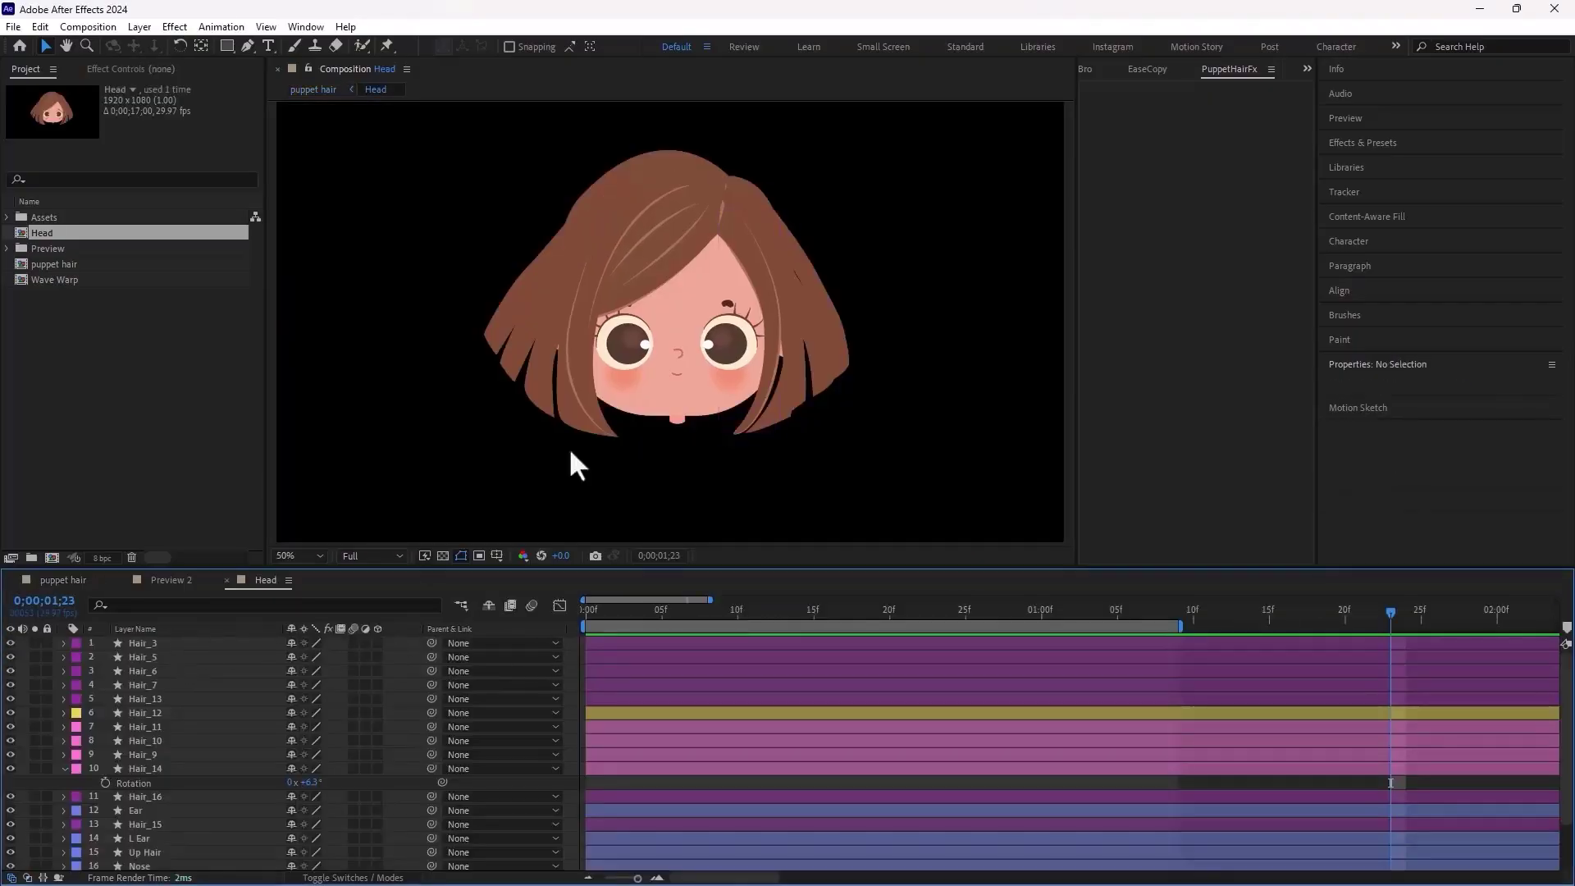
Select Hair_3, zoom in, and switch to the Puppet Position Pin tool at frame zero
{"action": "left_click", "coordinate": [795, 215]}
{"action": "scroll", "coordinate": [799, 215], "scroll_direction": "up", "scroll_amount": 4}
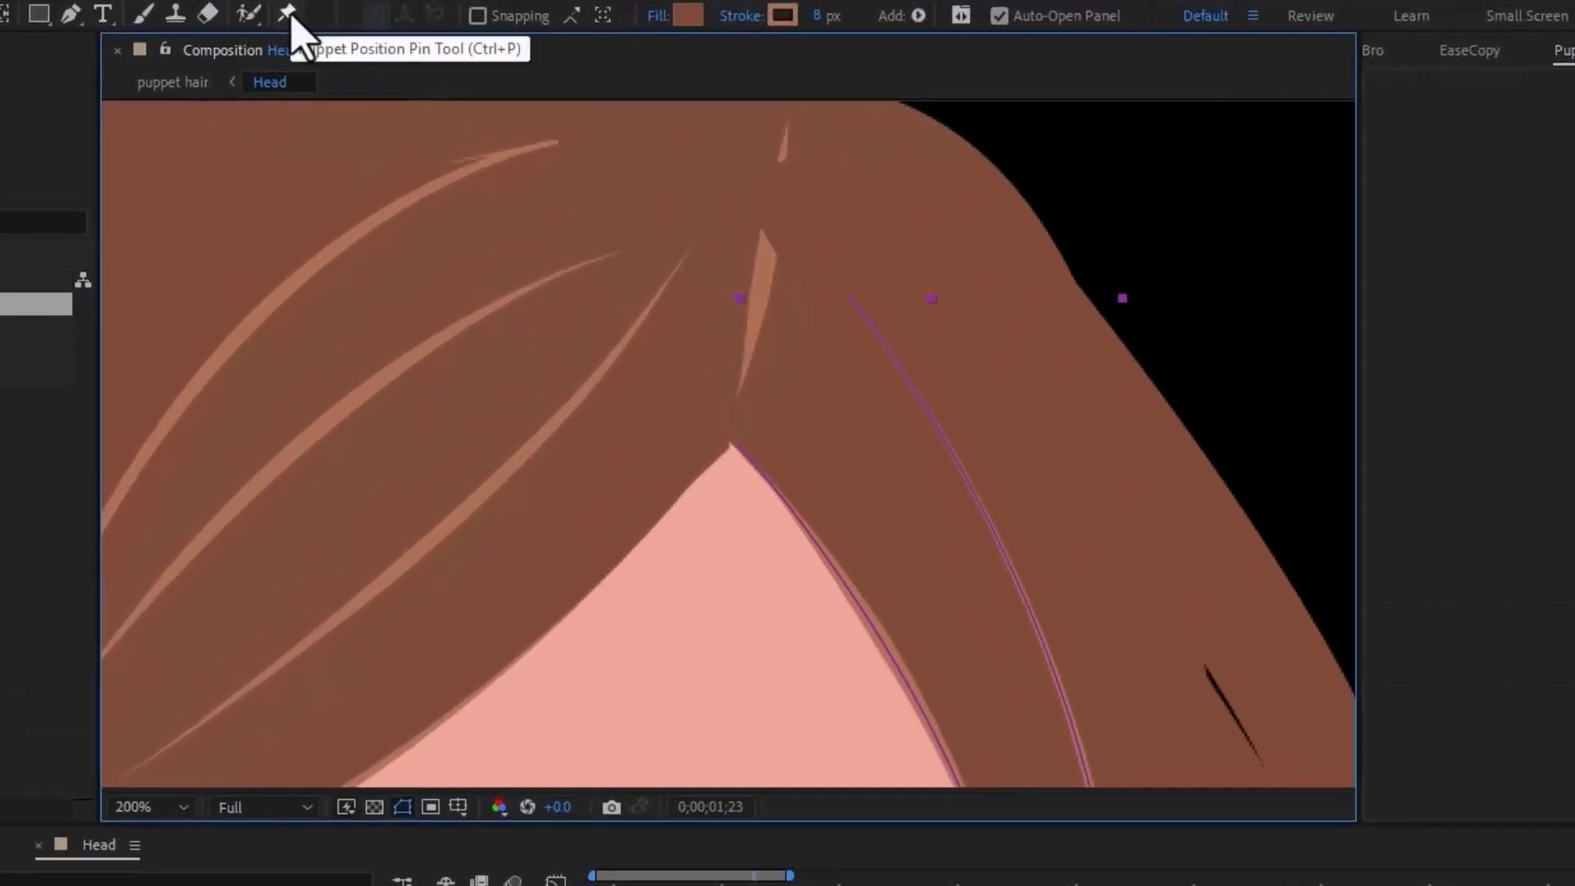
{"action": "left_click", "coordinate": [288, 14]}
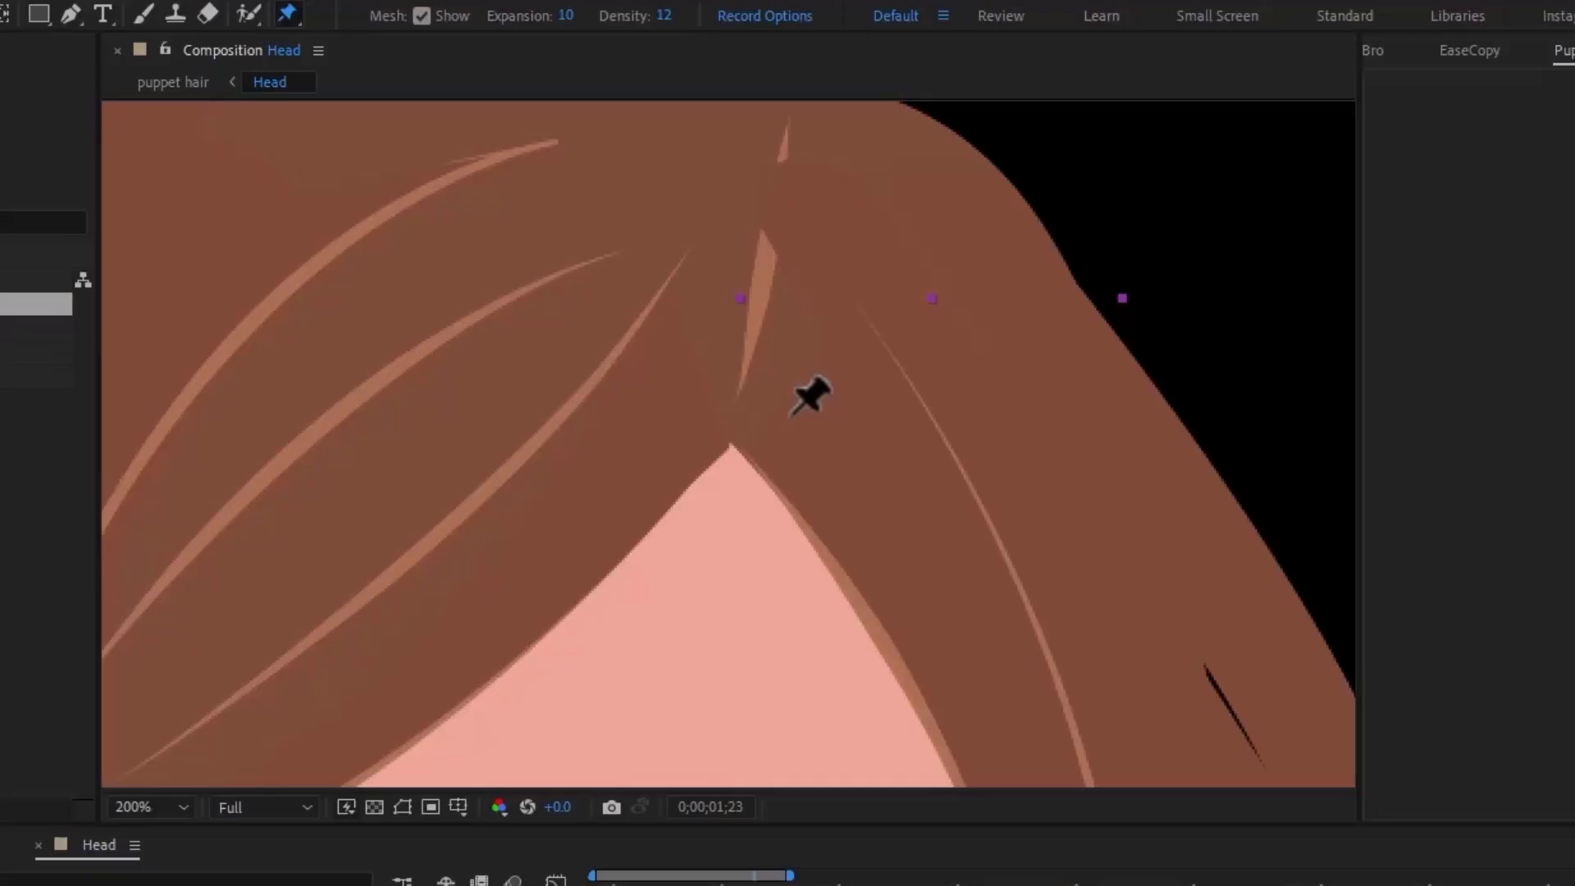
{"action": "key", "text": "space"}
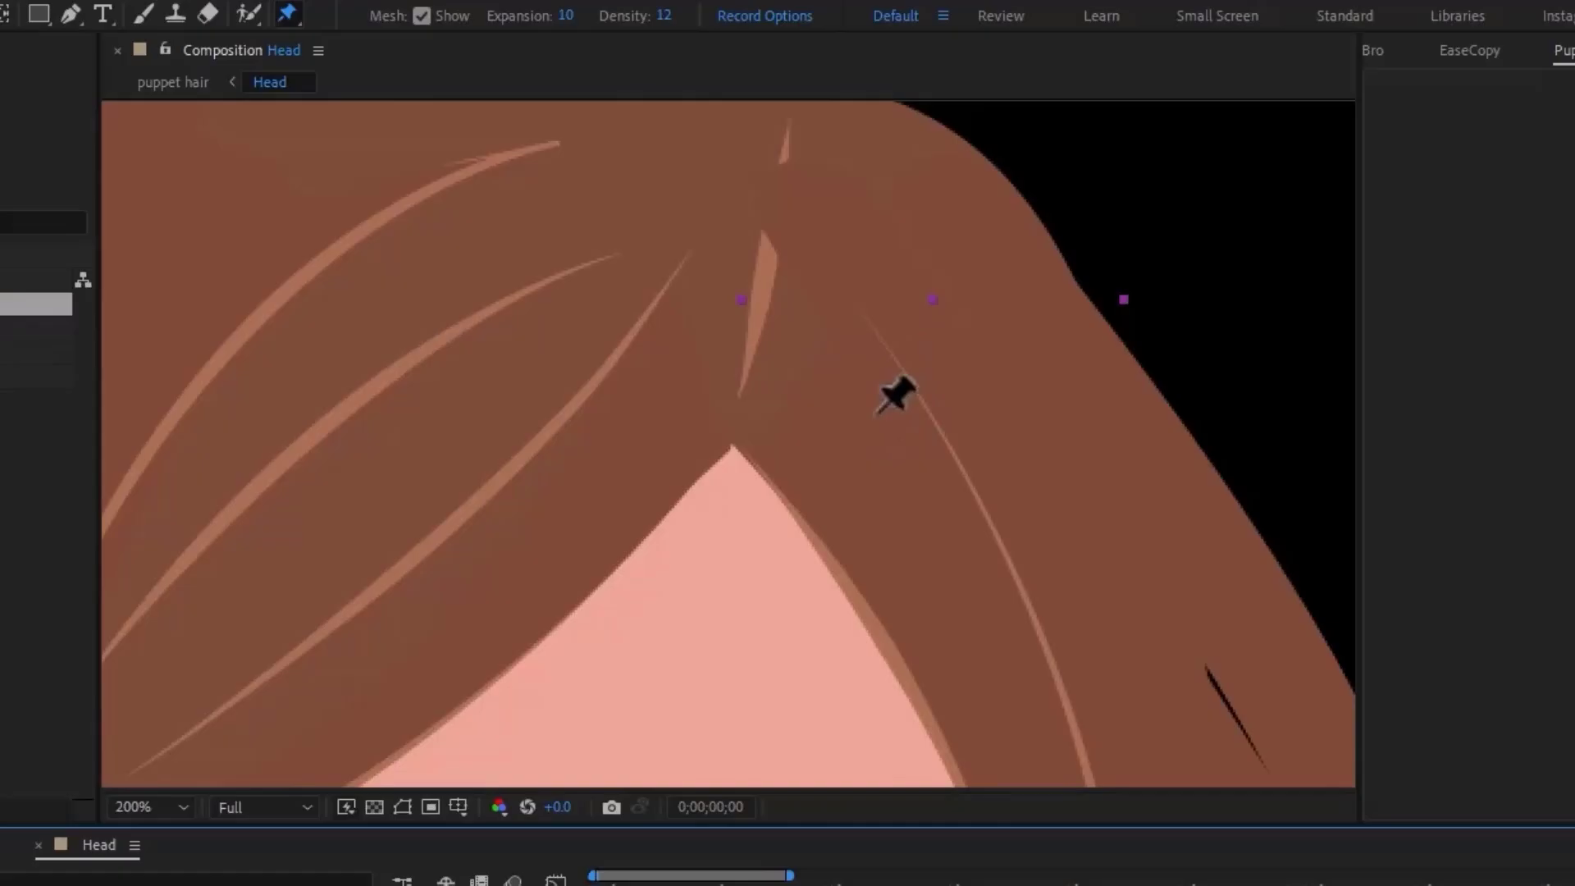
Place the first three puppet pins along the upper part of the Hair_3 strand
{"action": "left_click", "coordinate": [823, 381]}
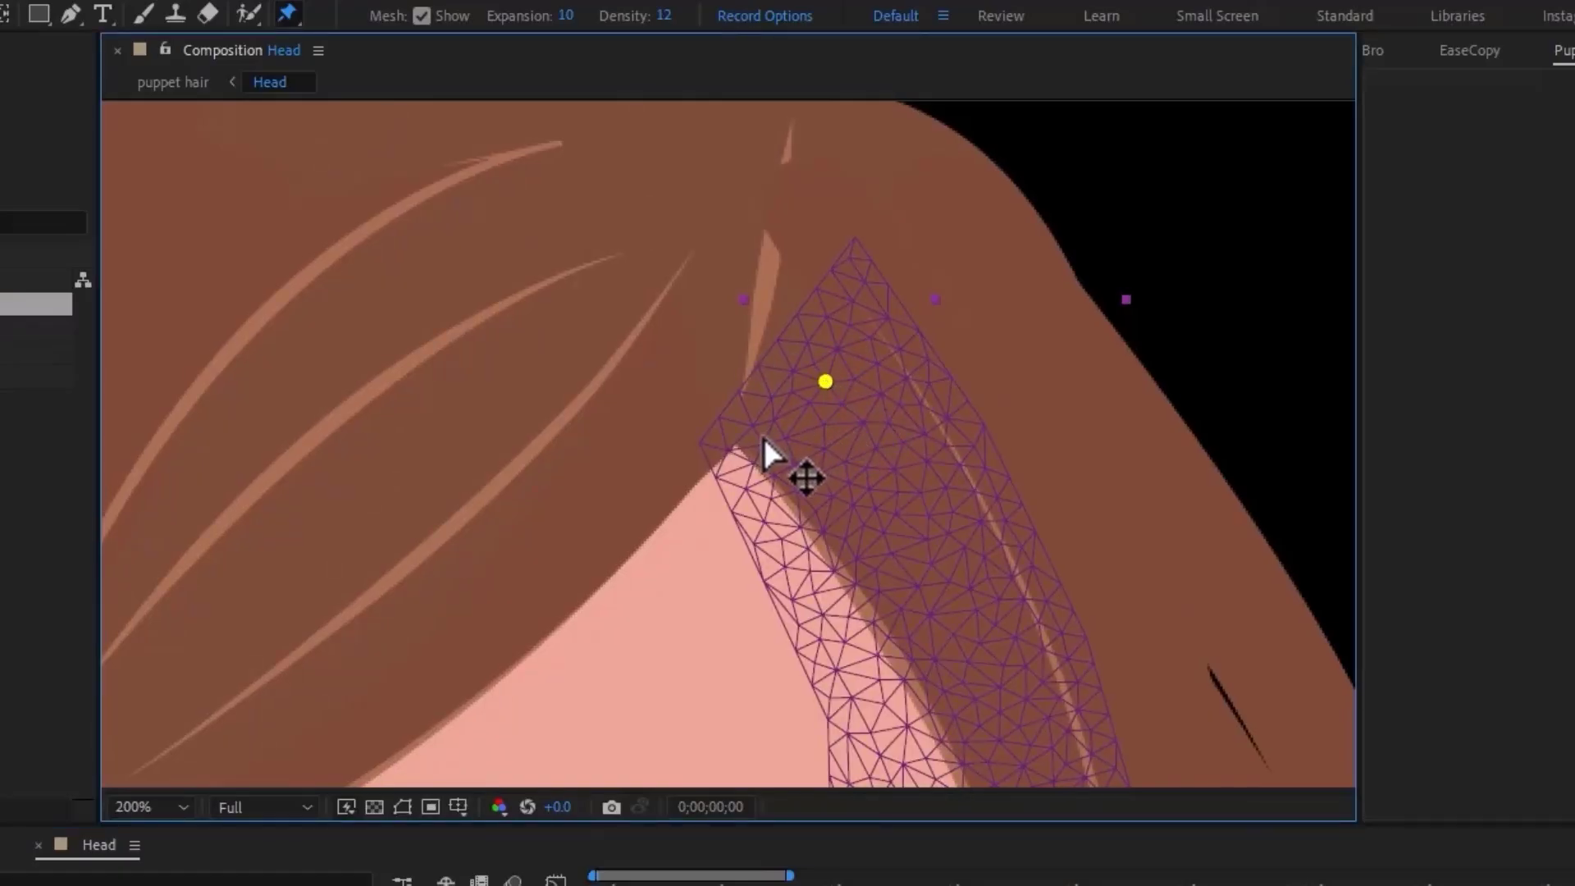
{"action": "left_click", "coordinate": [738, 437]}
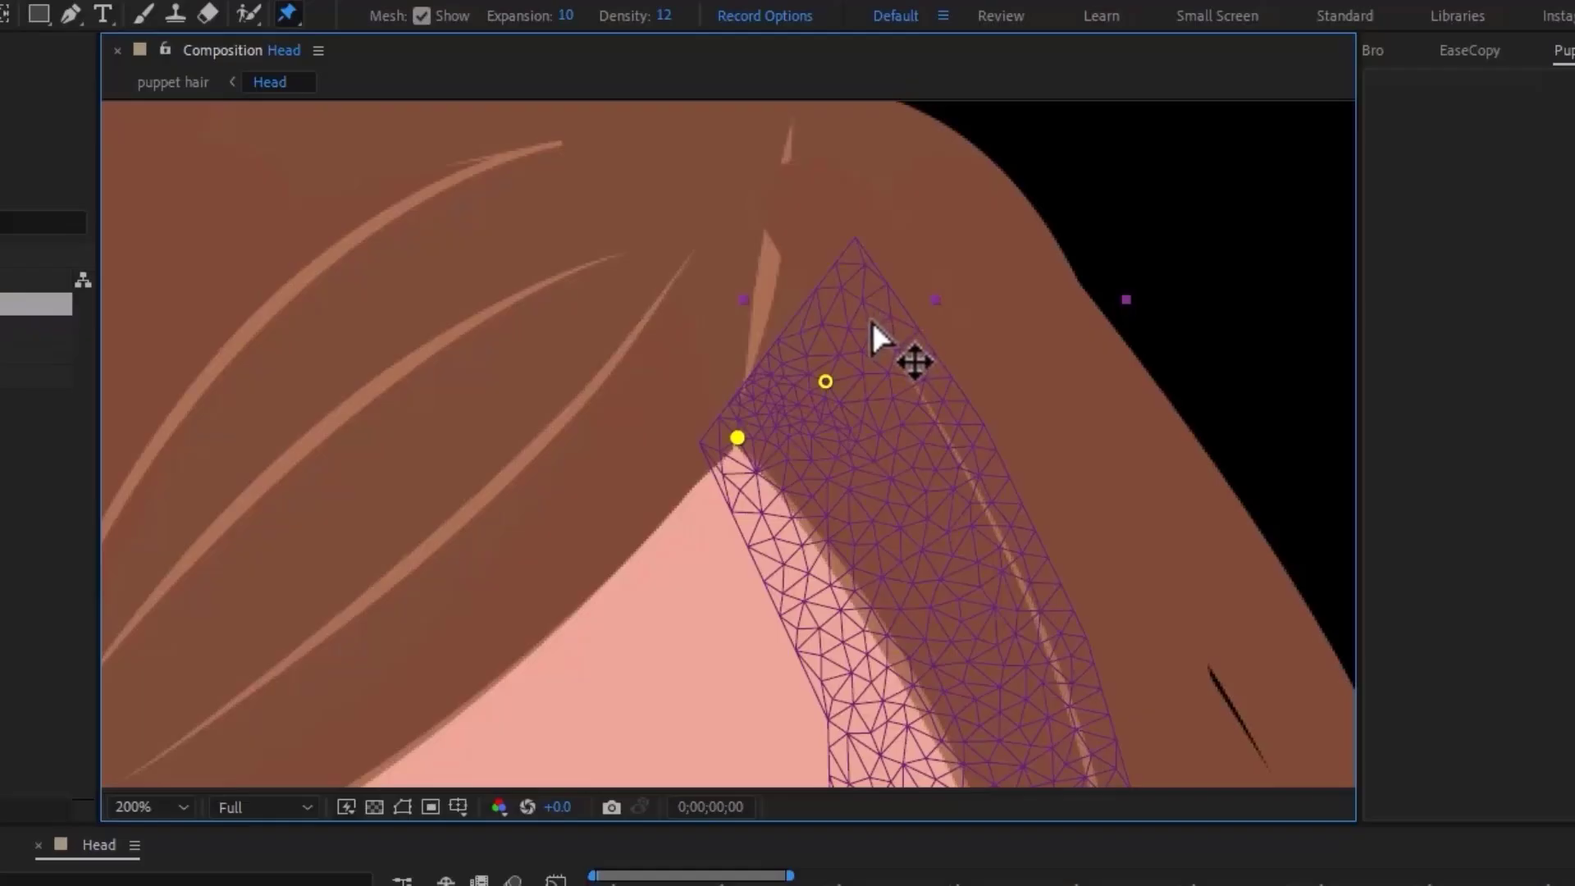
{"action": "left_click", "coordinate": [870, 320]}
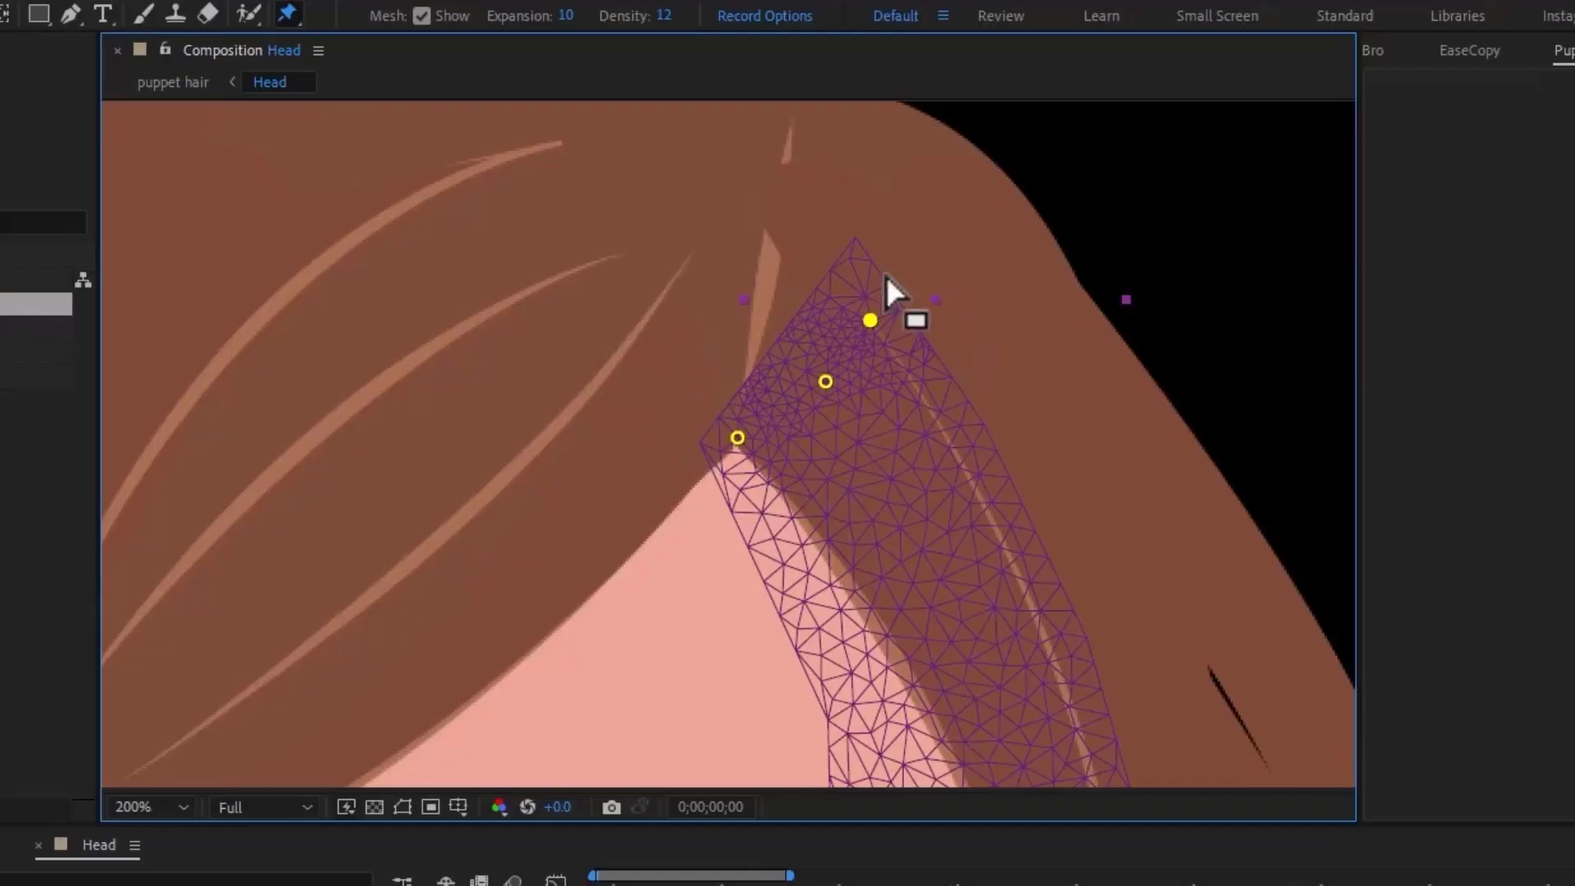
{"action": "scroll", "coordinate": [889, 292], "scroll_direction": "down", "scroll_amount": 2}
{"action": "left_click_drag", "start_coordinate": [966, 552], "coordinate": [931, 200]}
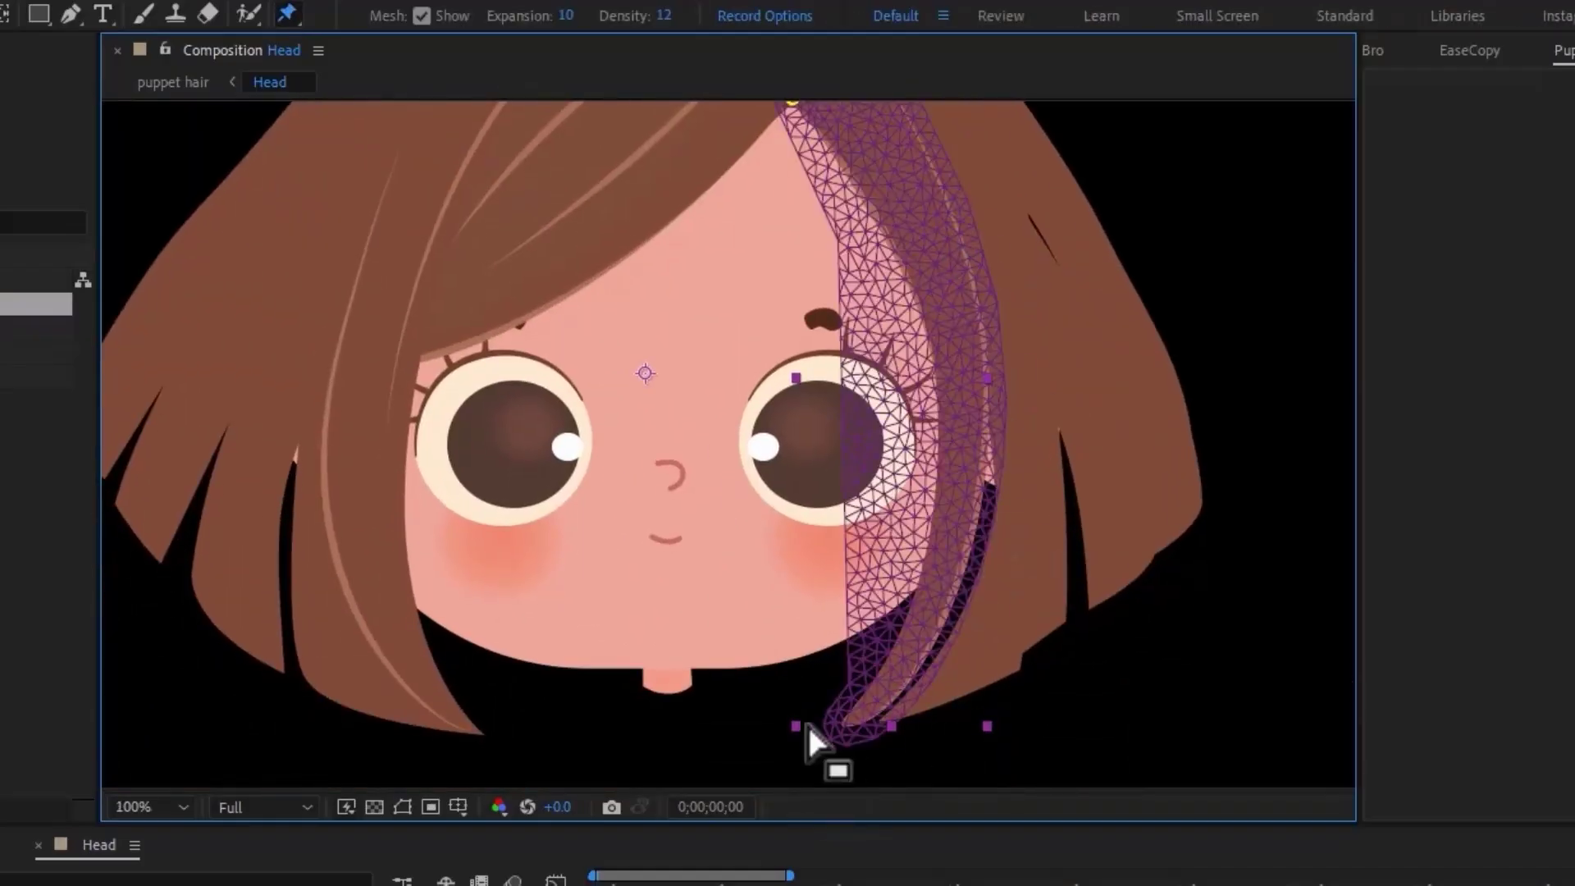
{"action": "key", "text": "h"}
{"action": "left_click_drag", "start_coordinate": [1041, 309], "coordinate": [1038, 513]}
Add further puppet pins down Hair_3 toward its tip, then fit the head in view
{"action": "key", "text": "ctrl+p"}
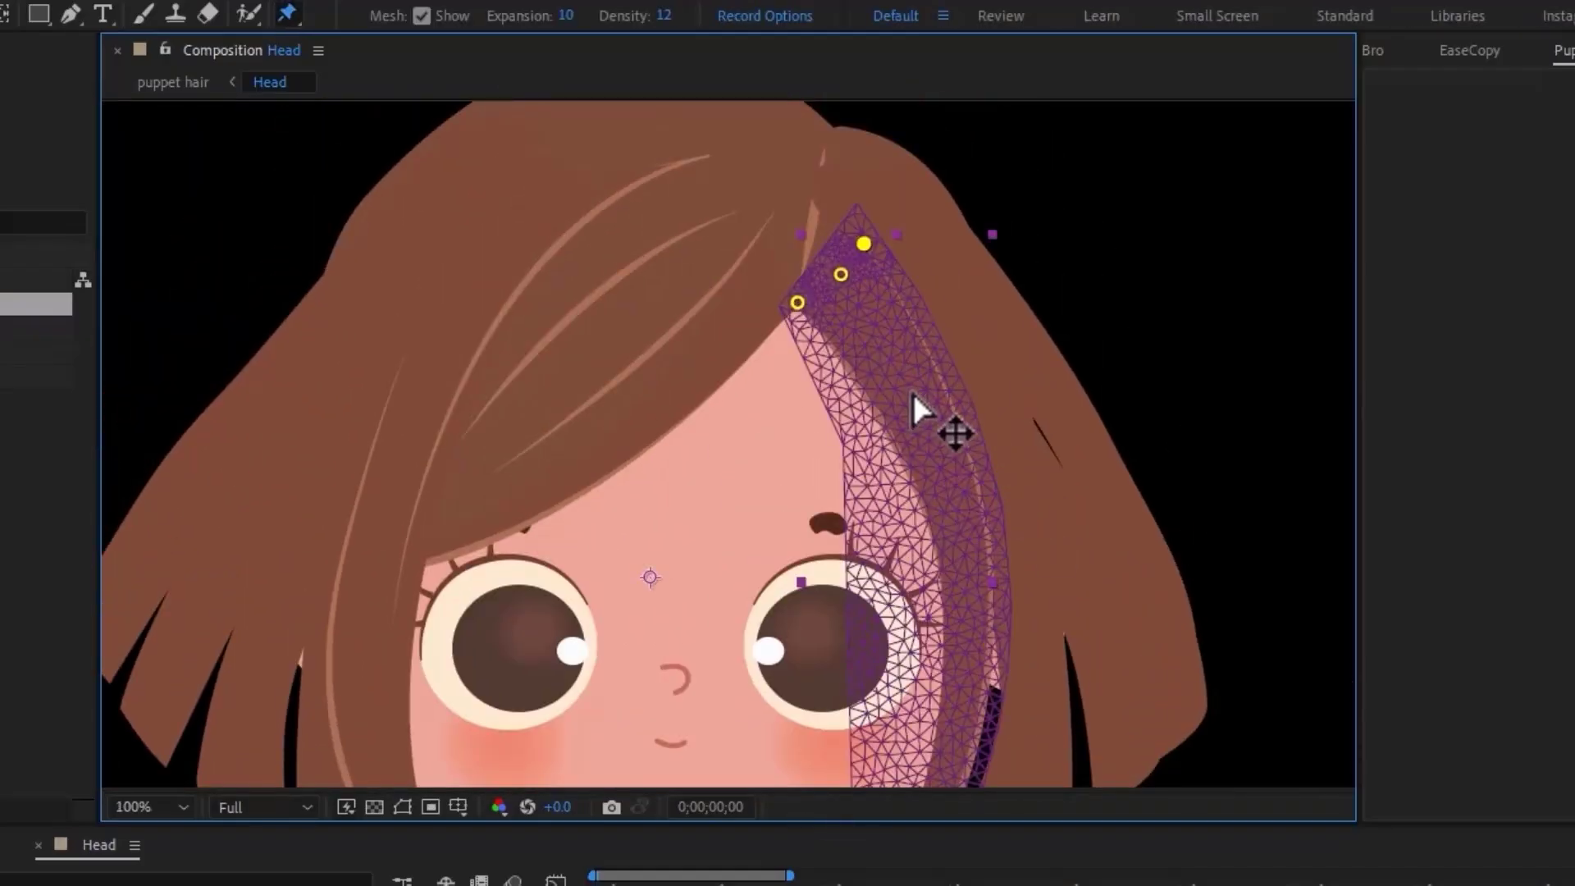
{"action": "left_click", "coordinate": [918, 390]}
{"action": "key", "text": "h"}
{"action": "left_click_drag", "start_coordinate": [957, 553], "coordinate": [968, 414]}
{"action": "key", "text": "ctrl+p"}
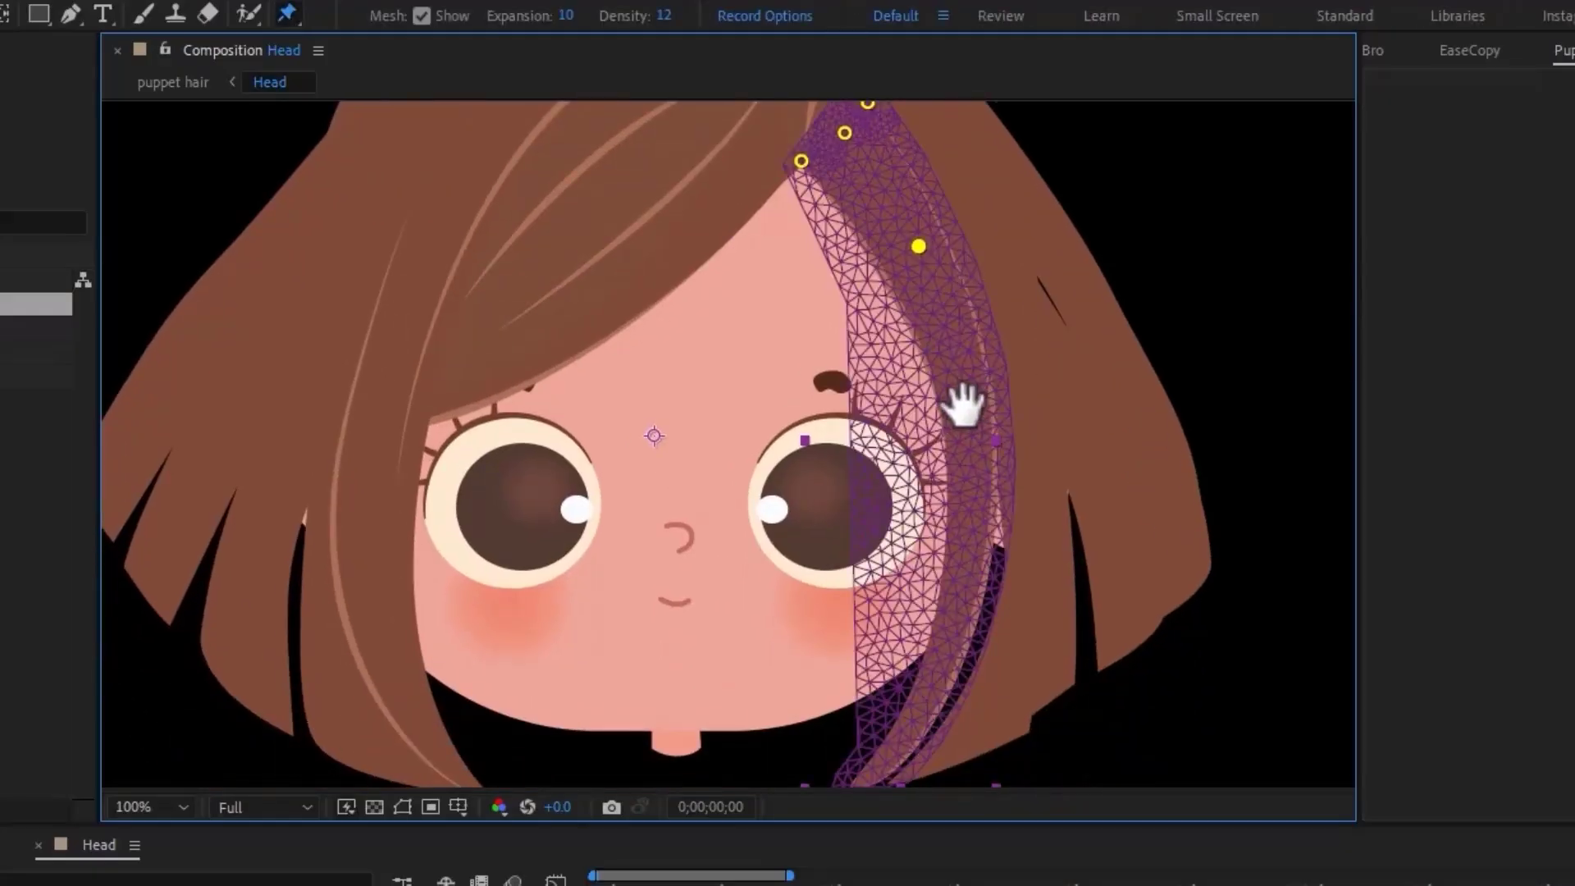
{"action": "left_click", "coordinate": [961, 405]}
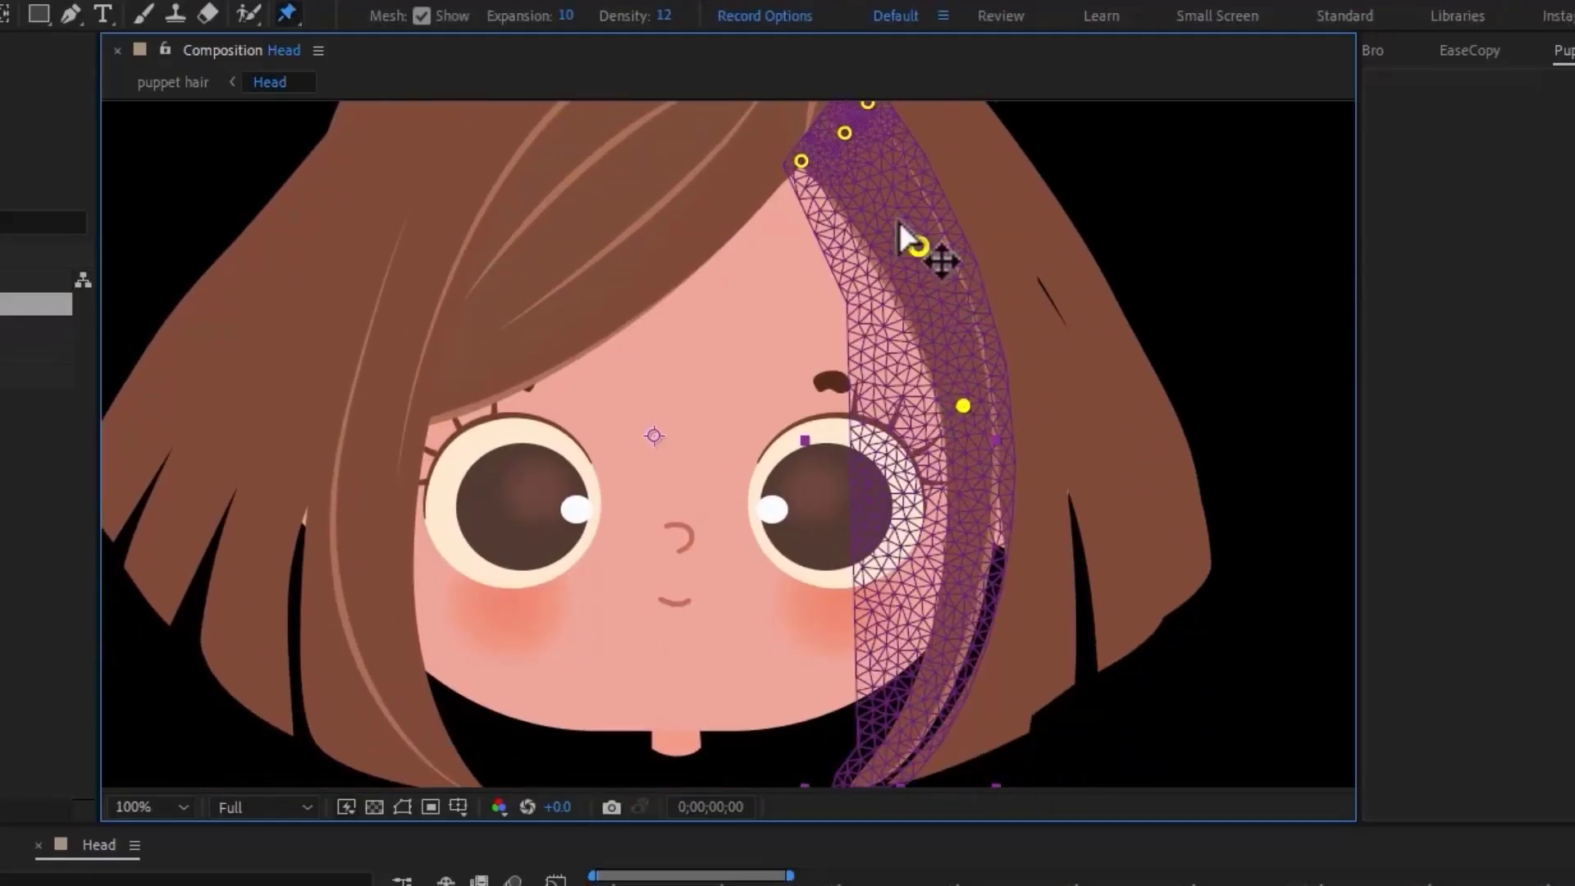
{"action": "left_click_drag", "start_coordinate": [966, 561], "coordinate": [995, 580]}
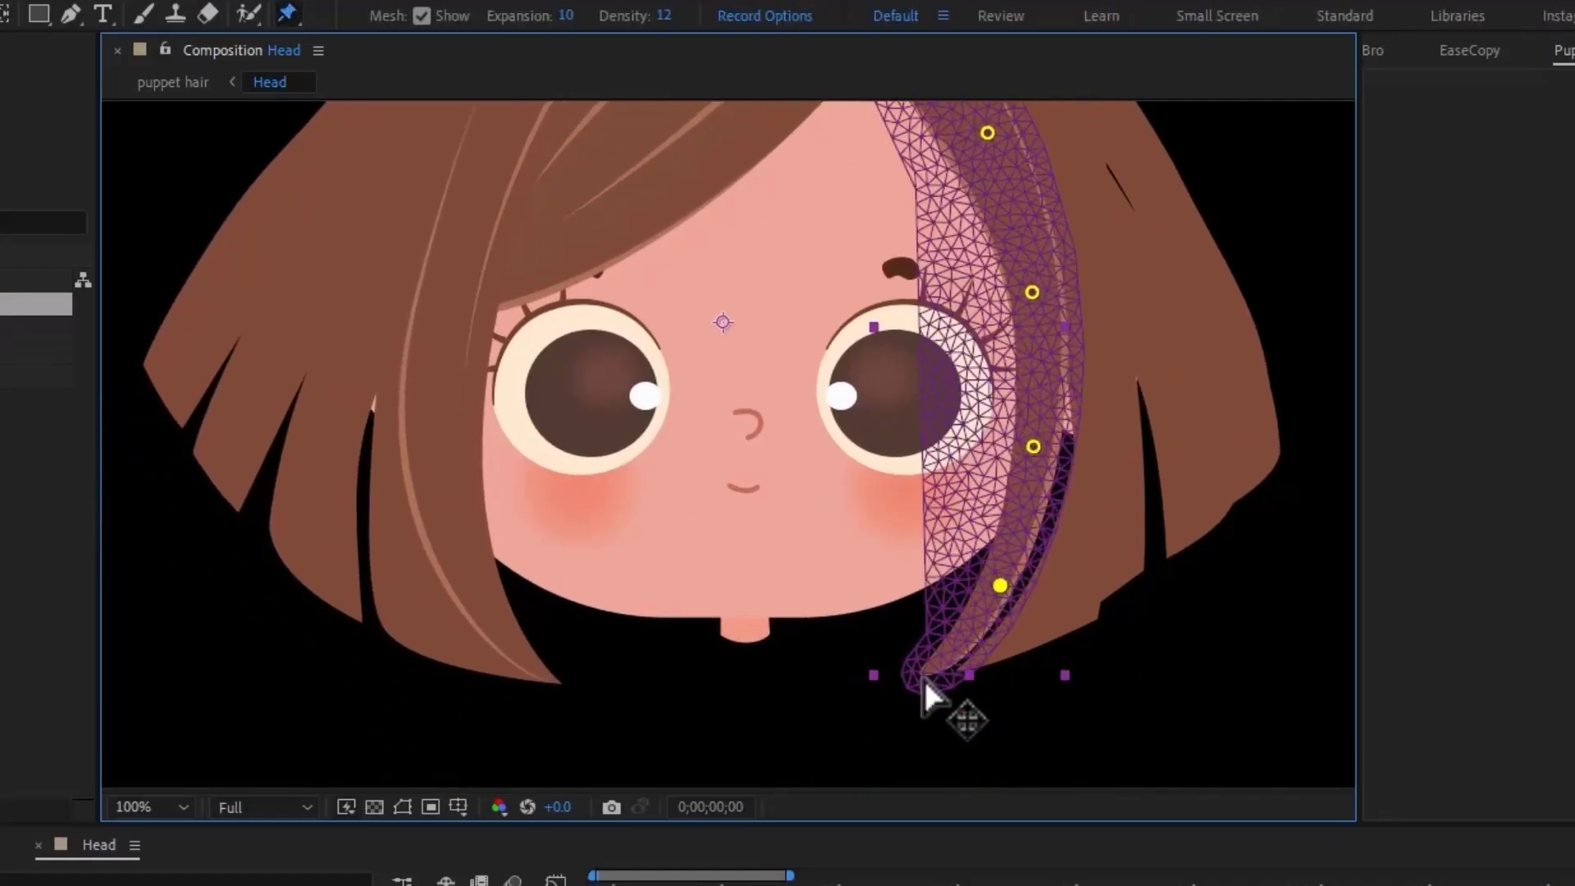
{"action": "key", "text": "v"}
{"action": "key", "text": "shift+slash"}
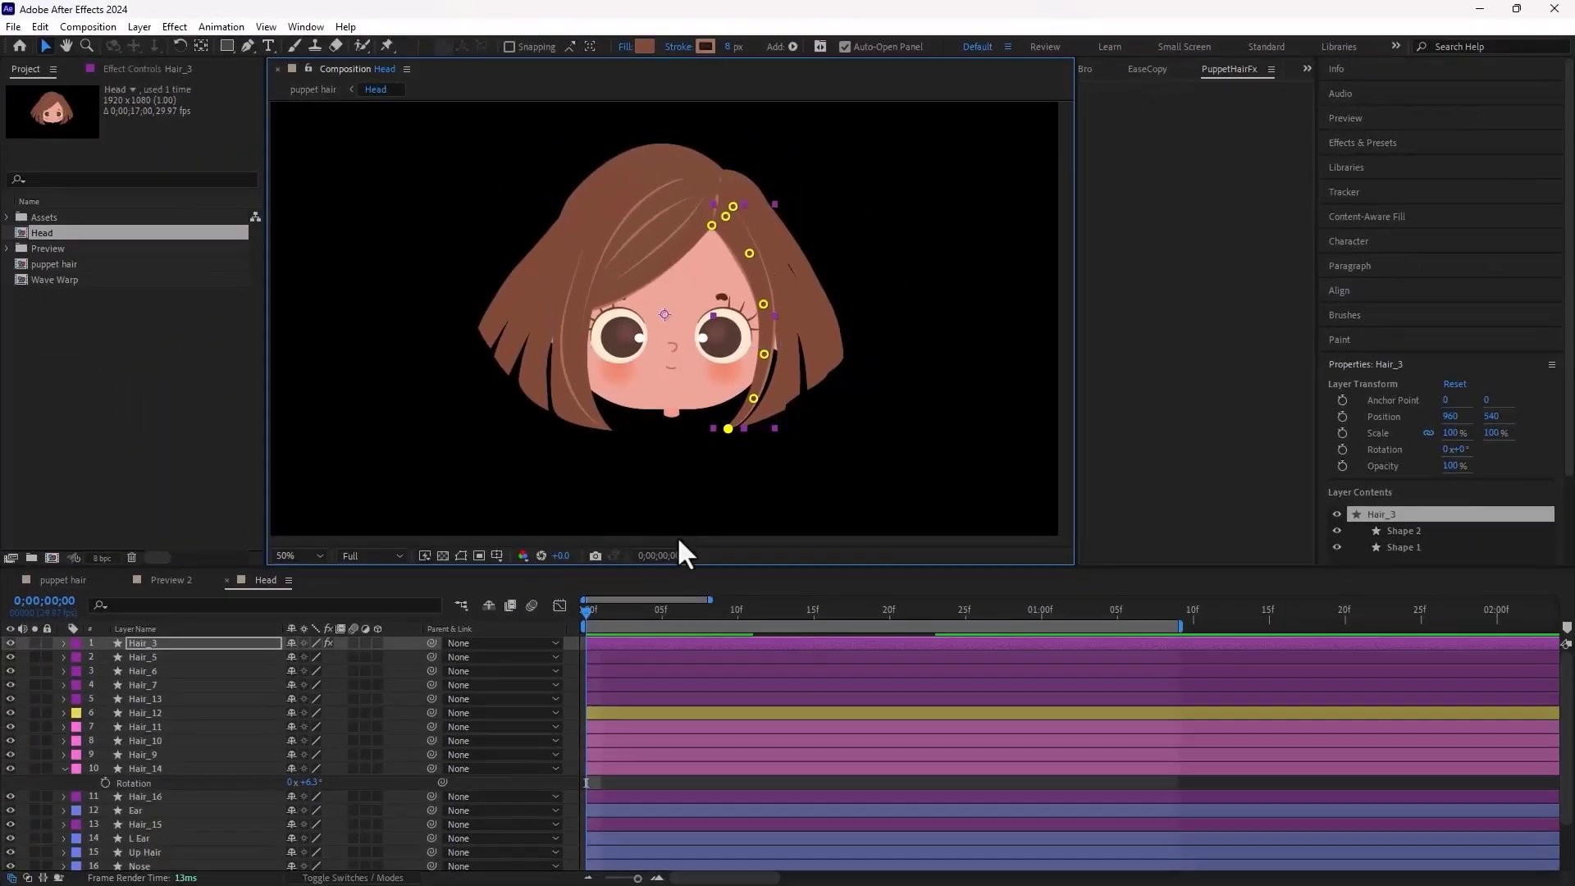
Reveal Hair_3's Puppet Pin Position keyframes and select the keyframes of pins 1 to 3
{"action": "key", "text": "u"}
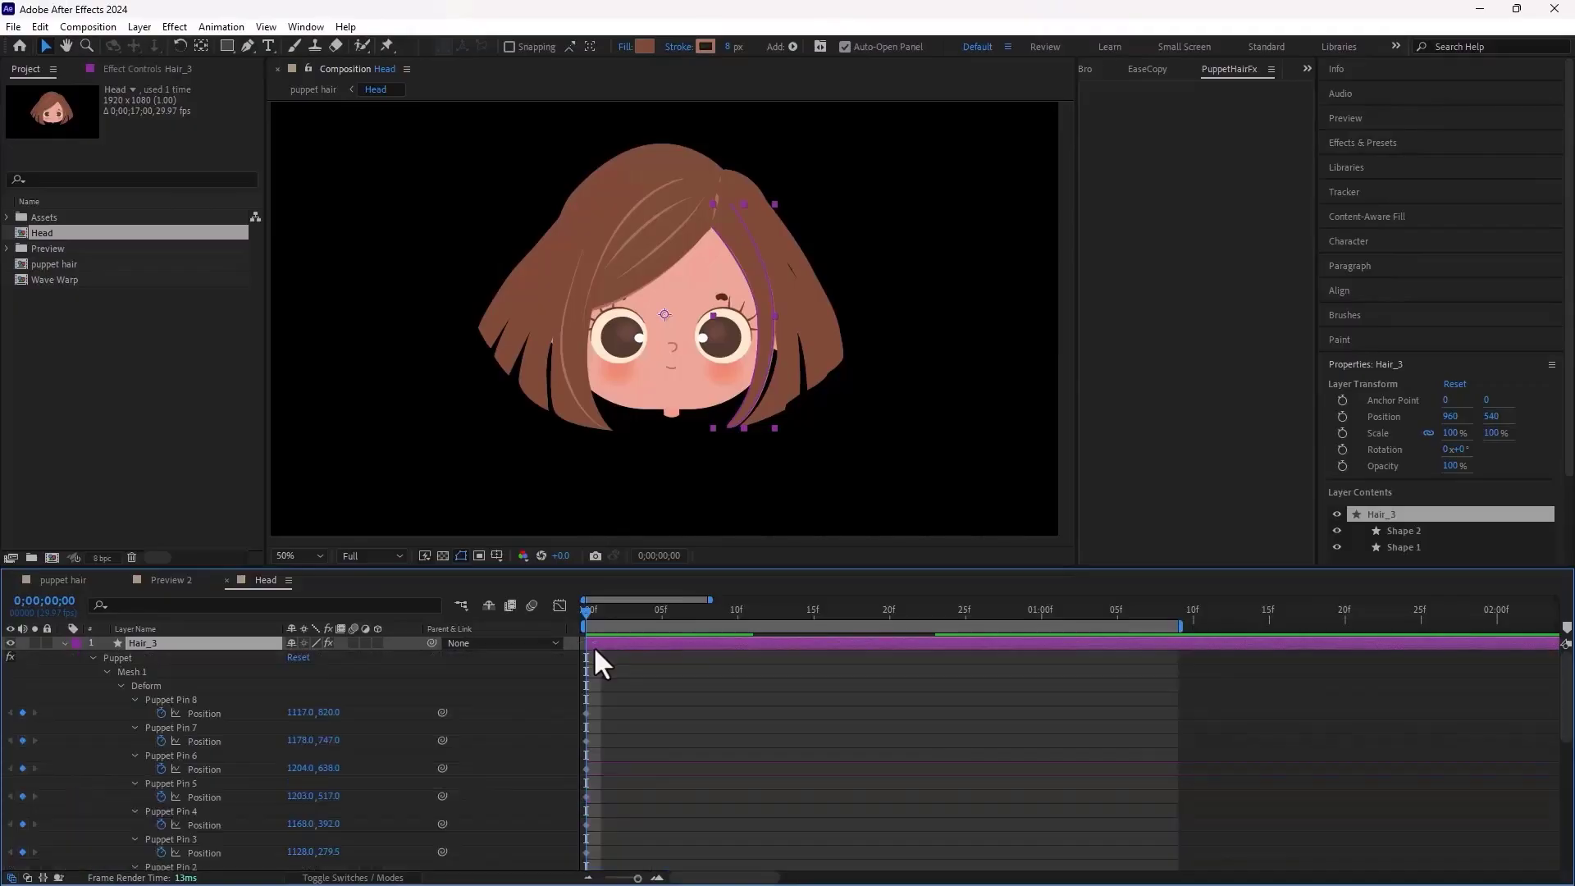
{"action": "scroll", "coordinate": [603, 699], "scroll_direction": "down", "scroll_amount": 3}
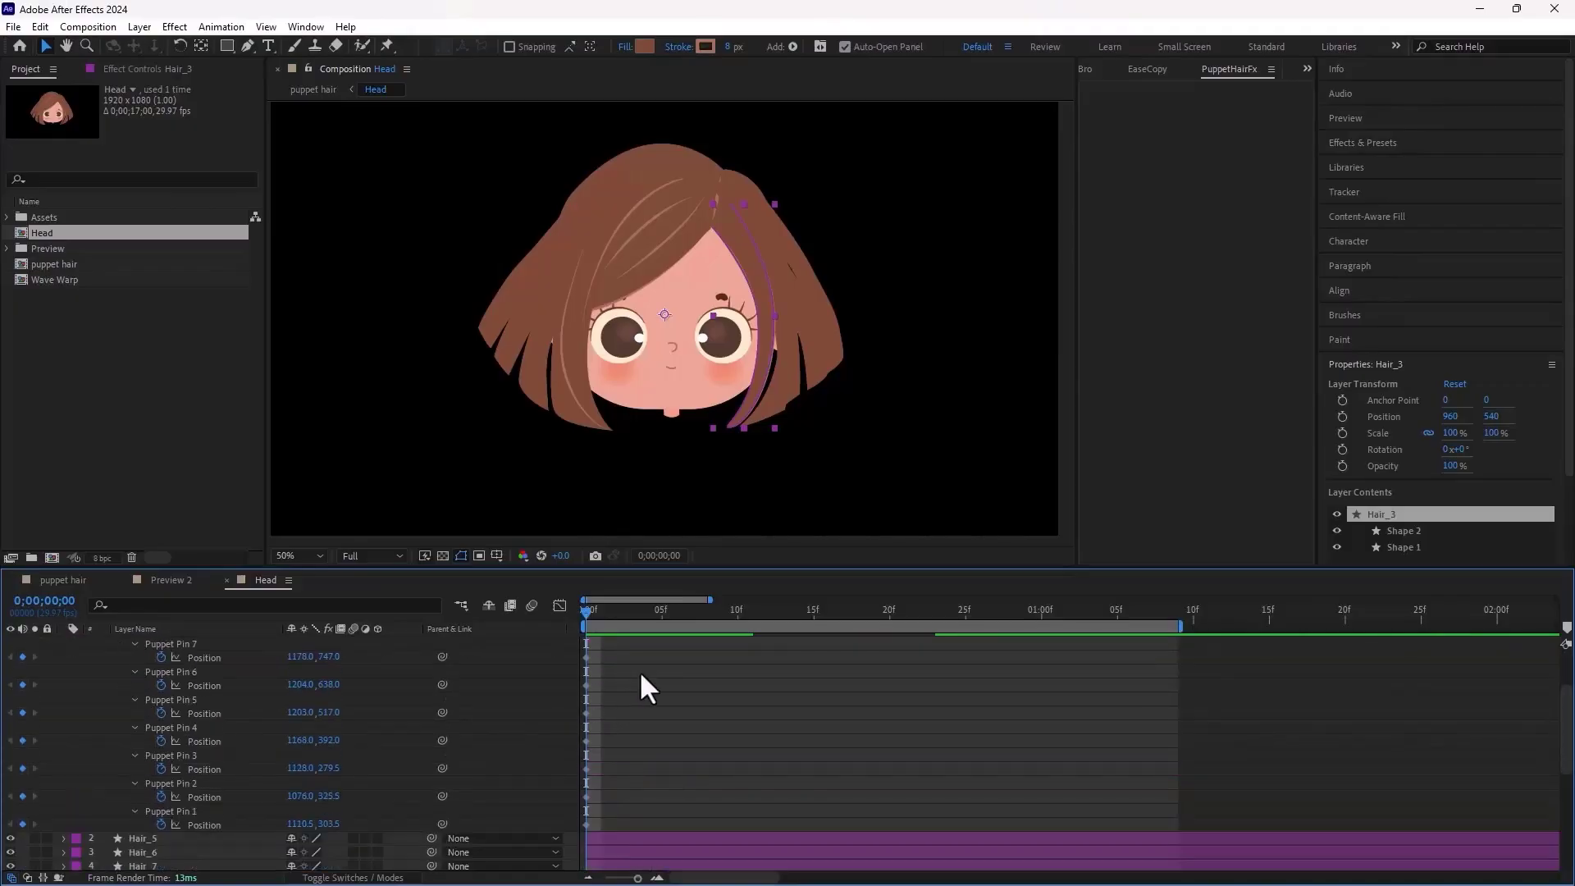
{"action": "key", "text": "ctrl+p"}
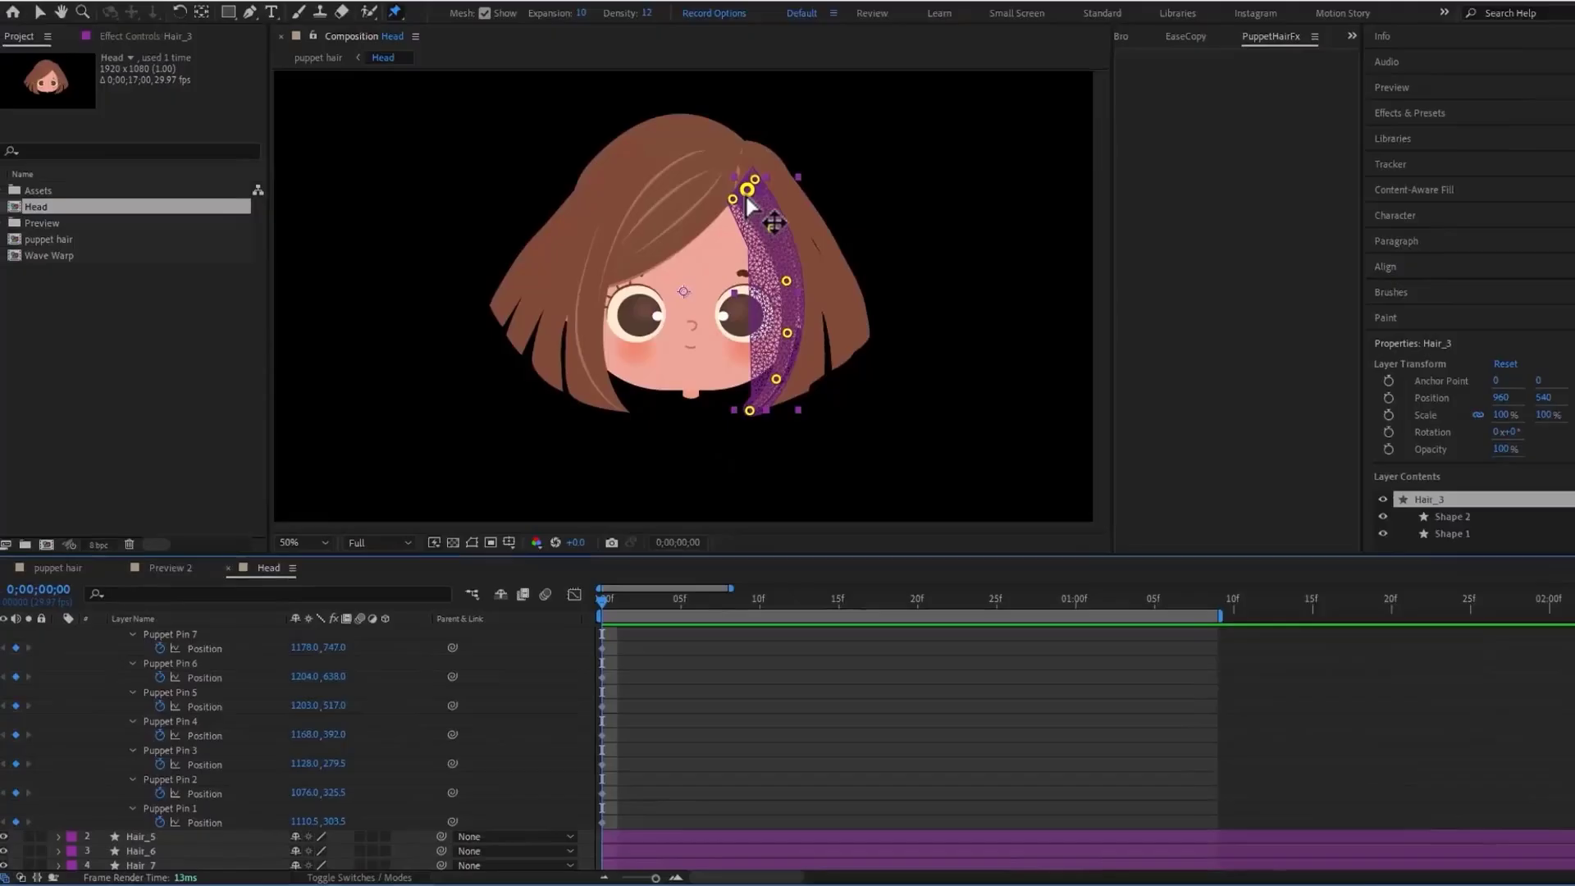
{"action": "left_click", "coordinate": [747, 197]}
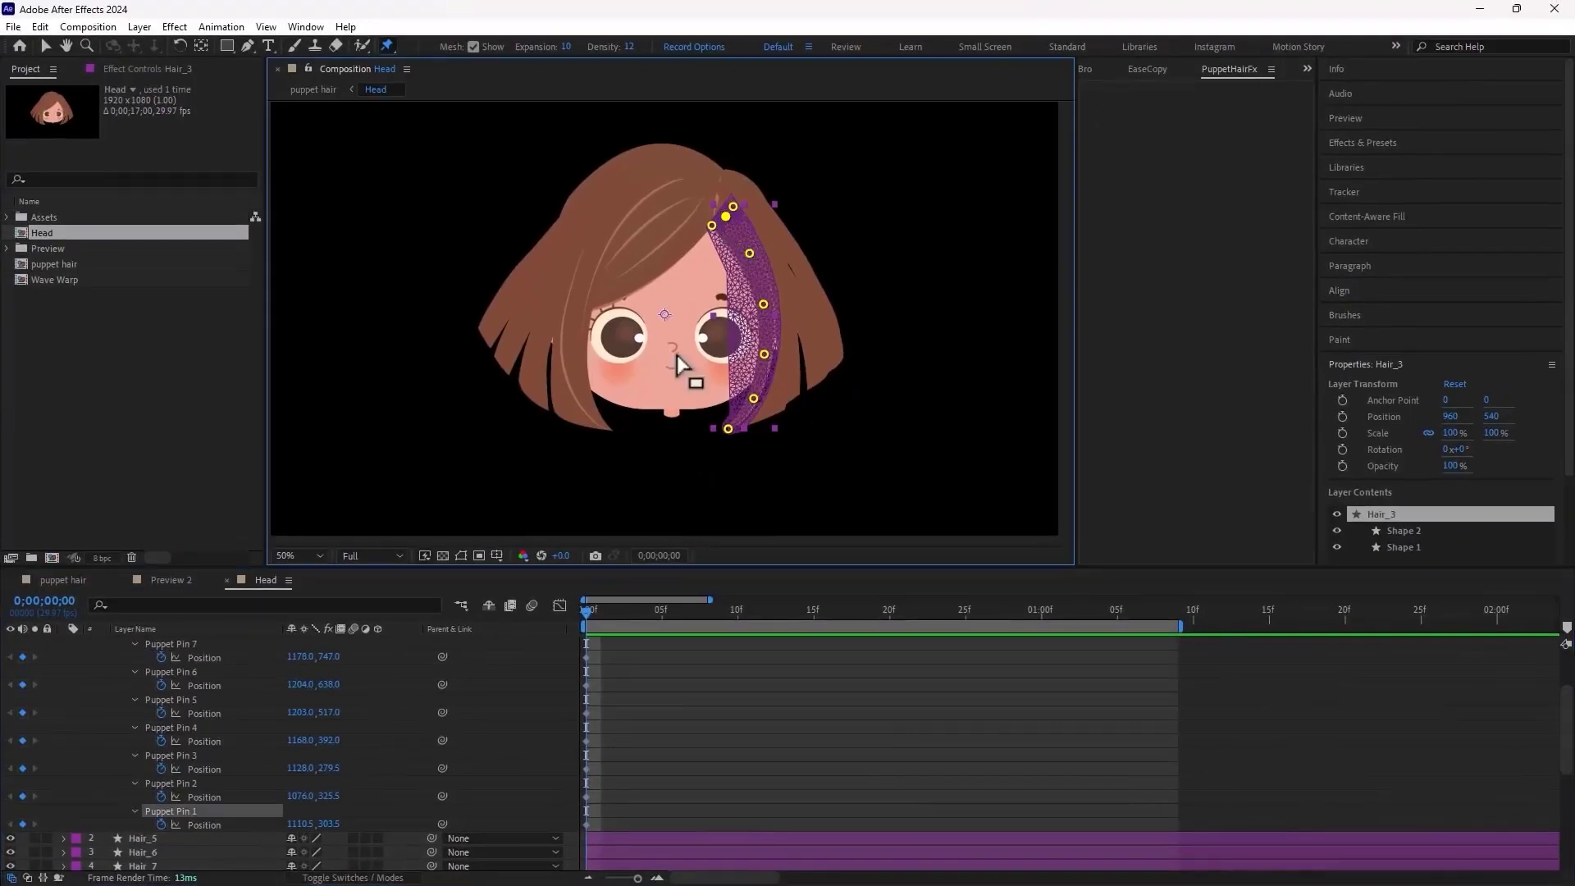
{"action": "left_click_drag", "start_coordinate": [617, 763], "coordinate": [551, 817]}
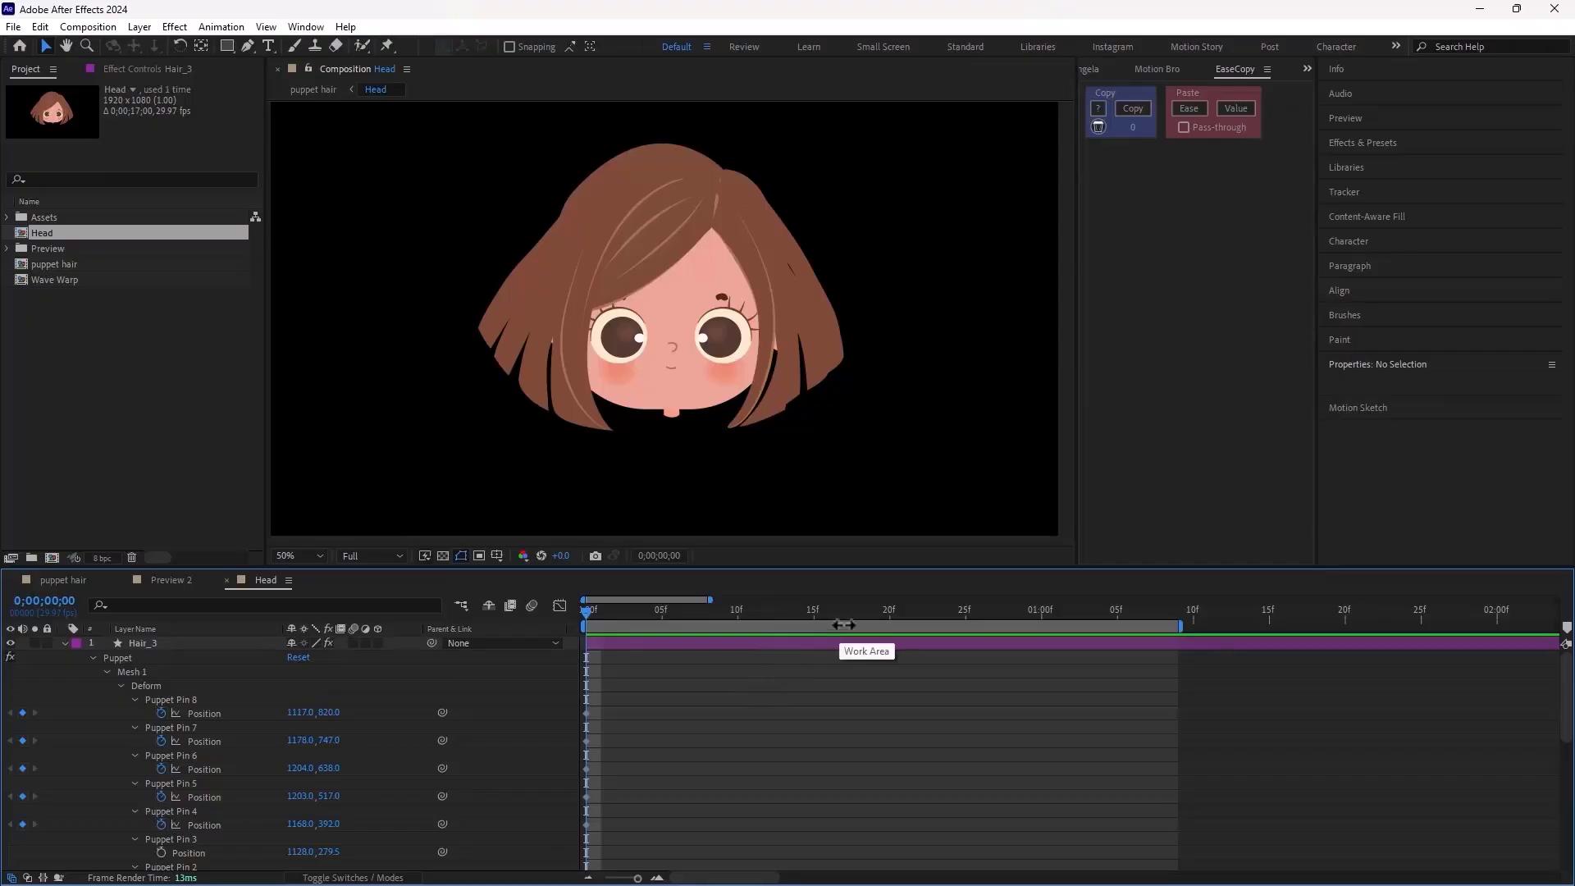
{"action": "left_click", "coordinate": [643, 645]}
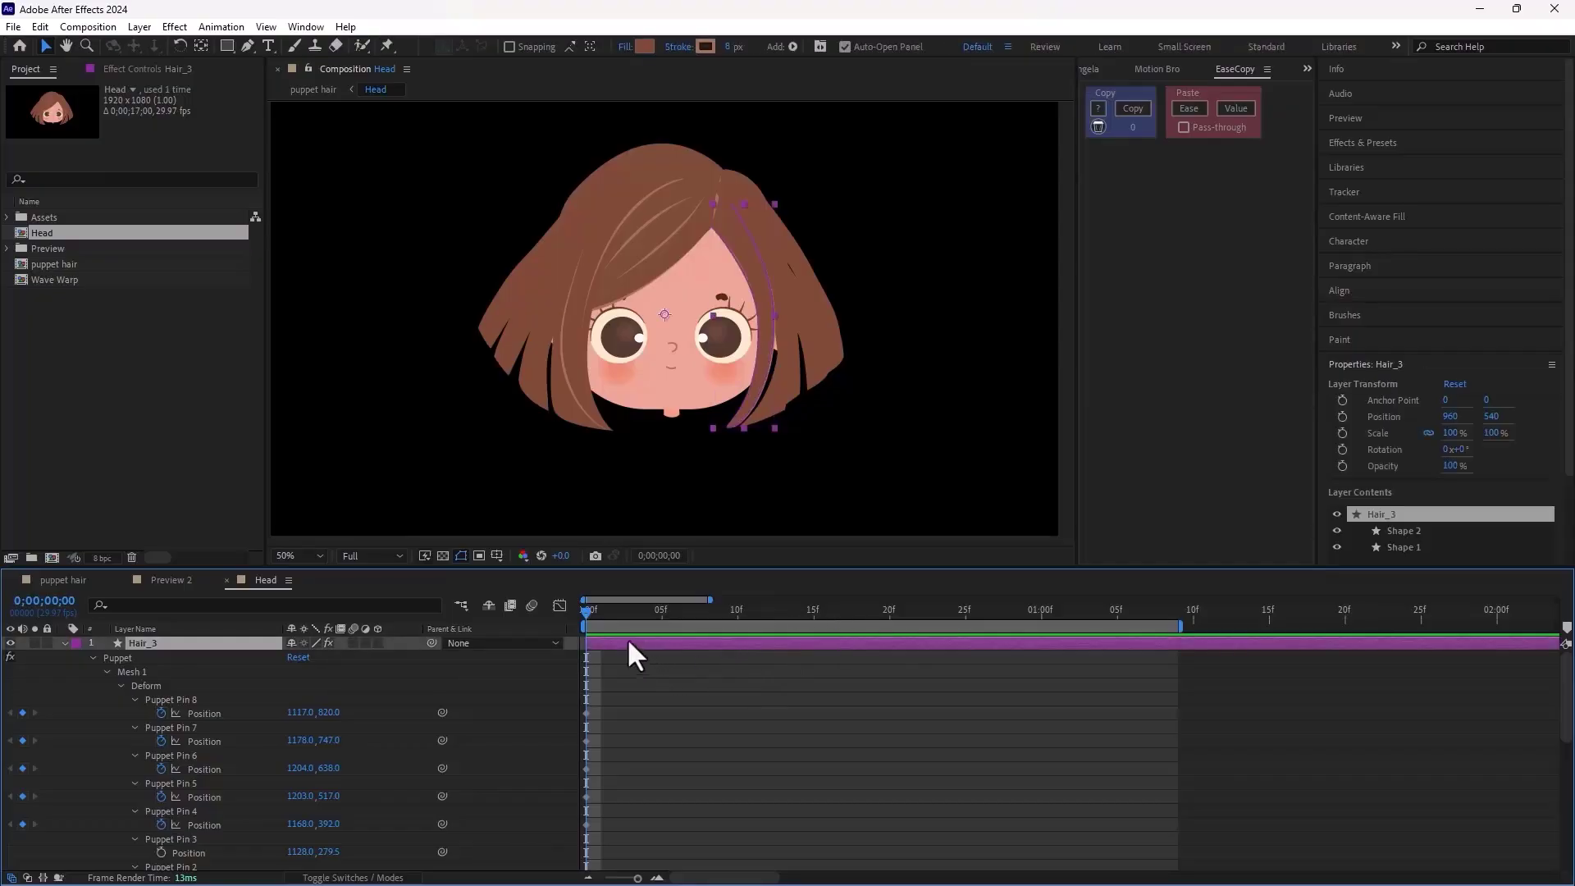
{"action": "left_click", "coordinate": [13, 27]}
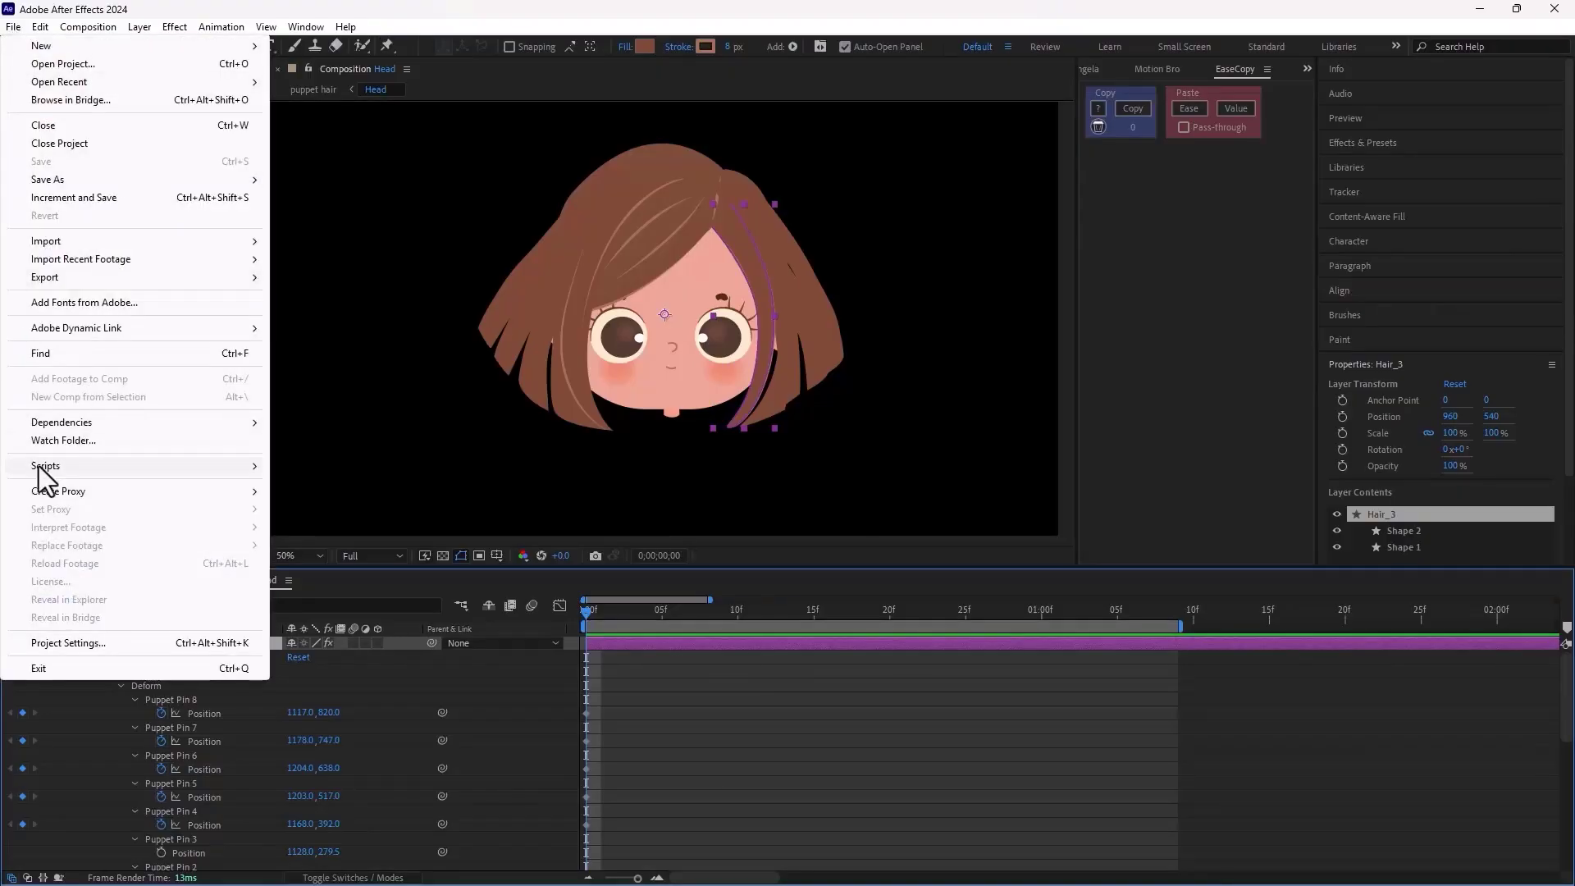
{"action": "mouse_move", "coordinate": [102, 470]}
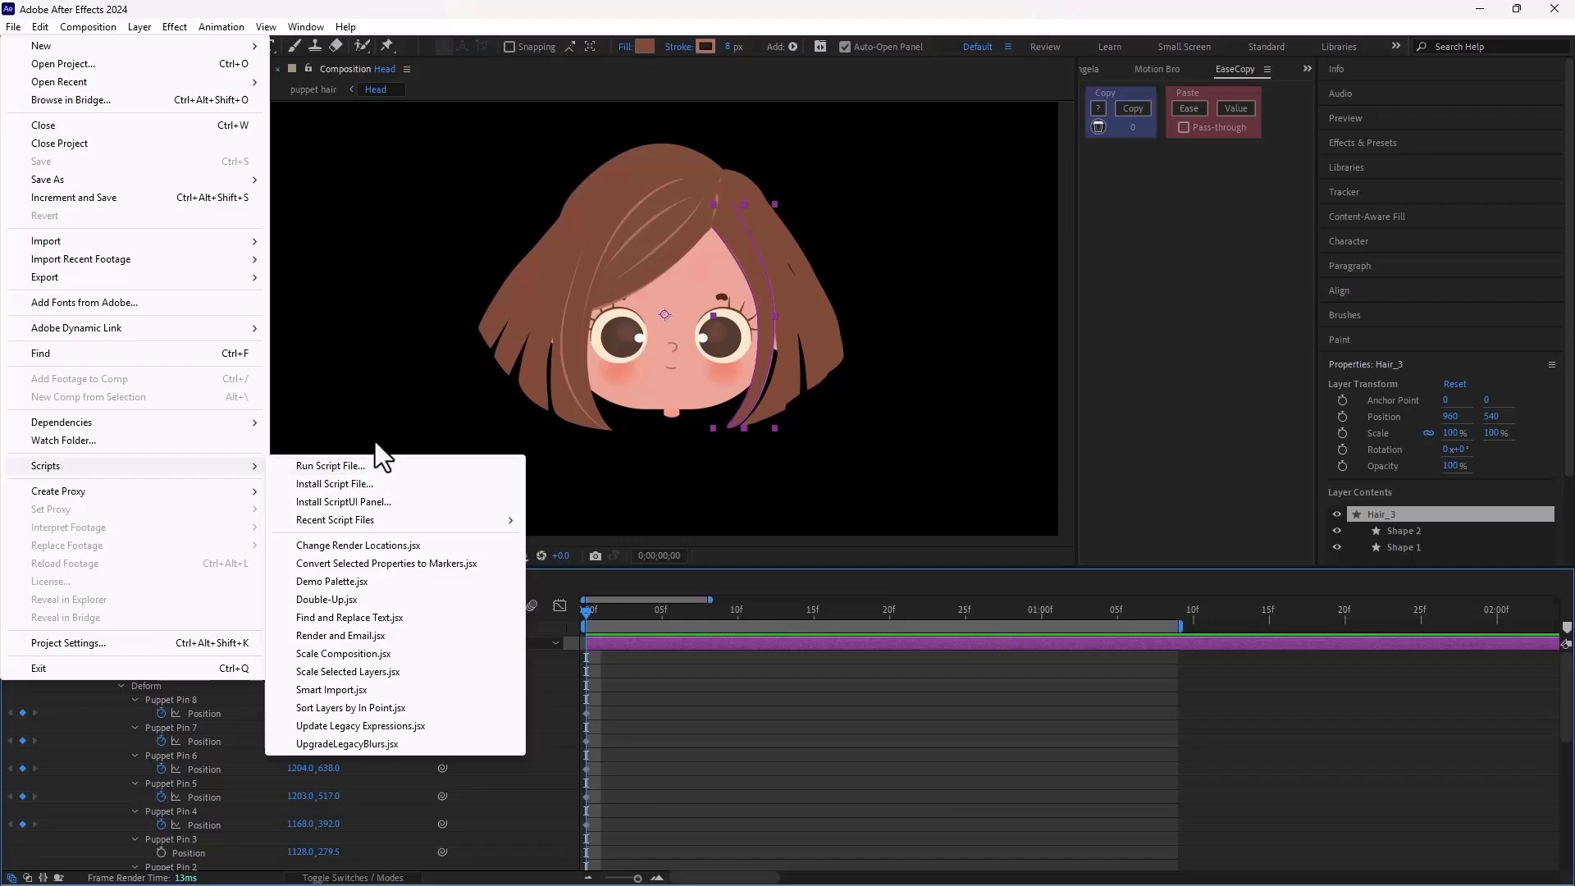
{"action": "left_click", "coordinate": [715, 684]}
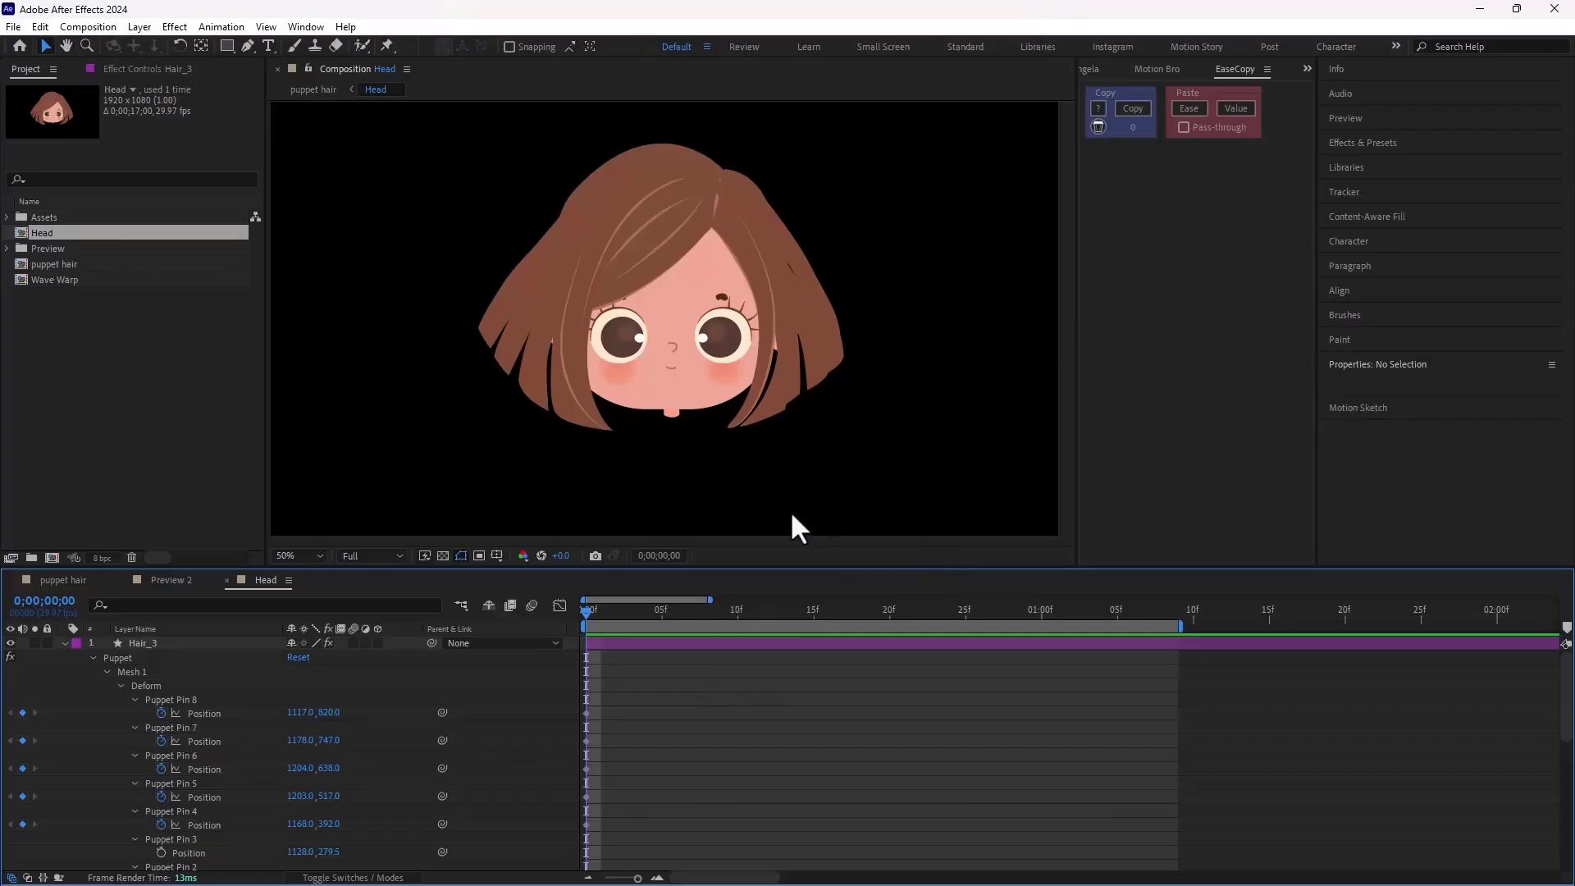
Marquee-select all eight of Hair_3's first-frame puppet pin keyframes in the timeline
{"action": "left_click", "coordinate": [319, 28]}
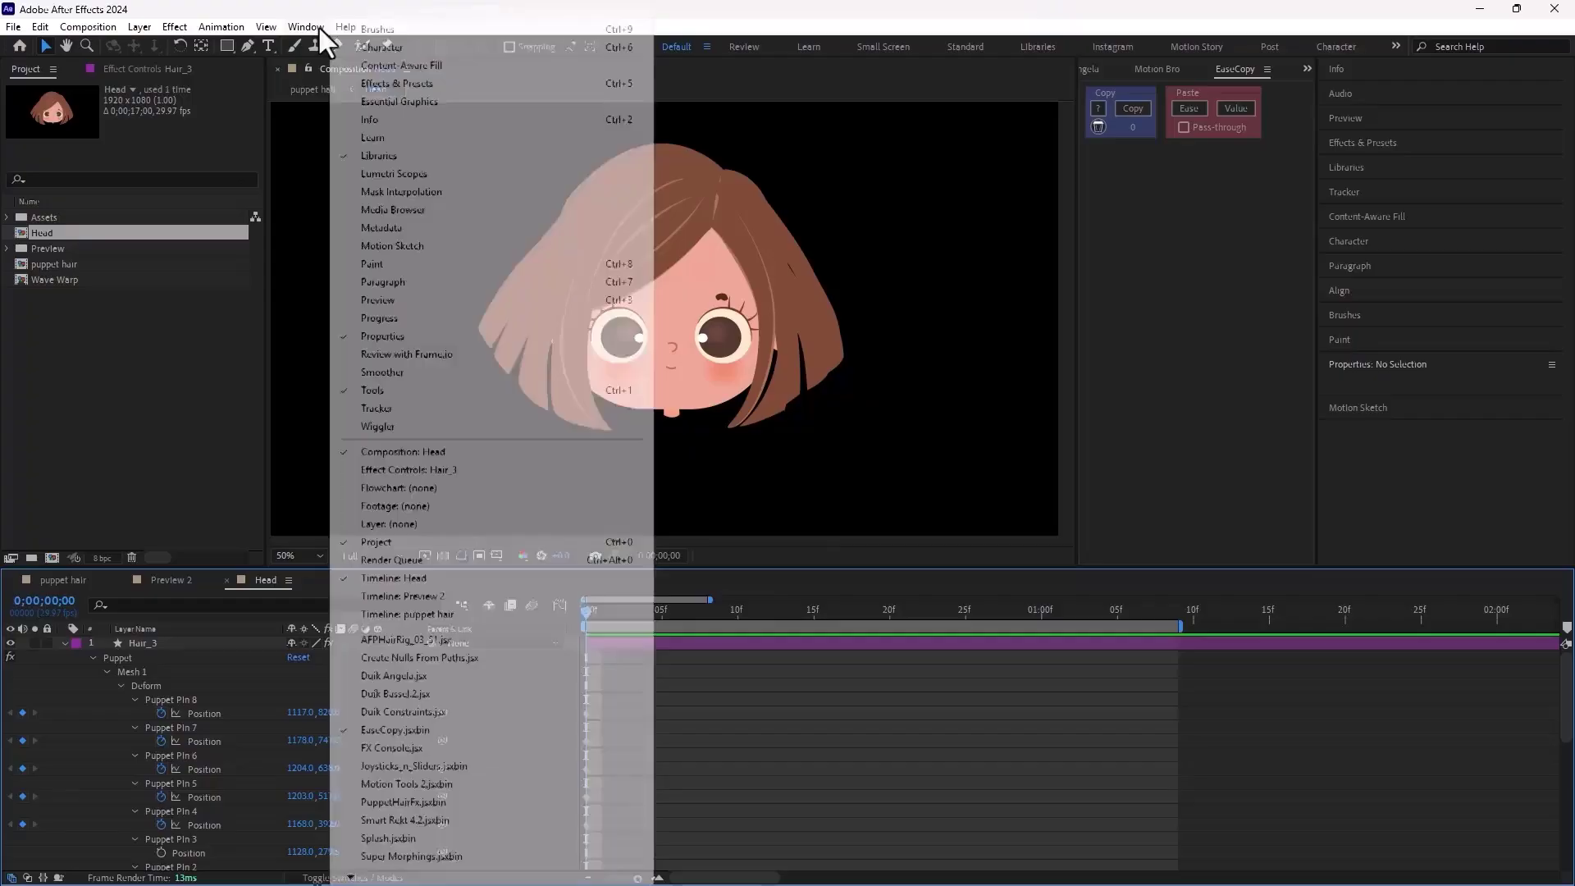
{"action": "left_click", "coordinate": [671, 695]}
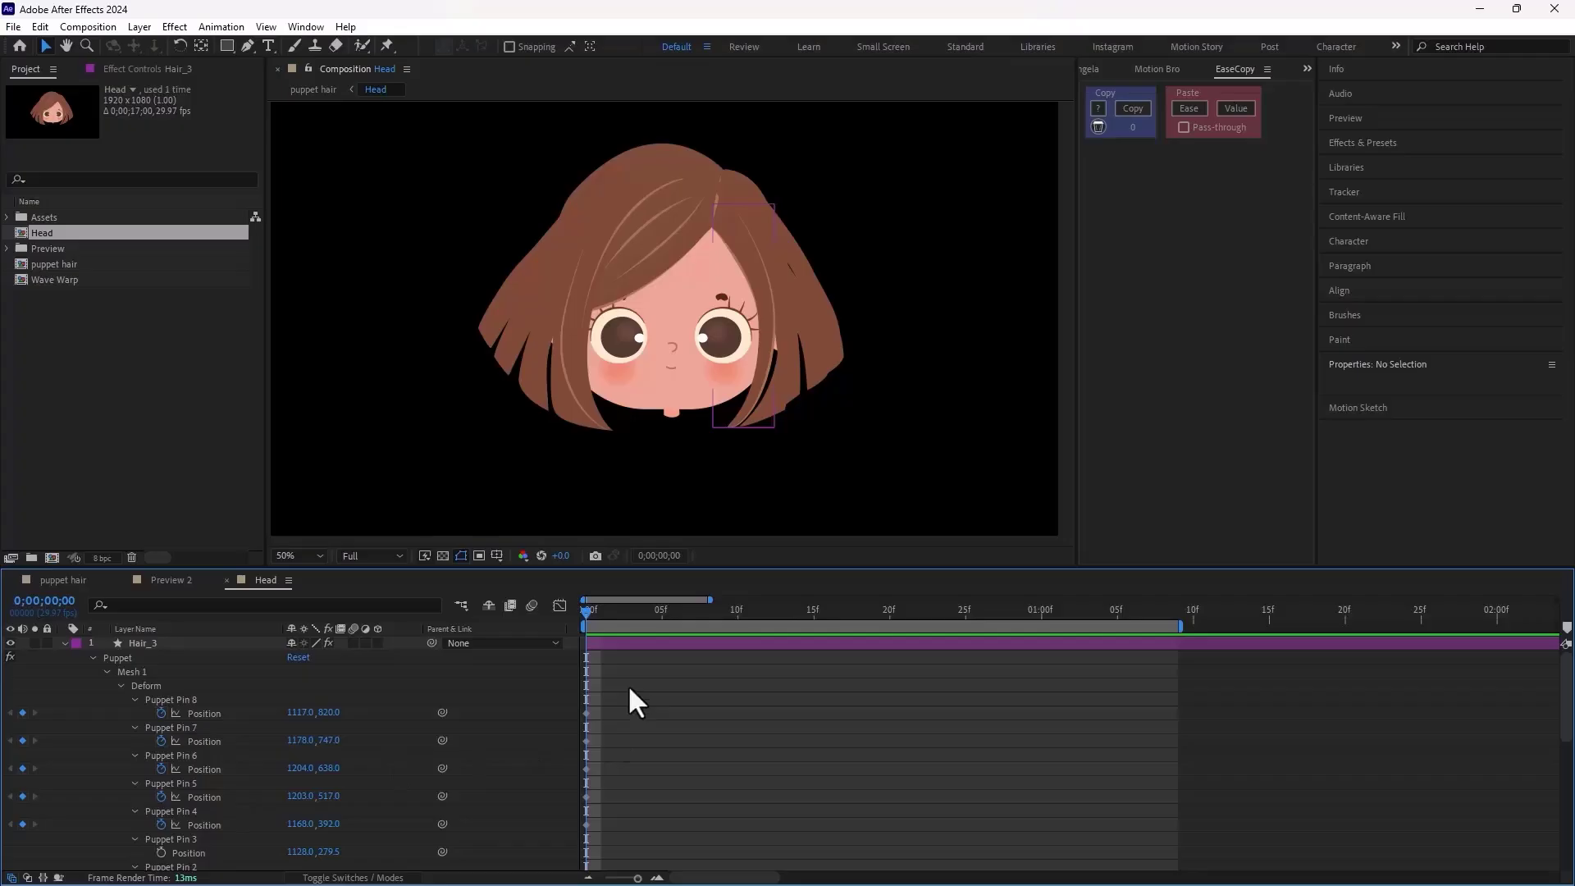
{"action": "left_click_drag", "start_coordinate": [629, 686], "coordinate": [550, 869]}
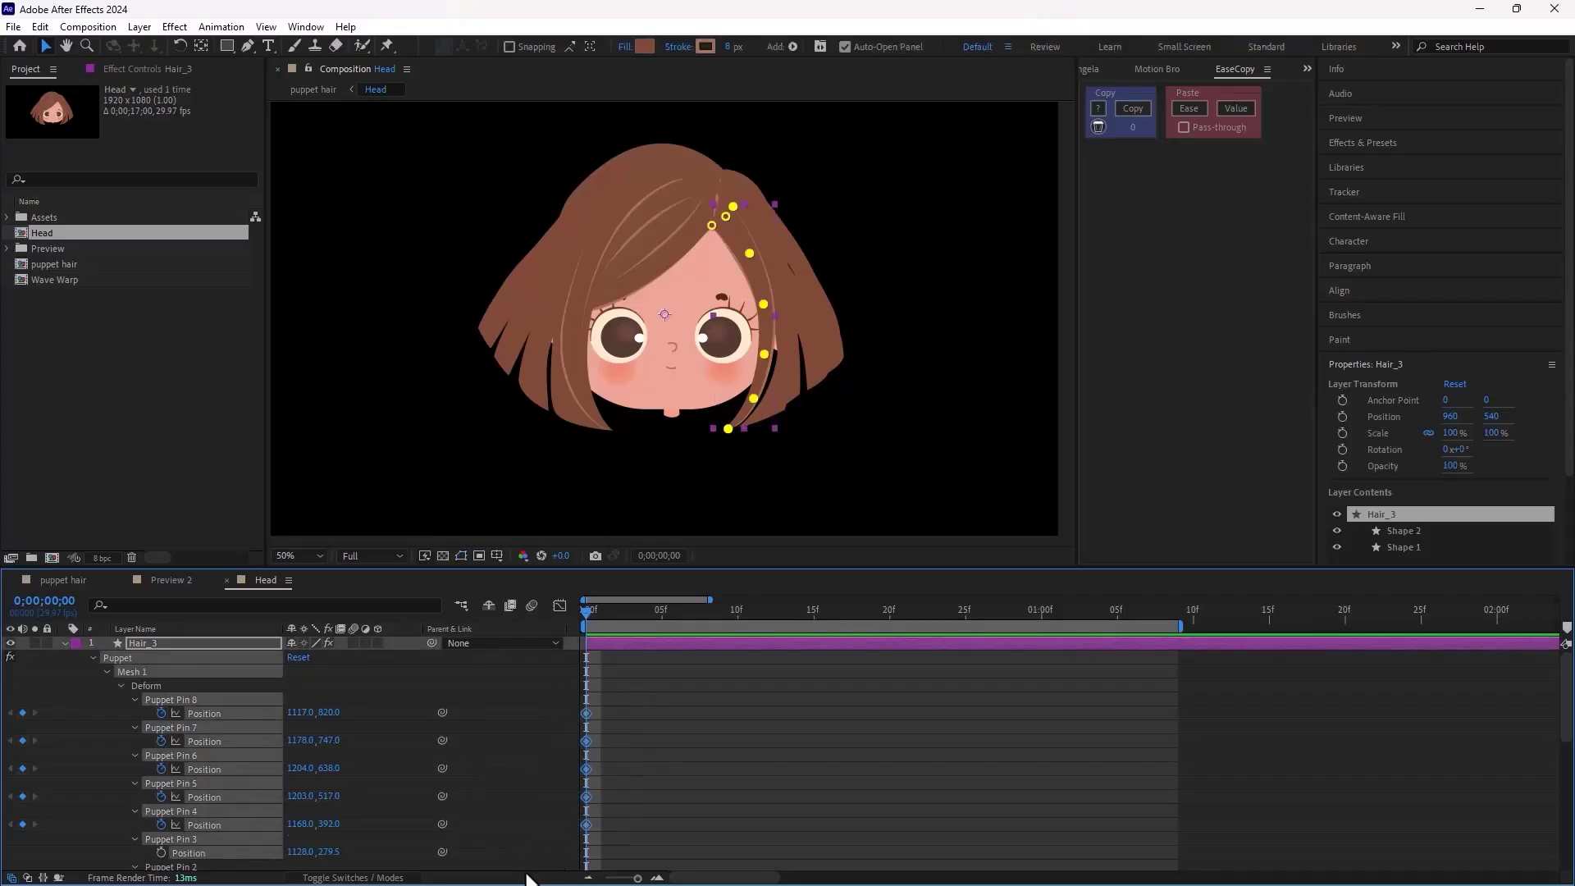
Apply PuppetHairFx to Hair_3's selected pin keyframes and preview the strand swaying
{"action": "left_click", "coordinate": [308, 27]}
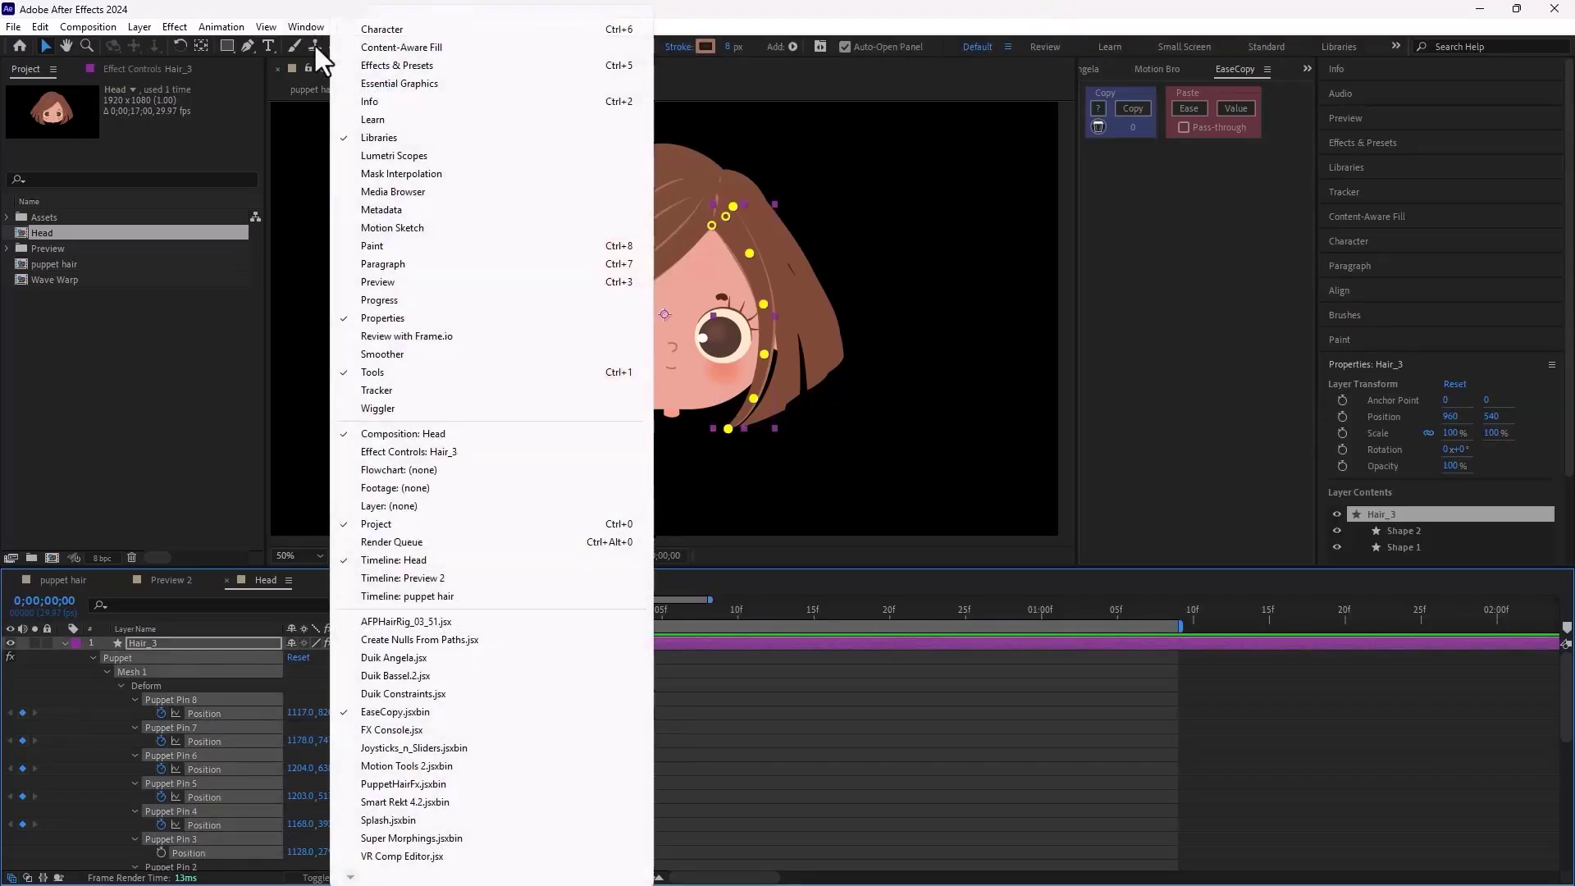
{"action": "left_click", "coordinate": [387, 690]}
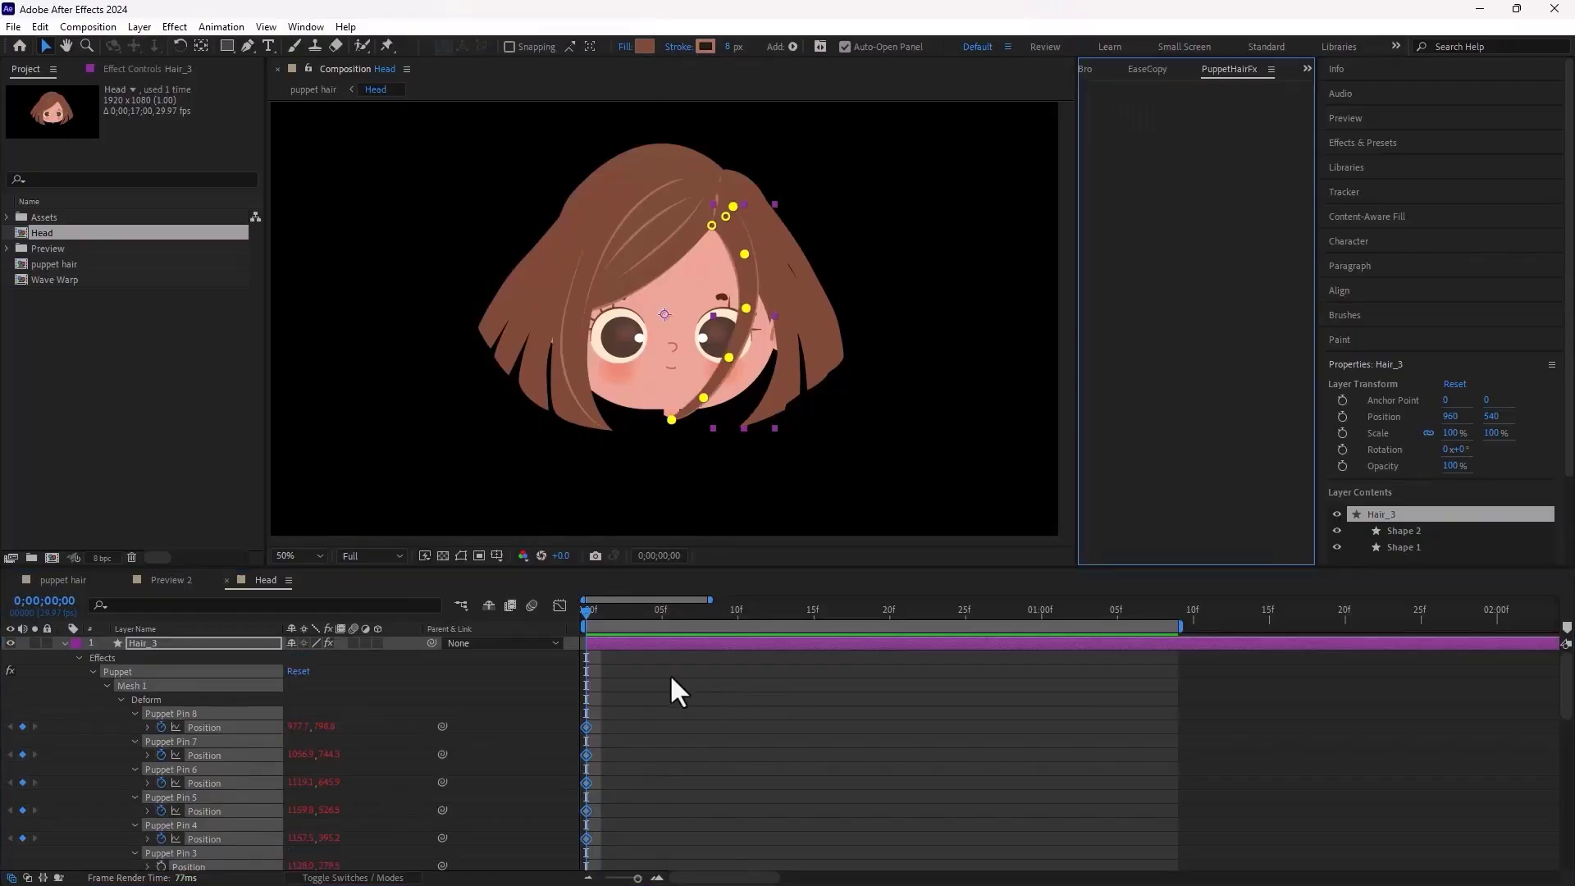
{"action": "left_click", "coordinate": [610, 683]}
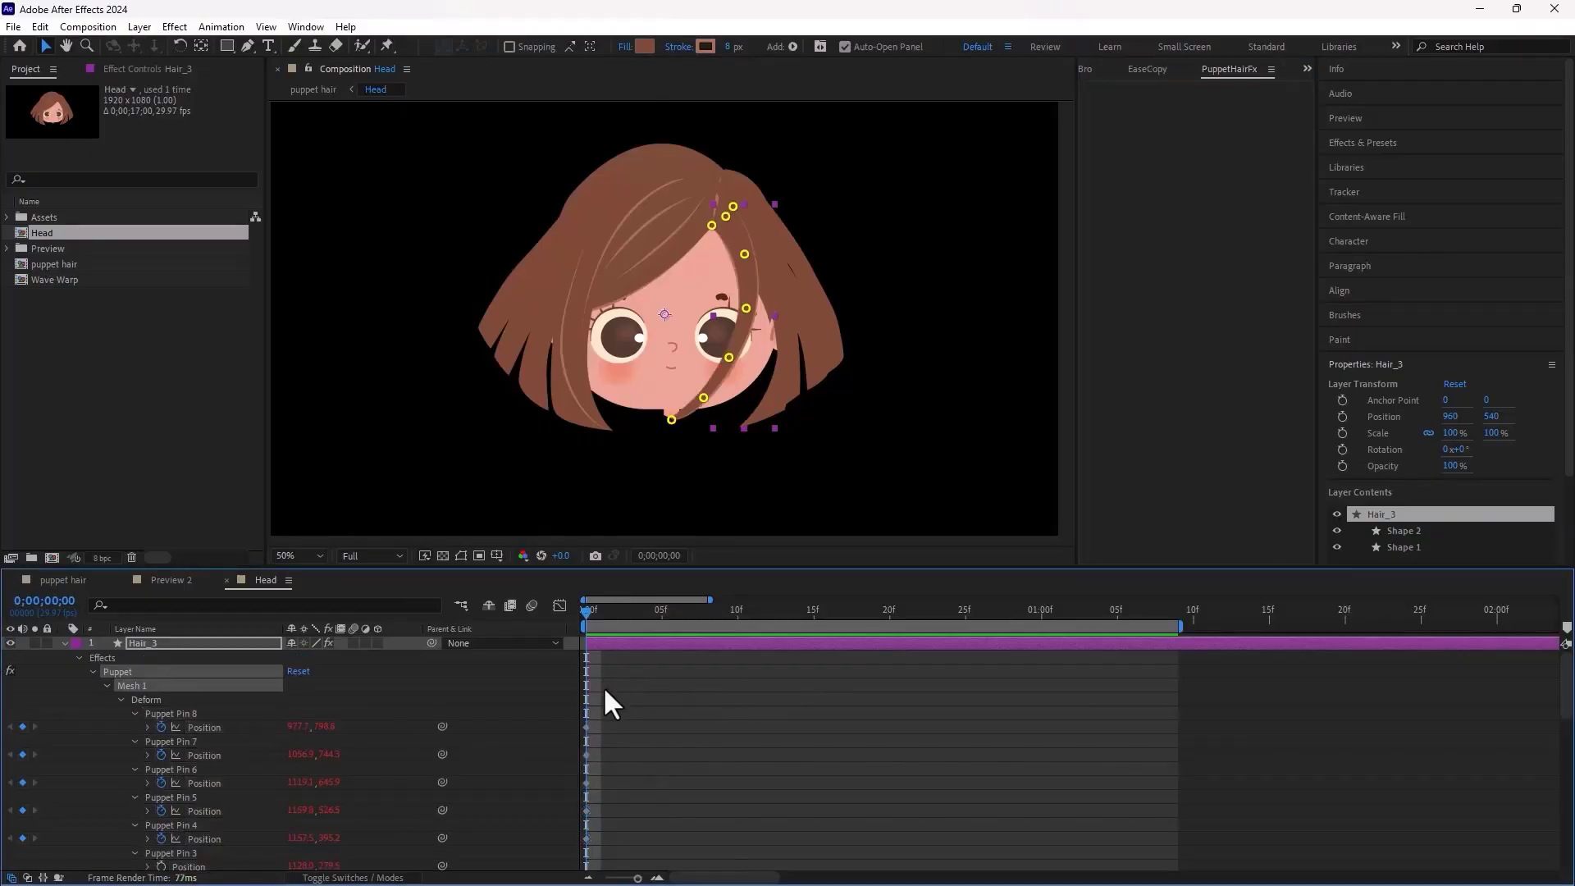
{"action": "key", "text": "space"}
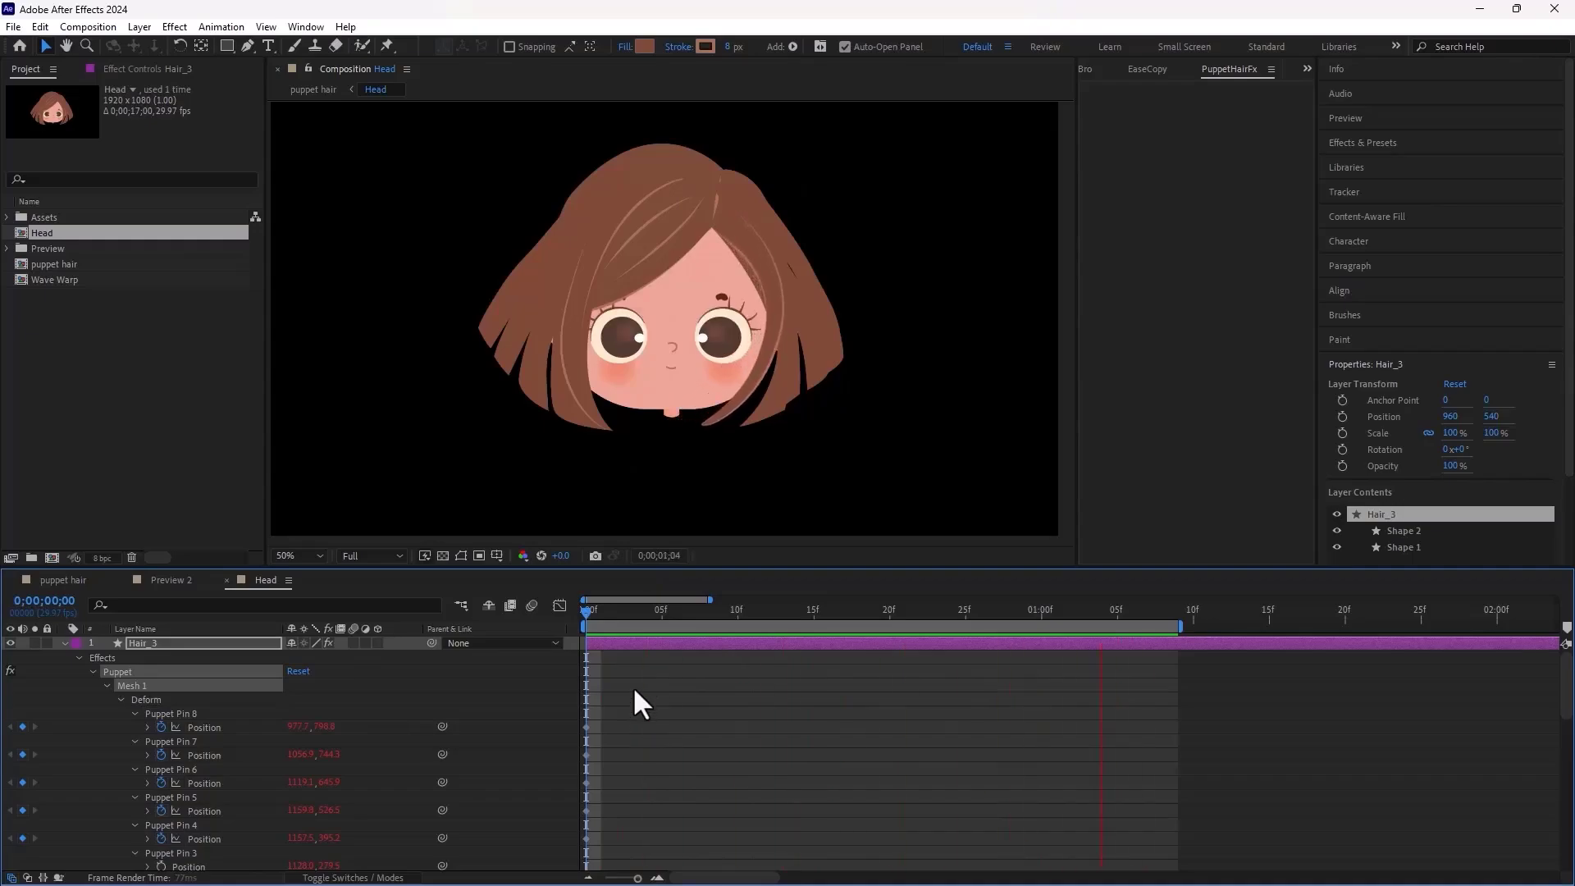
{"action": "key", "text": "space"}
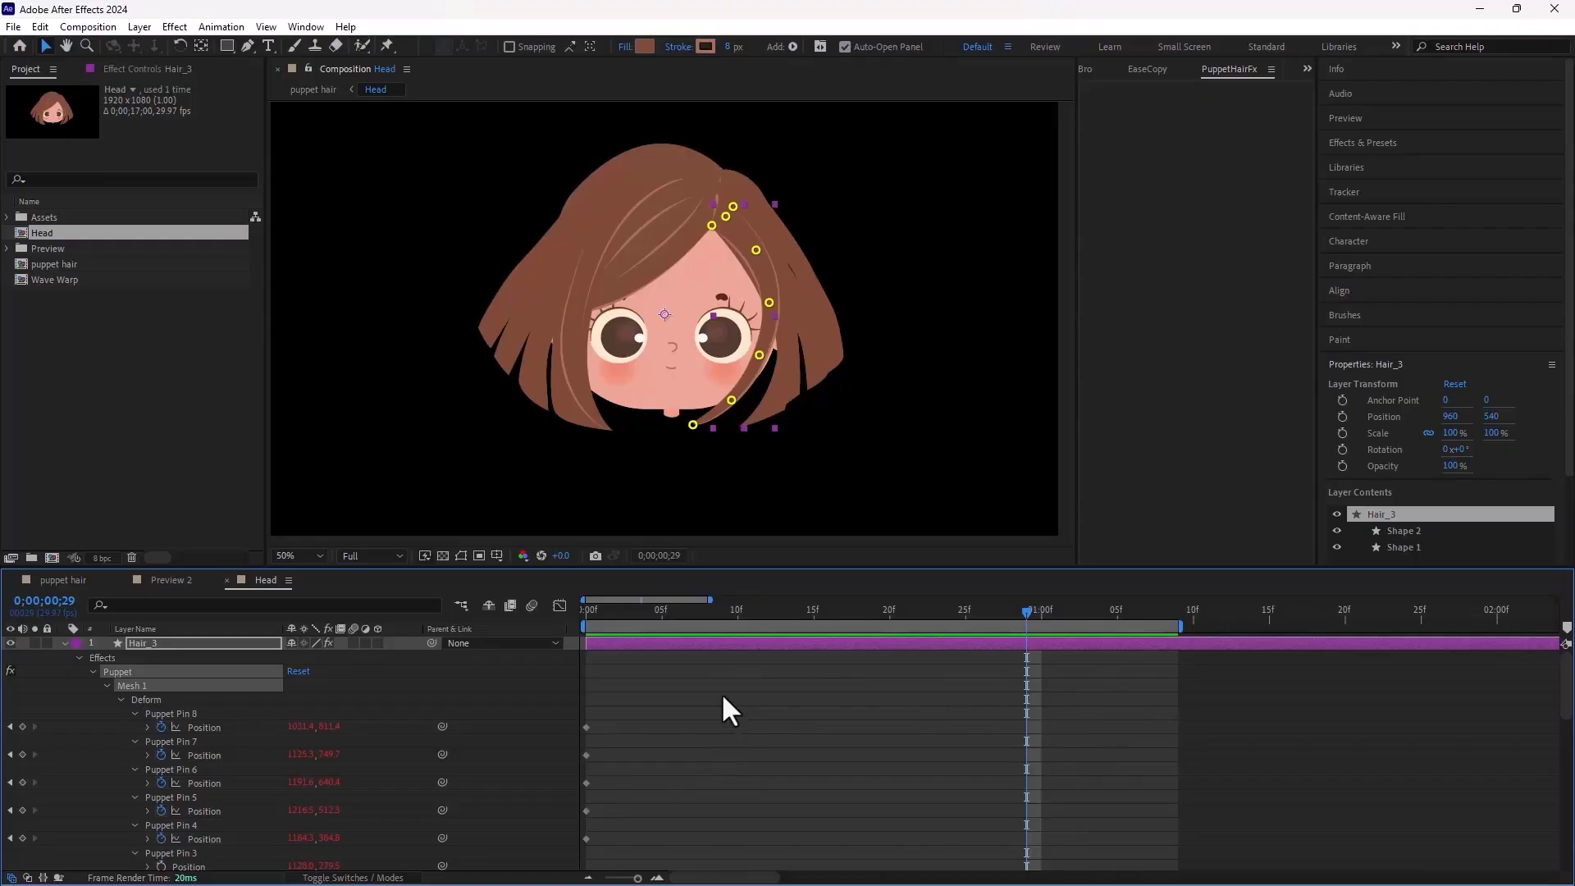
Show Hair_3's rig settings in Effect Controls and set amp_angle to 9°
{"action": "left_click", "coordinate": [161, 69]}
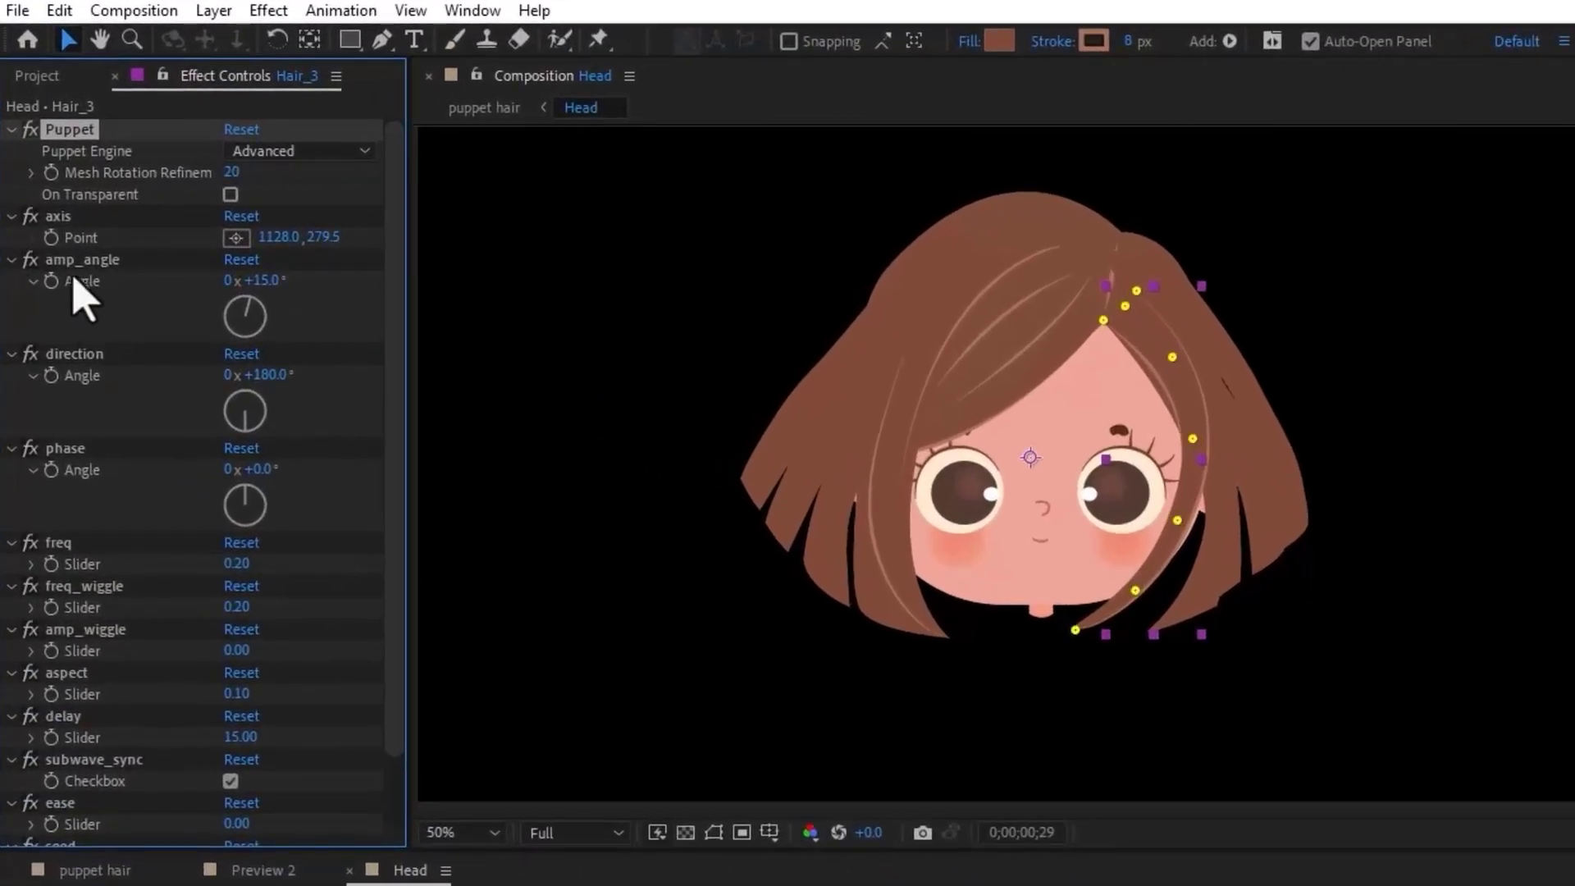
{"action": "left_click", "coordinate": [267, 281]}
{"action": "type", "text": "9"}
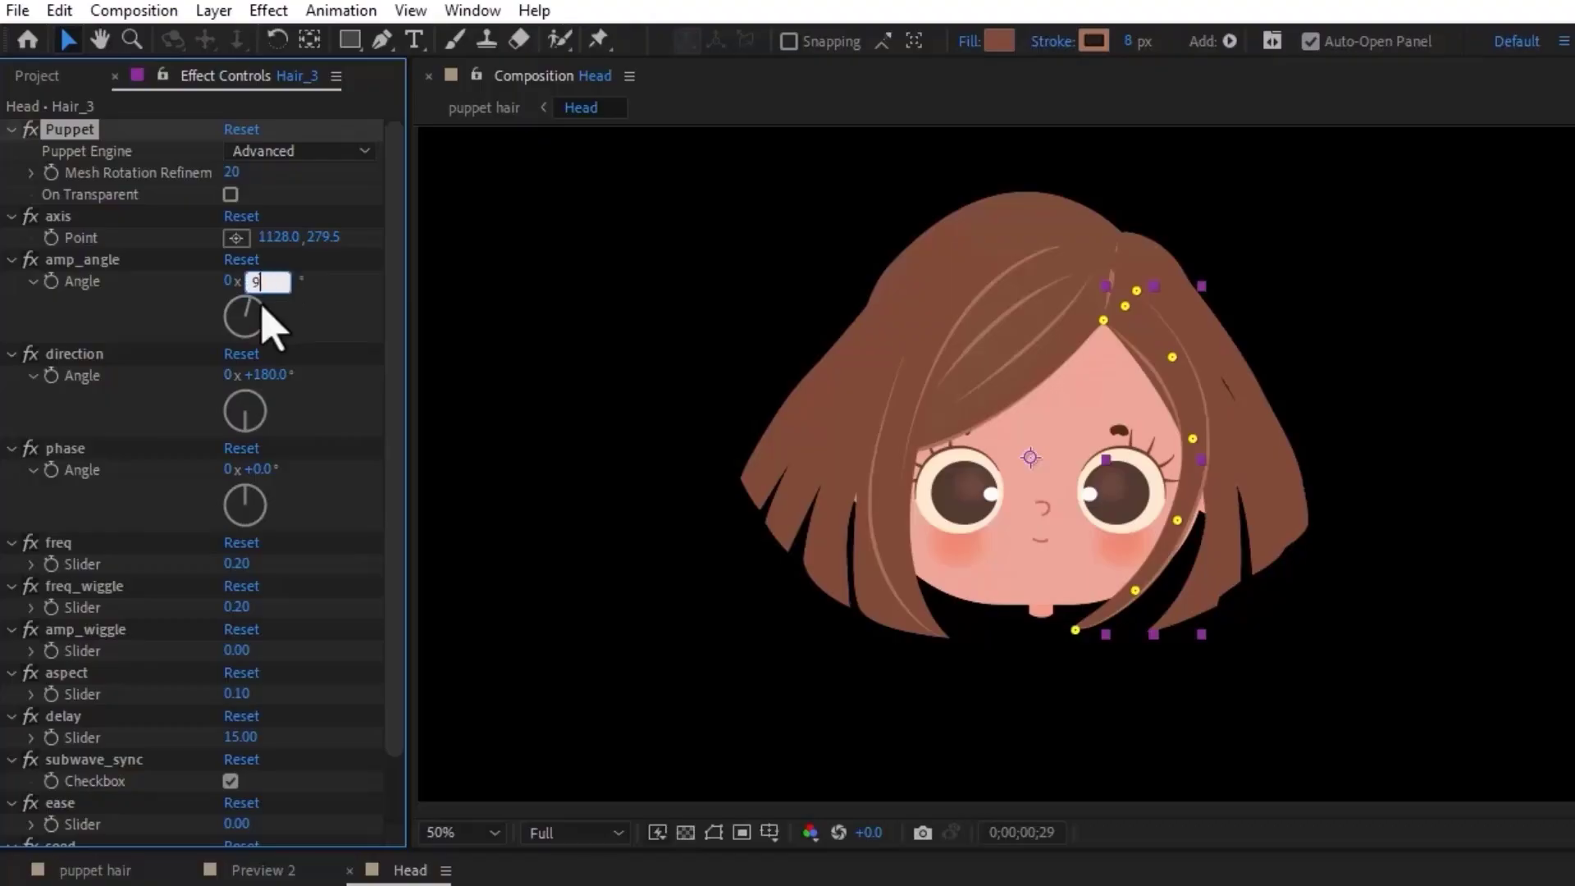
{"action": "key", "text": "Return"}
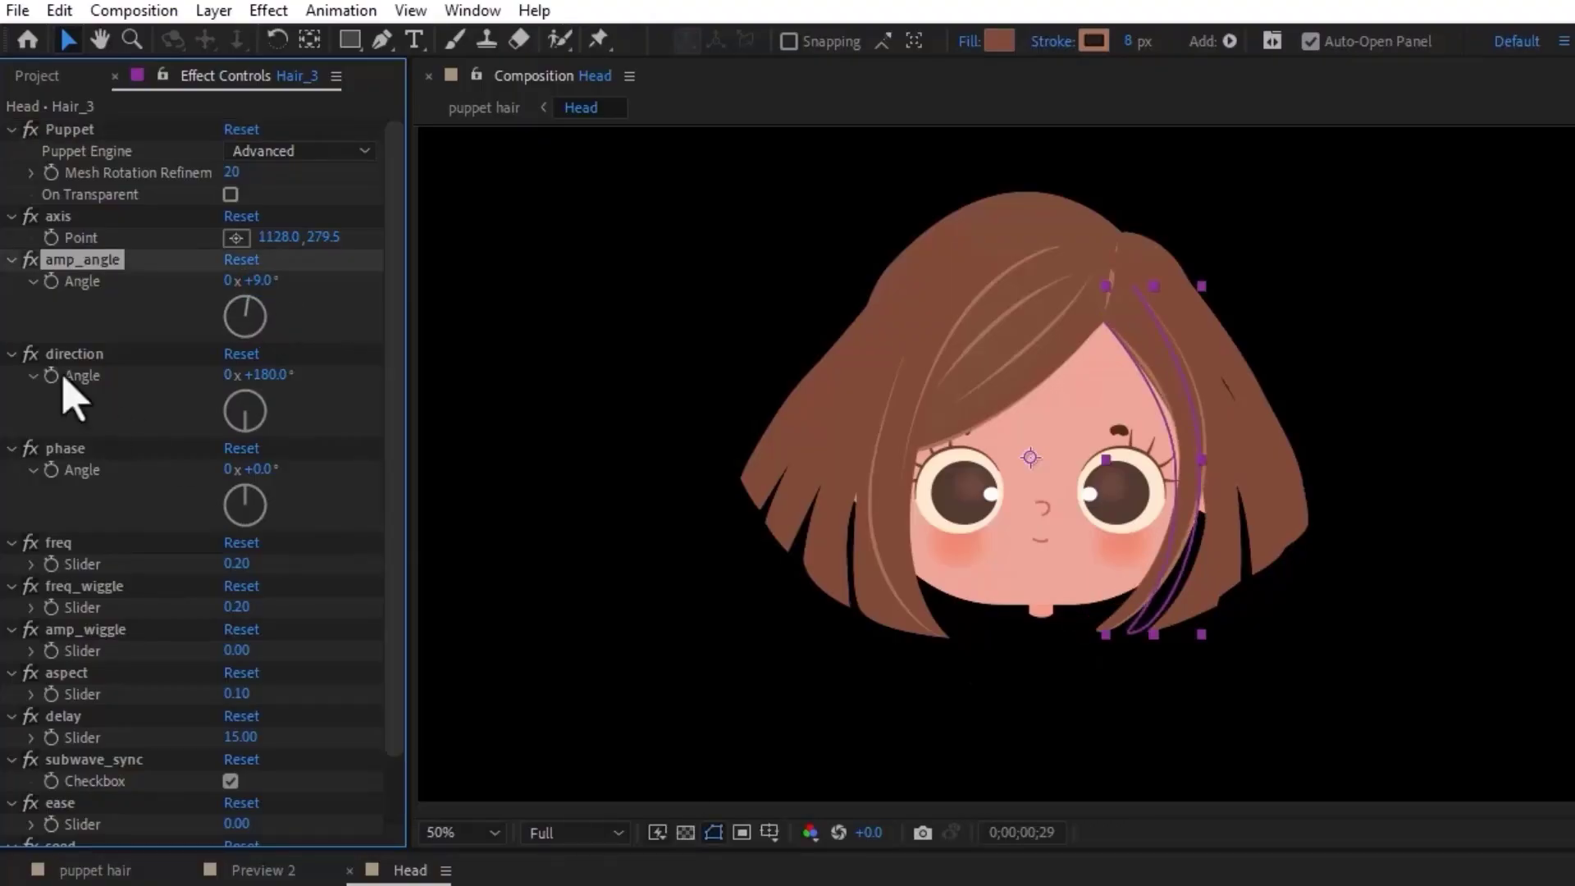
Set the hair rig's direction angle to 200° and phase angle to 45°
{"action": "left_click_drag", "start_coordinate": [236, 422], "coordinate": [246, 439]}
{"action": "left_click", "coordinate": [278, 374]}
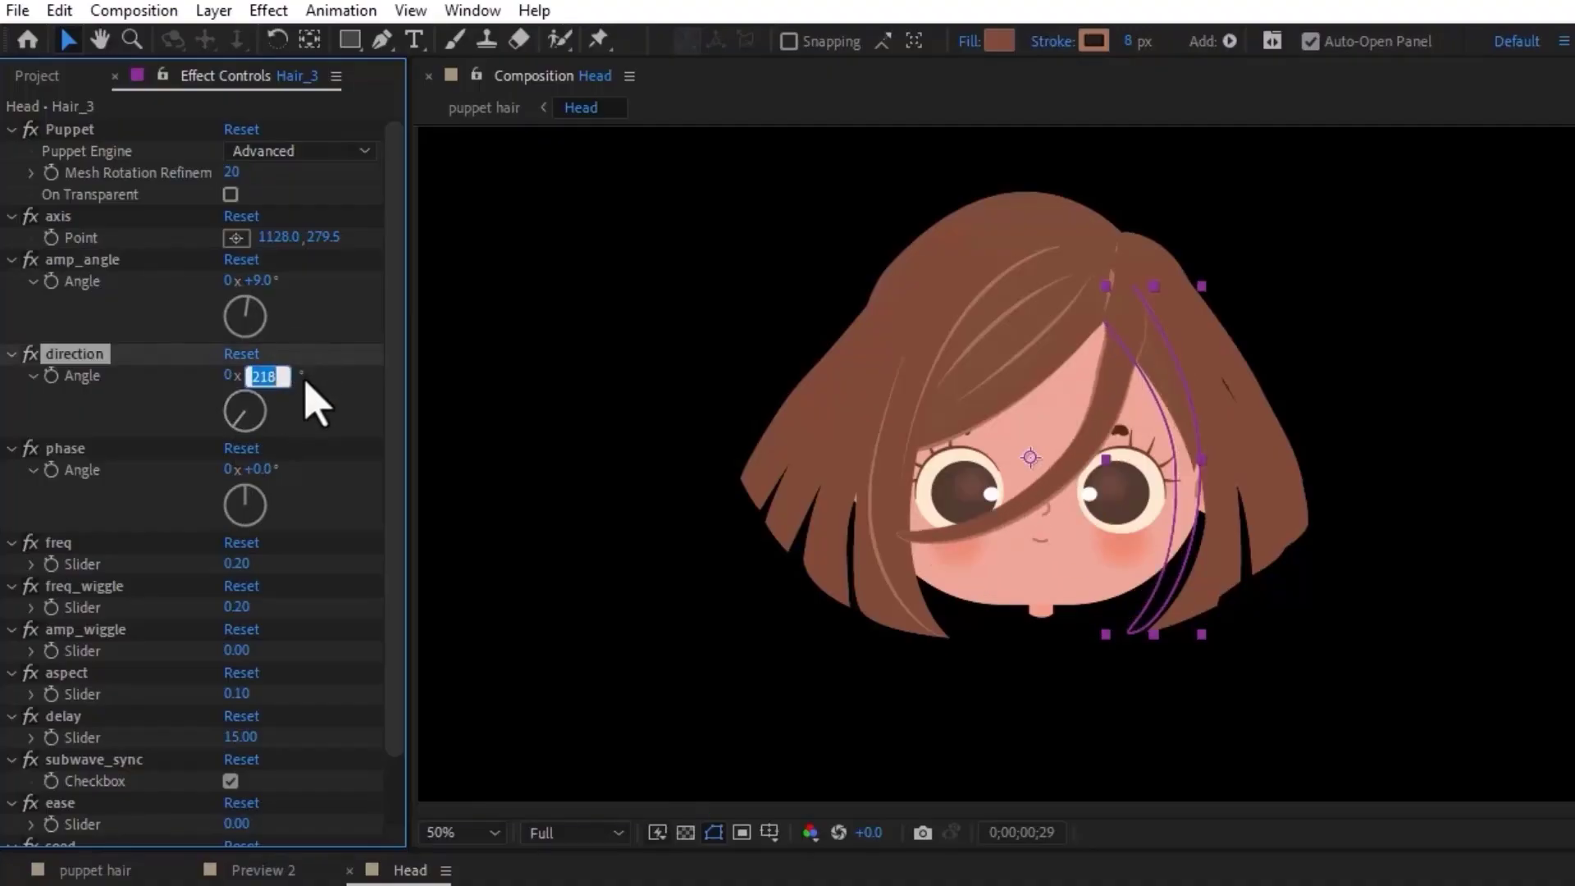
{"action": "type", "text": "200"}
{"action": "key", "text": "Return"}
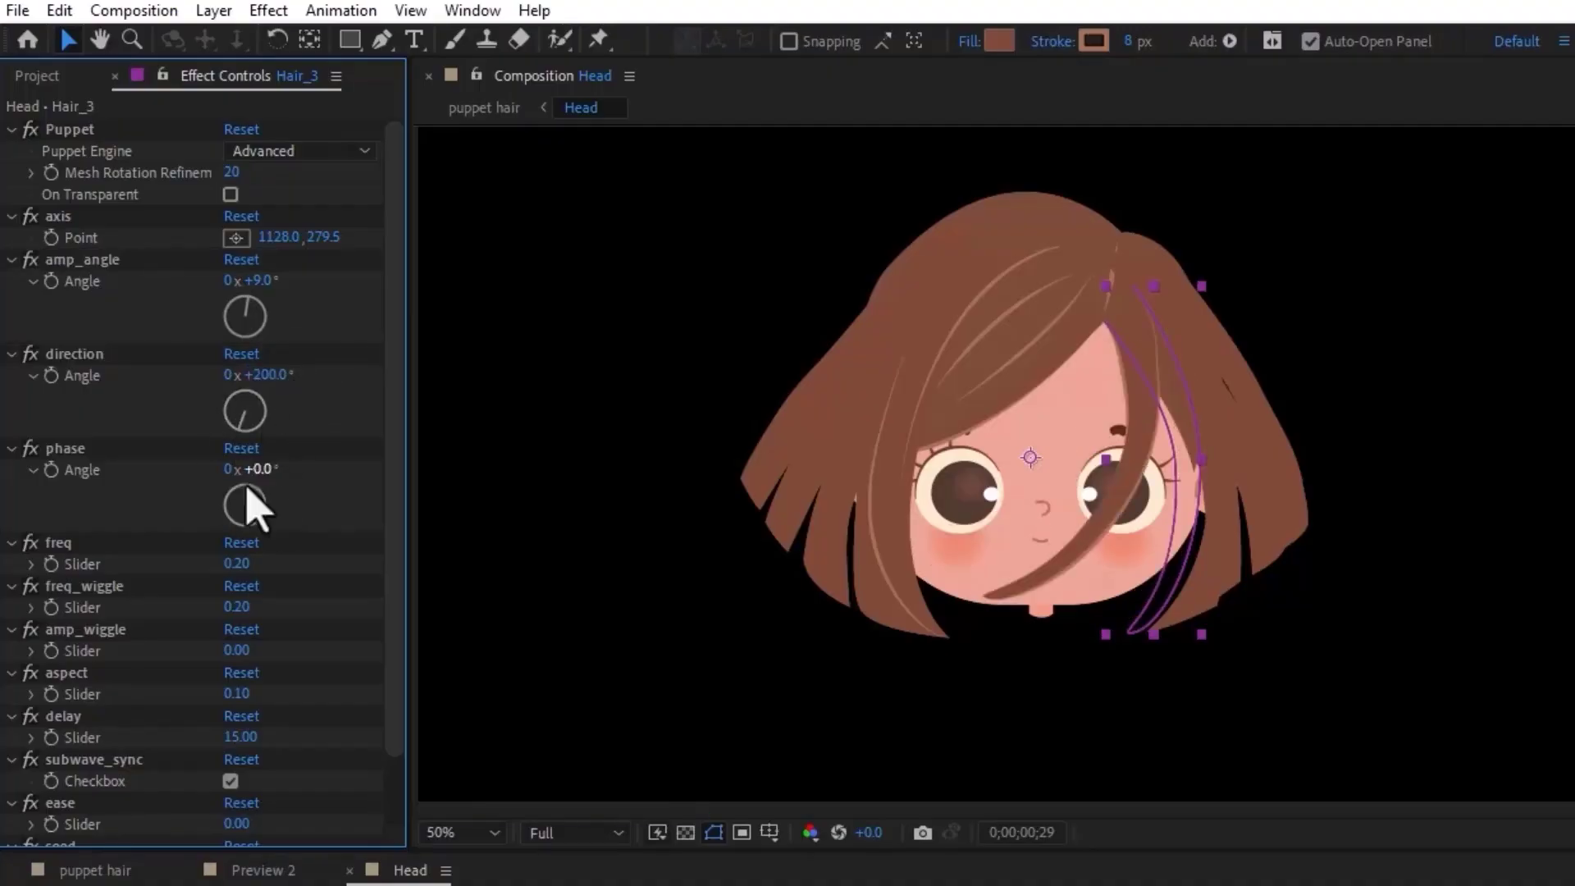
{"action": "left_click_drag", "start_coordinate": [253, 510], "coordinate": [260, 509]}
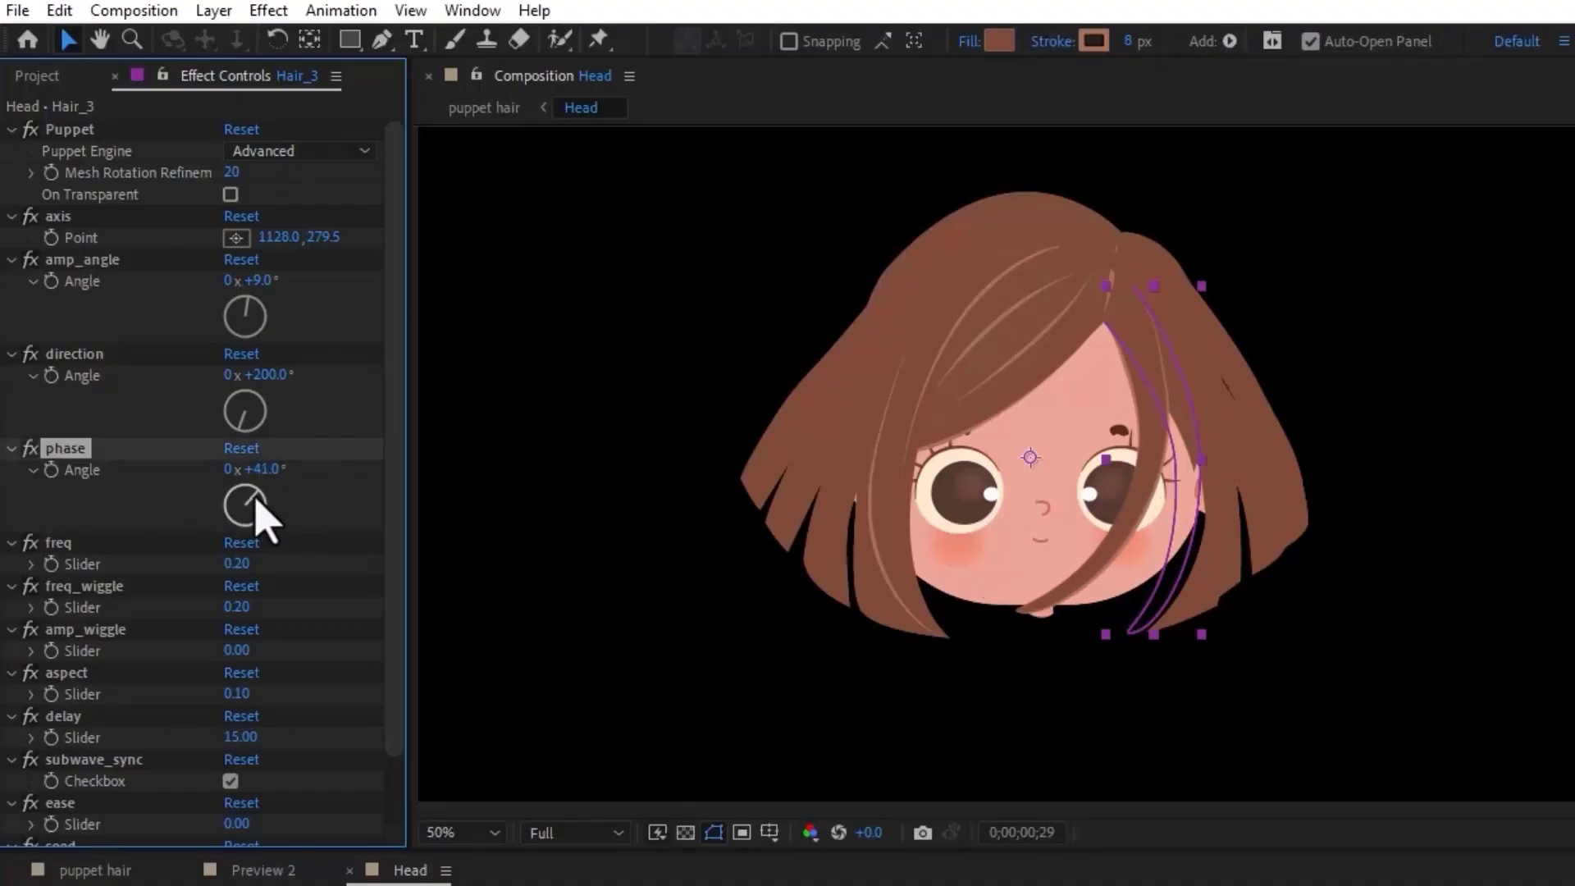
{"action": "left_click", "coordinate": [270, 475]}
{"action": "type", "text": "45"}
{"action": "key", "text": "Return"}
{"action": "scroll", "coordinate": [394, 623], "scroll_direction": "down", "scroll_amount": 2}
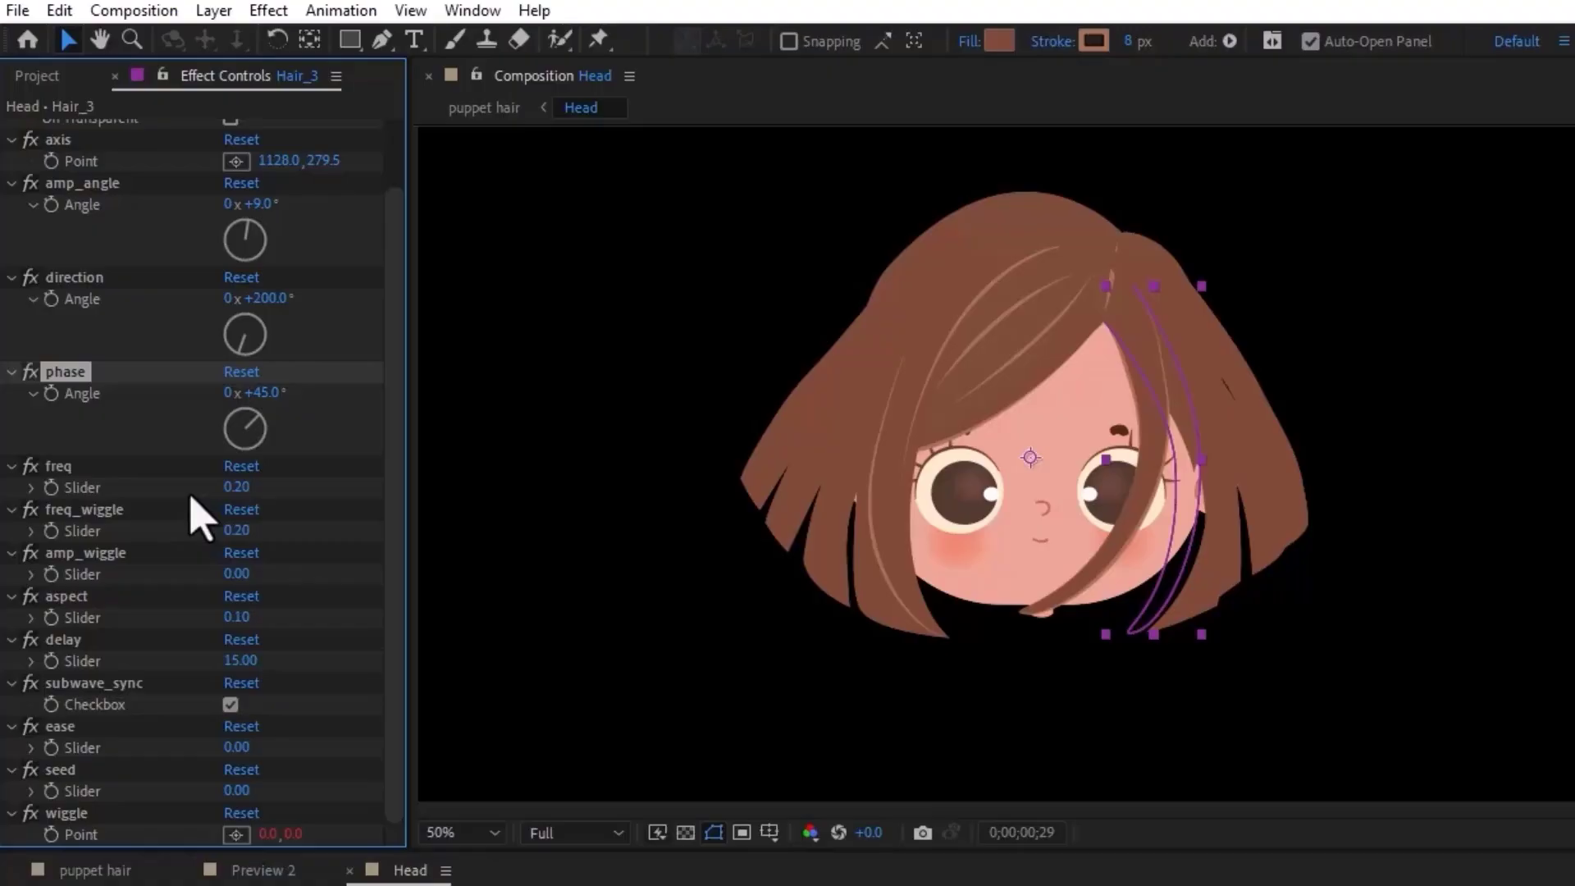
Set Hair_3's freq to 1.00 and delay from 15.00 to 5.00, previewing the faster wave
{"action": "left_click", "coordinate": [238, 487]}
{"action": "type", "text": "1"}
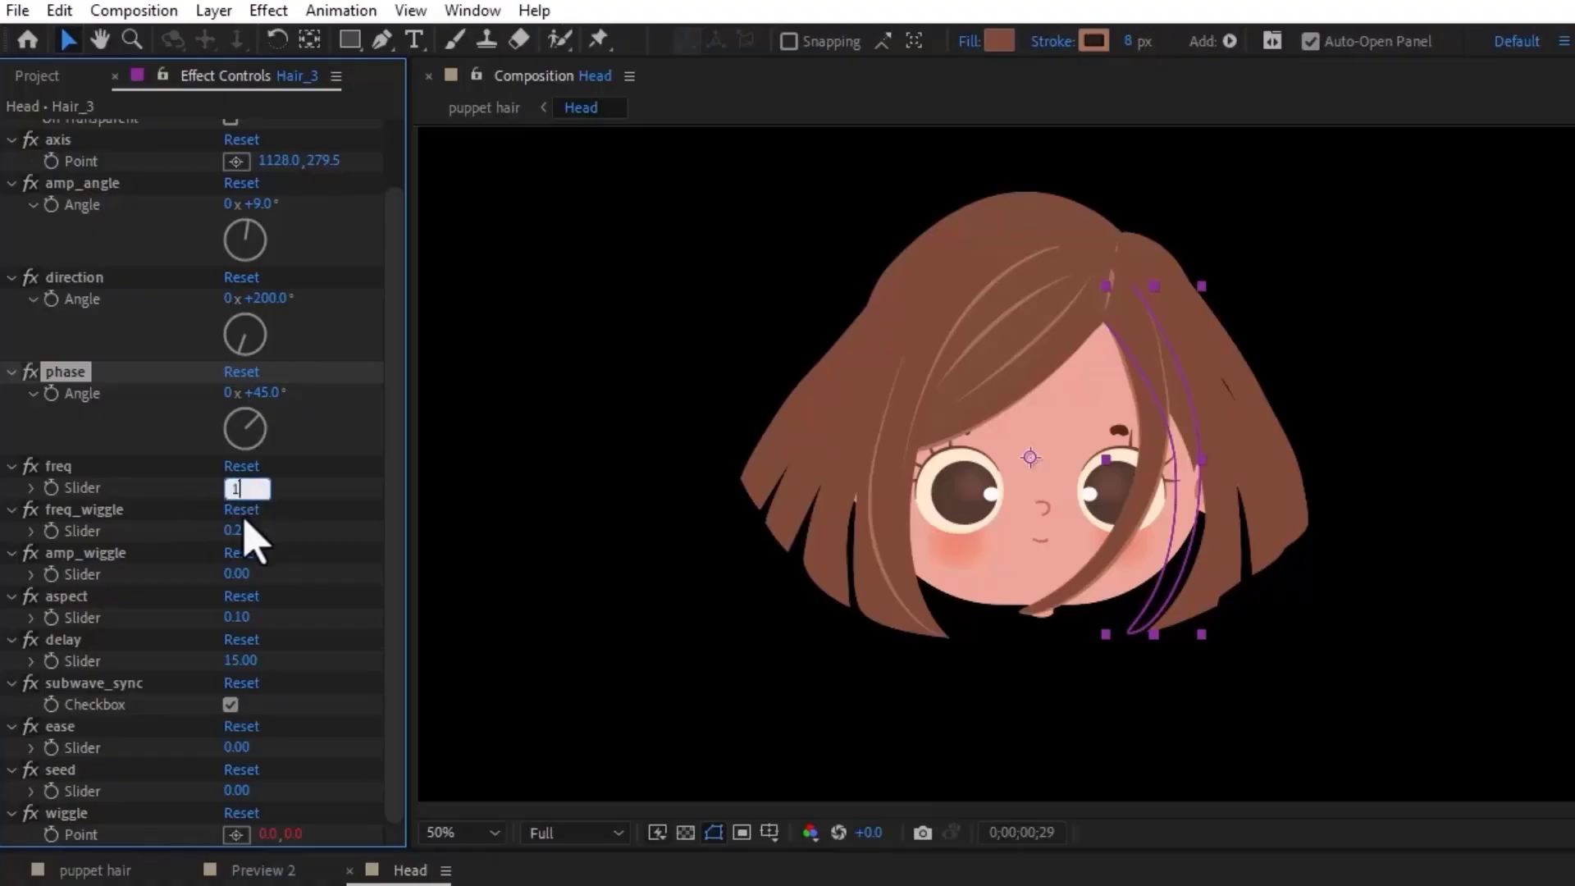
{"action": "key", "text": "Return"}
{"action": "key", "text": "space"}
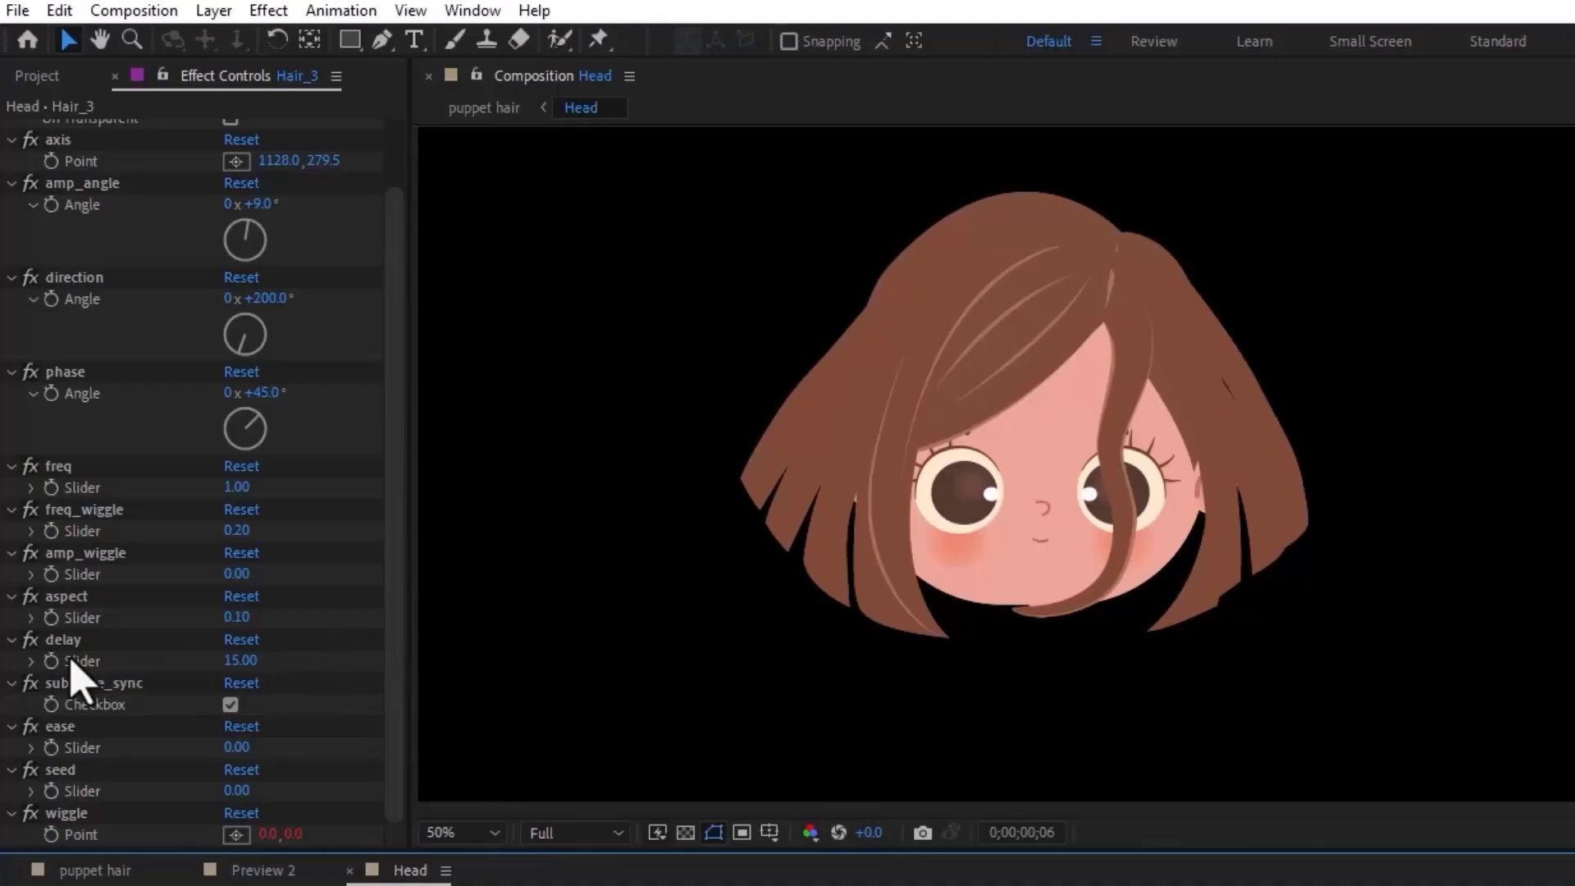
{"action": "left_click", "coordinate": [251, 661]}
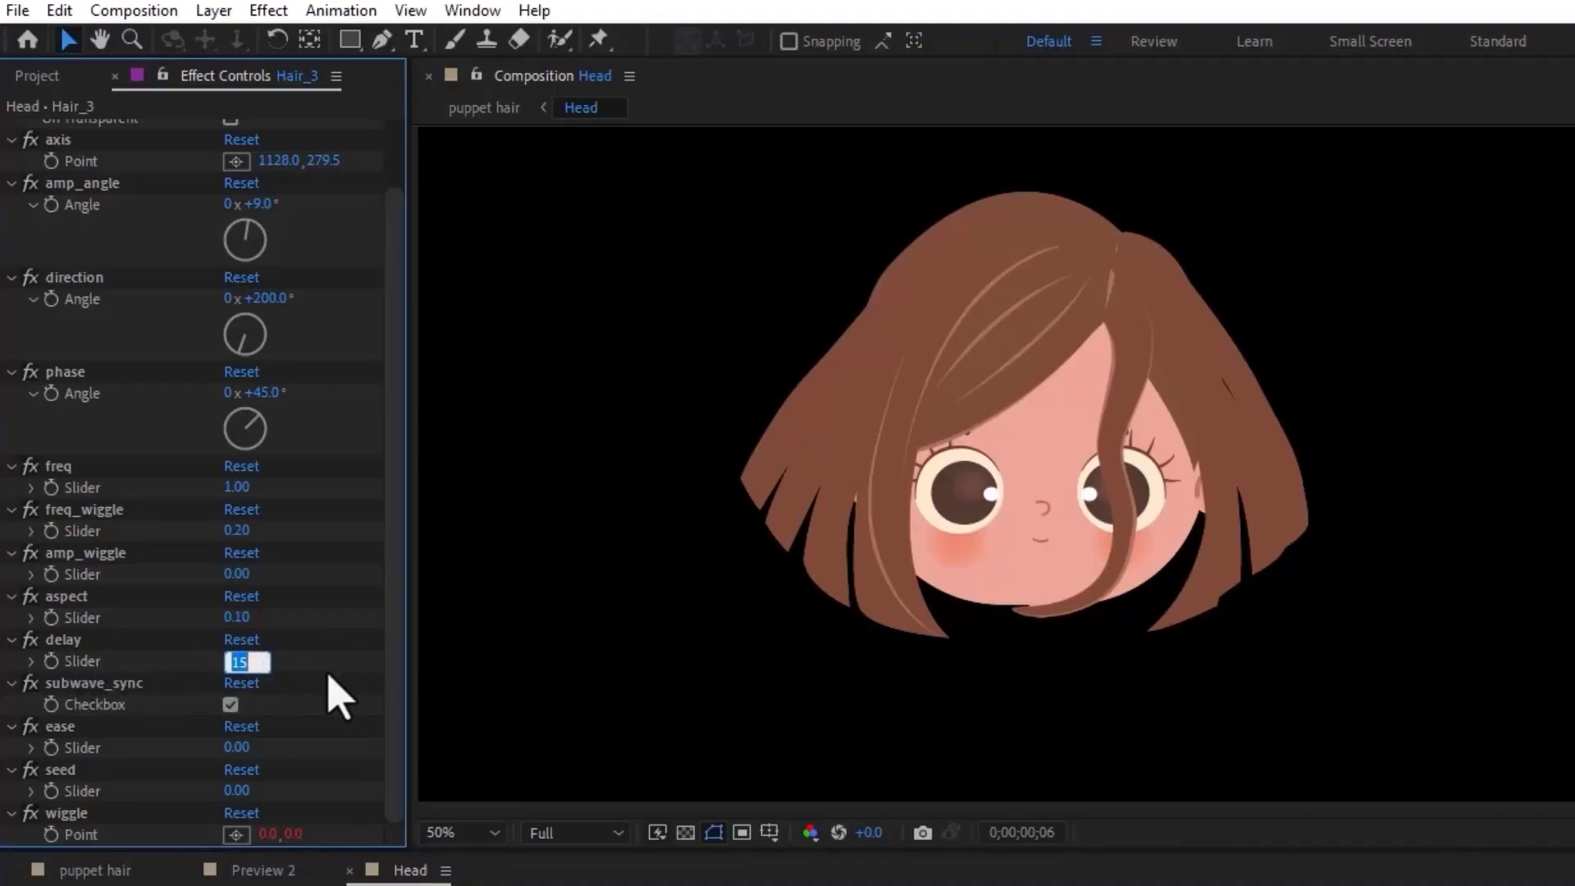
{"action": "type", "text": "5"}
{"action": "key", "text": "Return"}
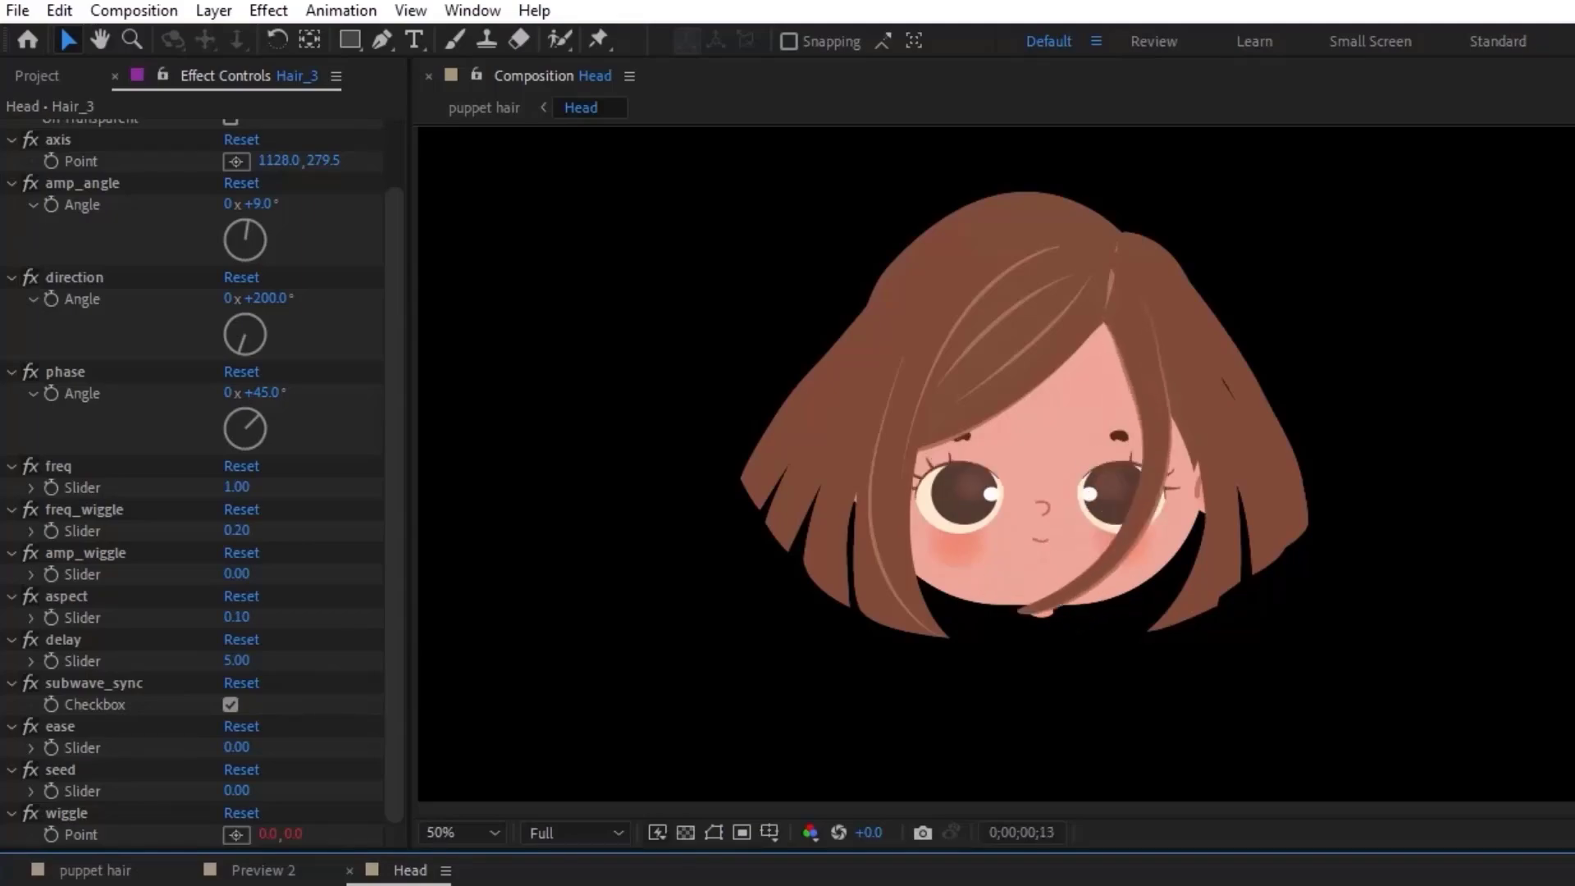
Preview the wind-blown hair, then inspect the wave settings of Hair_5, Hair_6 and Hair_7
{"action": "scroll", "coordinate": [197, 484], "scroll_direction": "up", "scroll_amount": 2}
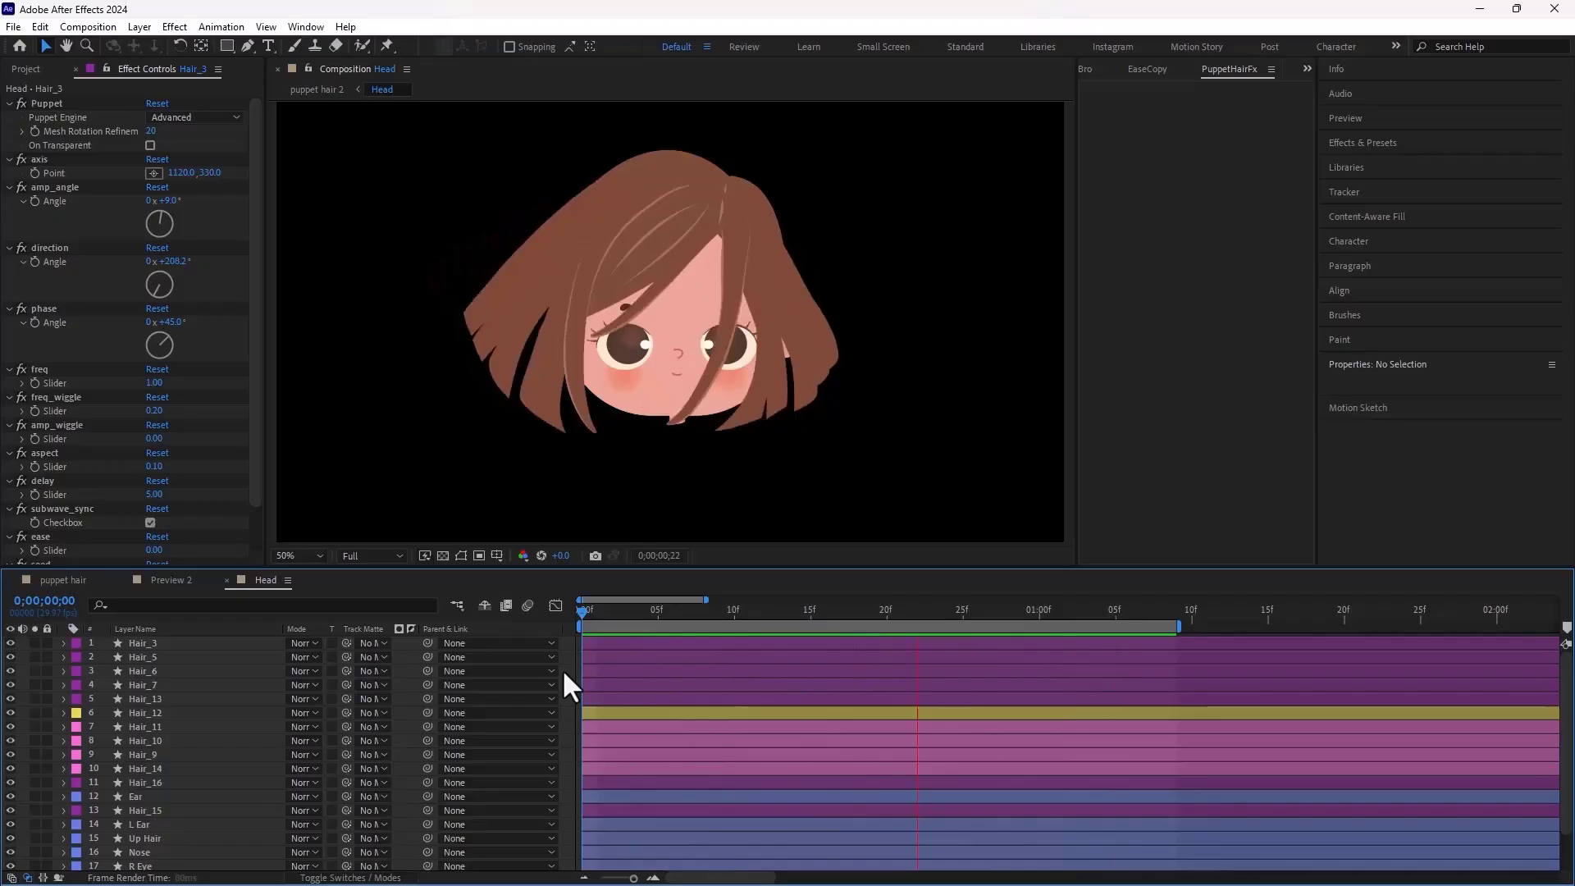
{"action": "key", "text": "space"}
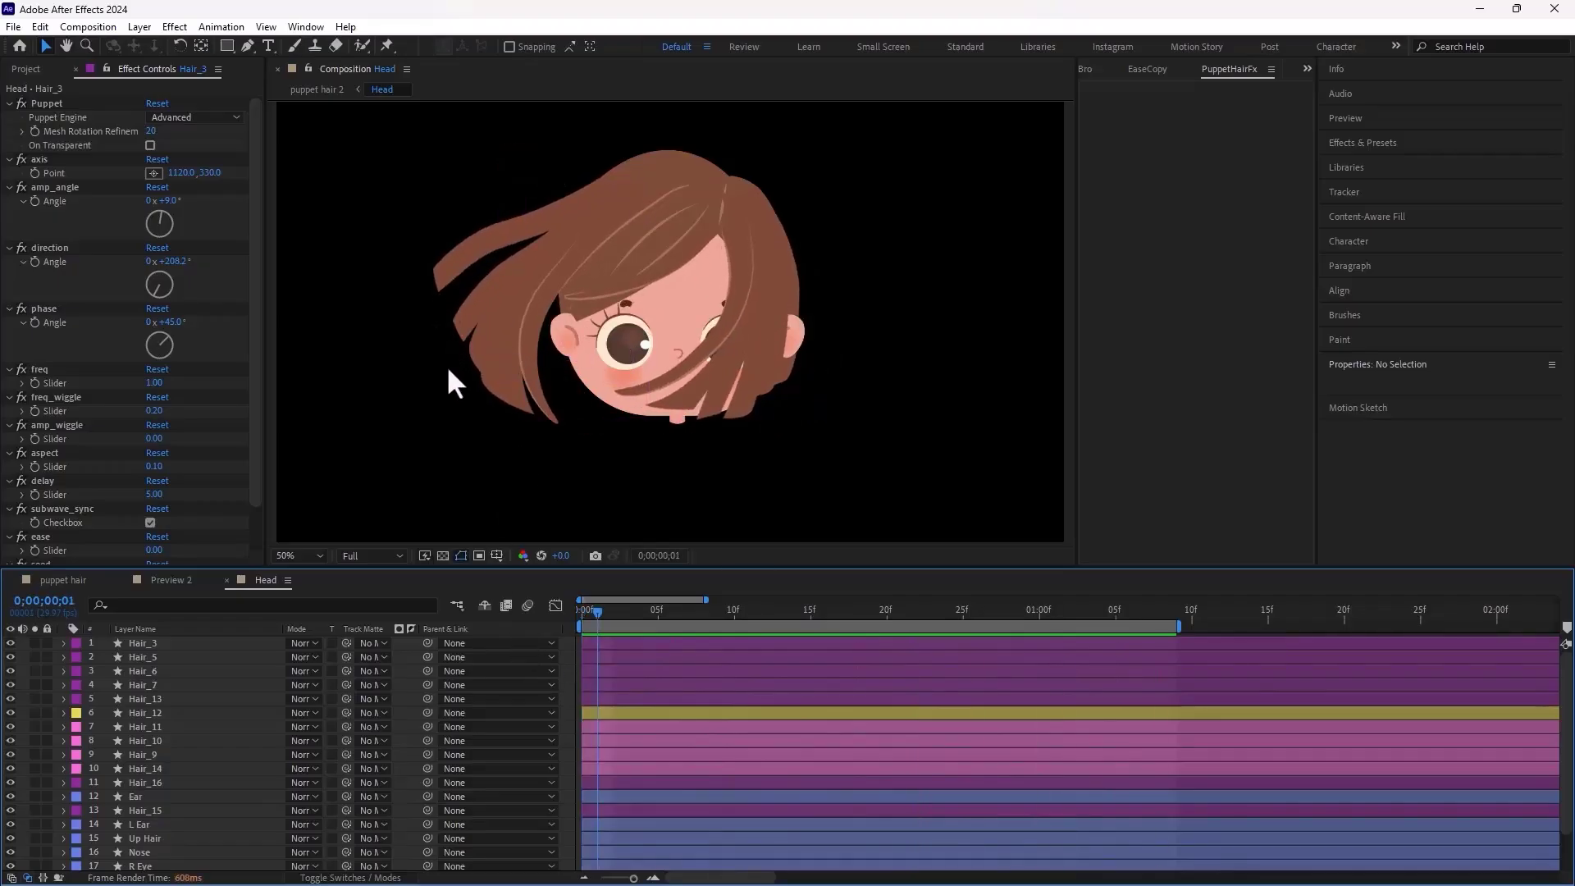
{"action": "left_click", "coordinate": [602, 655]}
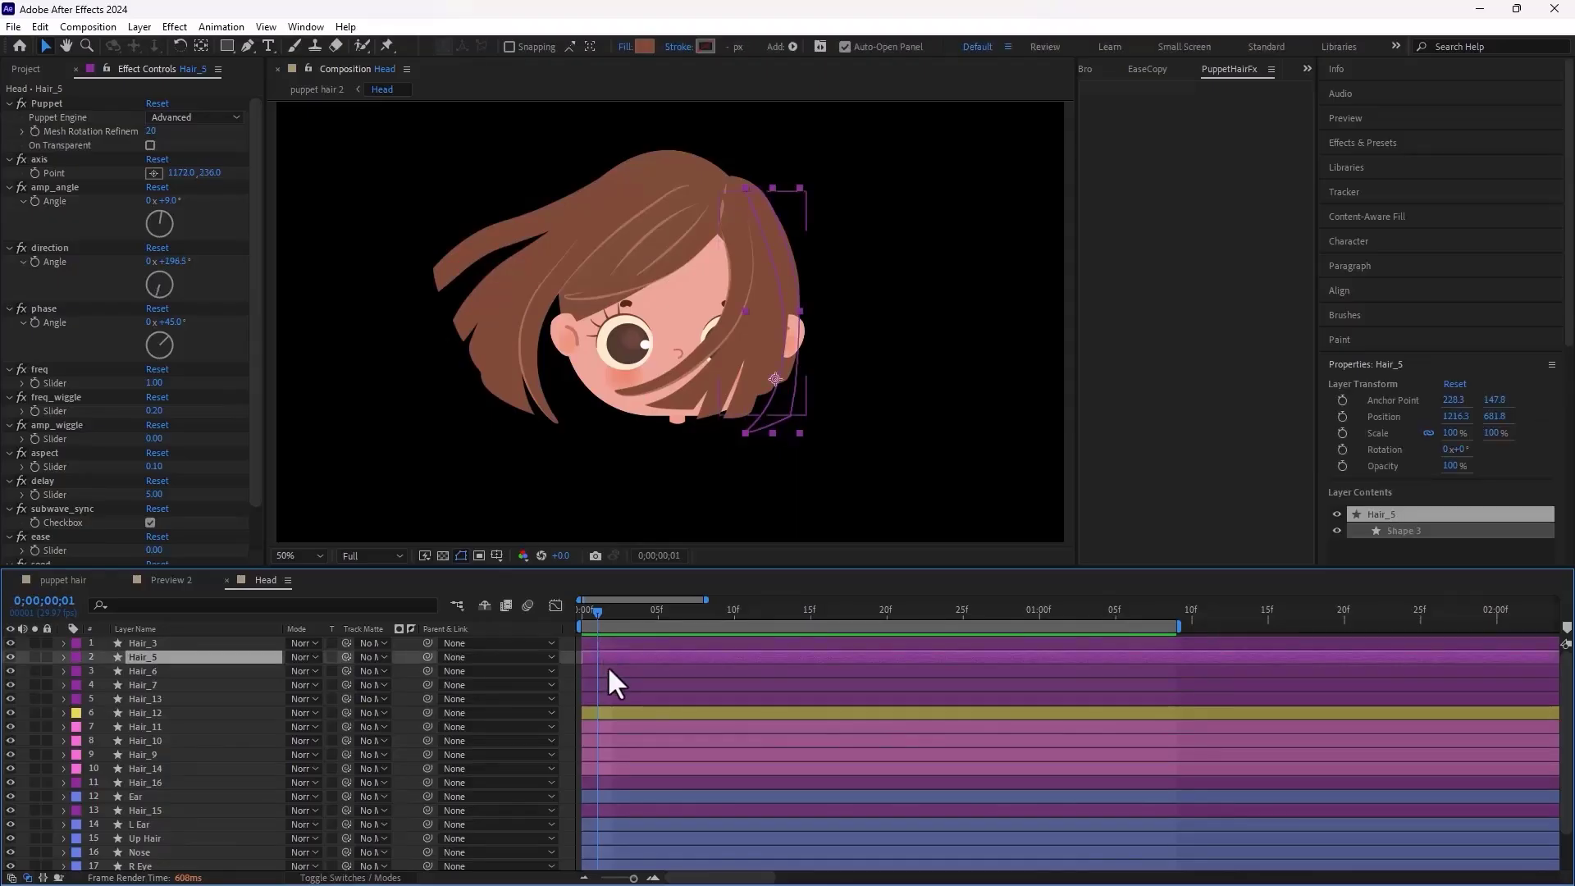
{"action": "left_click", "coordinate": [614, 668]}
{"action": "left_click", "coordinate": [618, 680]}
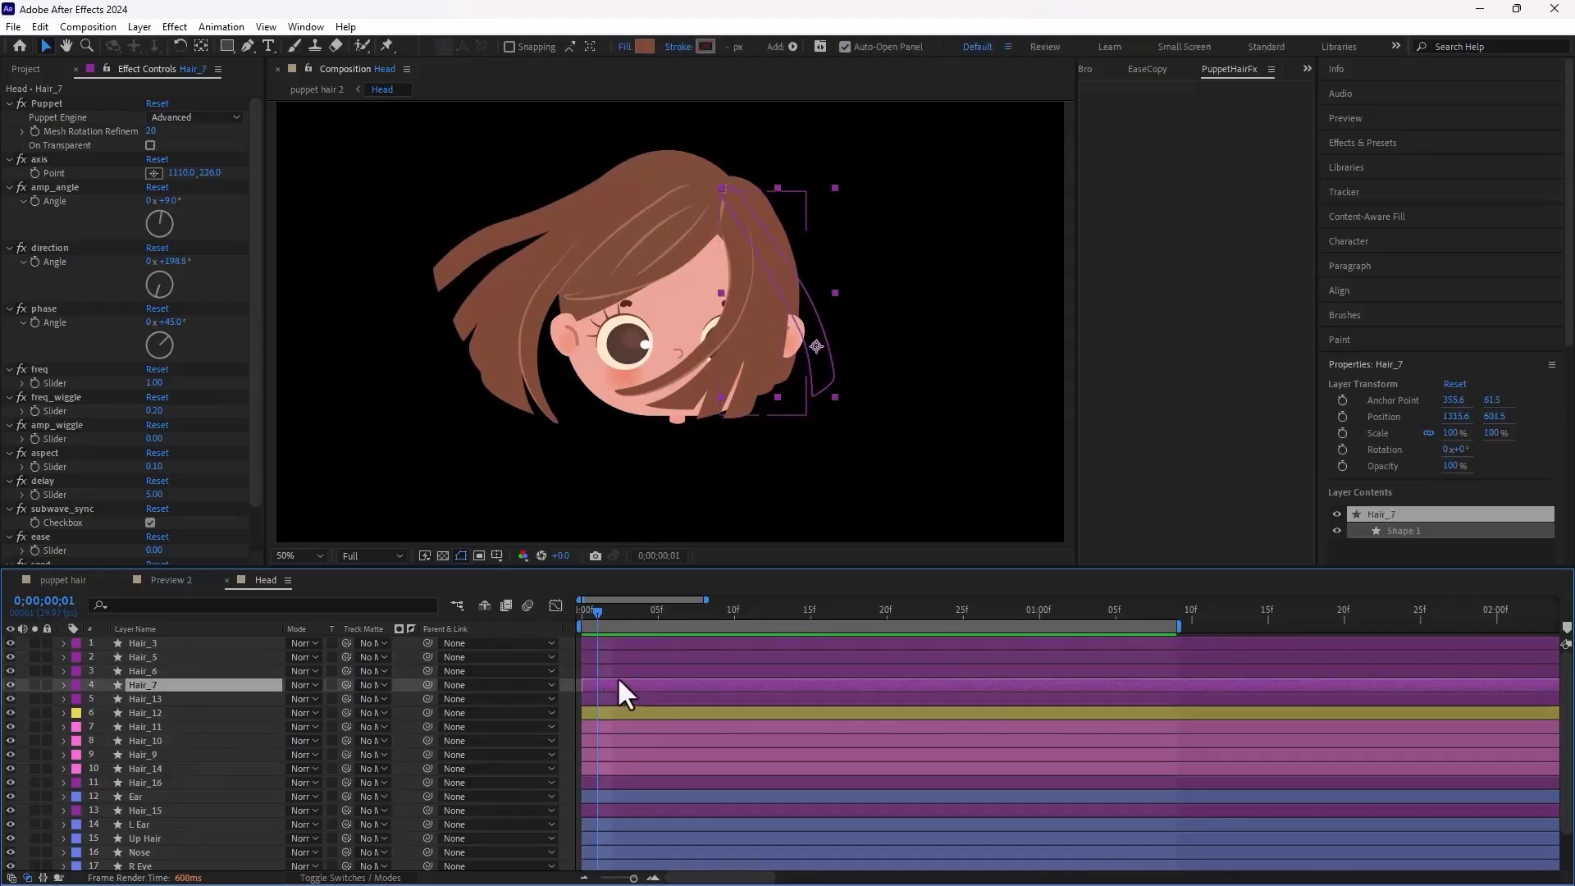
{"action": "left_click", "coordinate": [614, 642]}
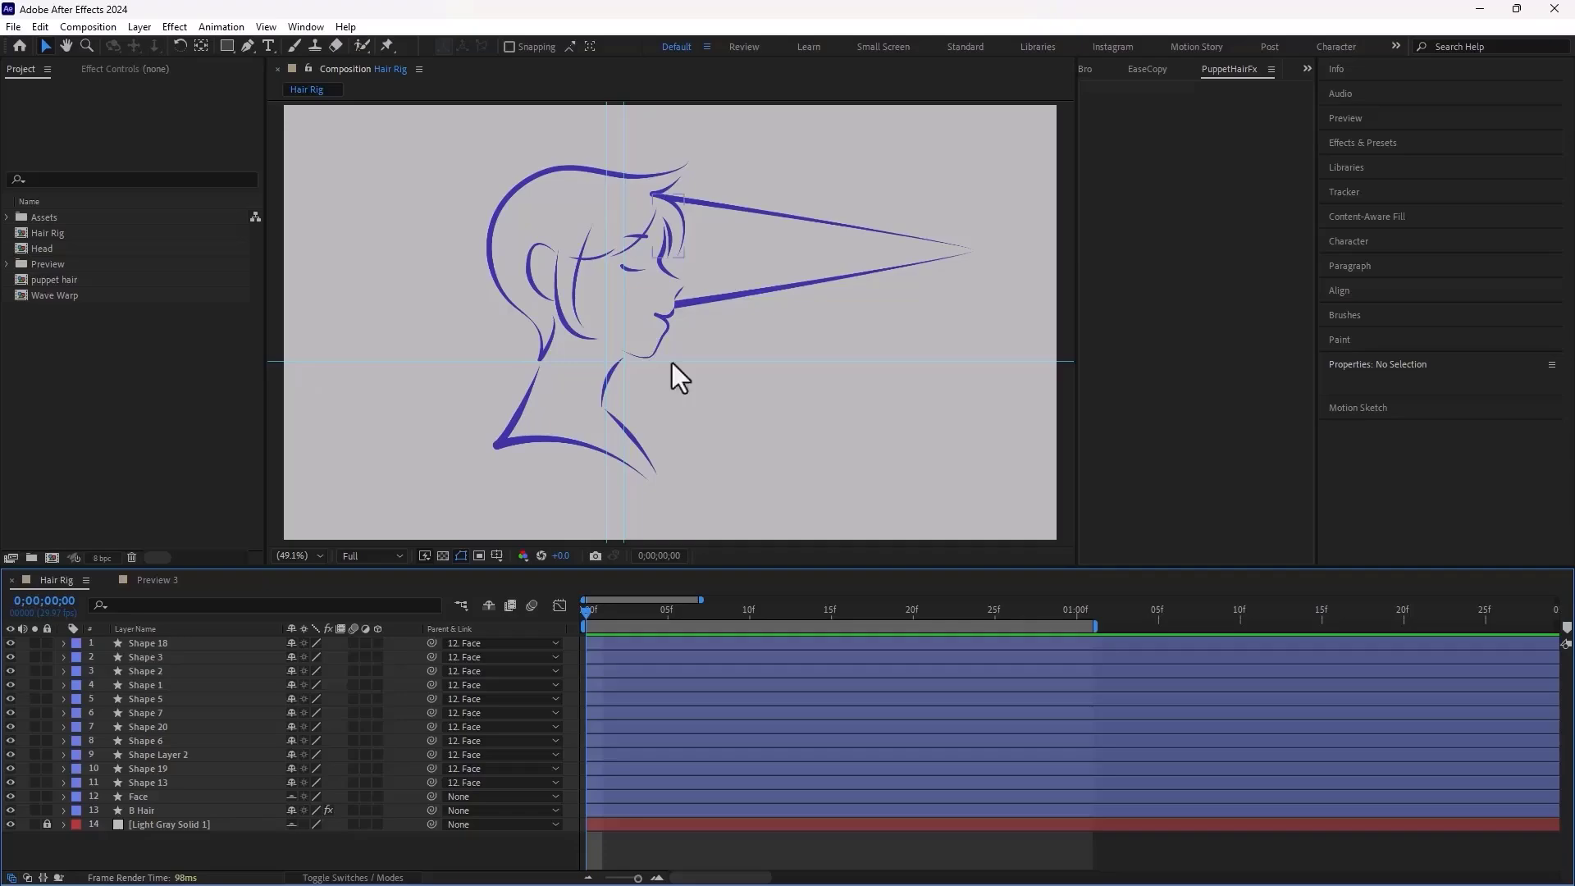
Select the Shape 5 hair strand and bring it into view
{"action": "left_click", "coordinate": [600, 643]}
{"action": "left_click", "coordinate": [603, 660]}
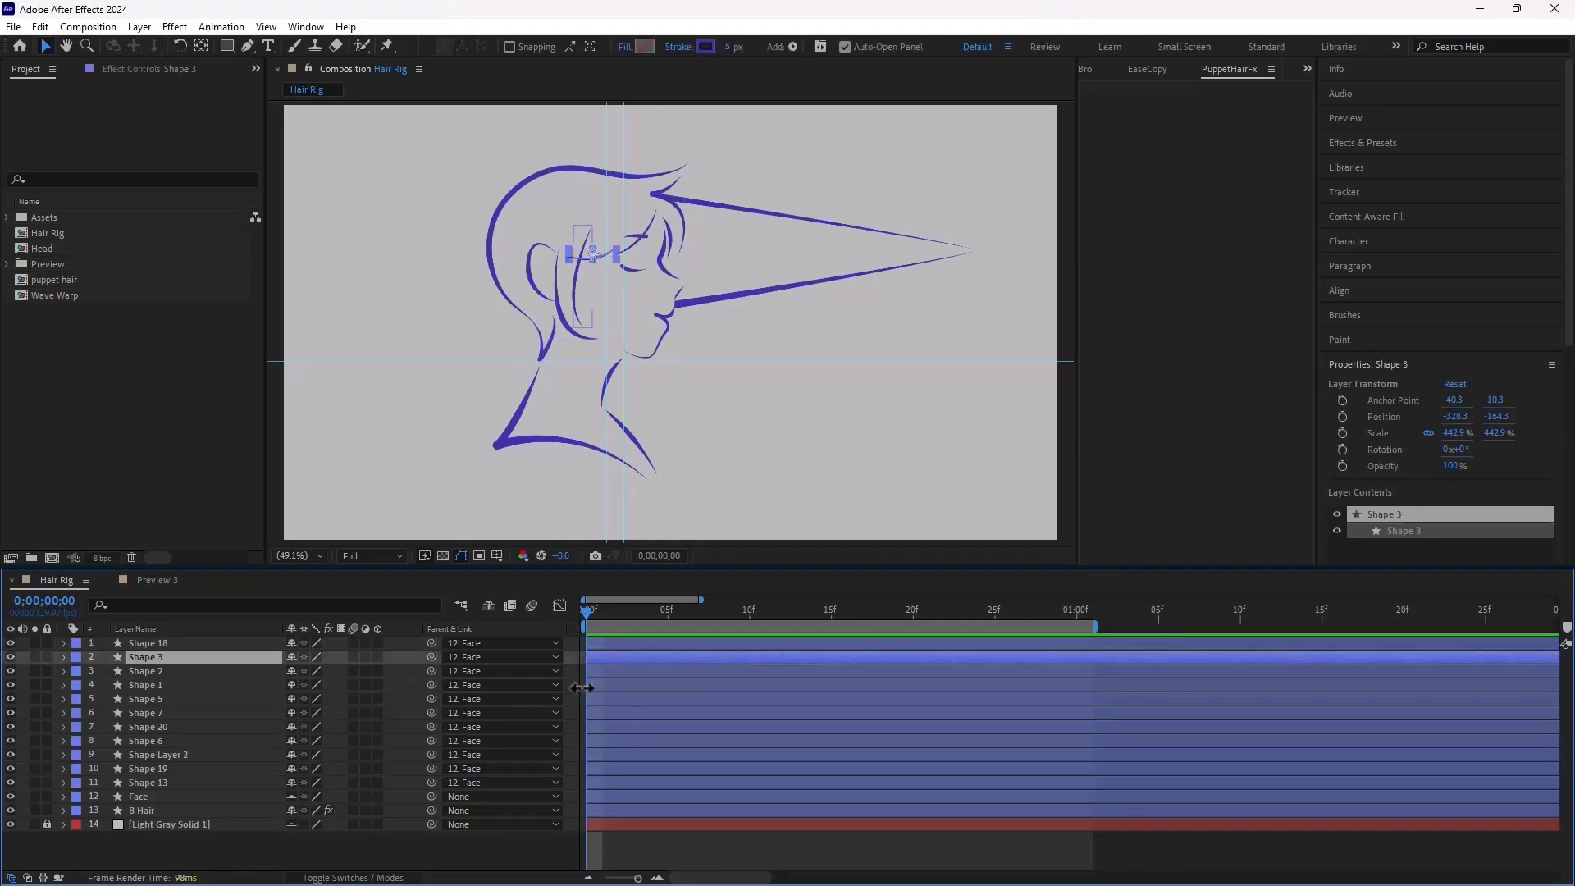
{"action": "key", "text": "F2"}
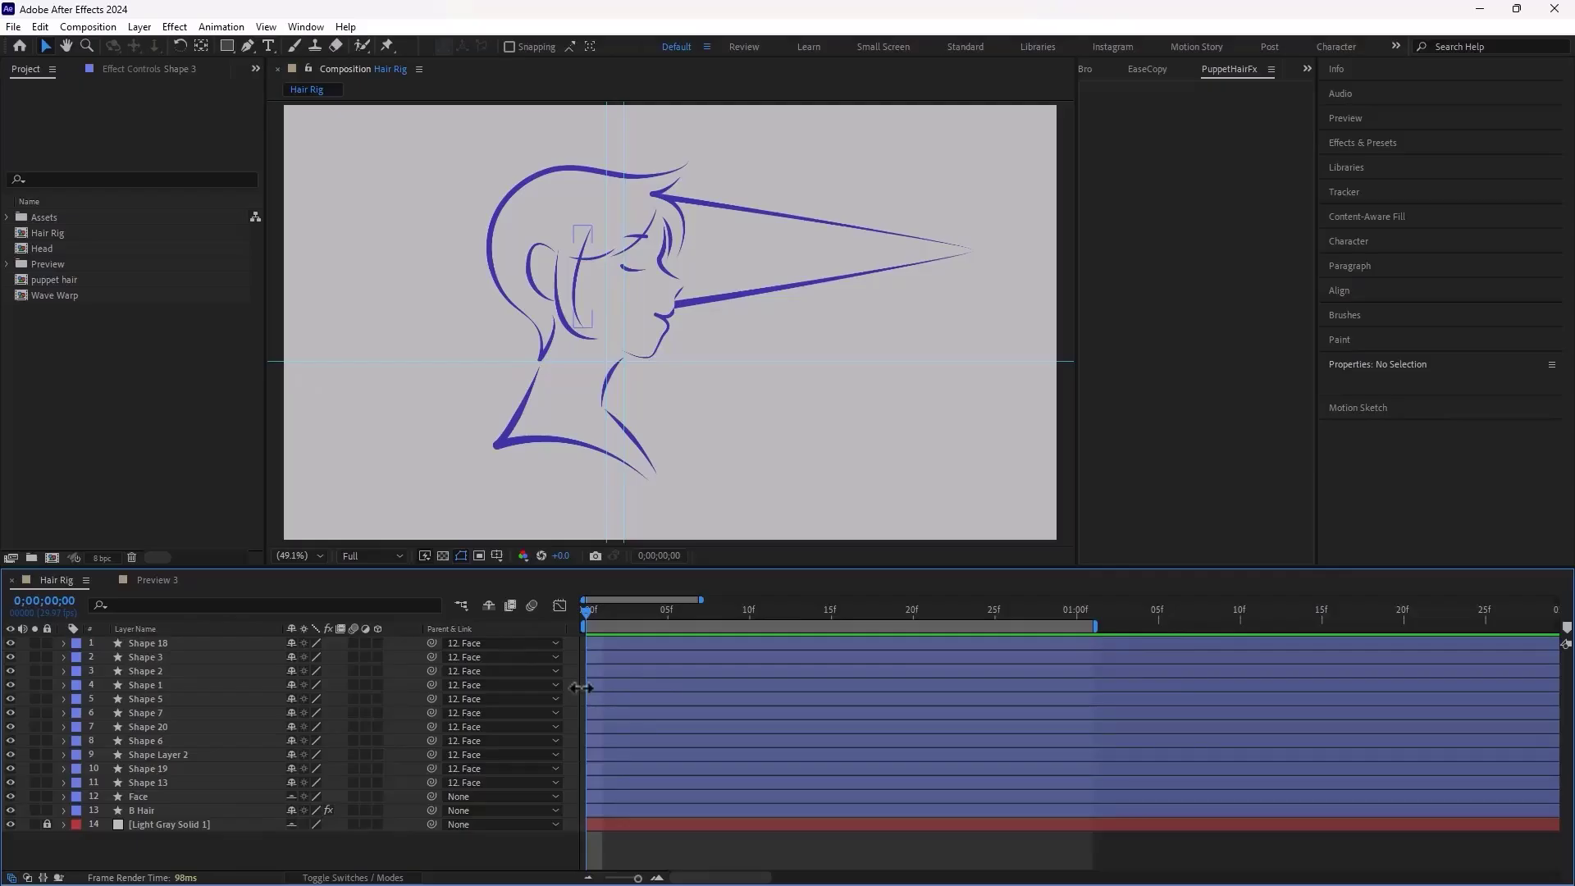
{"action": "scroll", "coordinate": [681, 259], "scroll_direction": "up", "scroll_amount": 3}
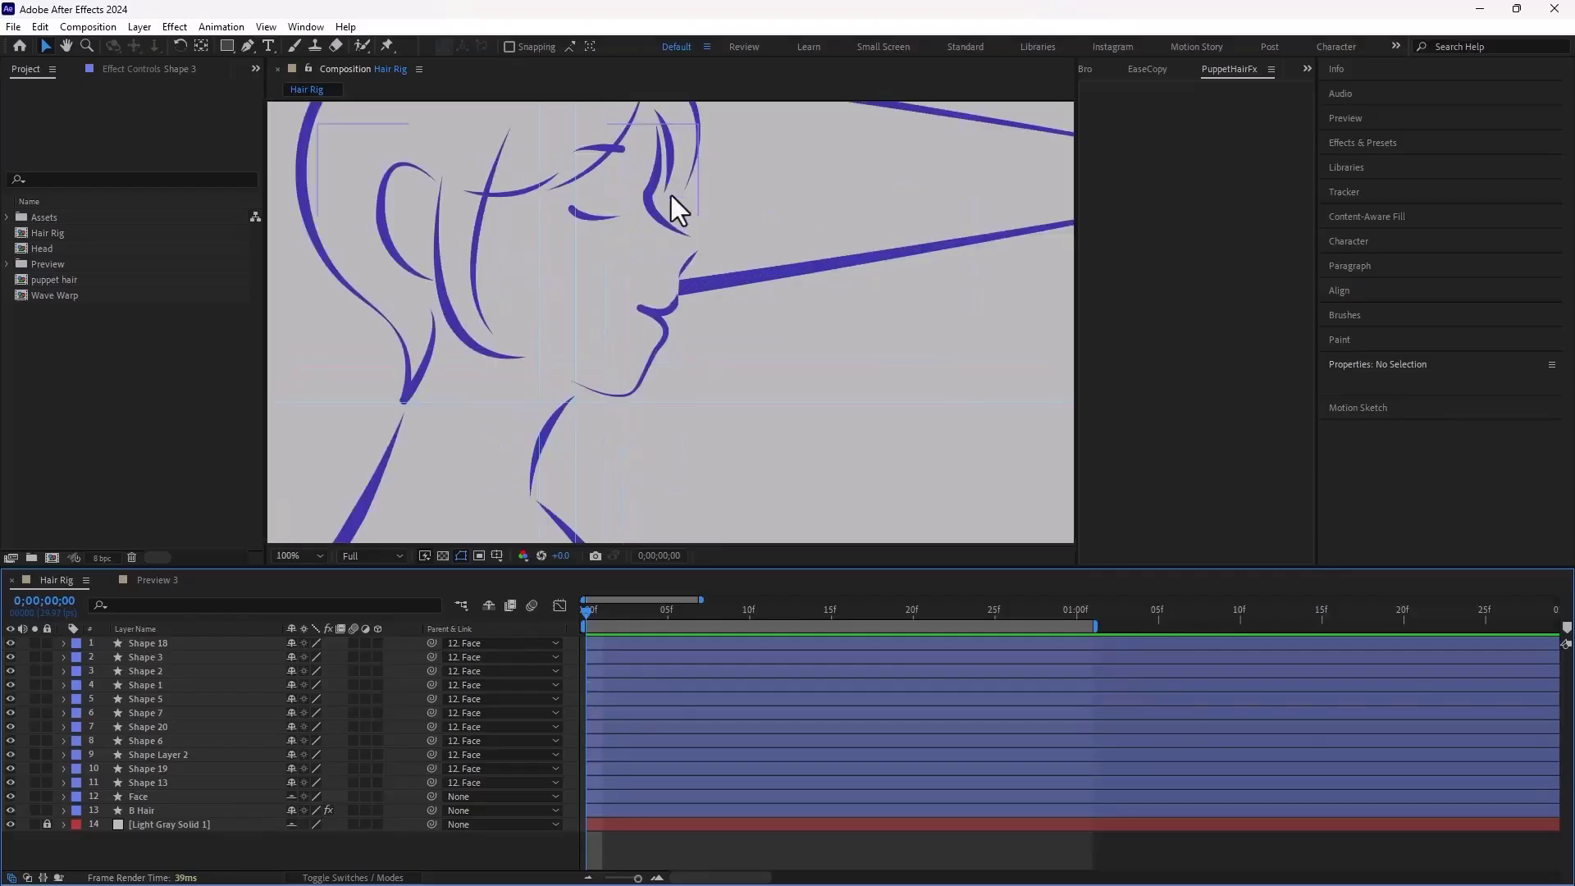
{"action": "scroll", "coordinate": [671, 197], "scroll_direction": "up", "scroll_amount": 3}
{"action": "left_click", "coordinate": [682, 298]}
{"action": "scroll", "coordinate": [704, 271], "scroll_direction": "up", "scroll_amount": 2}
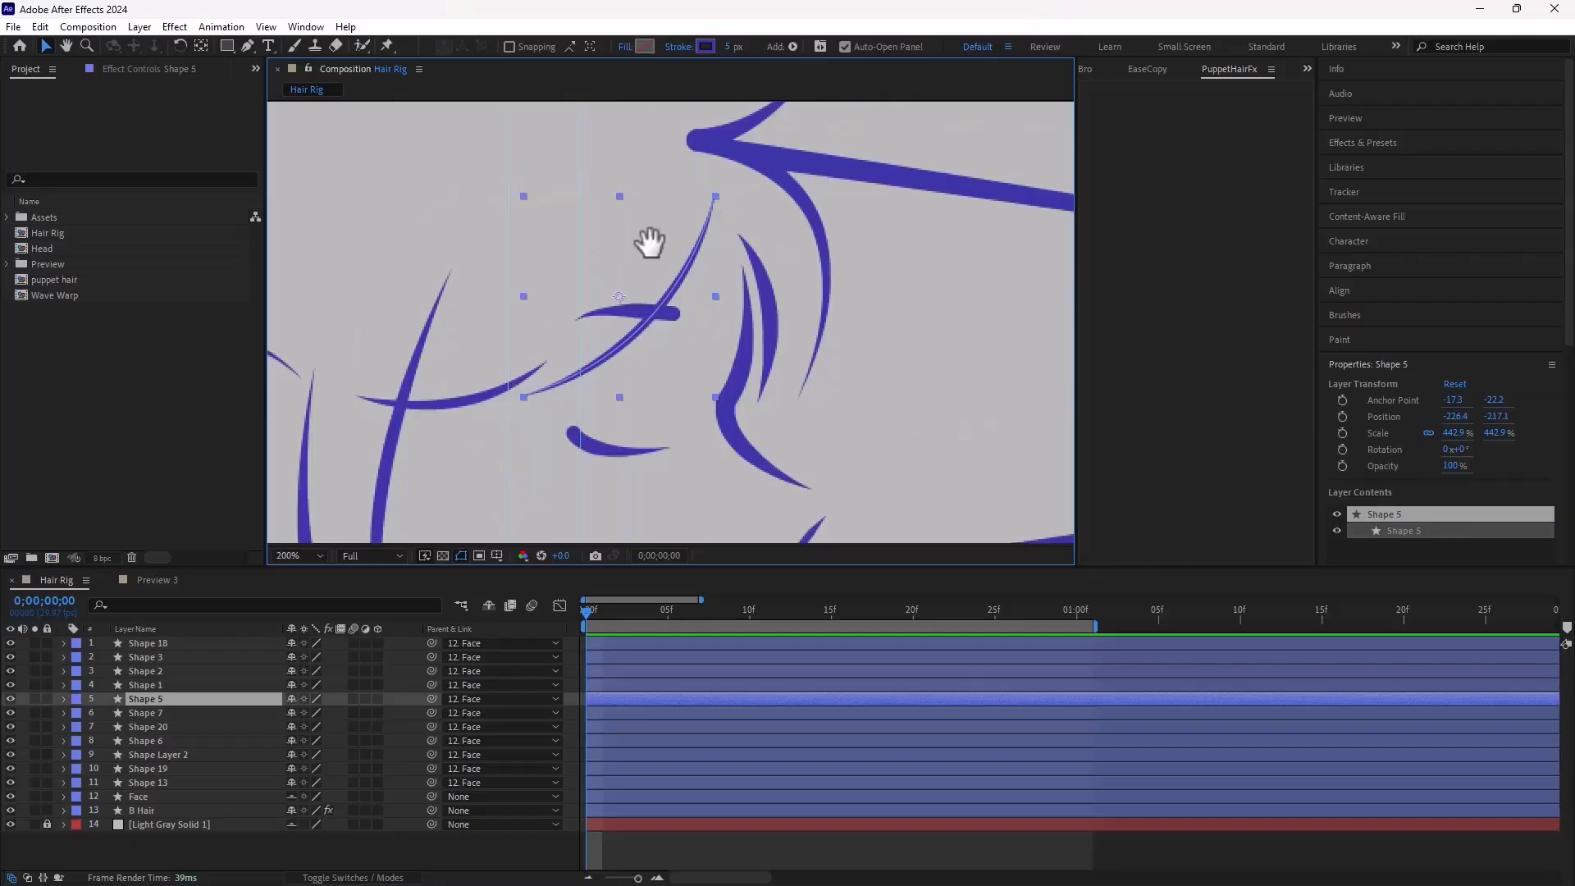
{"action": "left_click_drag", "start_coordinate": [650, 242], "coordinate": [664, 299]}
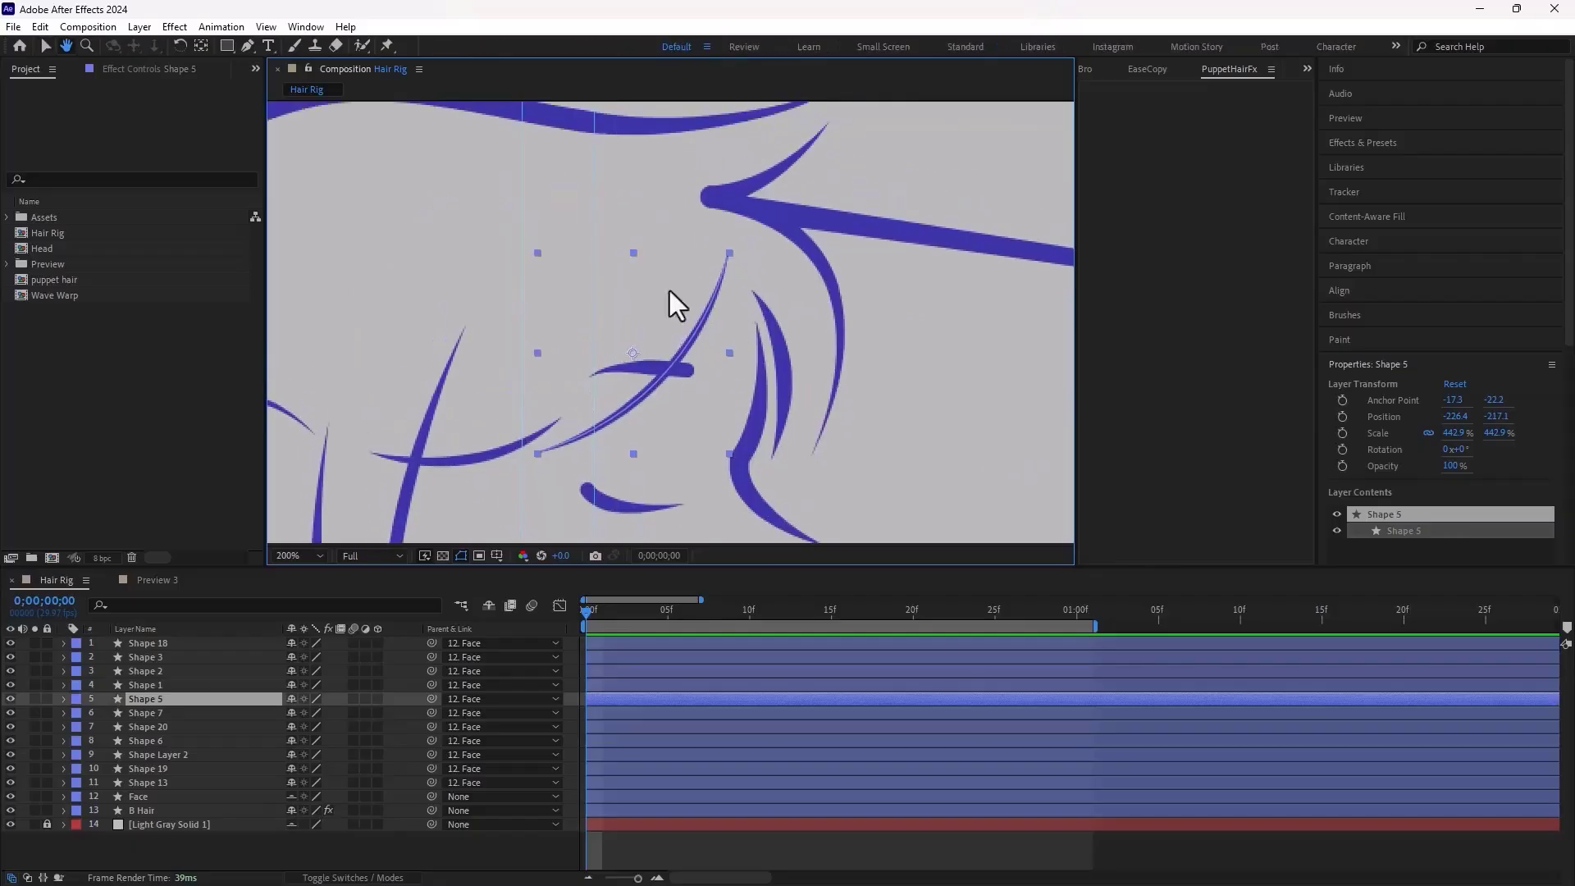
Place a puppet position pin on the tip of the Shape 5 strand at 400% zoom
{"action": "left_click", "coordinate": [387, 46]}
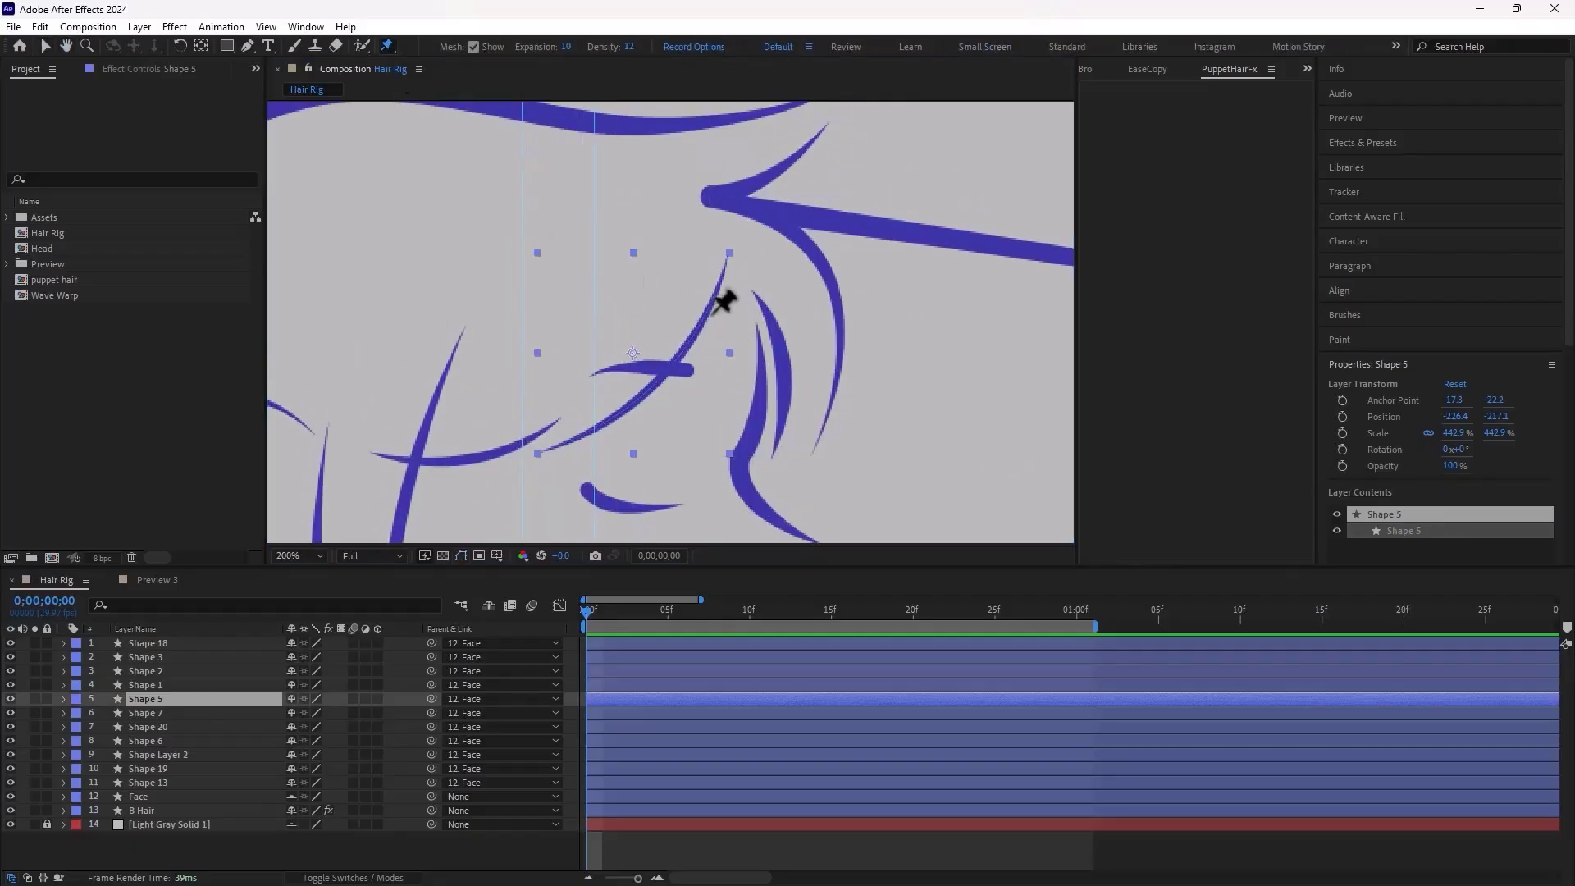
{"action": "key", "text": "period"}
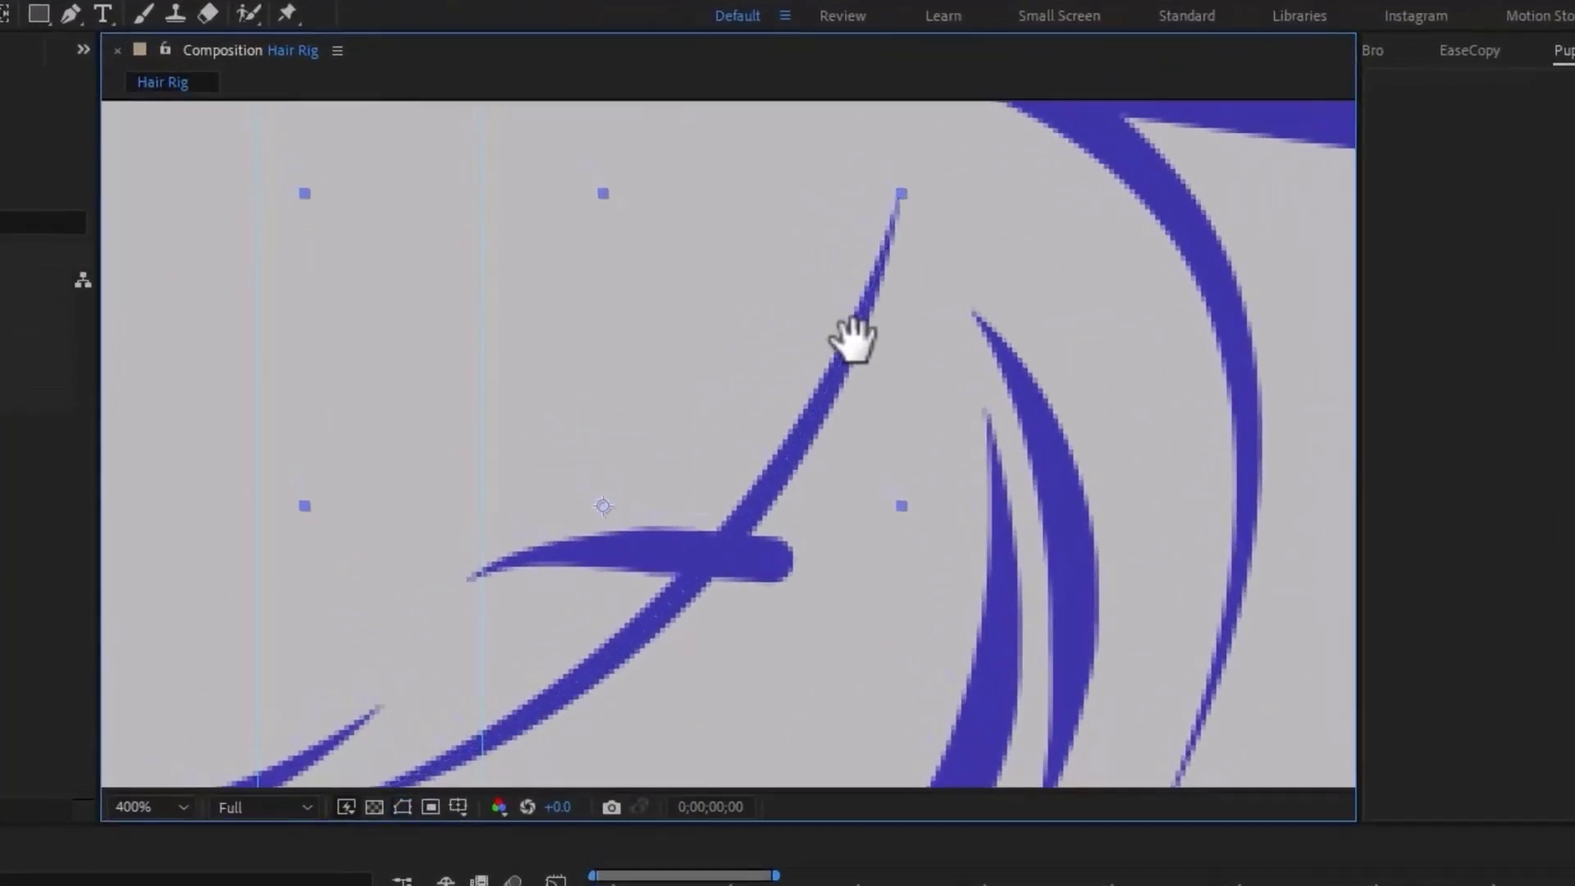
{"action": "key", "text": "space"}
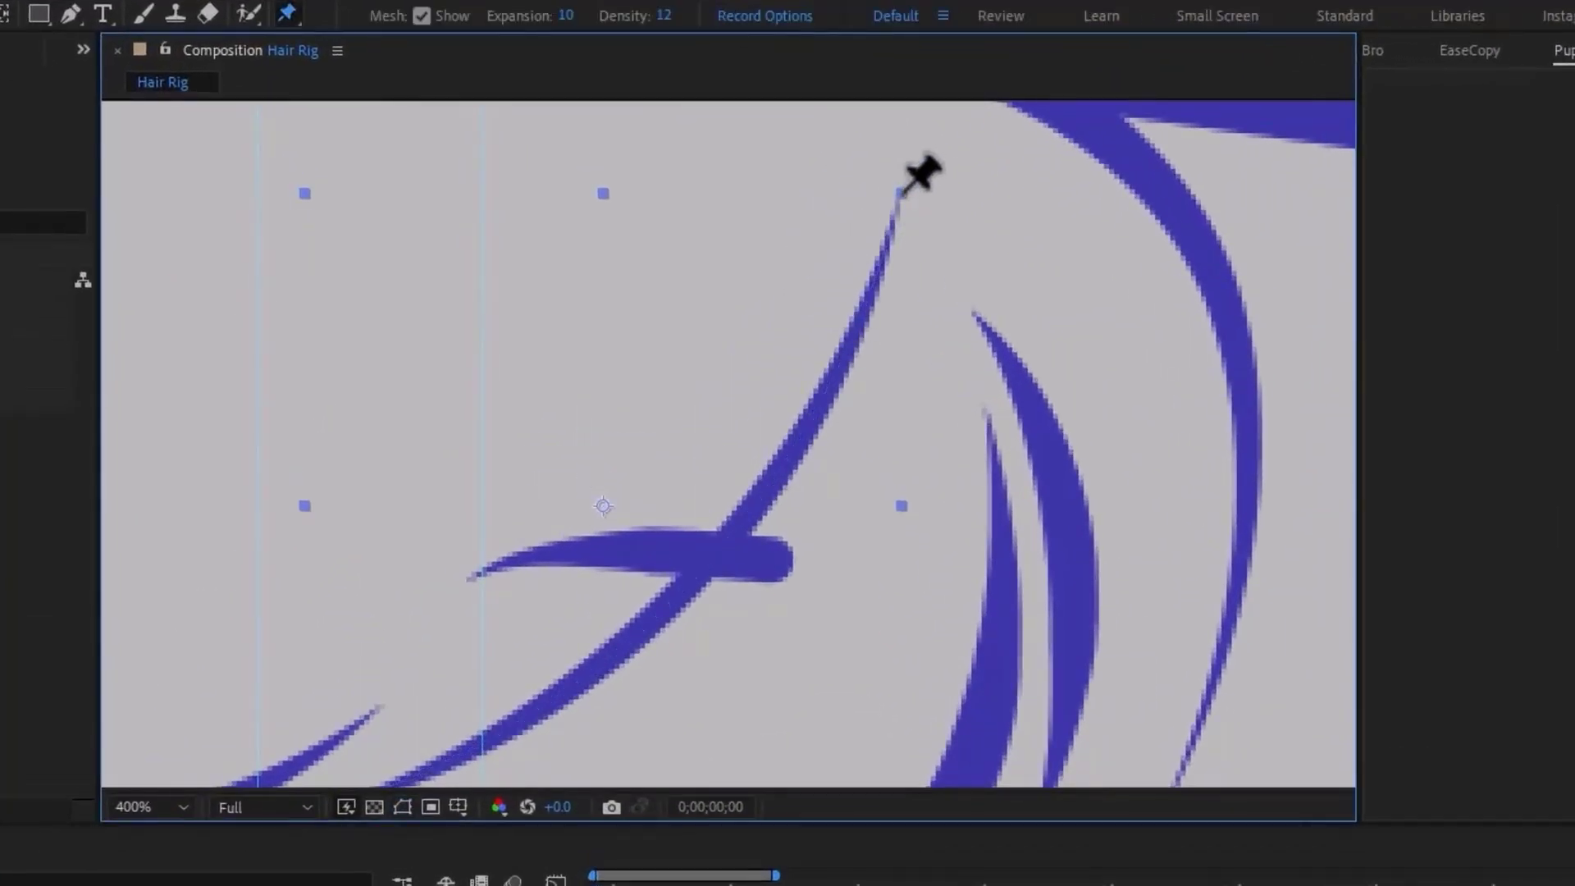
{"action": "left_click", "coordinate": [899, 203]}
Lower the puppet mesh Expansion from 10 to 2 so it hugs the strand
{"action": "key", "text": "comma"}
{"action": "key", "text": "comma"}
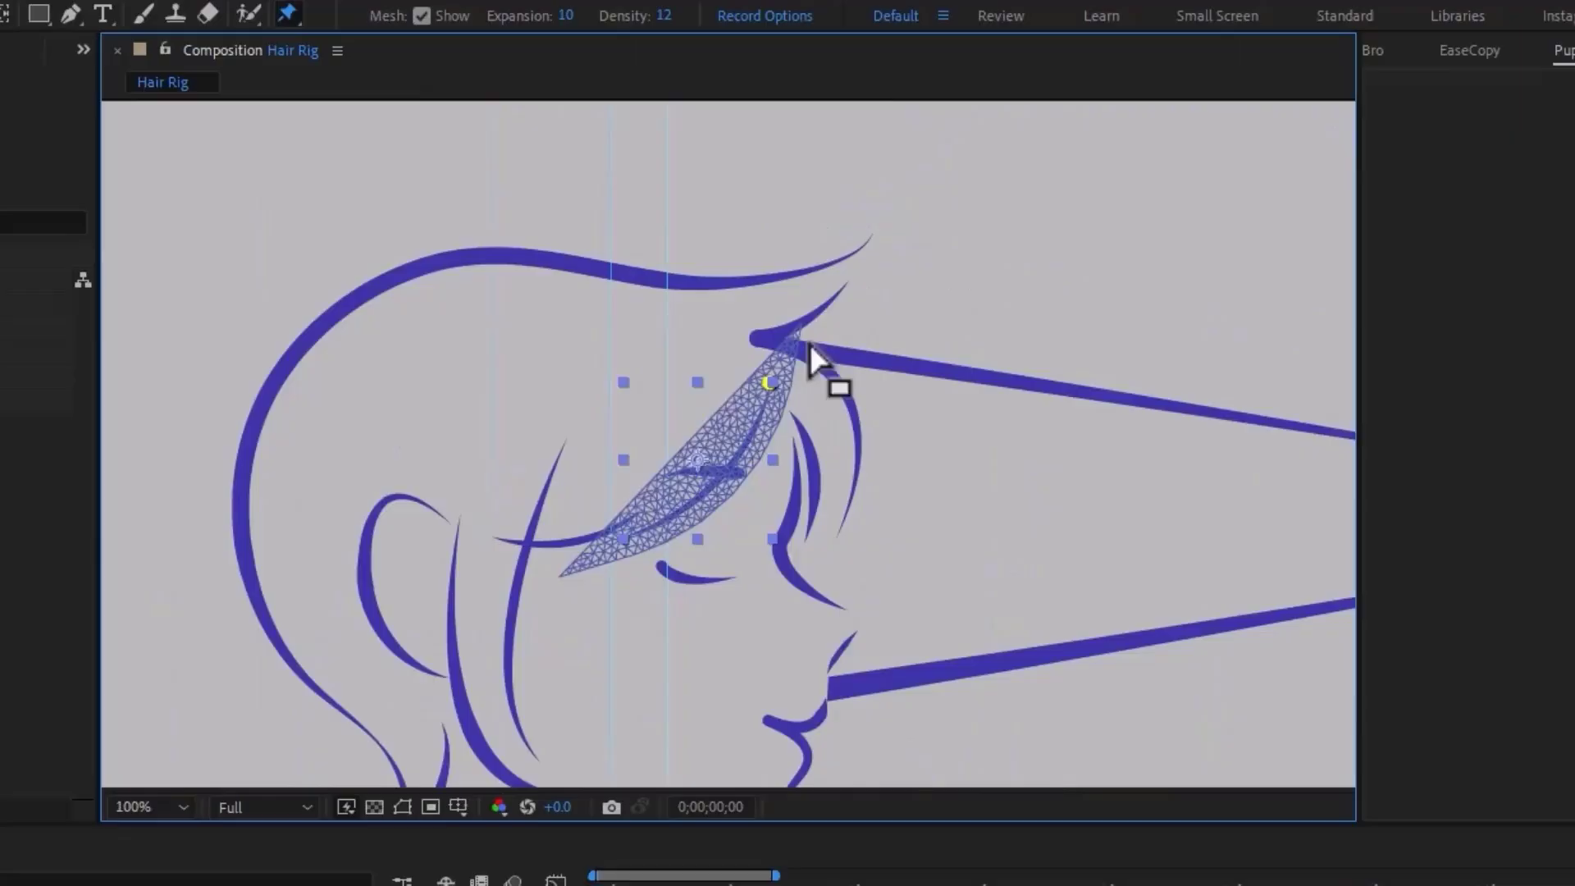
{"action": "key", "text": "period"}
{"action": "key", "text": "period"}
{"action": "key", "text": "period"}
{"action": "key", "text": "period"}
{"action": "key", "text": "space"}
{"action": "left_click_drag", "start_coordinate": [633, 414], "coordinate": [698, 295]}
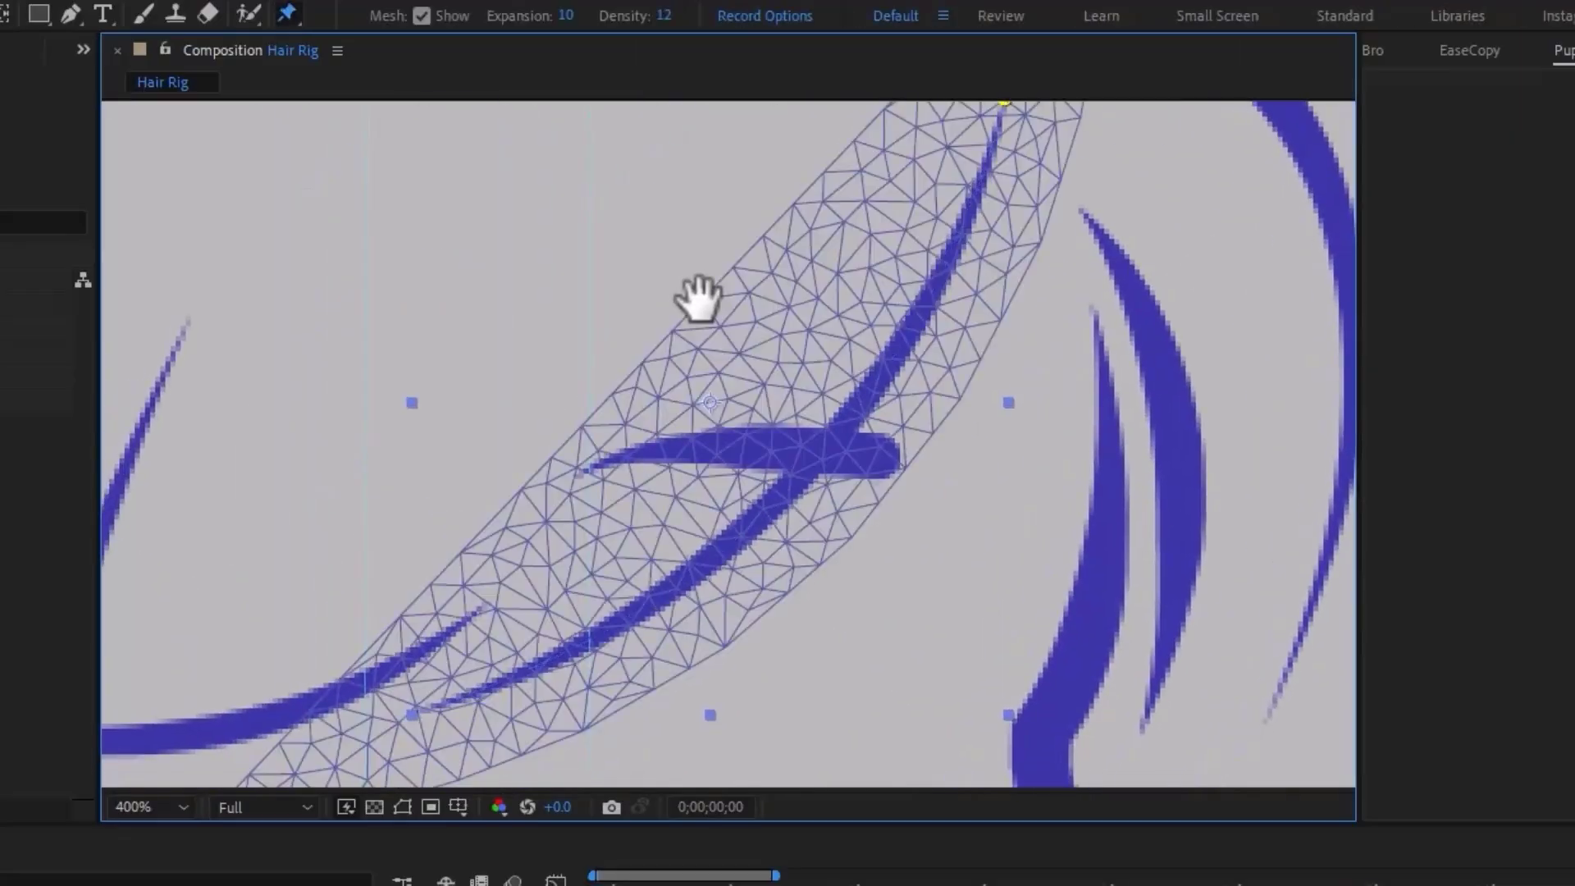
{"action": "key", "text": "comma"}
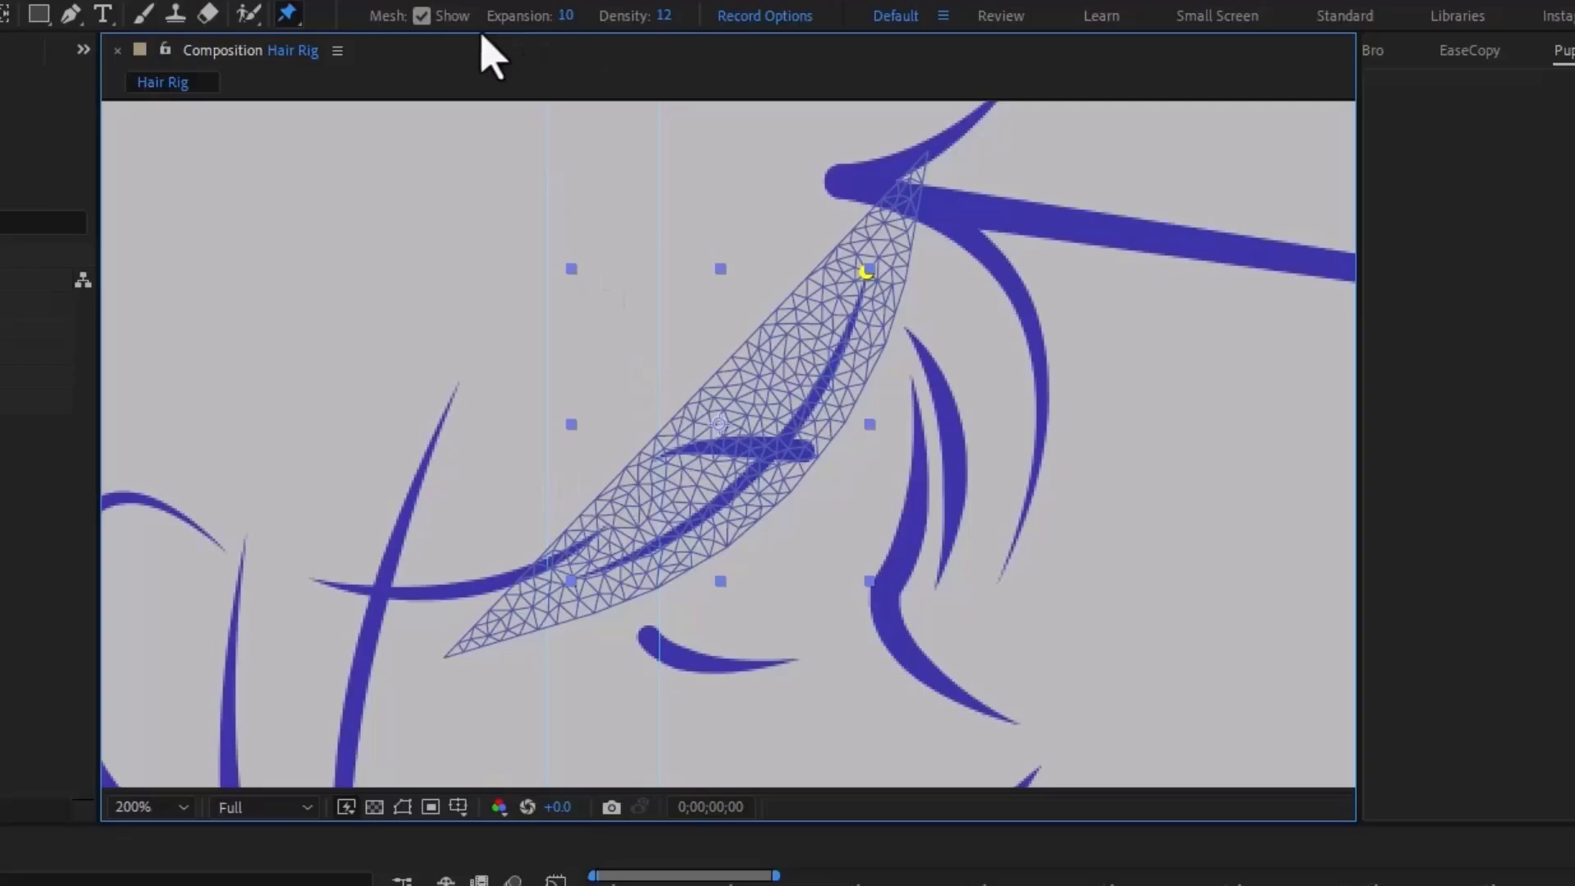
{"action": "left_click", "coordinate": [566, 16]}
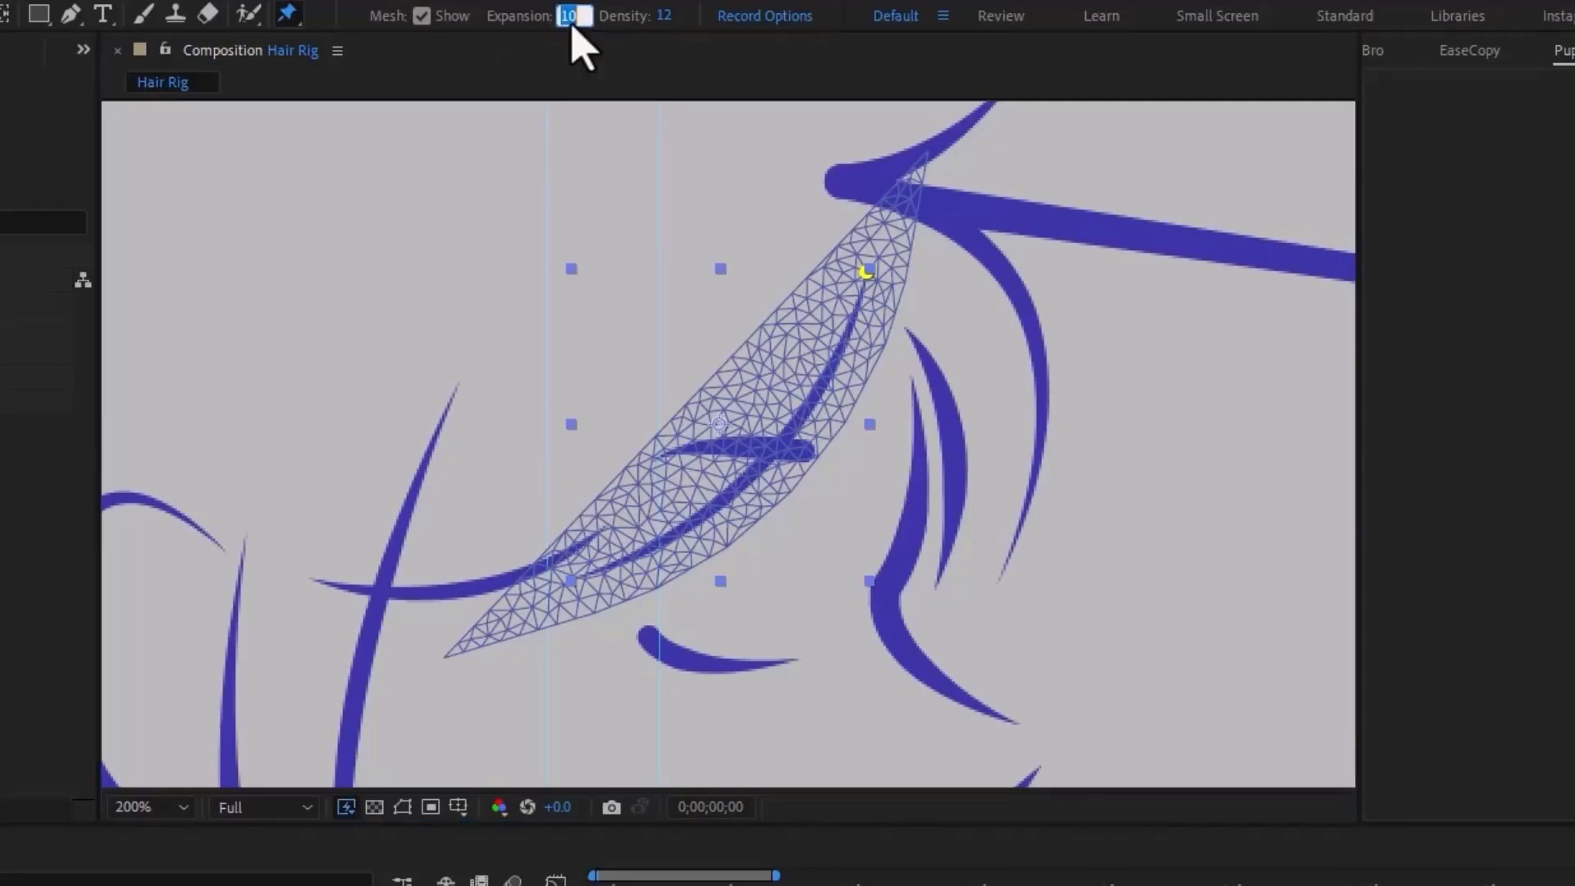
{"action": "type", "text": "2"}
{"action": "key", "text": "Return"}
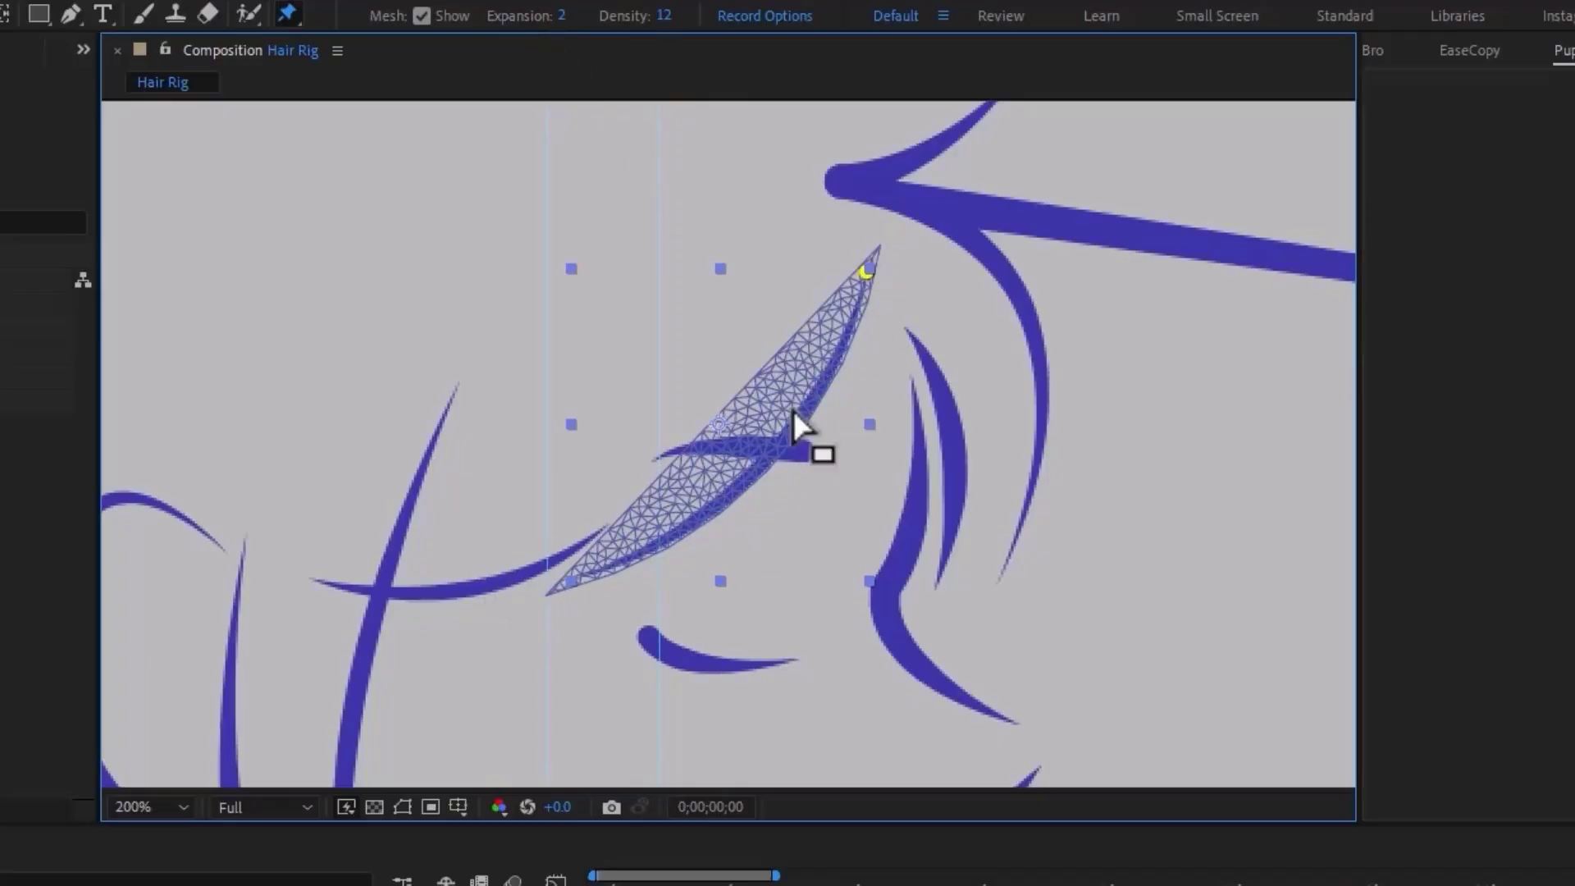
Add four more puppet pins along the Shape 5 strand toward its lower end
{"action": "scroll", "coordinate": [794, 410], "scroll_direction": "up", "scroll_amount": 2}
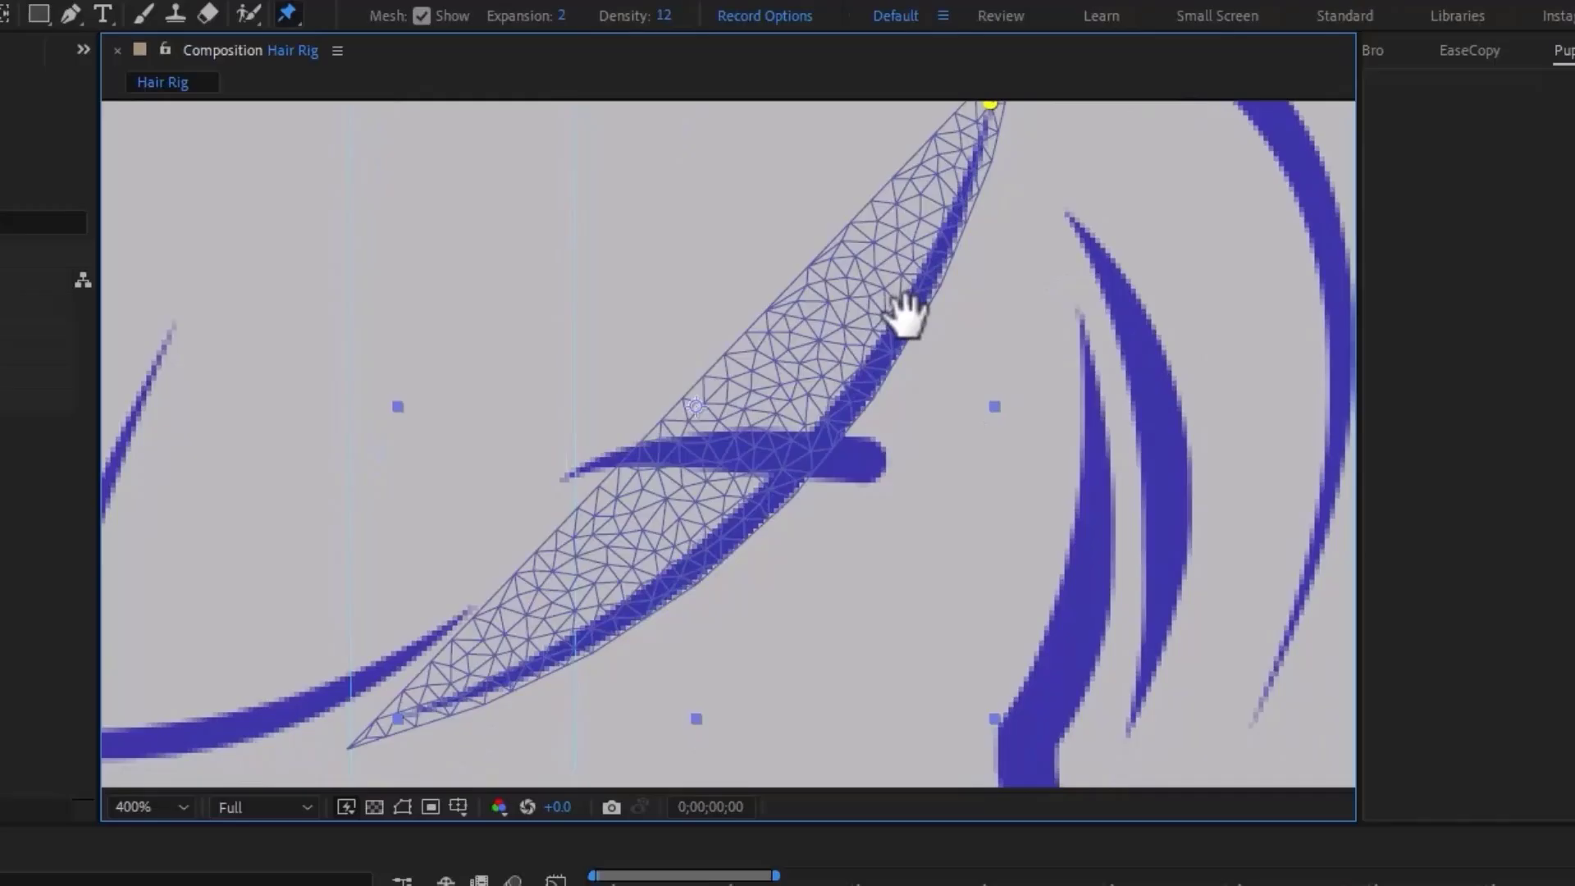
{"action": "left_click", "coordinate": [909, 308]}
{"action": "left_click", "coordinate": [782, 483]}
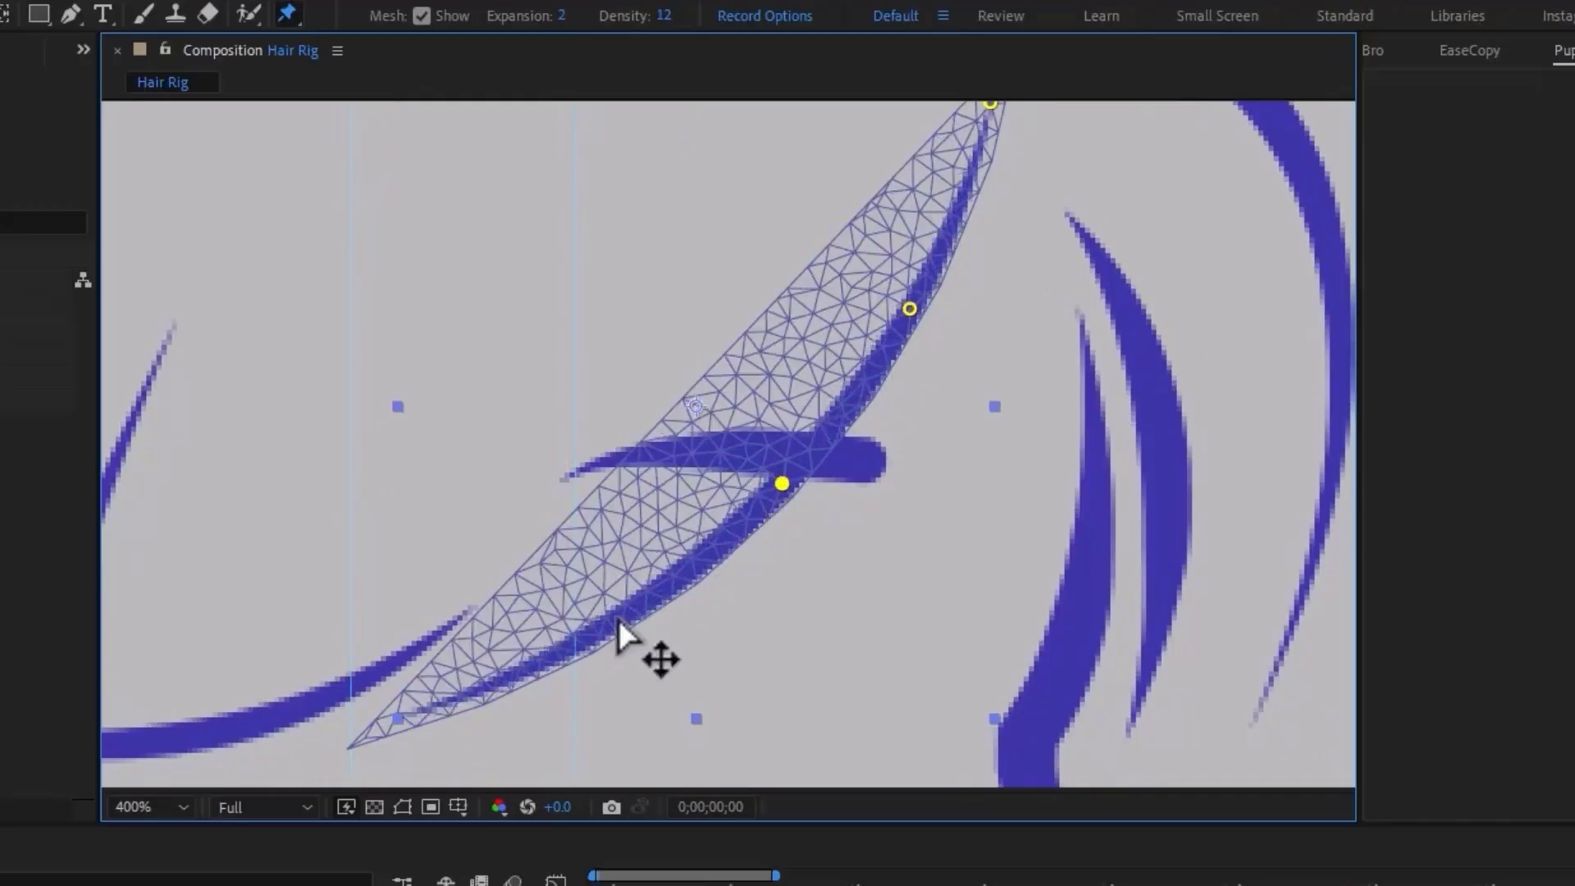
{"action": "left_click", "coordinate": [602, 626]}
{"action": "left_click", "coordinate": [402, 715]}
Remove Puppet Pin 1's Position keyframe and leave puppet pin editing
{"action": "left_click", "coordinate": [606, 710]}
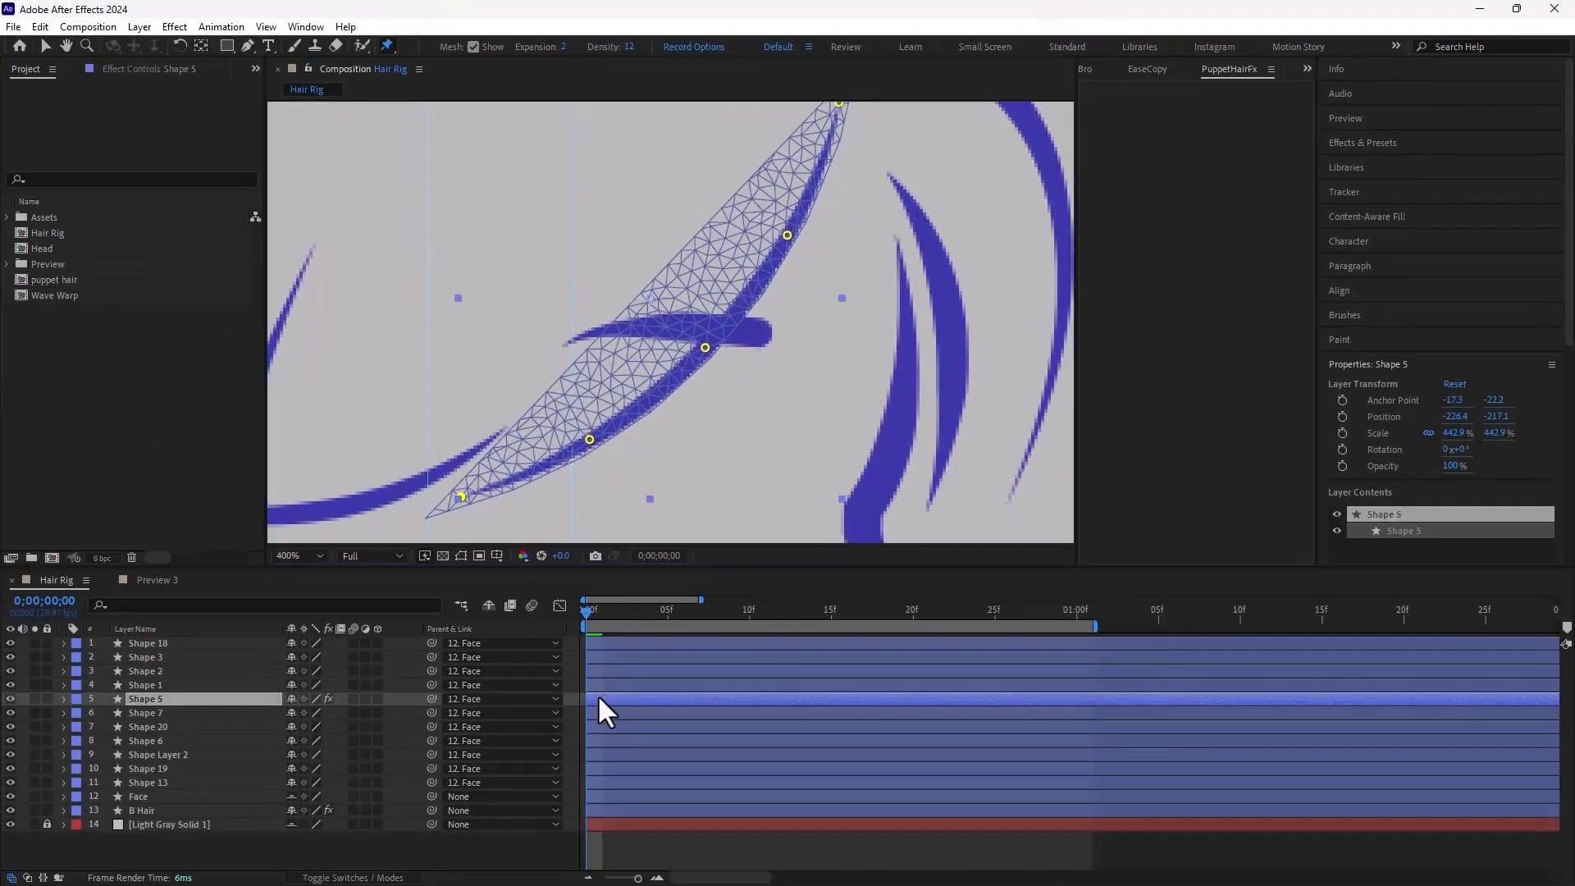
{"action": "key", "text": "u"}
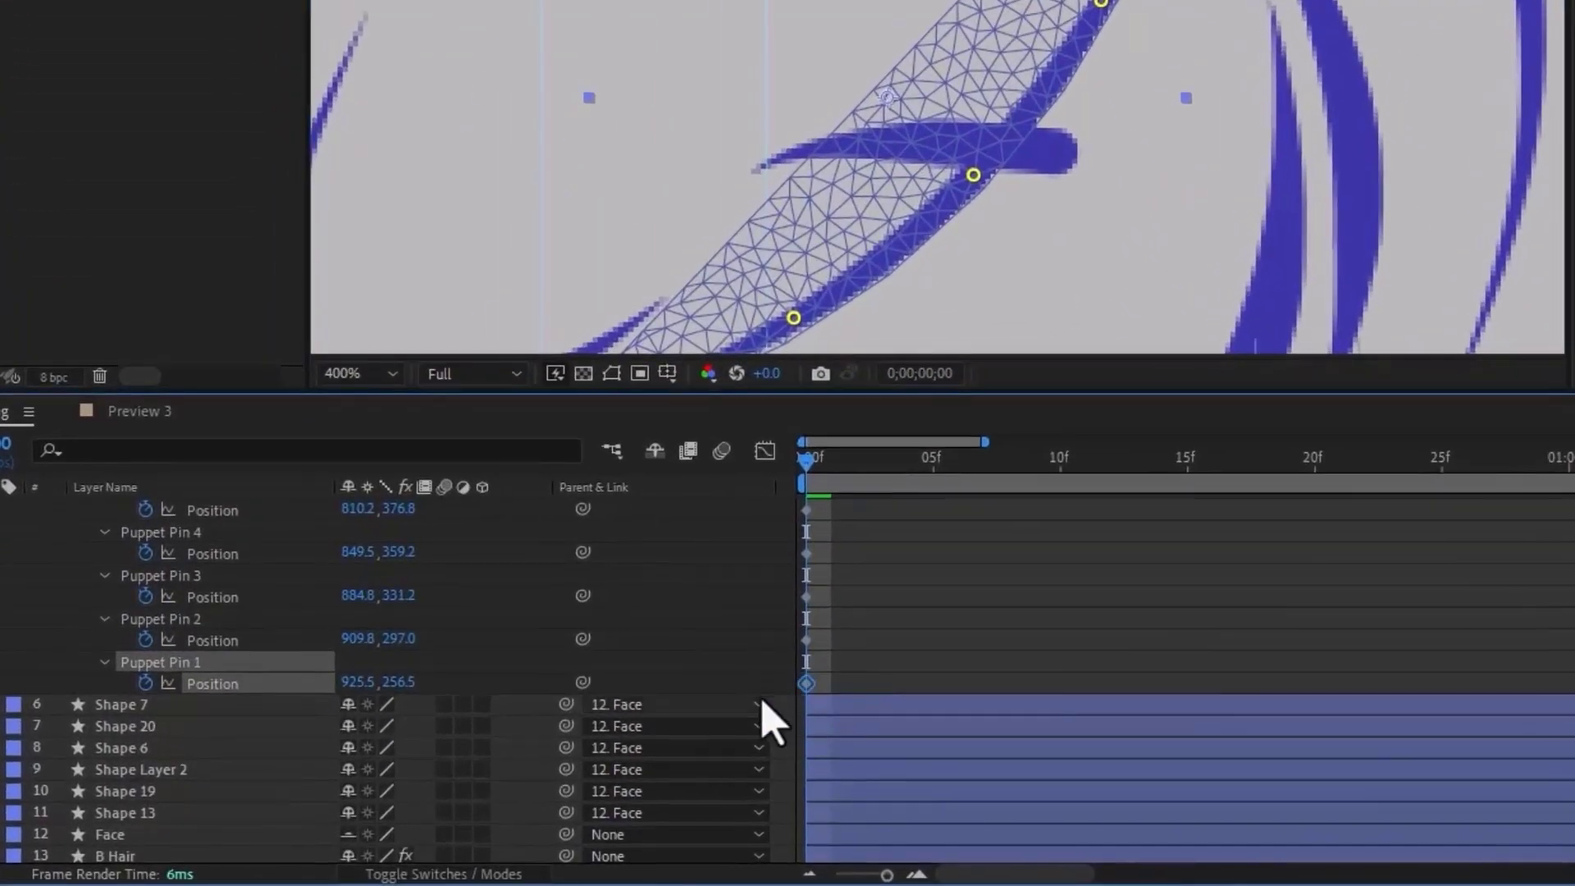
{"action": "left_click", "coordinate": [146, 684]}
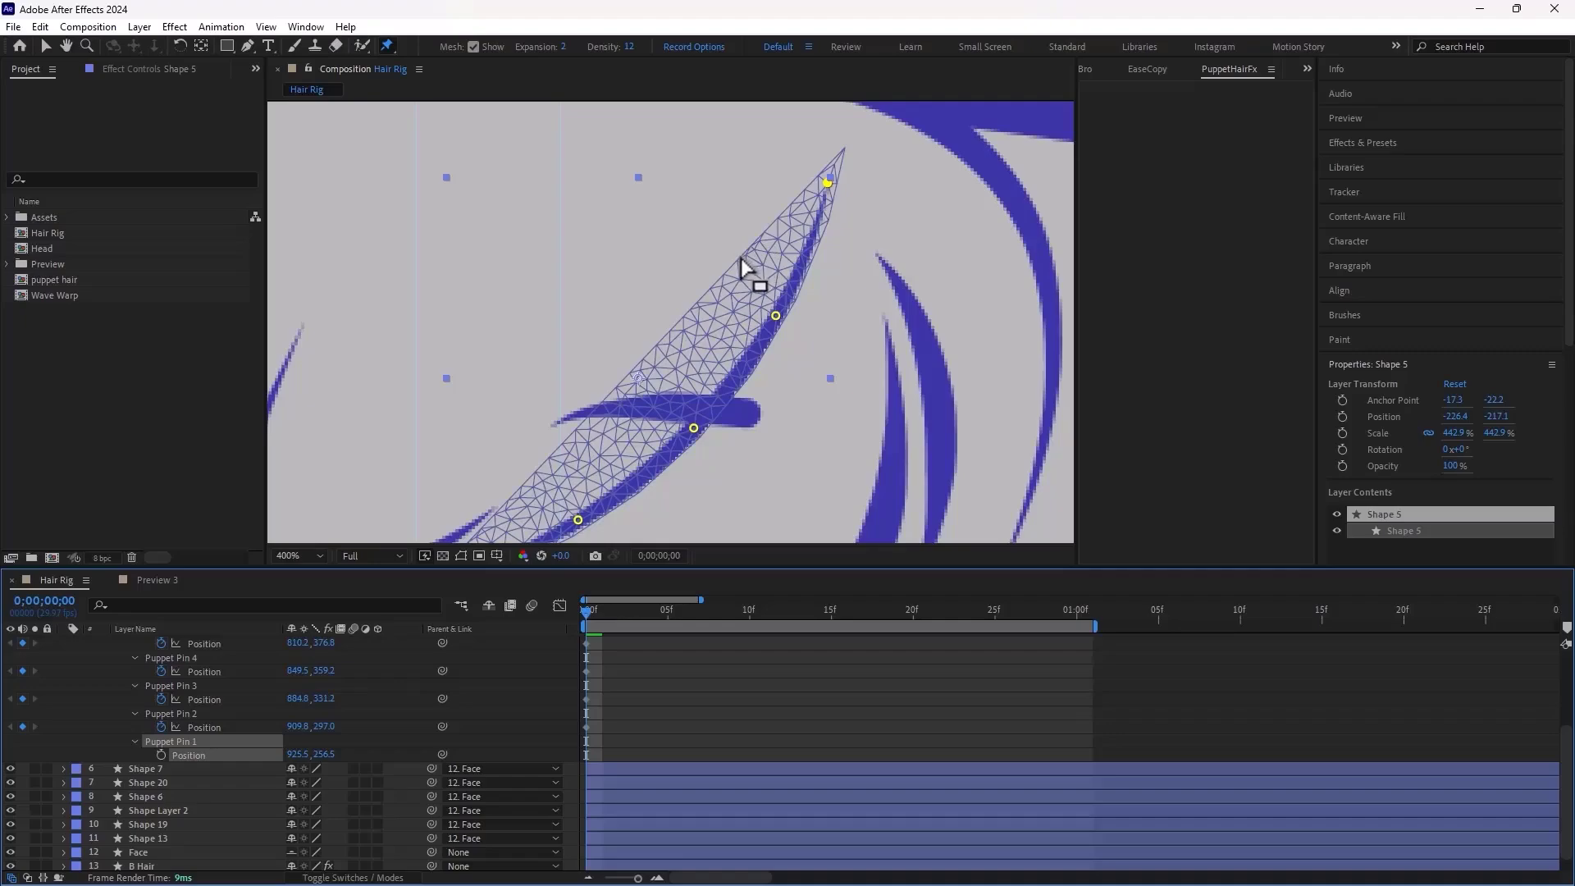
{"action": "key", "text": "v"}
{"action": "scroll", "coordinate": [618, 663], "scroll_direction": "up", "scroll_amount": 2}
{"action": "left_click", "coordinate": [627, 681]}
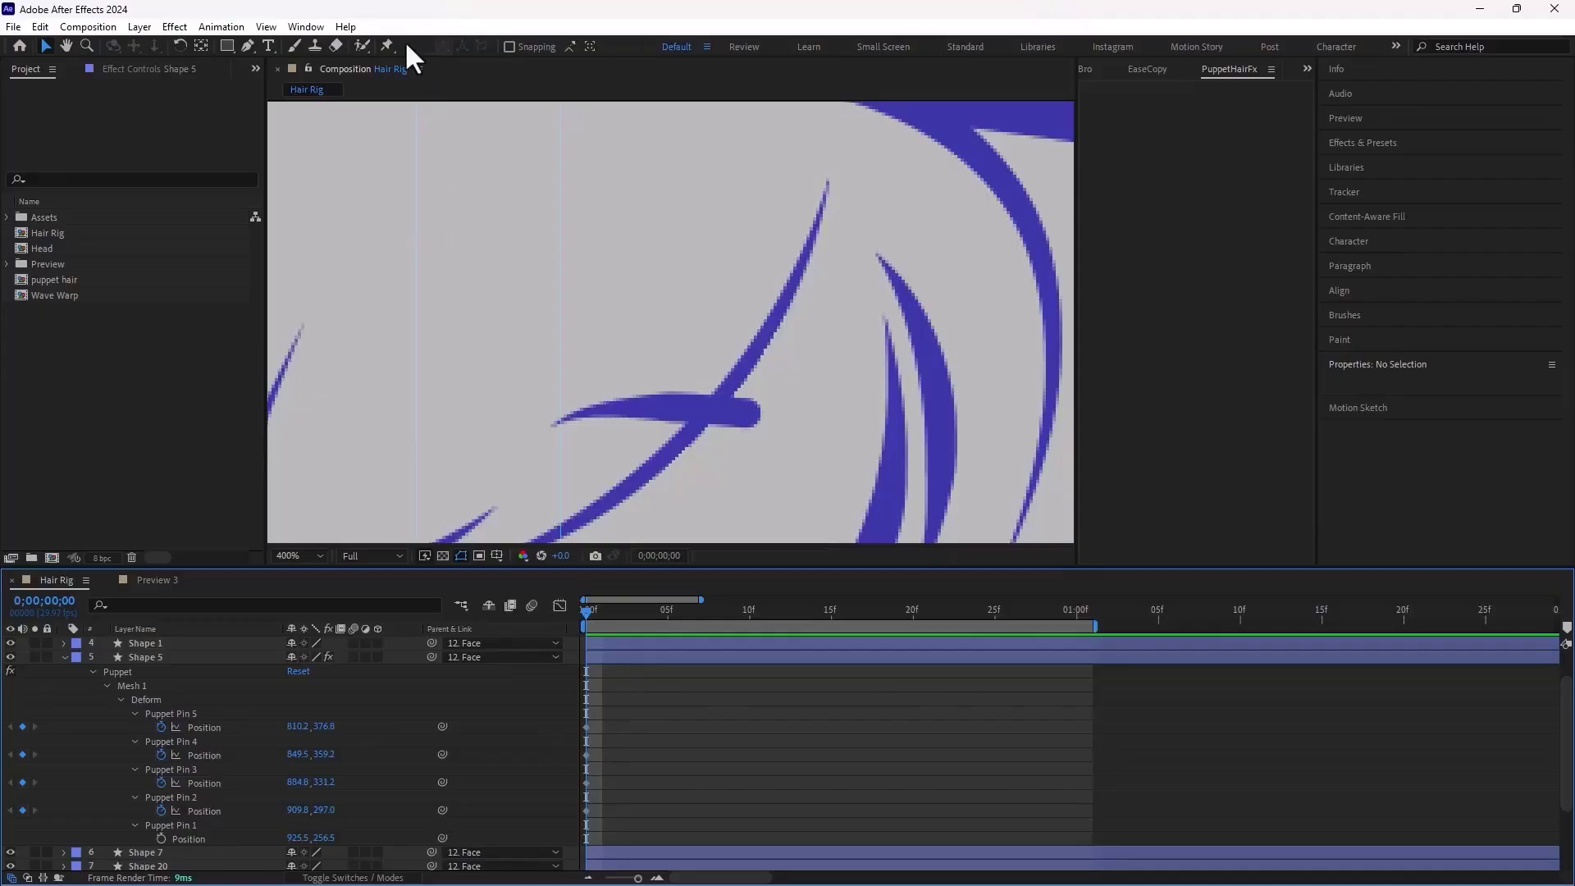
Run AFPHairRig_03_51.jsx on Shape 5 with Rename layers ticked, making it Hair_5
{"action": "left_click", "coordinate": [306, 27]}
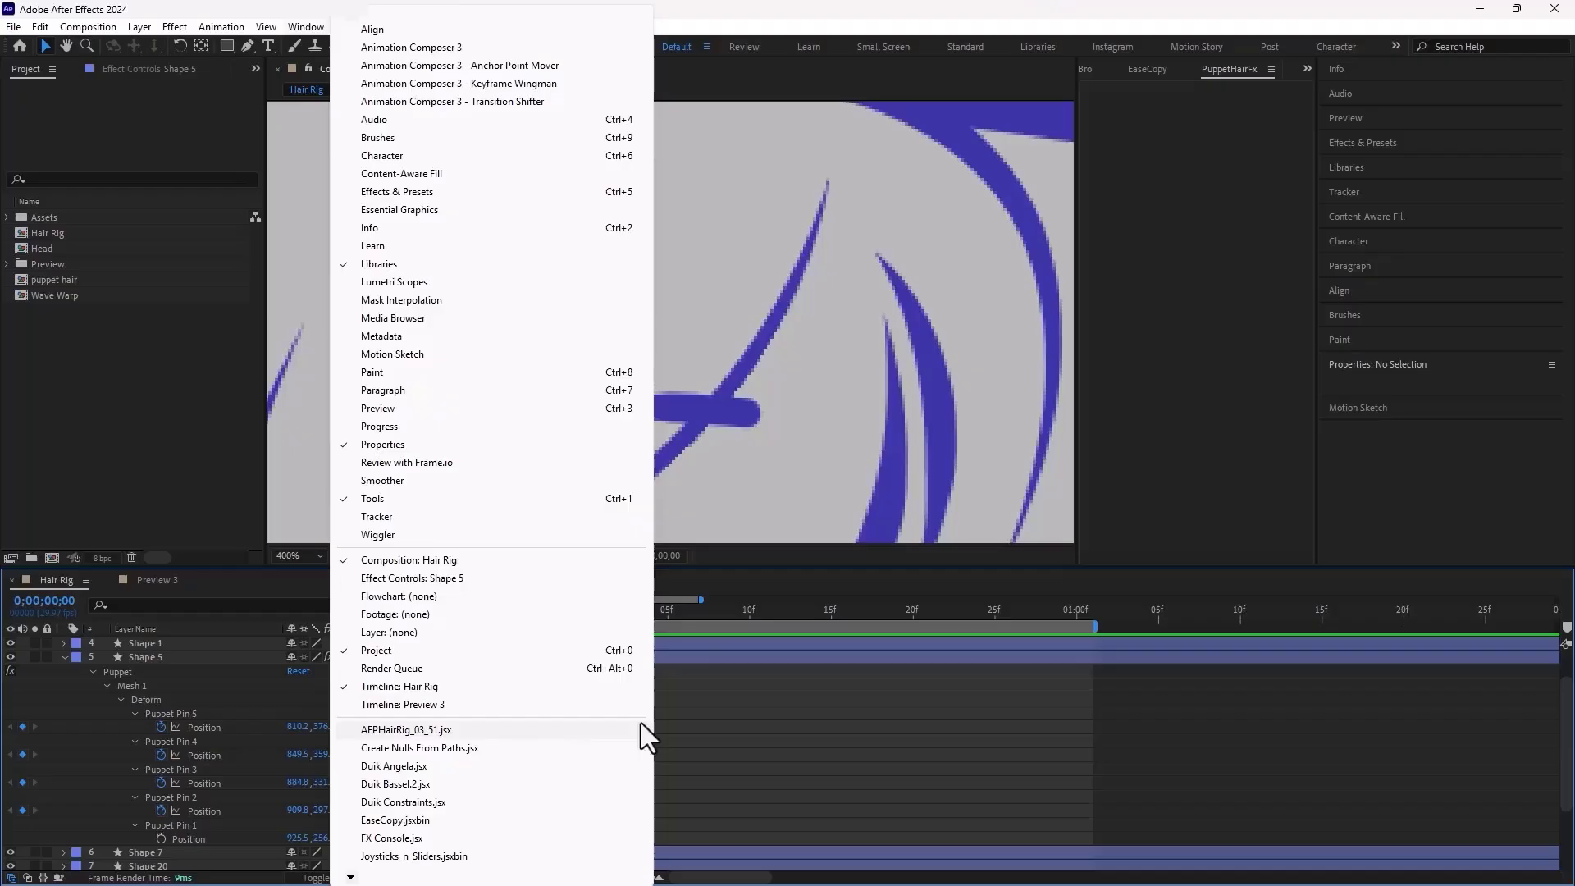
{"action": "left_click", "coordinate": [666, 709]}
{"action": "left_click", "coordinate": [625, 657]}
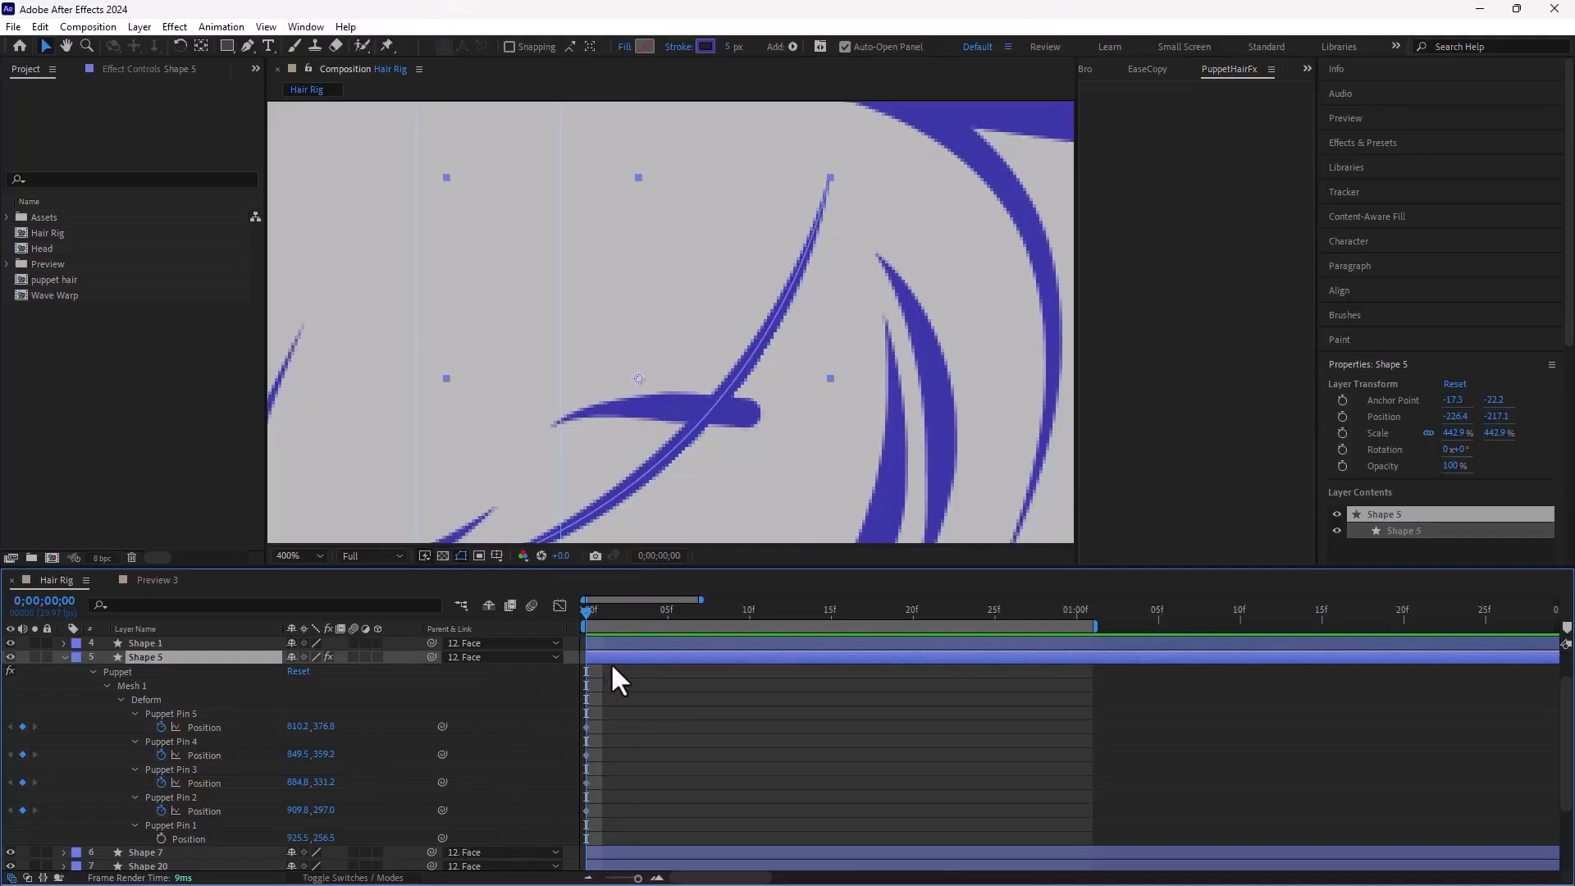
{"action": "left_click", "coordinate": [306, 26]}
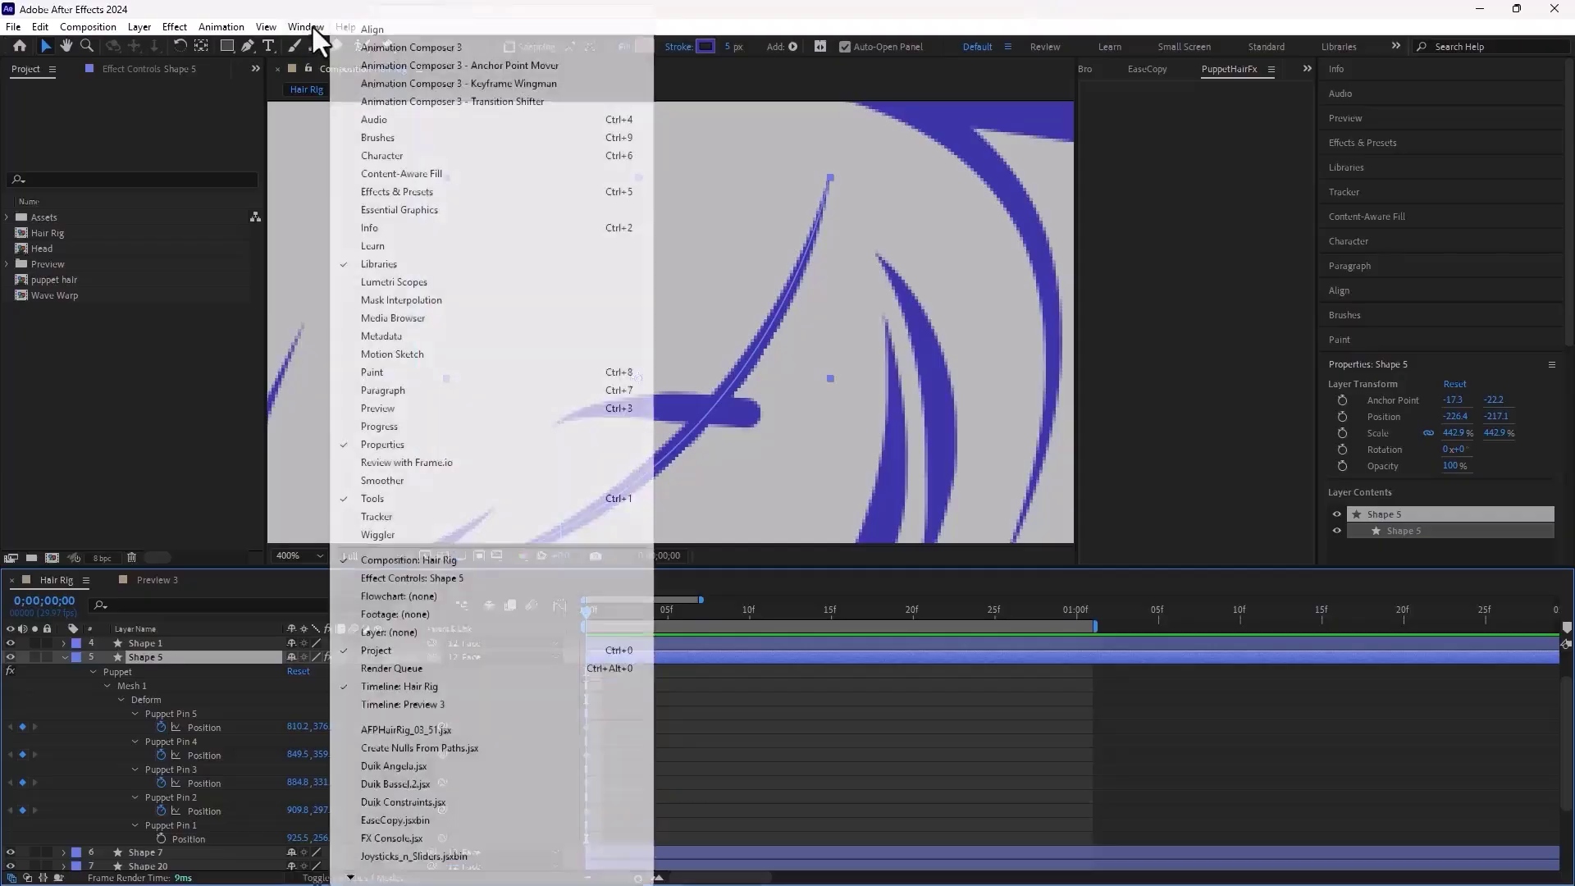
{"action": "left_click", "coordinate": [400, 734]}
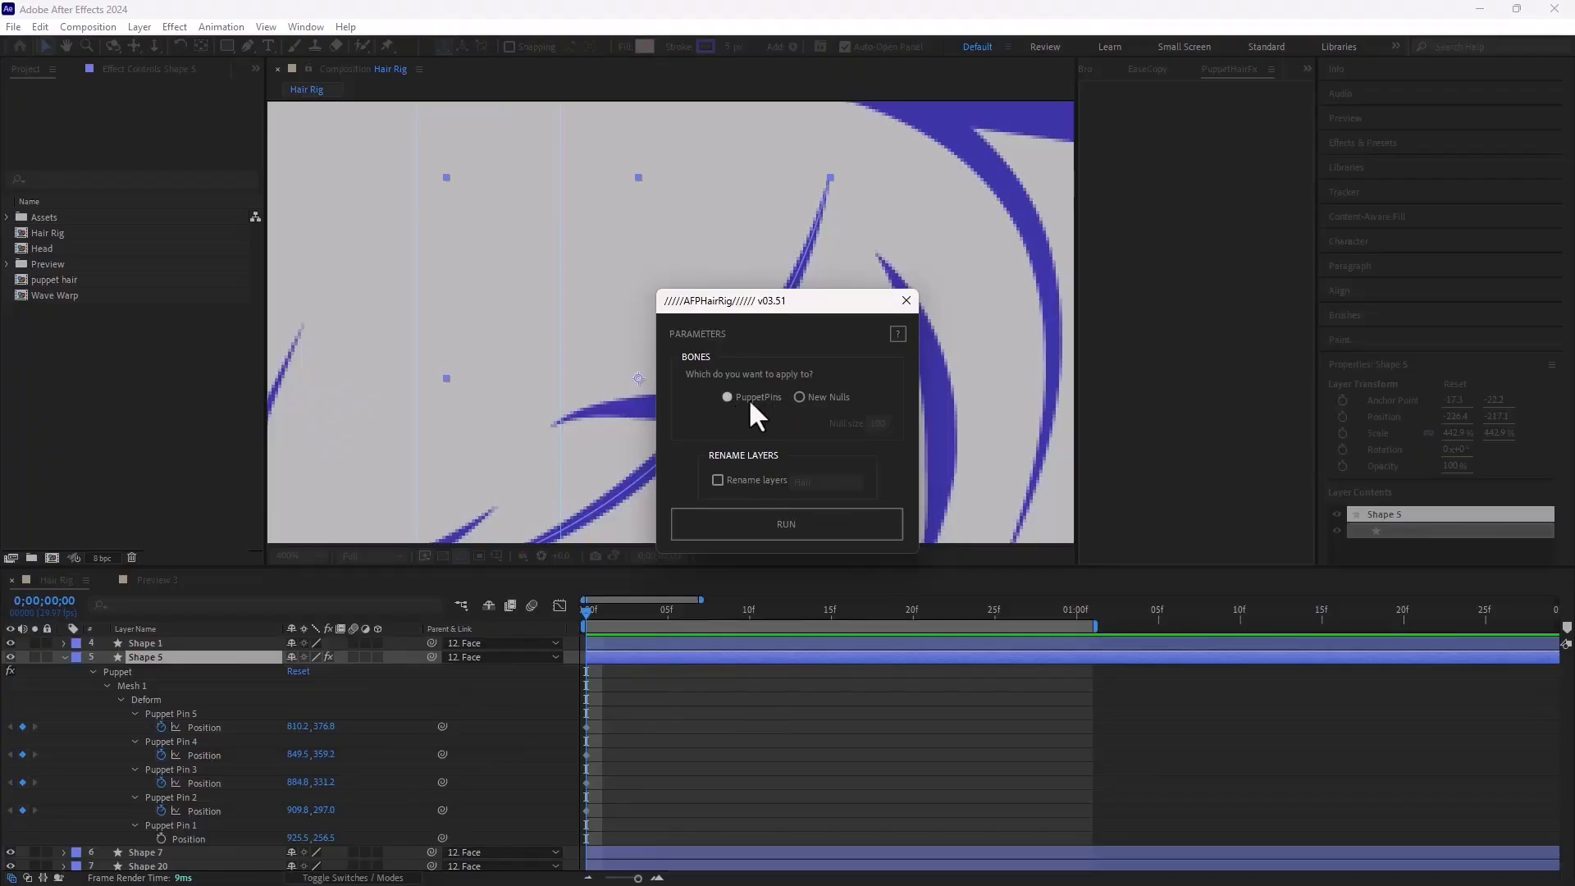
{"action": "left_click", "coordinate": [717, 481]}
{"action": "left_click", "coordinate": [743, 523]}
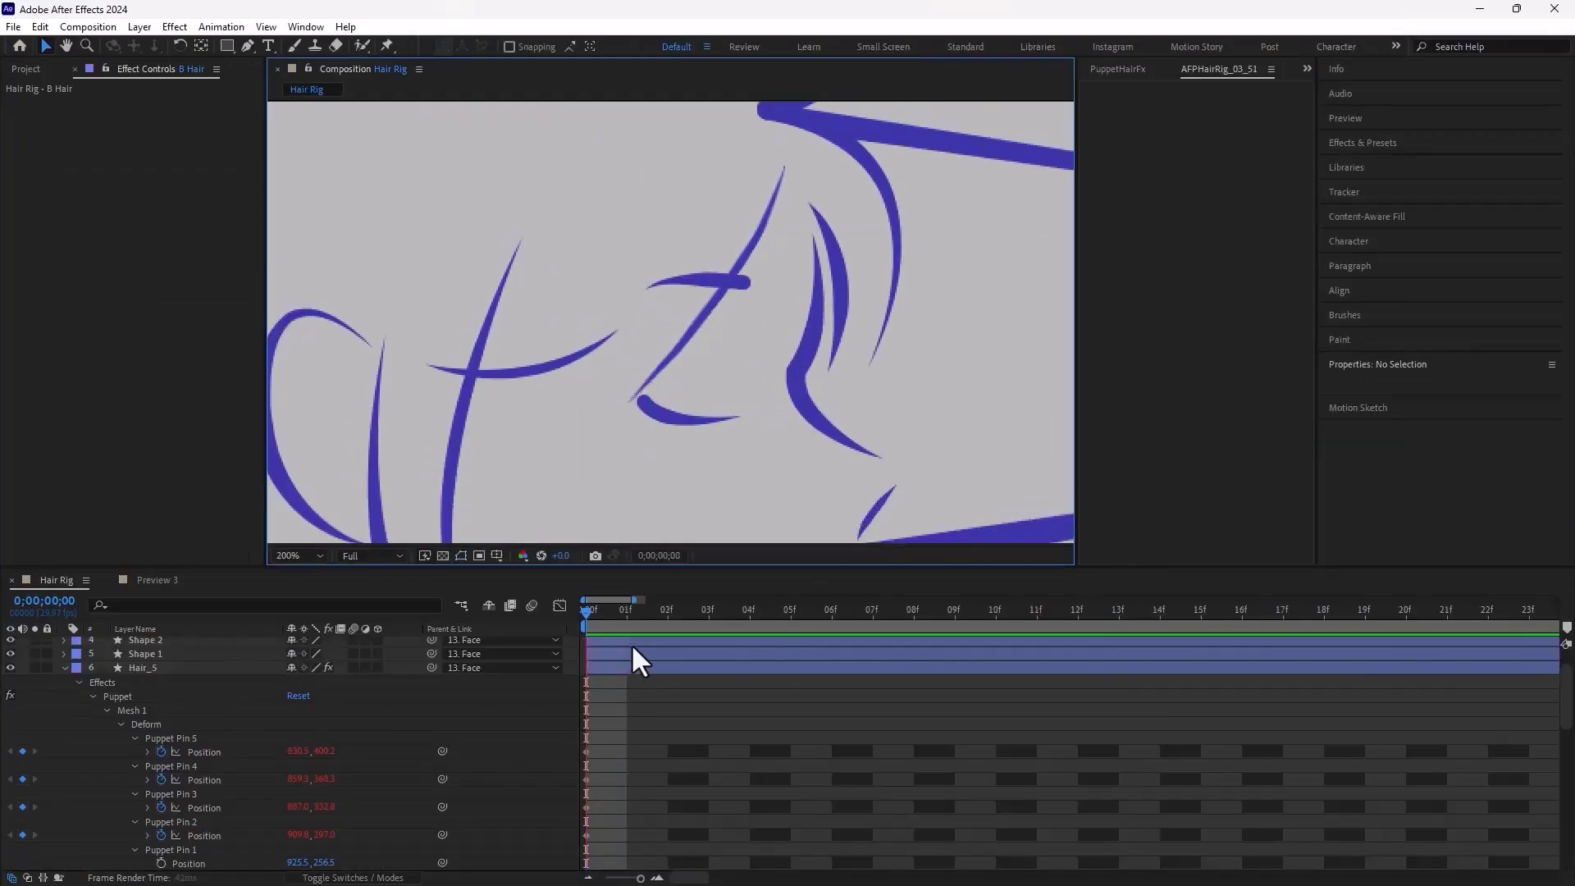
Stop the preview and display Hair_5's Amp, Freq, Delay and FallOff rig controls
{"action": "key", "text": "space"}
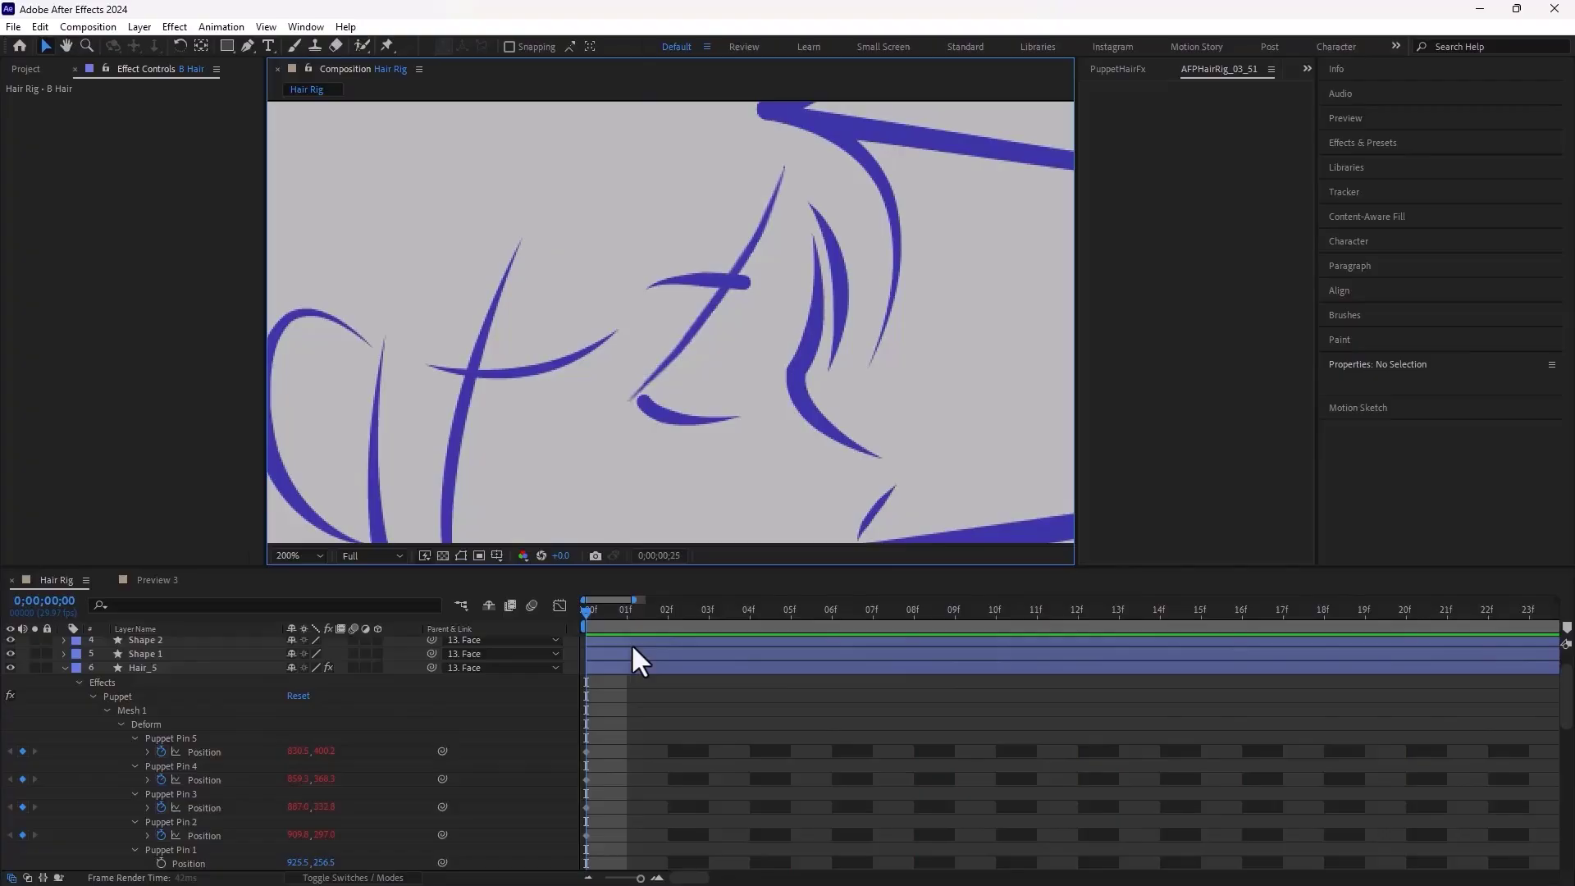
{"action": "key", "text": "space"}
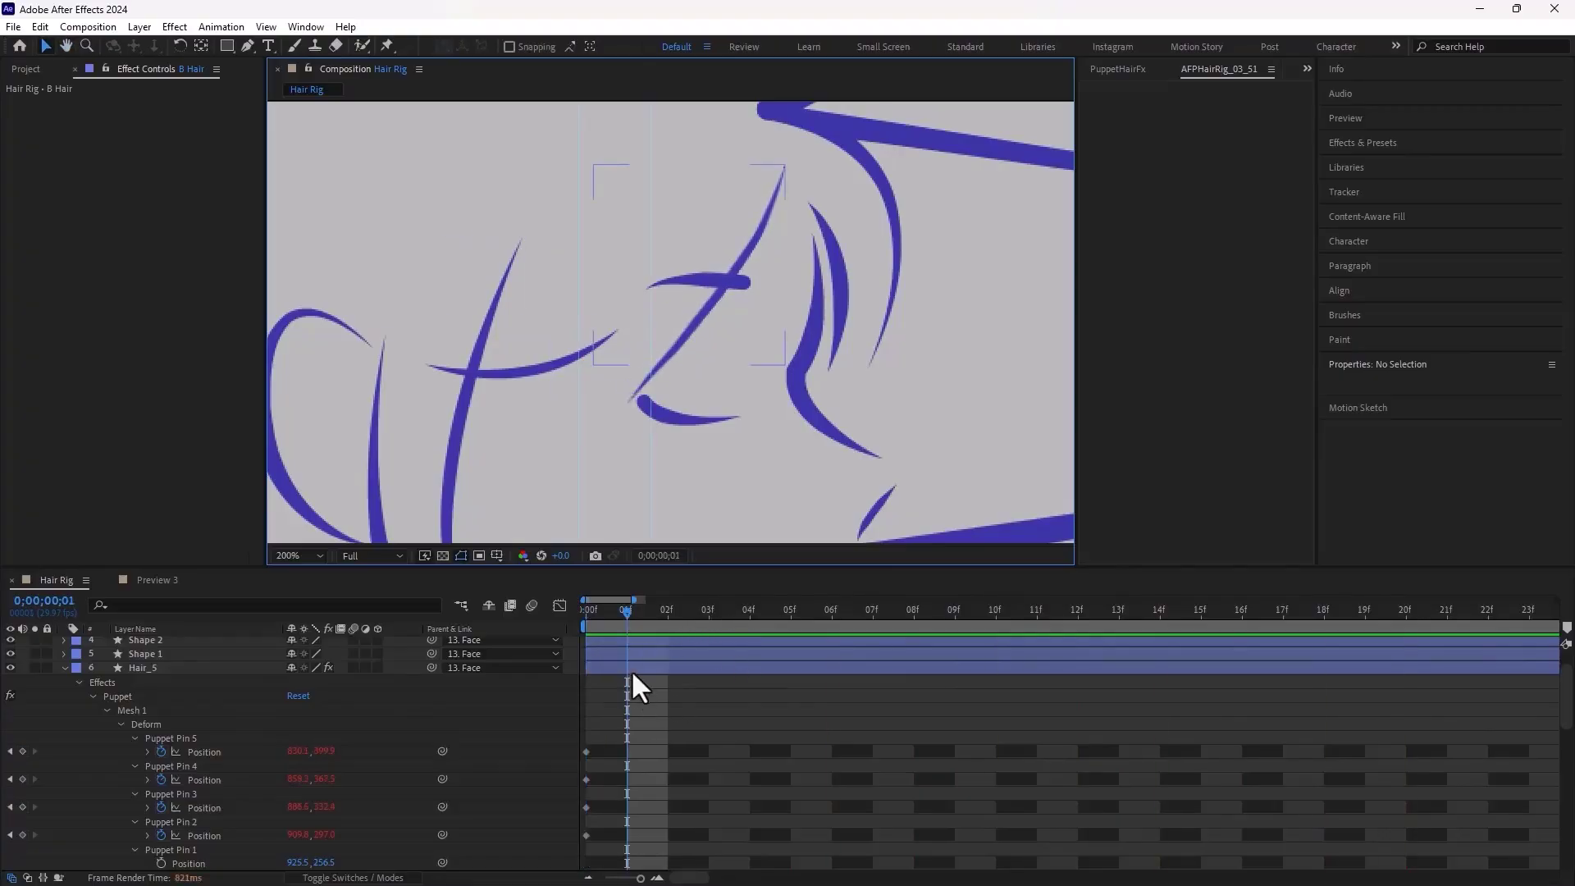
{"action": "left_click", "coordinate": [631, 668]}
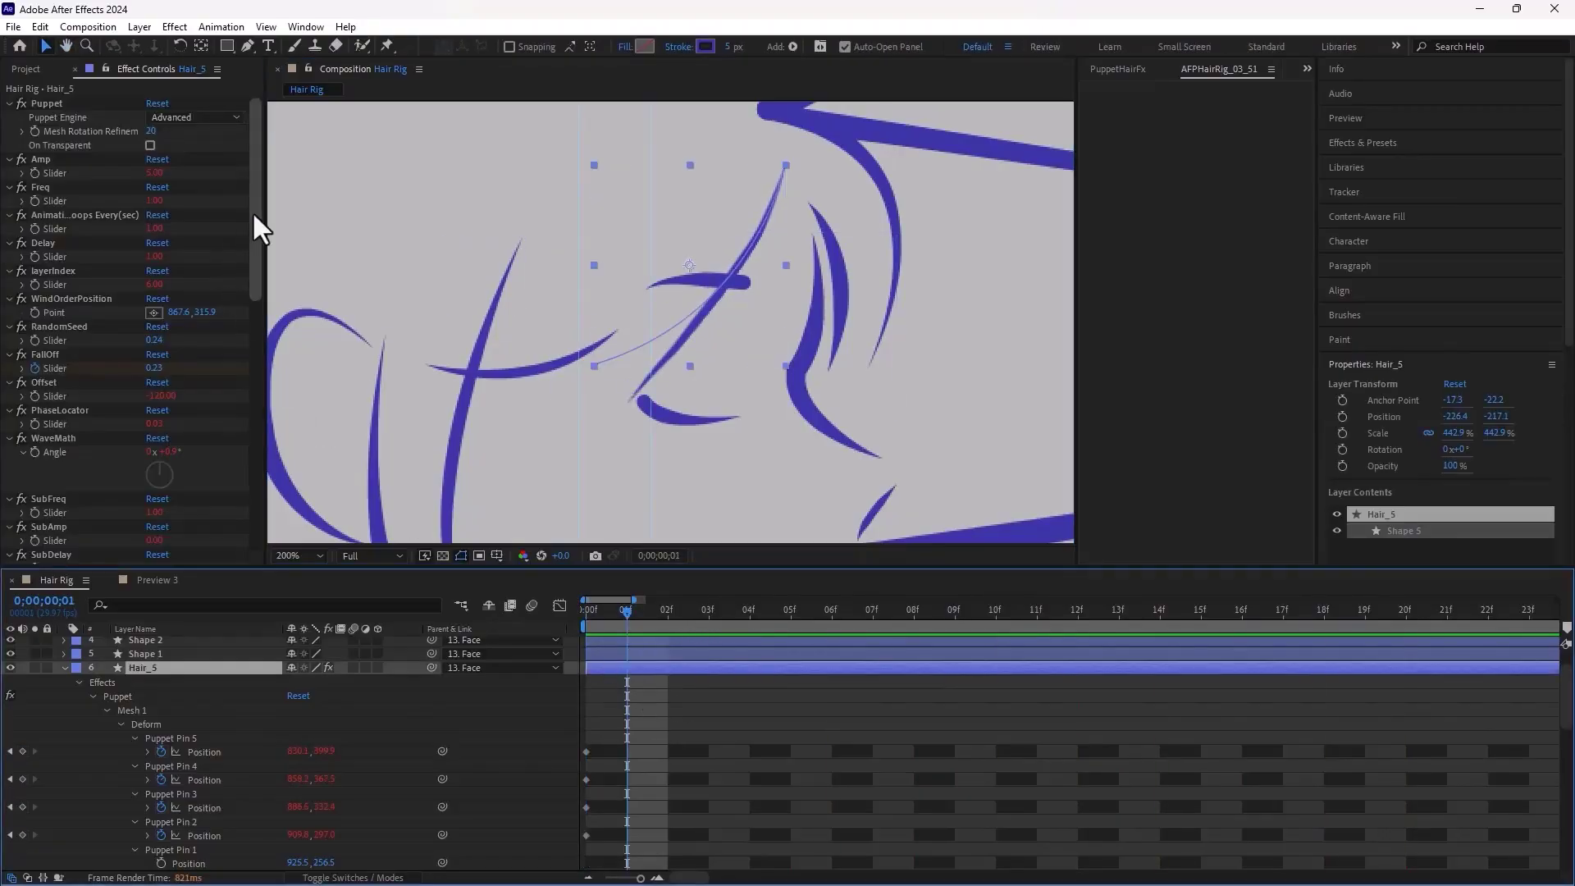
{"action": "left_click_drag", "start_coordinate": [253, 210], "coordinate": [258, 172]}
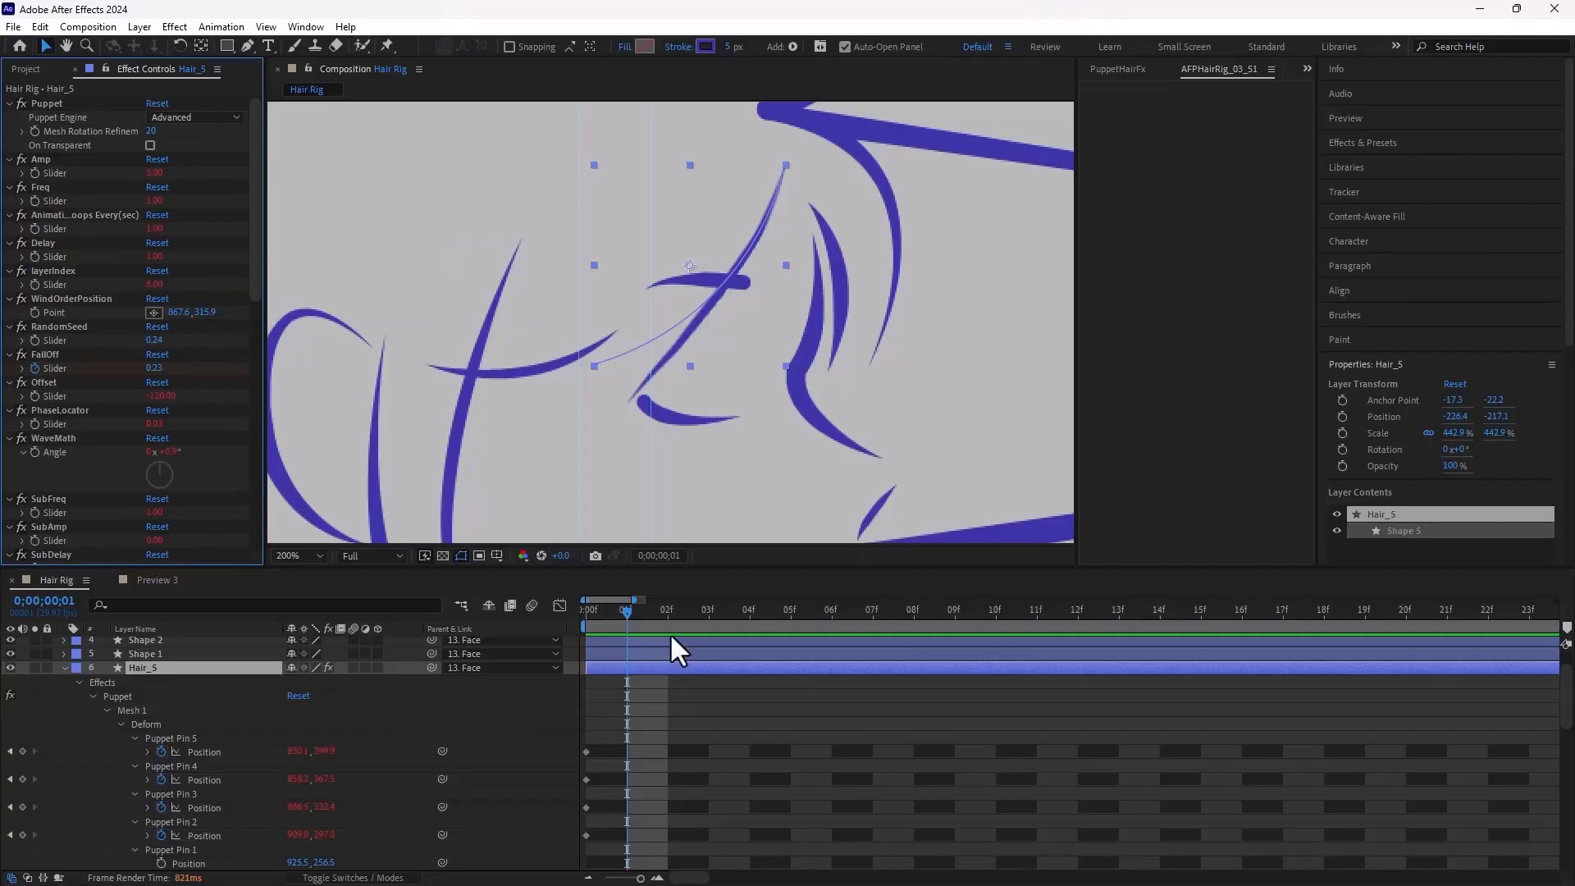
{"action": "scroll", "coordinate": [671, 693], "scroll_direction": "up", "scroll_amount": 3}
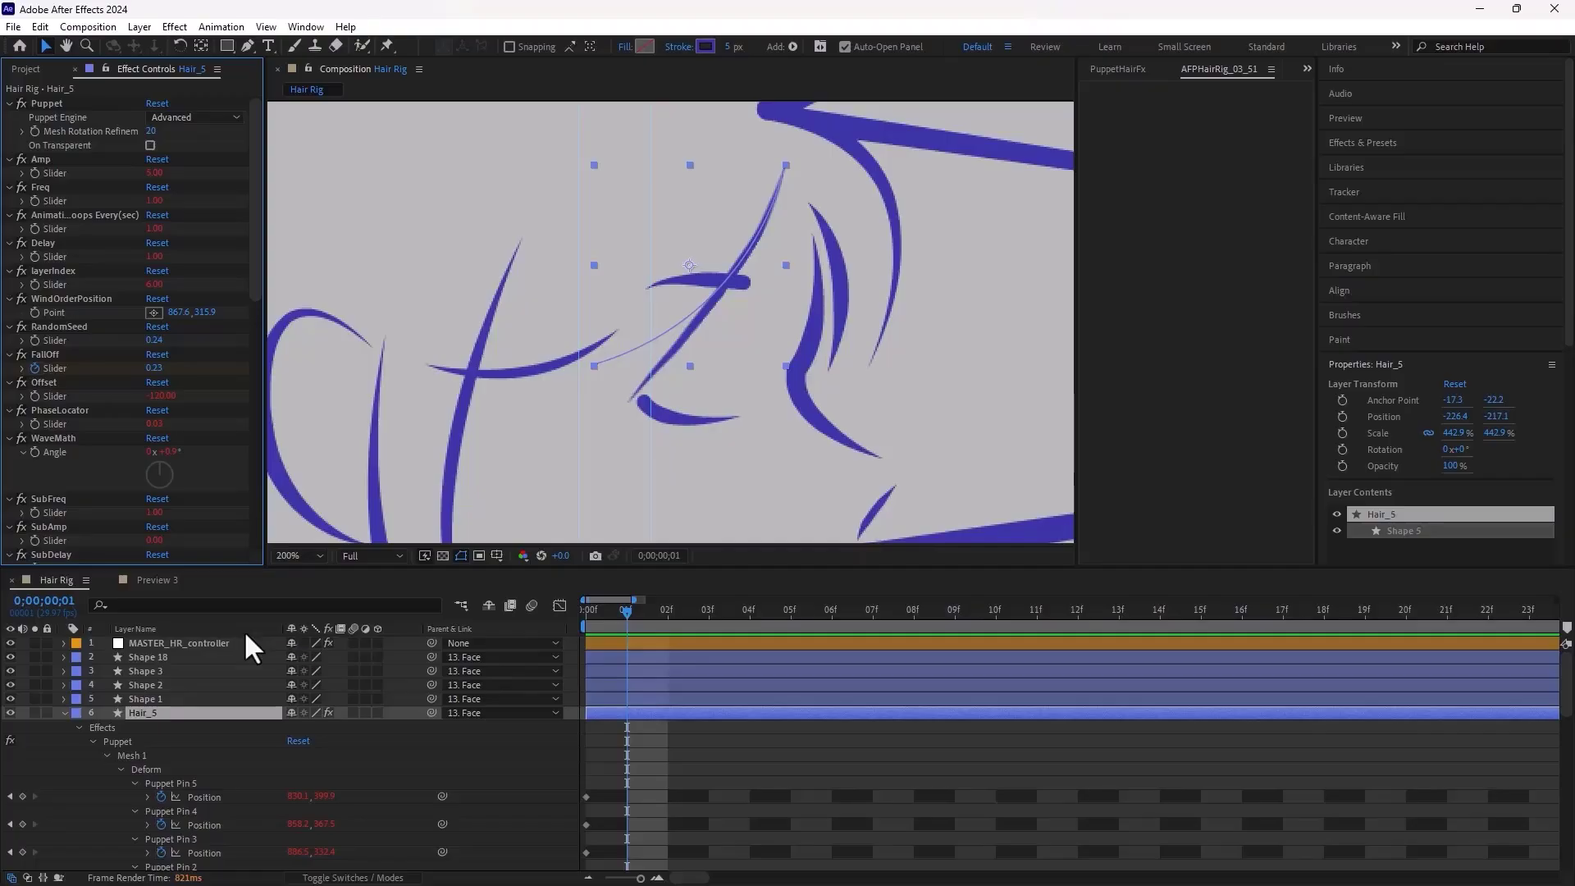
Show the MASTER_HR_controller layer's settings in Effect Controls
{"action": "left_click", "coordinate": [643, 646]}
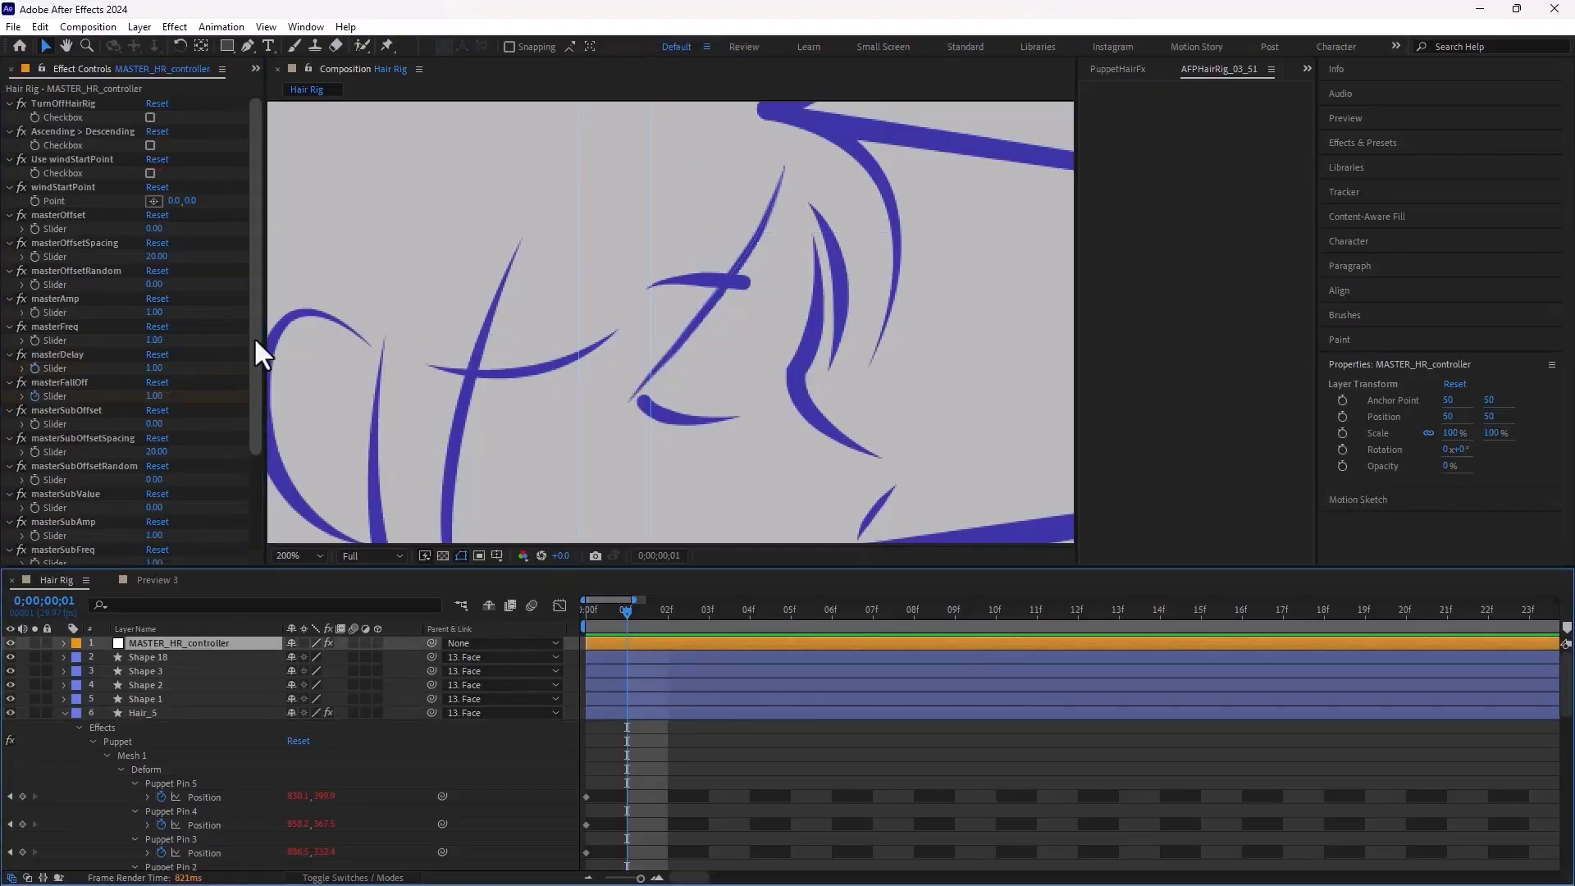
{"action": "left_click_drag", "start_coordinate": [253, 336], "coordinate": [246, 381]}
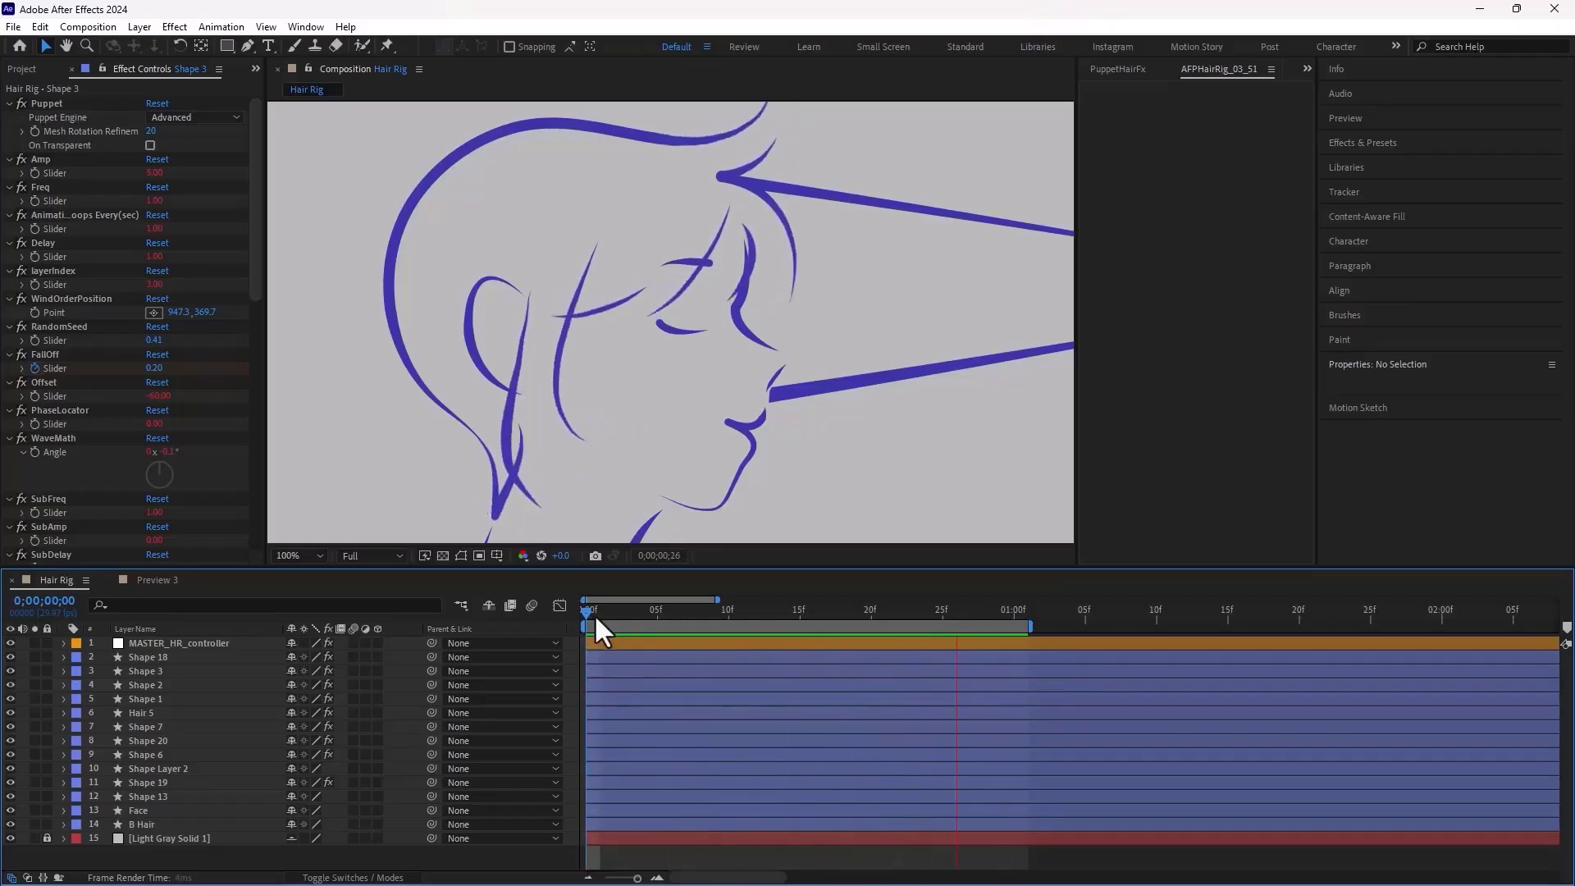
Set MASTER_HR_controller's masterAmp to 0.6 and preview the softer wave
{"action": "key", "text": "space"}
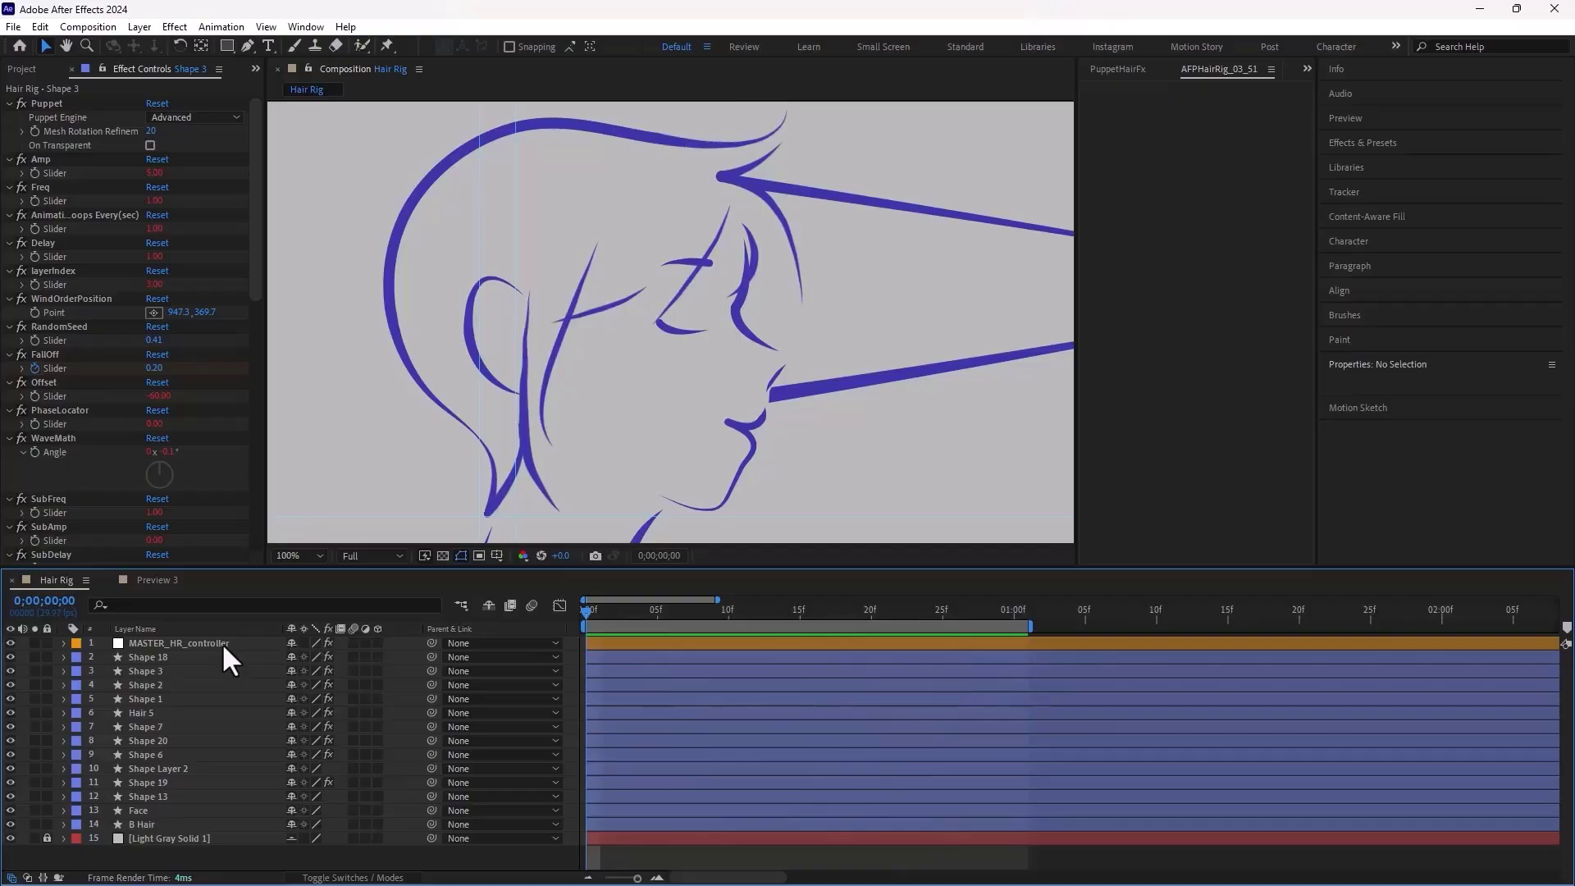
{"action": "left_click", "coordinate": [222, 642]}
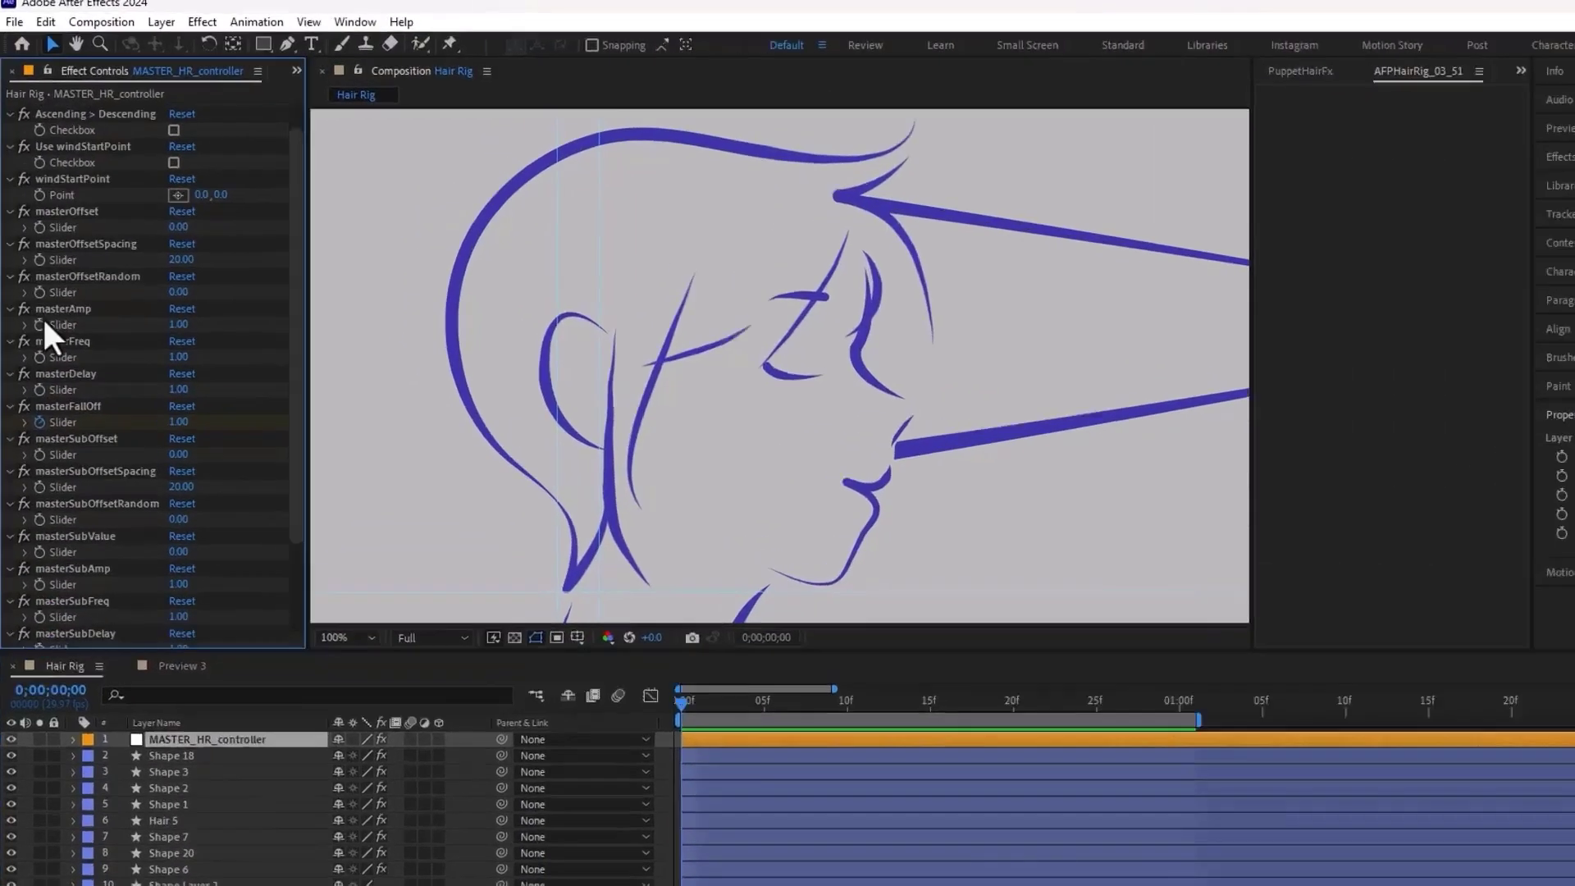
{"action": "scroll", "coordinate": [43, 312], "scroll_direction": "down", "scroll_amount": 1}
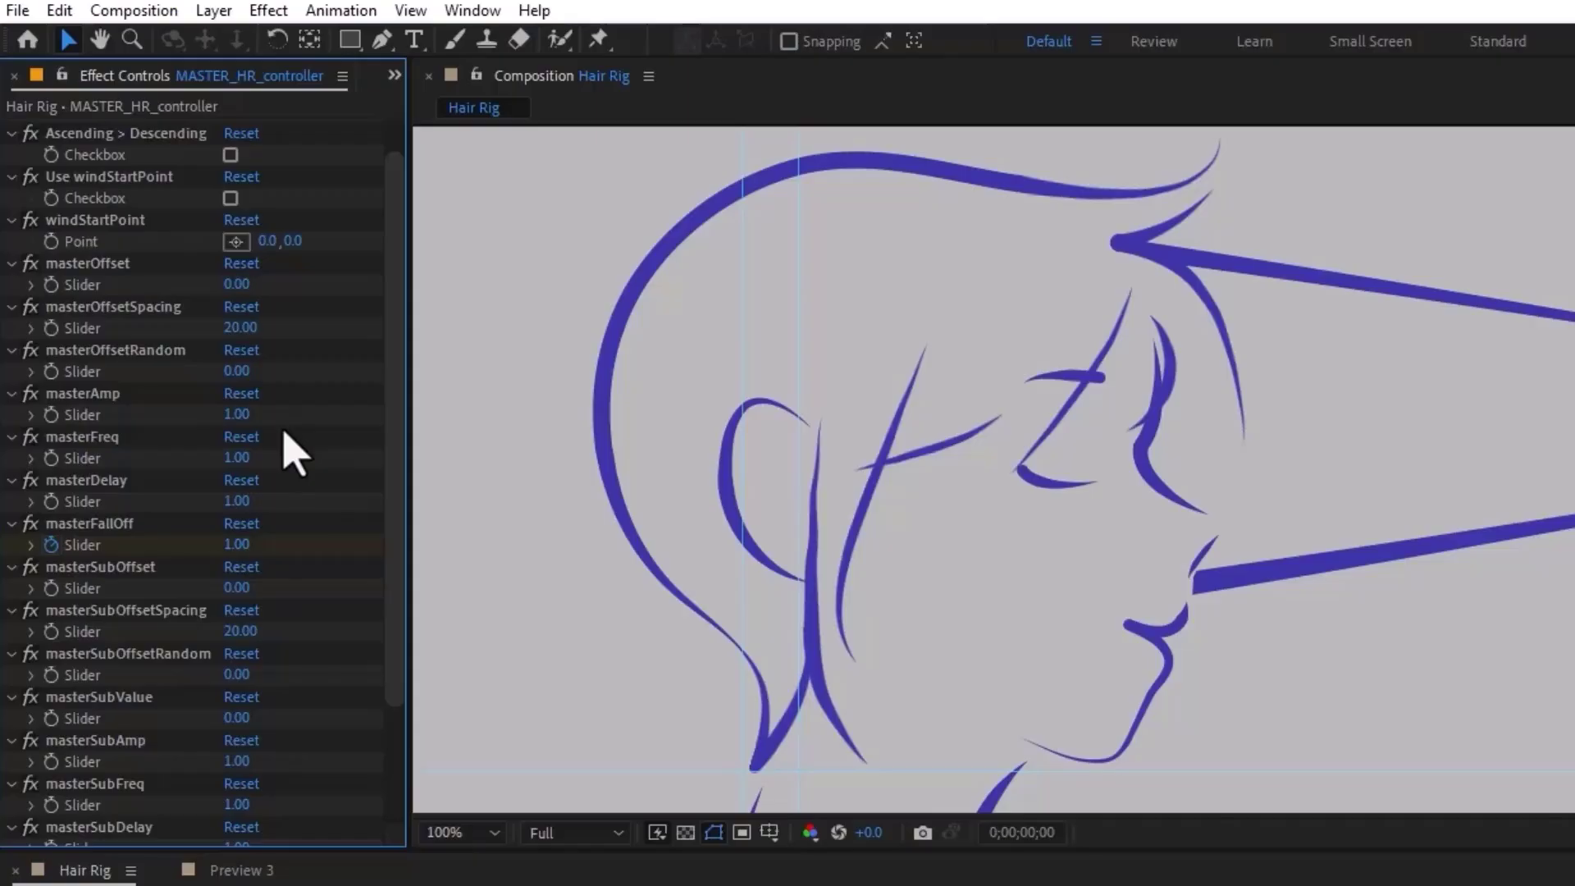
{"action": "scroll", "coordinate": [292, 452], "scroll_direction": "up", "scroll_amount": 1}
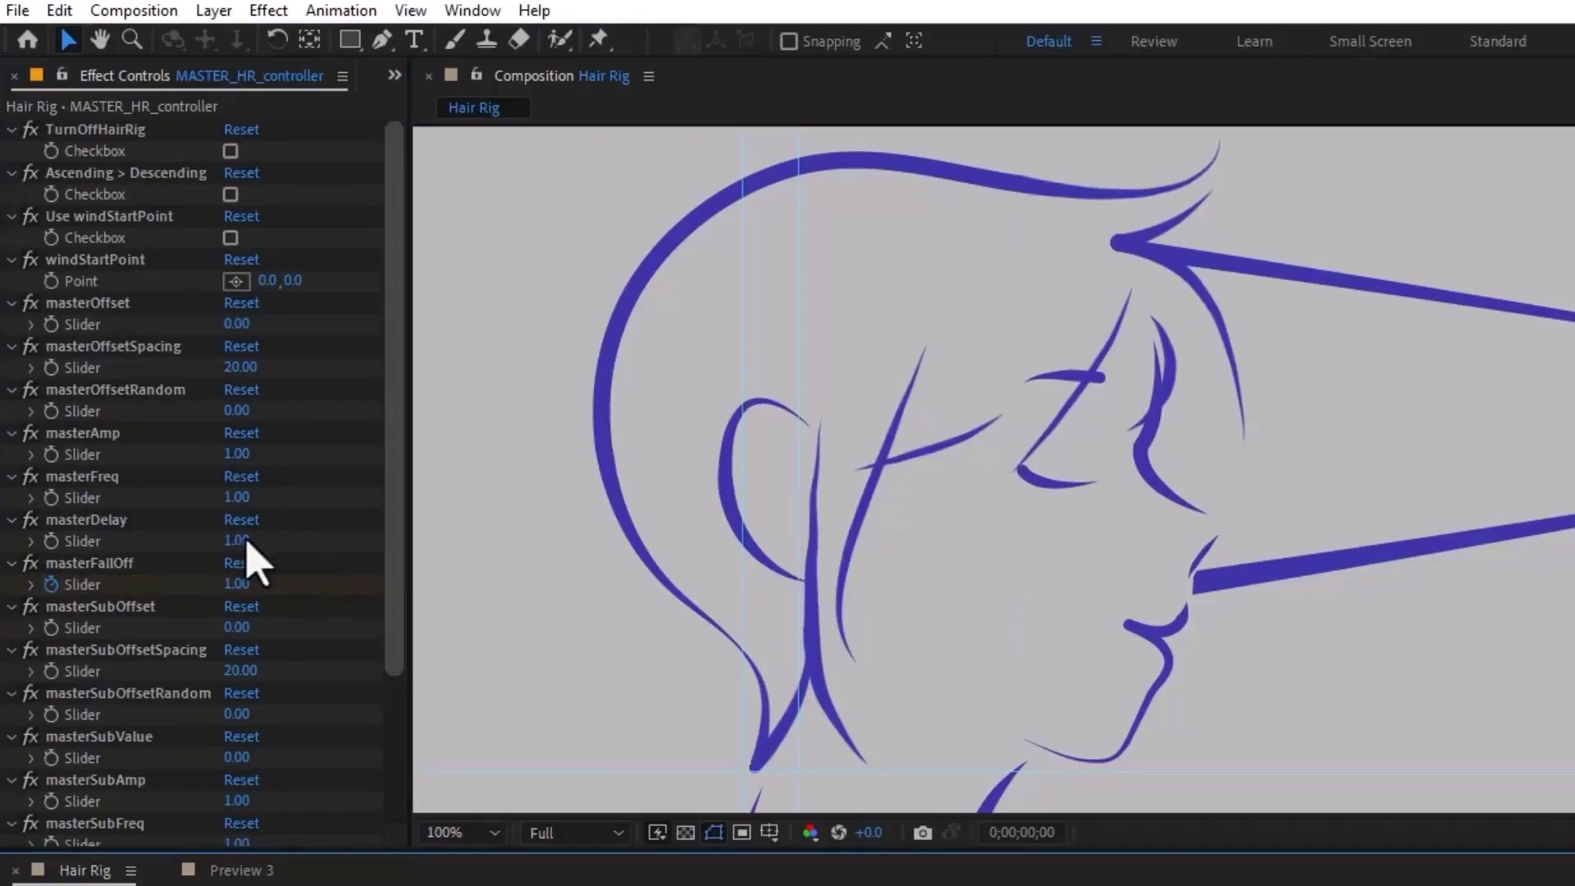
{"action": "left_click", "coordinate": [236, 456]}
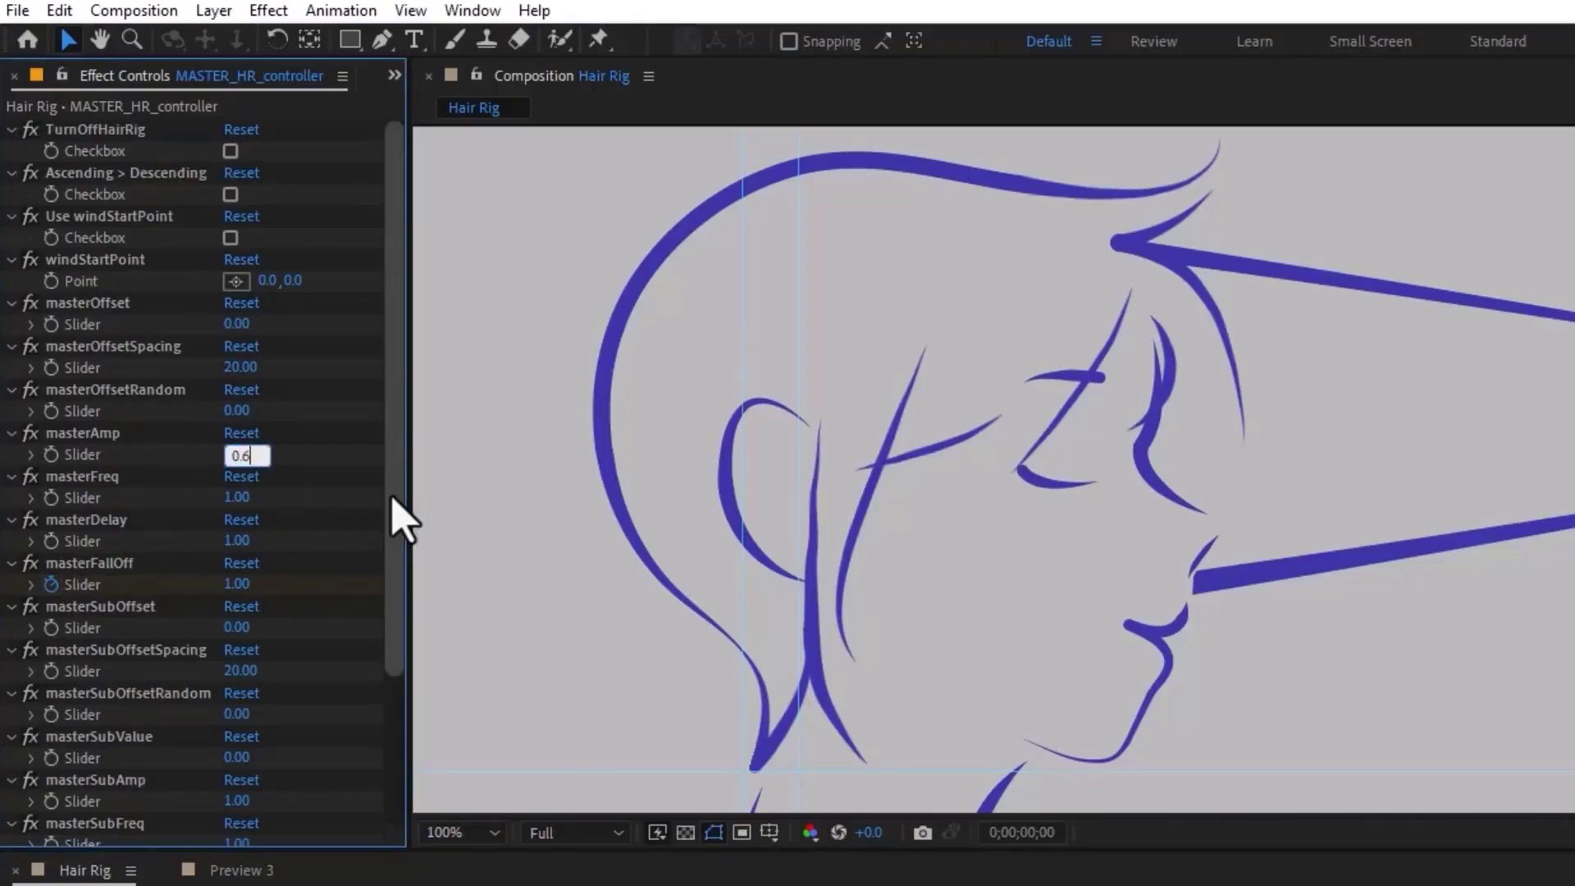
{"action": "key", "text": "Return"}
{"action": "key", "text": "space"}
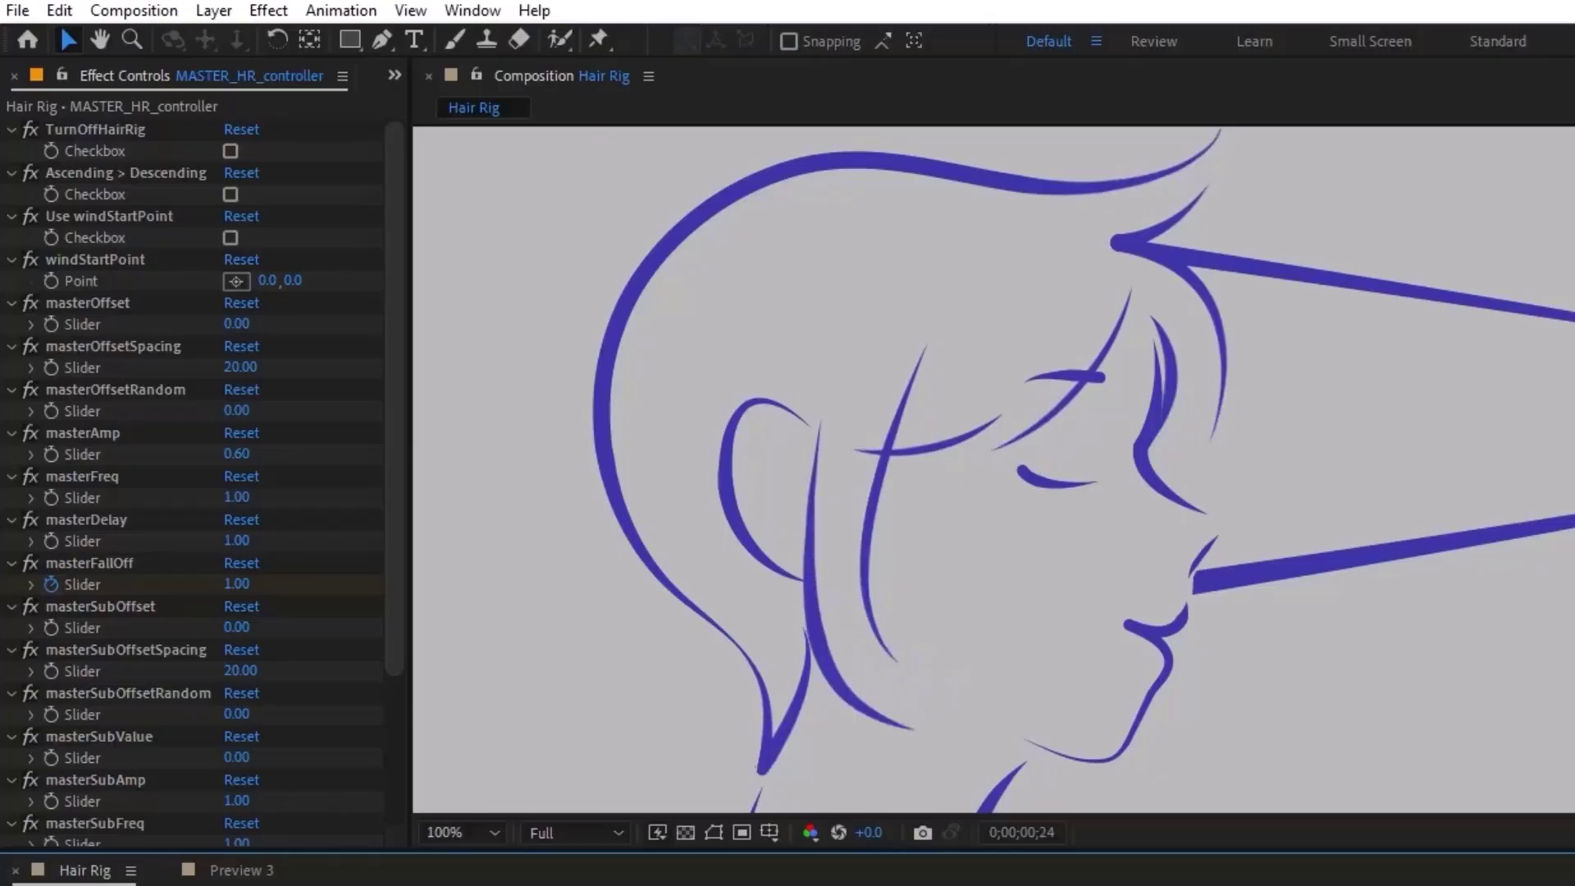
{"action": "key", "text": "space"}
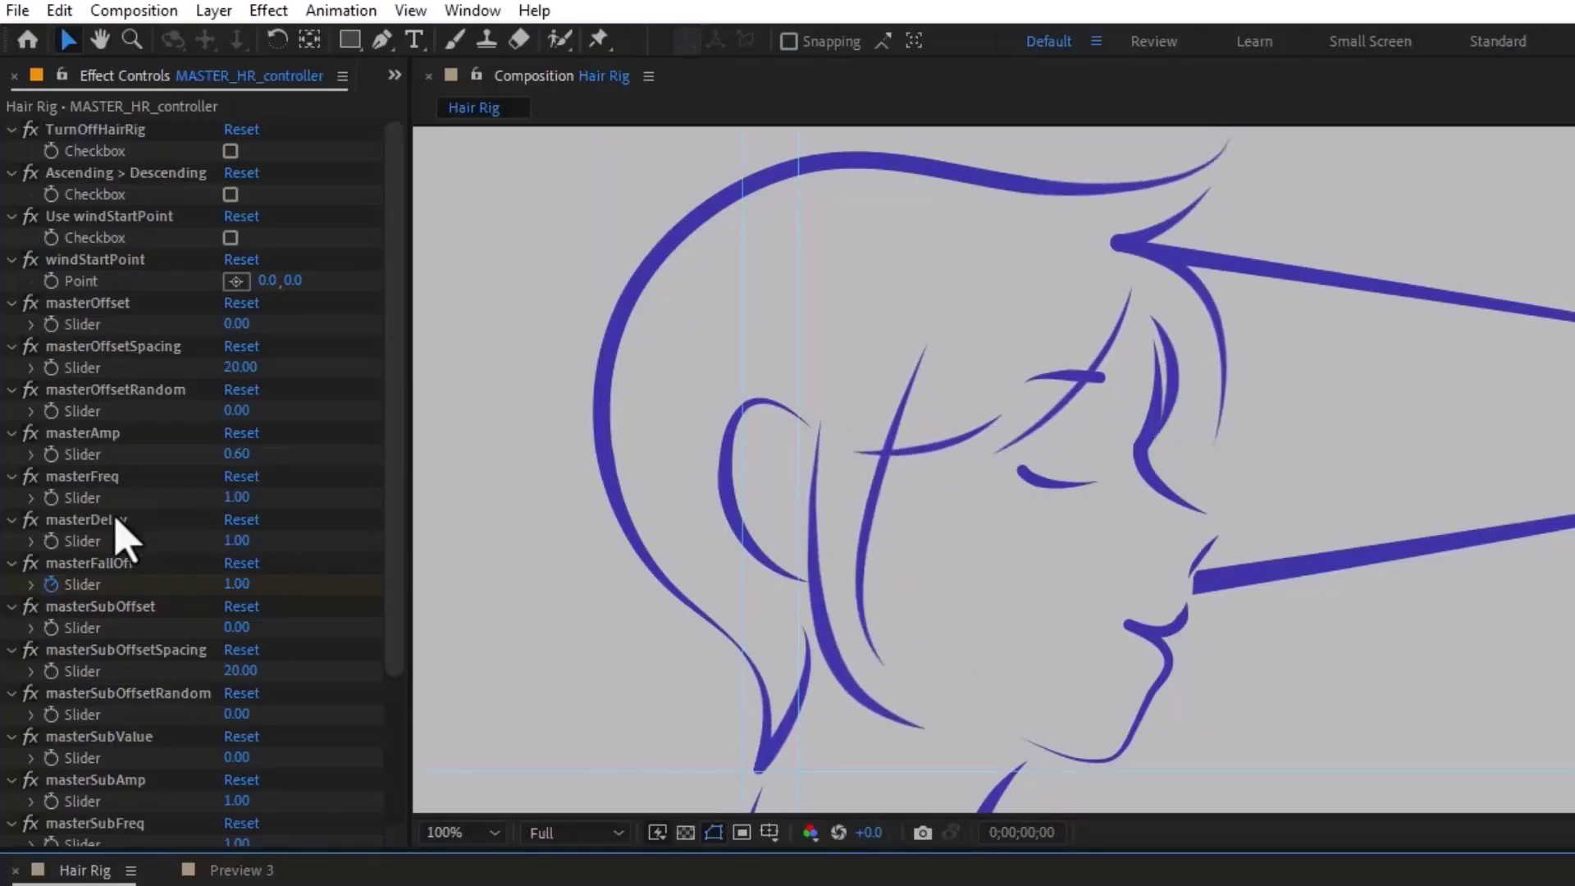
Set masterFreq to 0.8 and masterDelay to 0.2, then preview the hair
{"action": "left_click", "coordinate": [236, 497]}
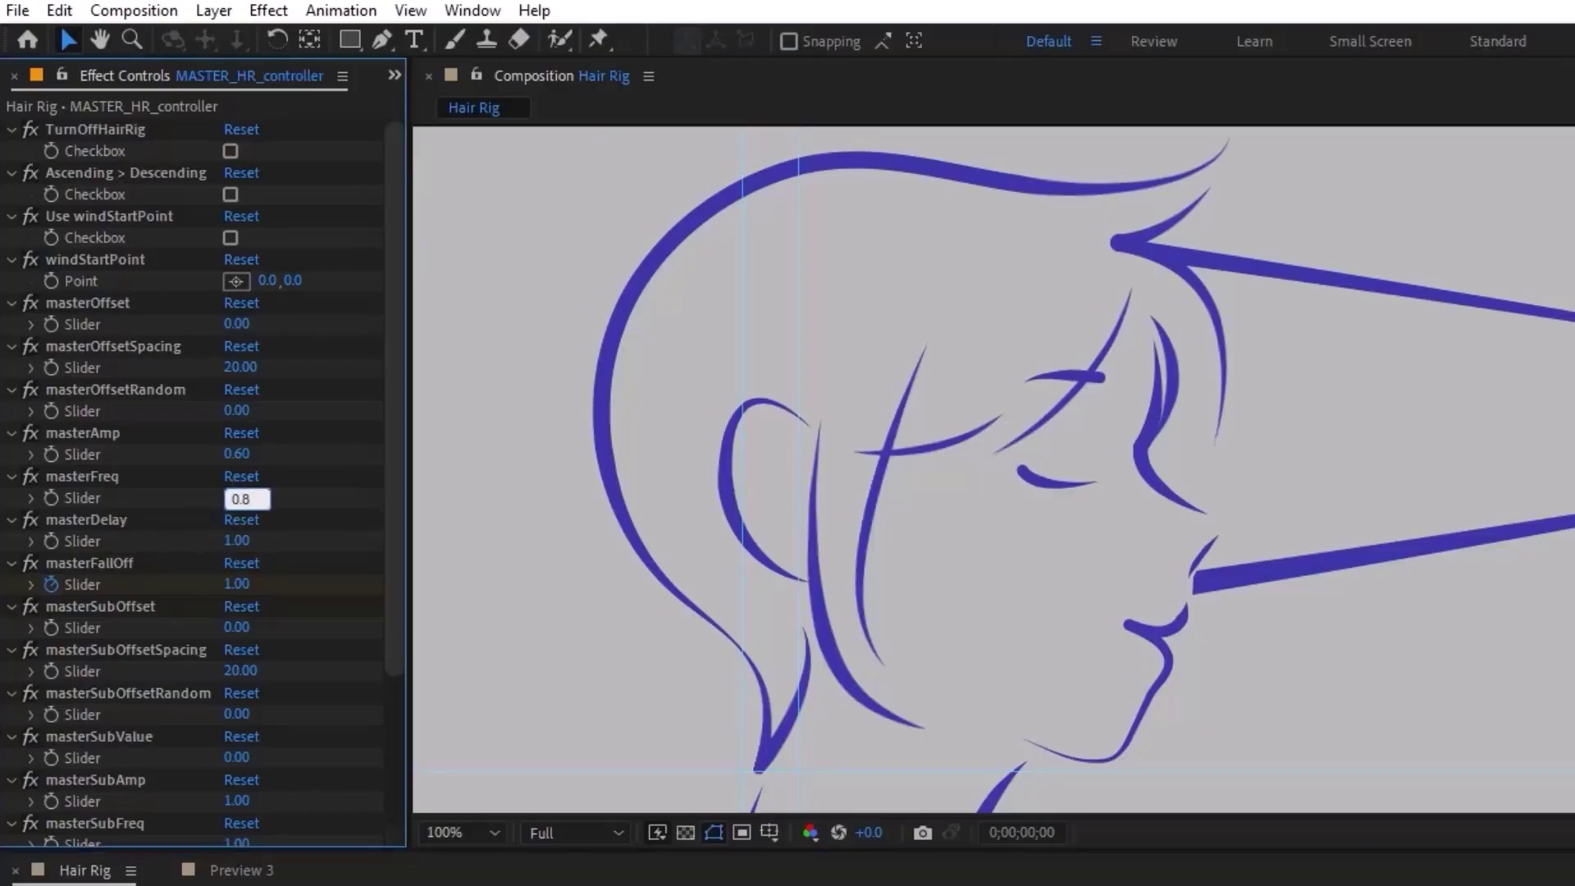
{"action": "type", "text": "0.8"}
{"action": "key", "text": "Return"}
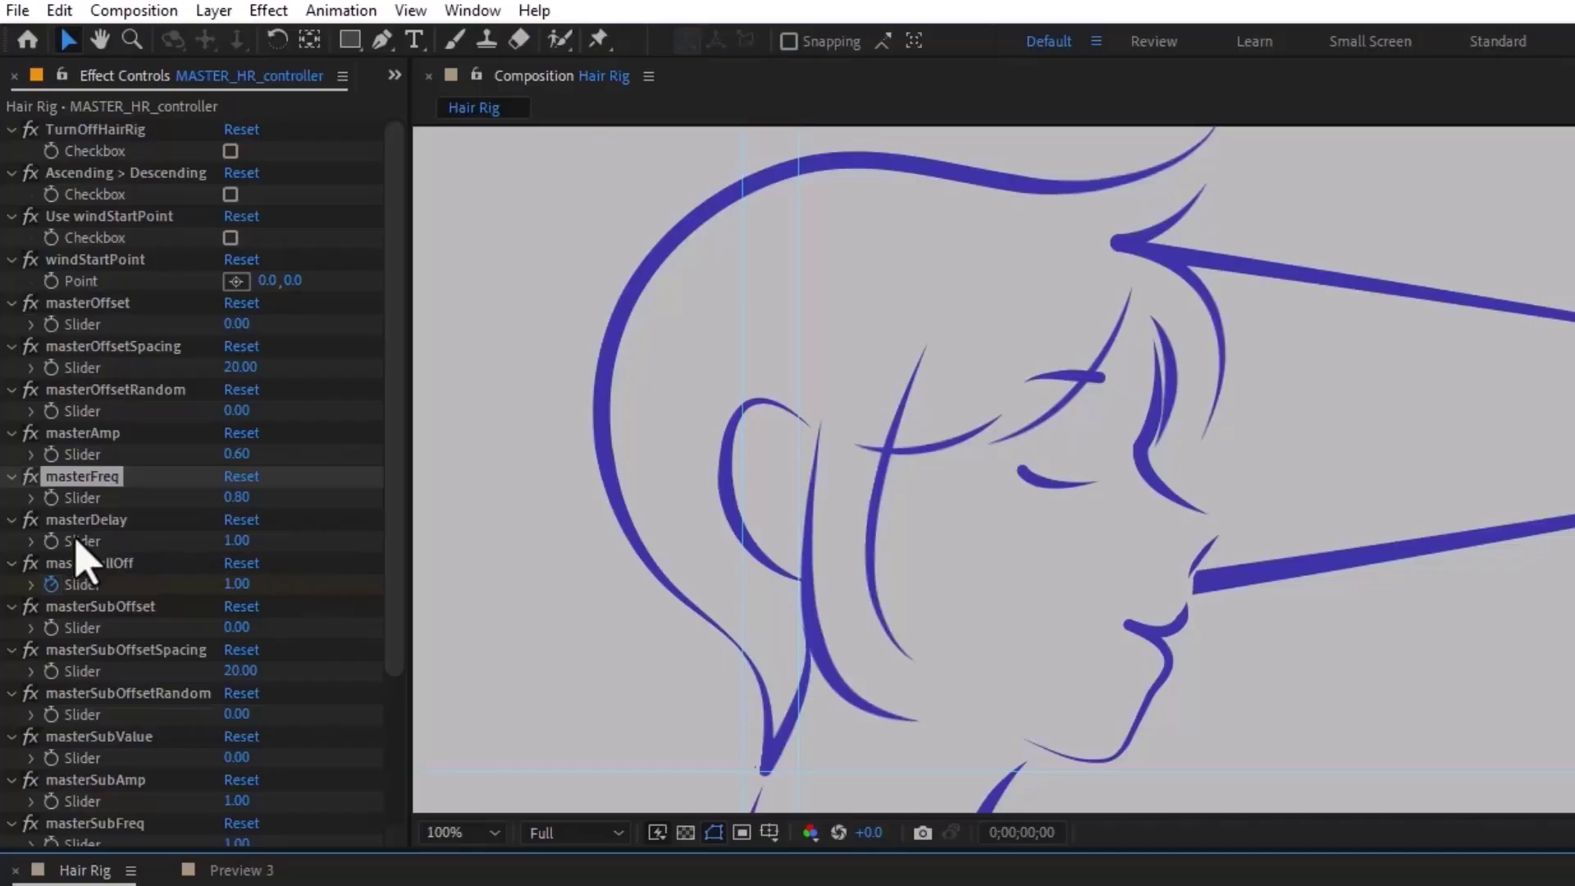
{"action": "left_click", "coordinate": [236, 542]}
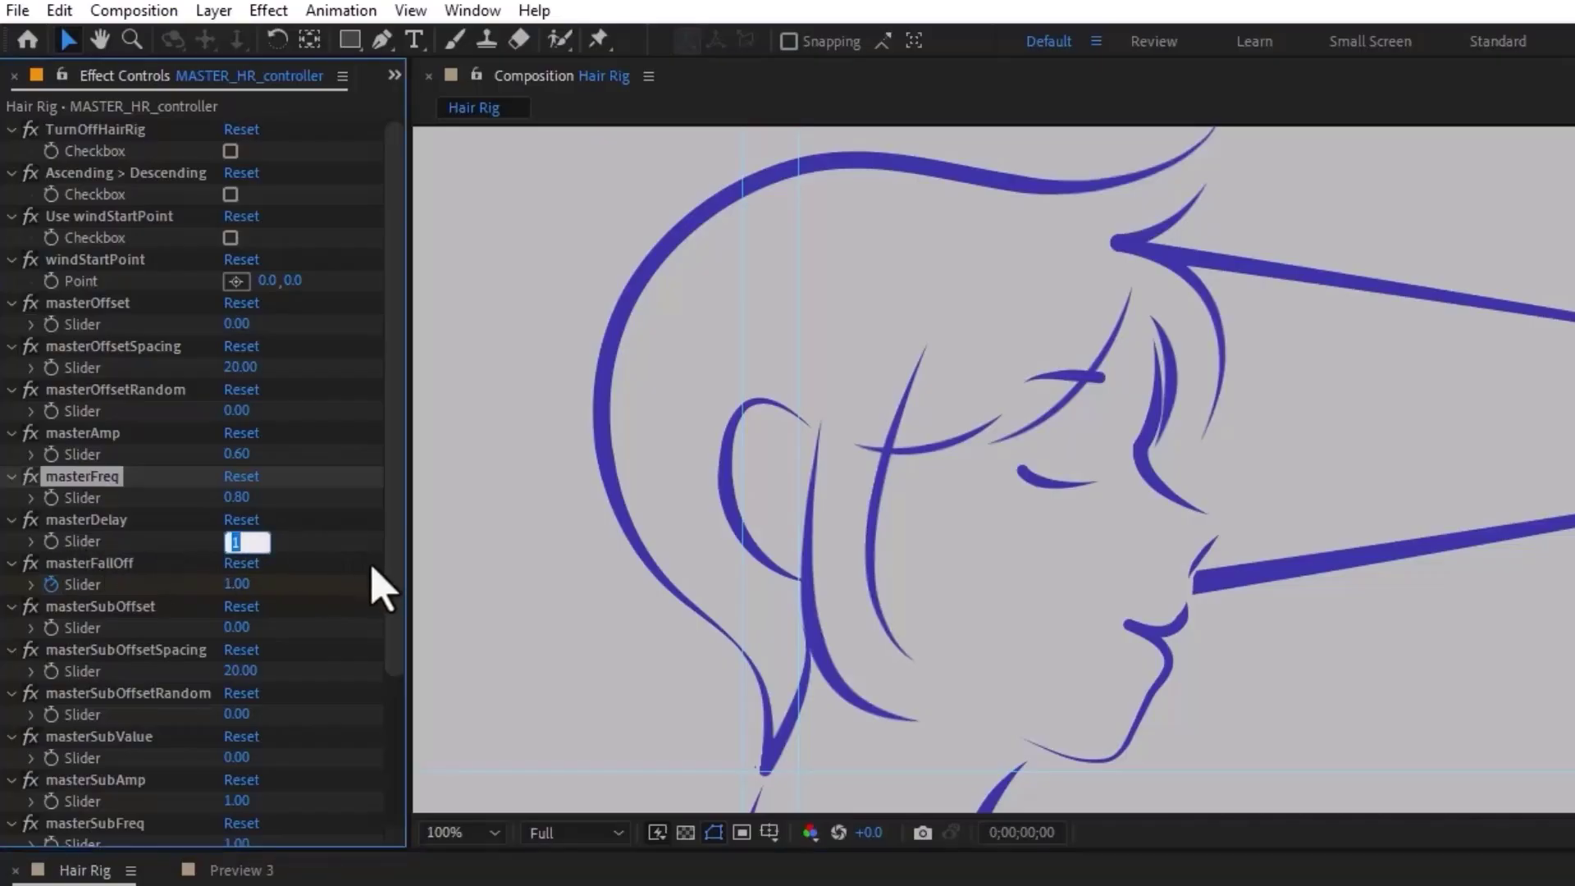
{"action": "type", "text": "0.2"}
{"action": "key", "text": "Return"}
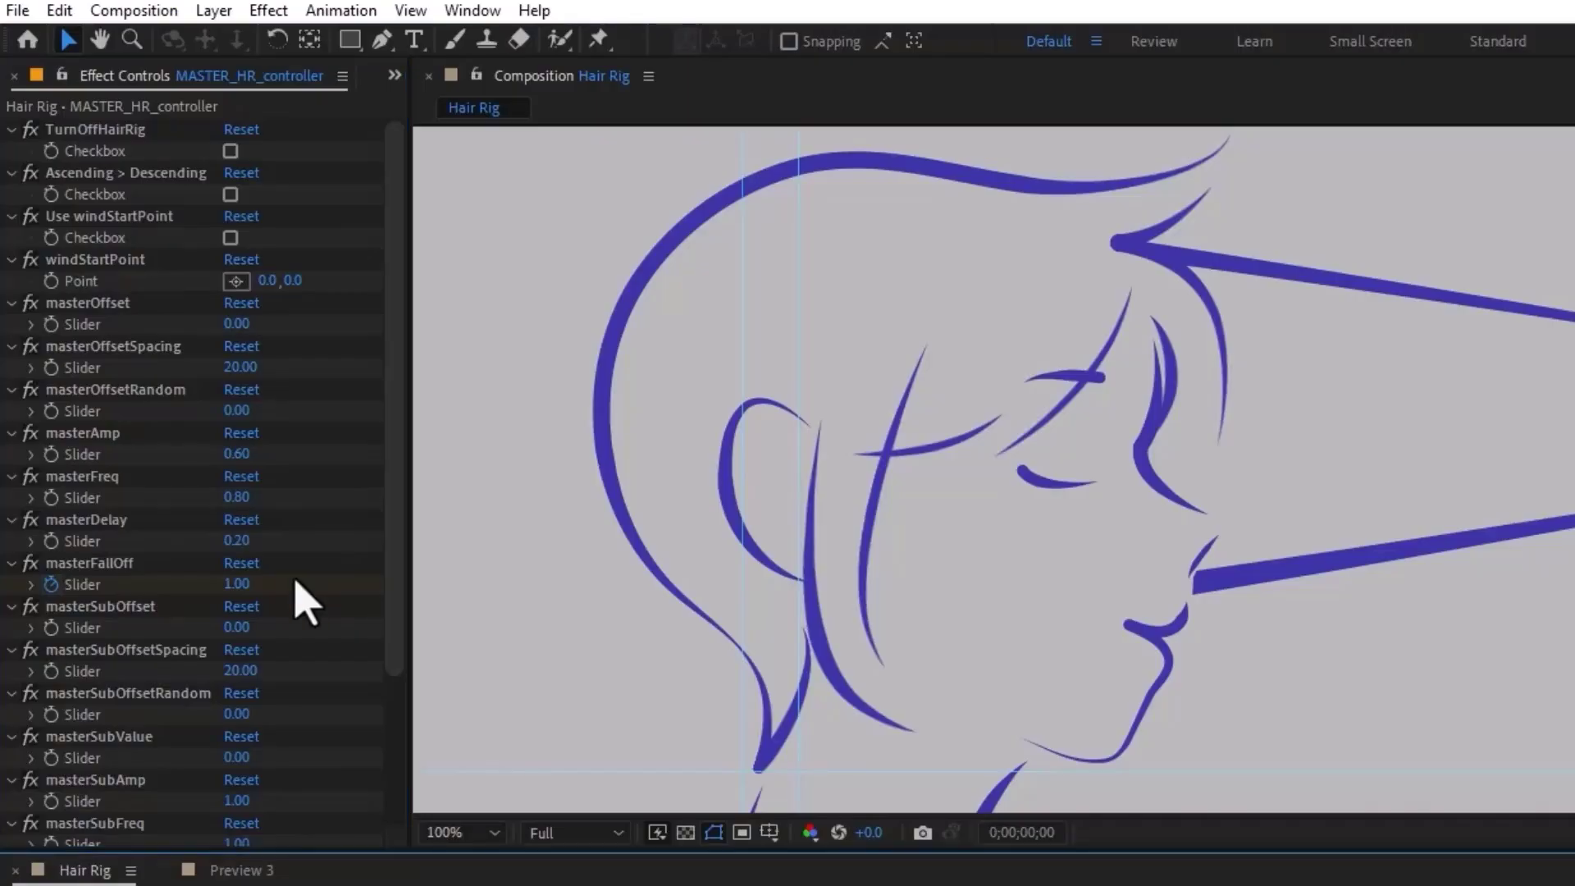
{"action": "key", "text": "space"}
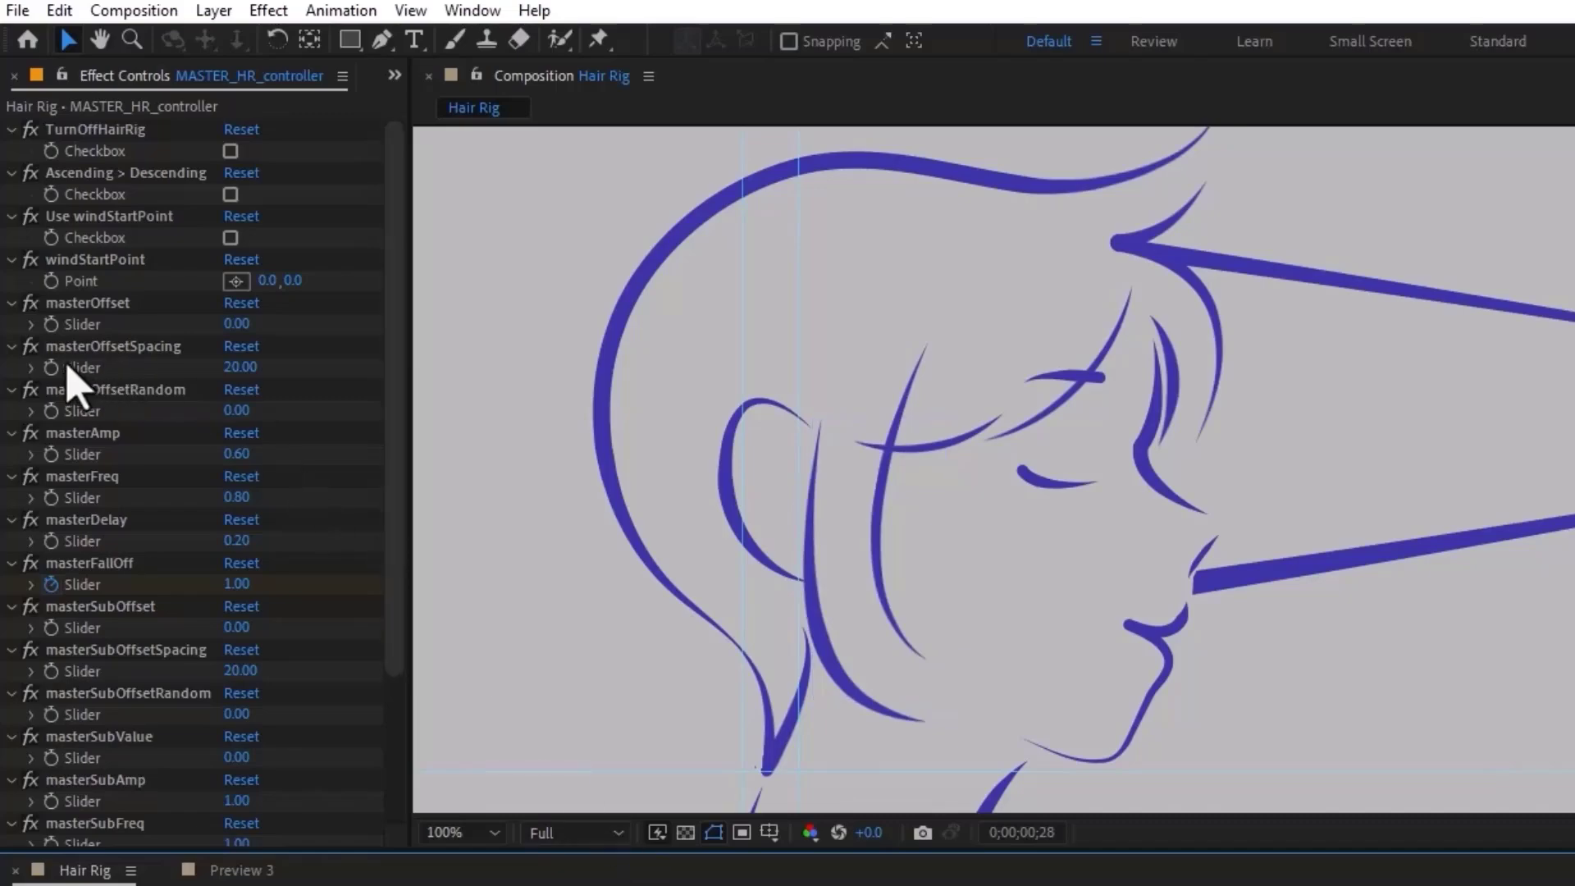
Change masterOffsetSpacing from 20 to 10 during playback and zoom the viewer out to 50%
{"action": "left_click", "coordinate": [237, 367]}
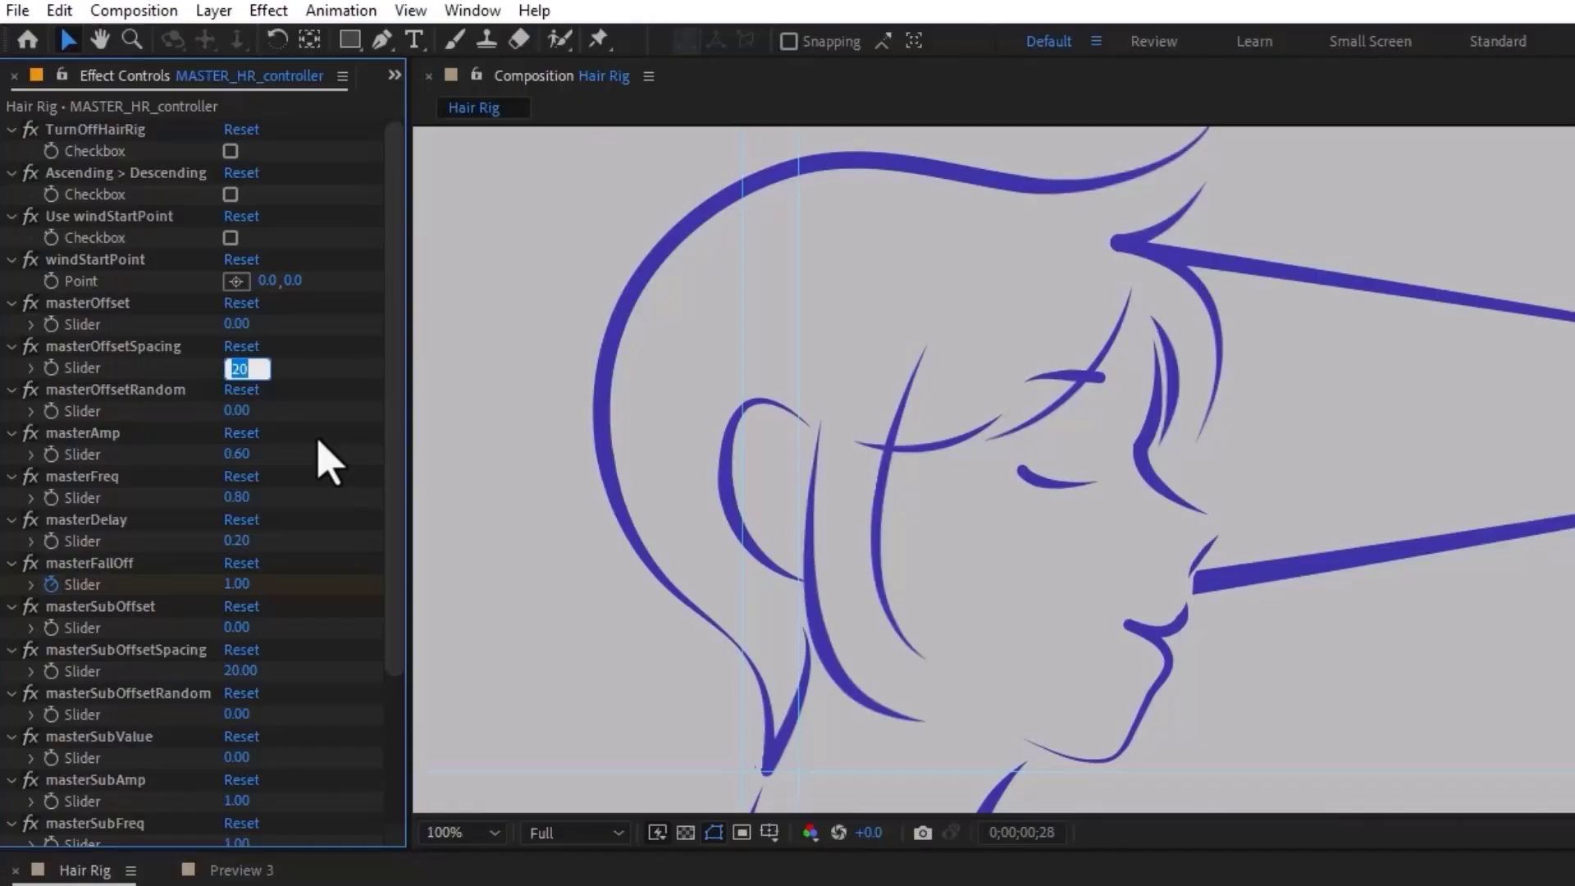
{"action": "key", "text": "Return"}
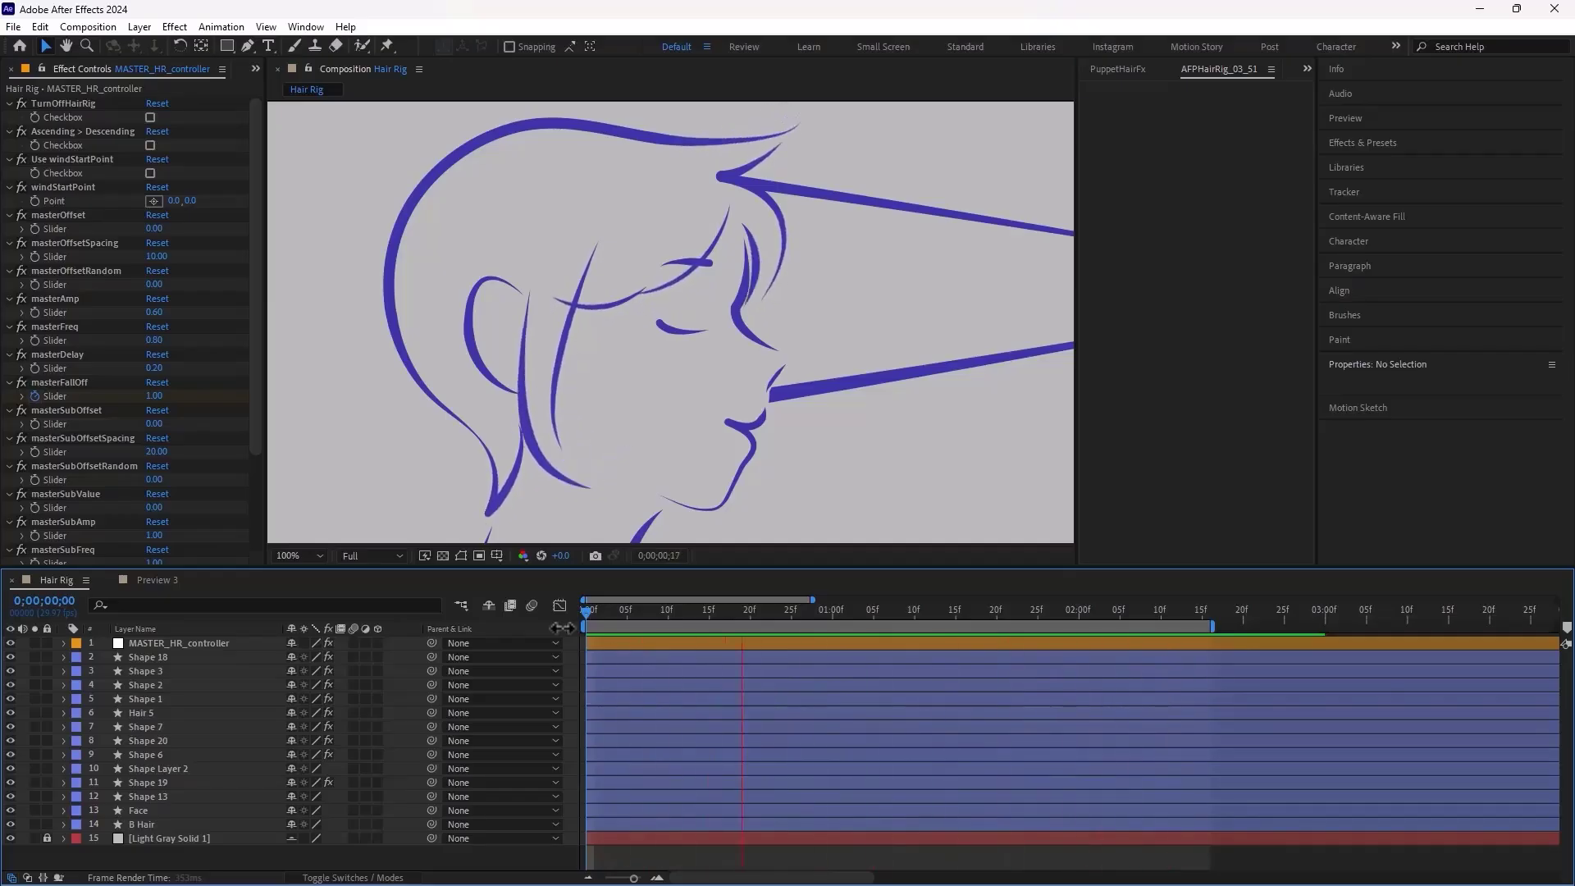
{"action": "scroll", "coordinate": [588, 426], "scroll_direction": "down", "scroll_amount": 2}
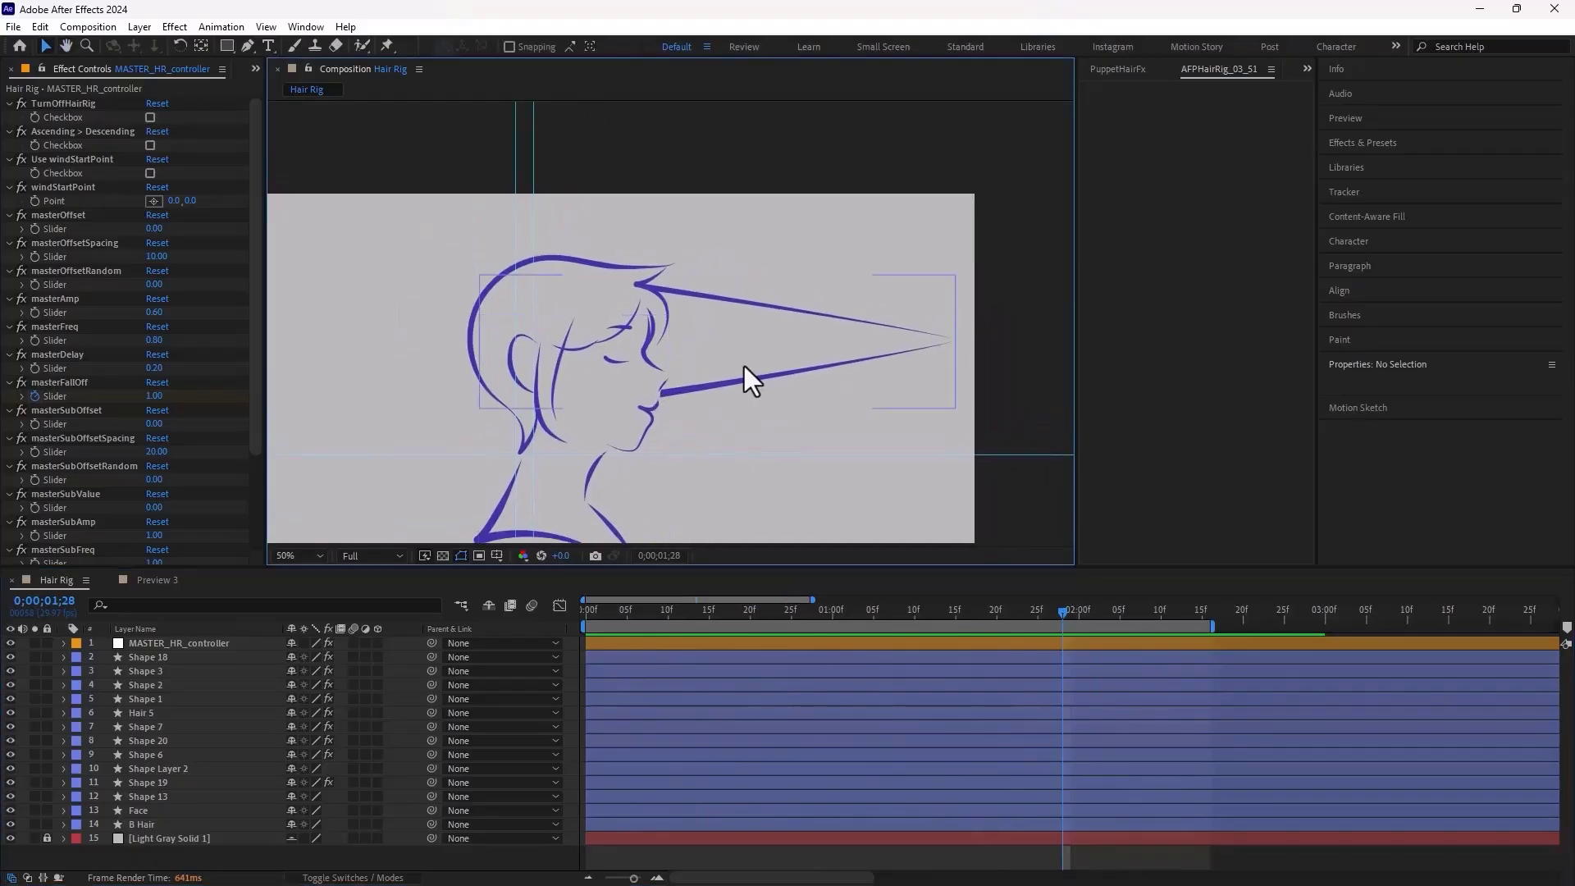
Precompose the B Hair layer into B Hair Comp 2, moving all attributes into it
{"action": "left_click", "coordinate": [745, 366]}
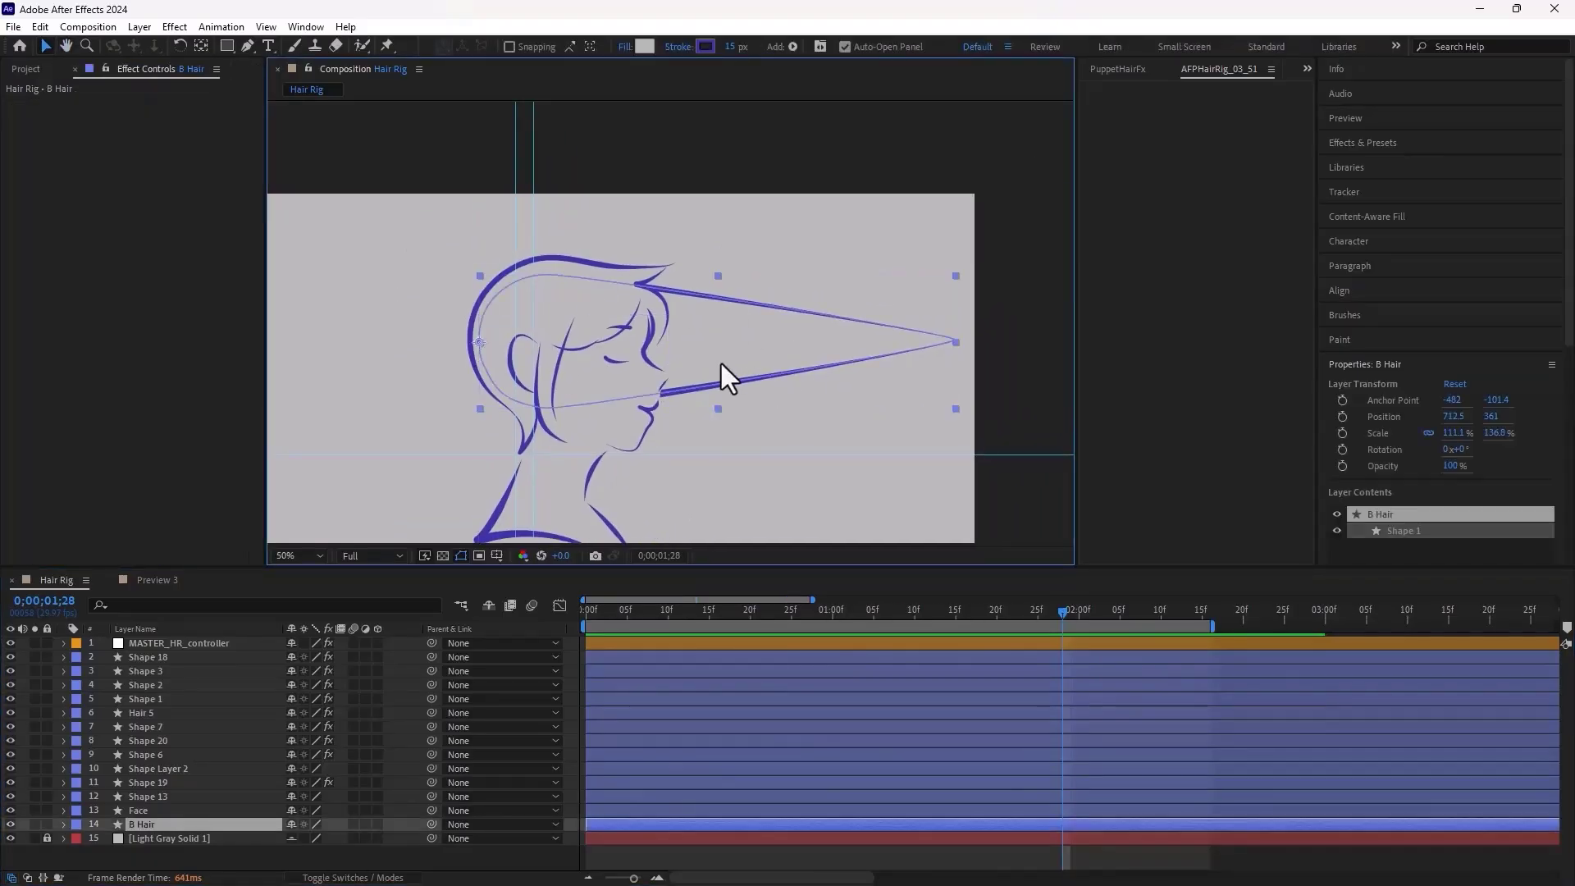
{"action": "left_click_drag", "start_coordinate": [661, 457], "coordinate": [661, 377]}
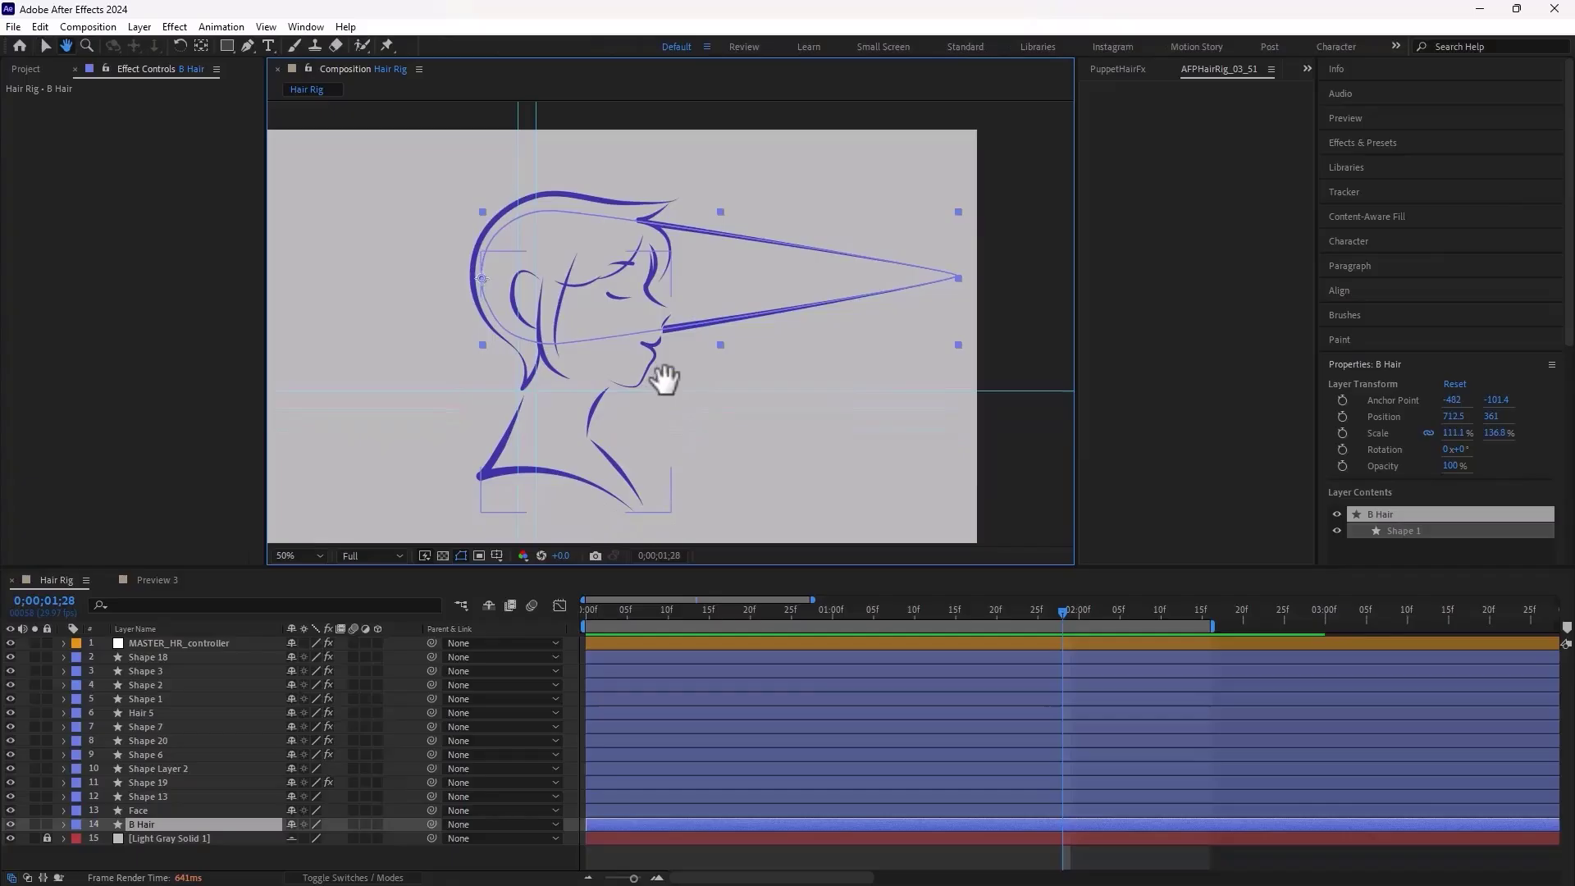
{"action": "key", "text": "v"}
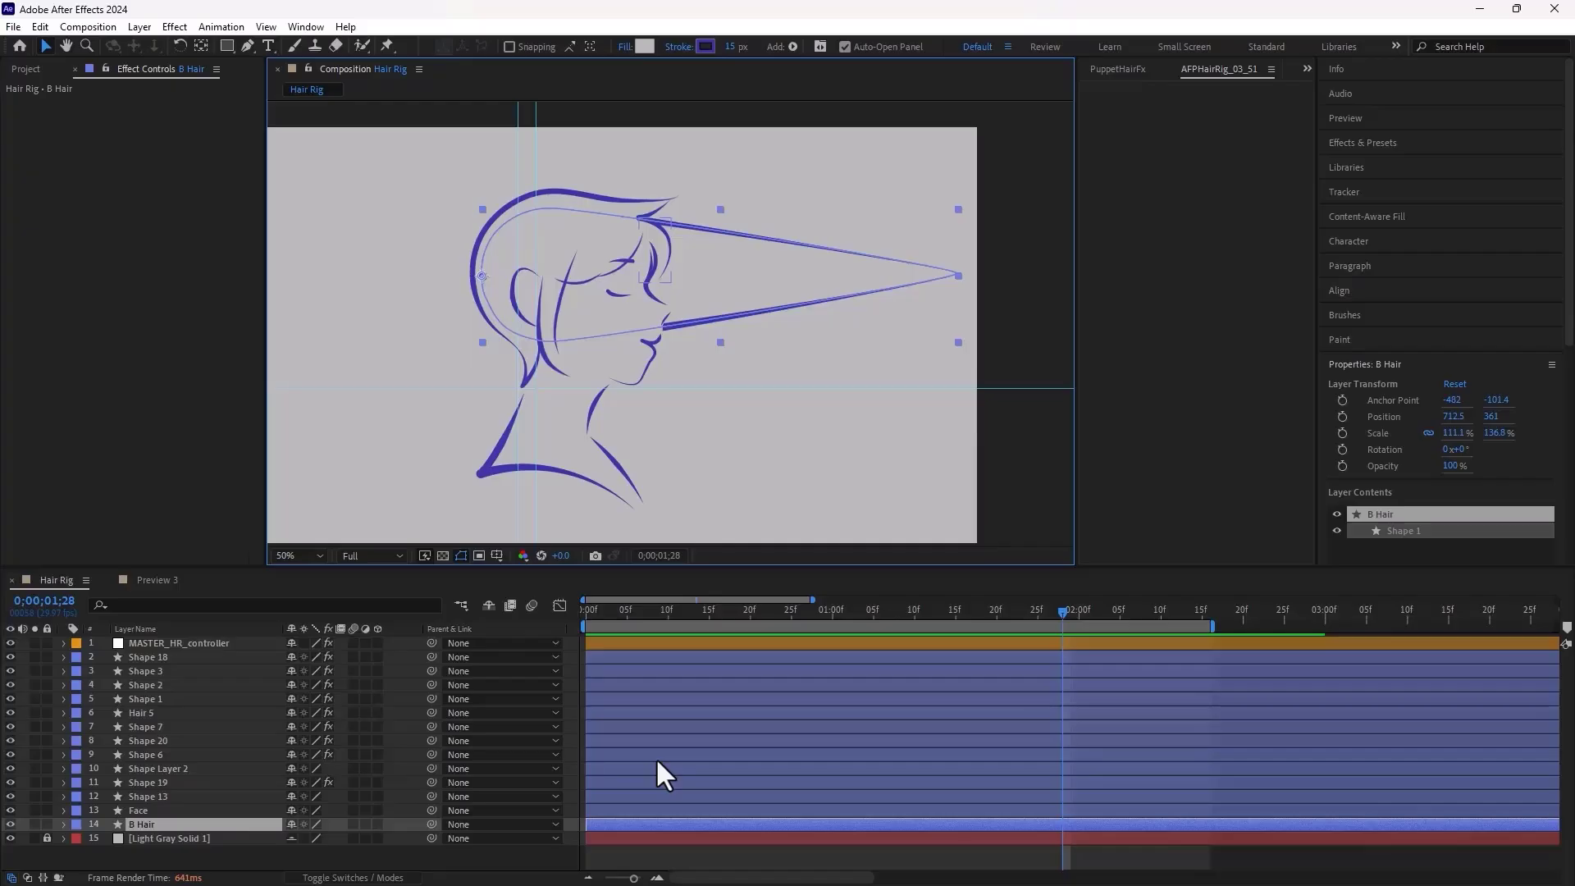
{"action": "key", "text": "ctrl+shift+c"}
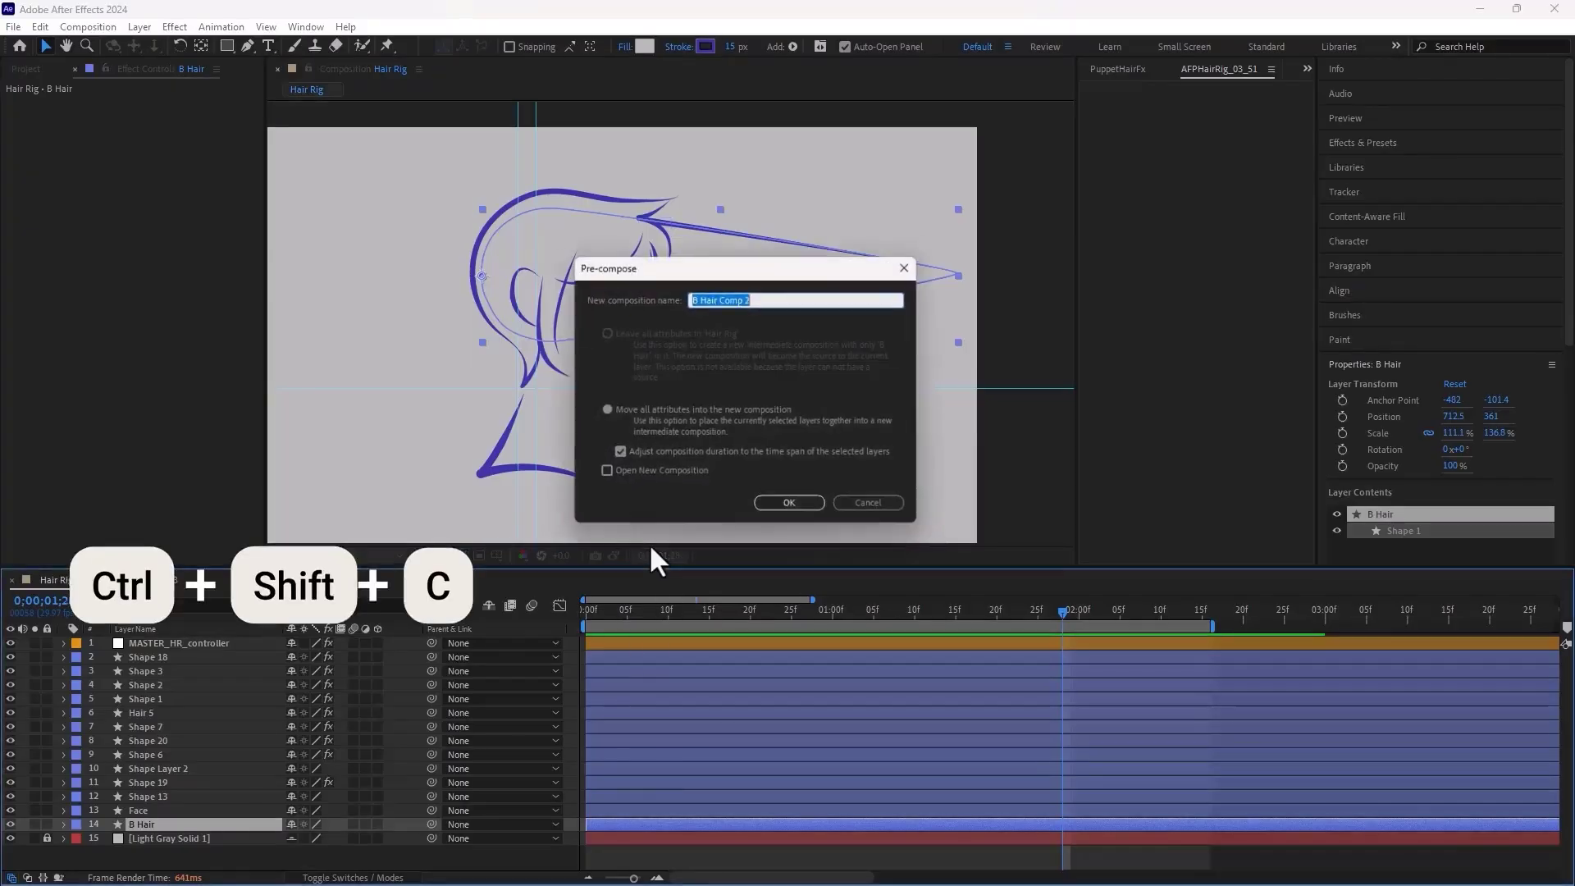
{"action": "left_click_drag", "start_coordinate": [720, 256], "coordinate": [676, 314]}
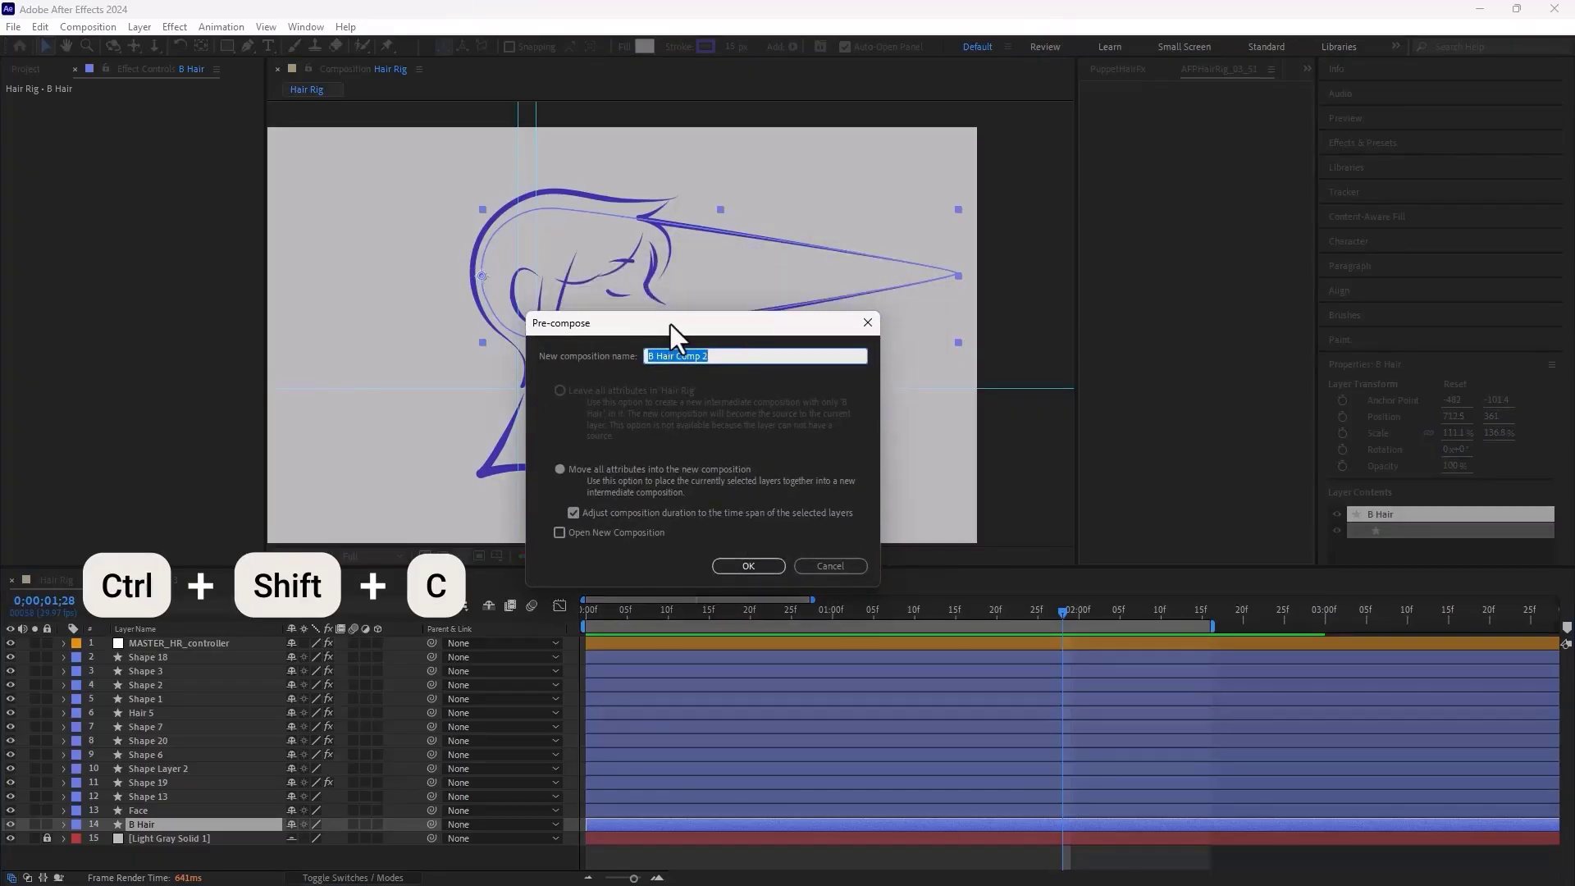
{"action": "left_click", "coordinate": [743, 566]}
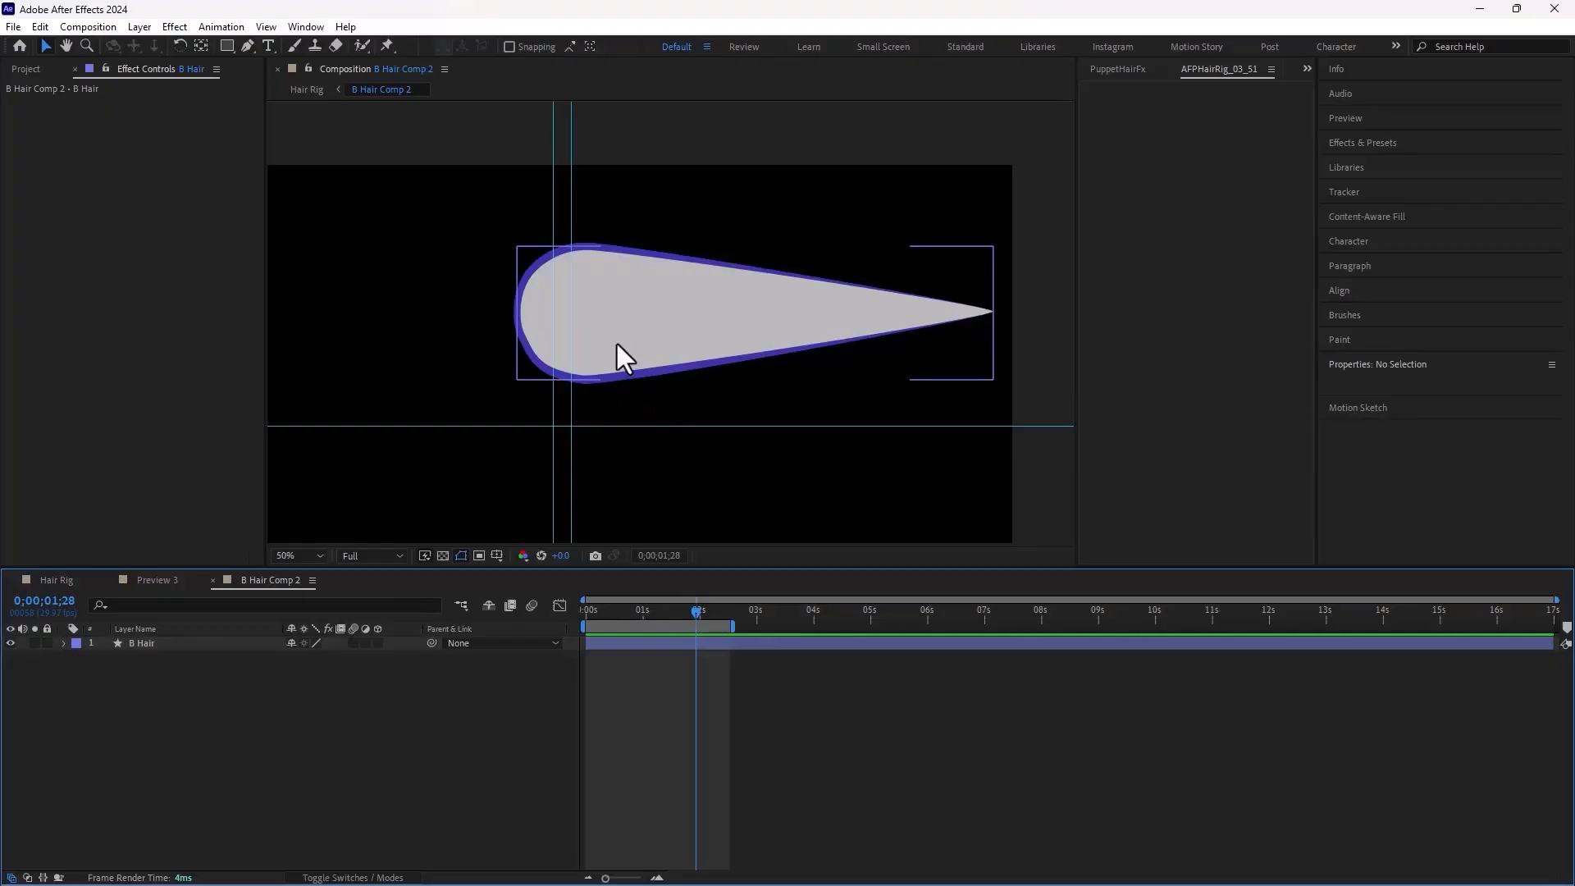
Place eight puppet pins along the B Hair shape, from its rounded head to its pointed tip
{"action": "left_click", "coordinate": [630, 323]}
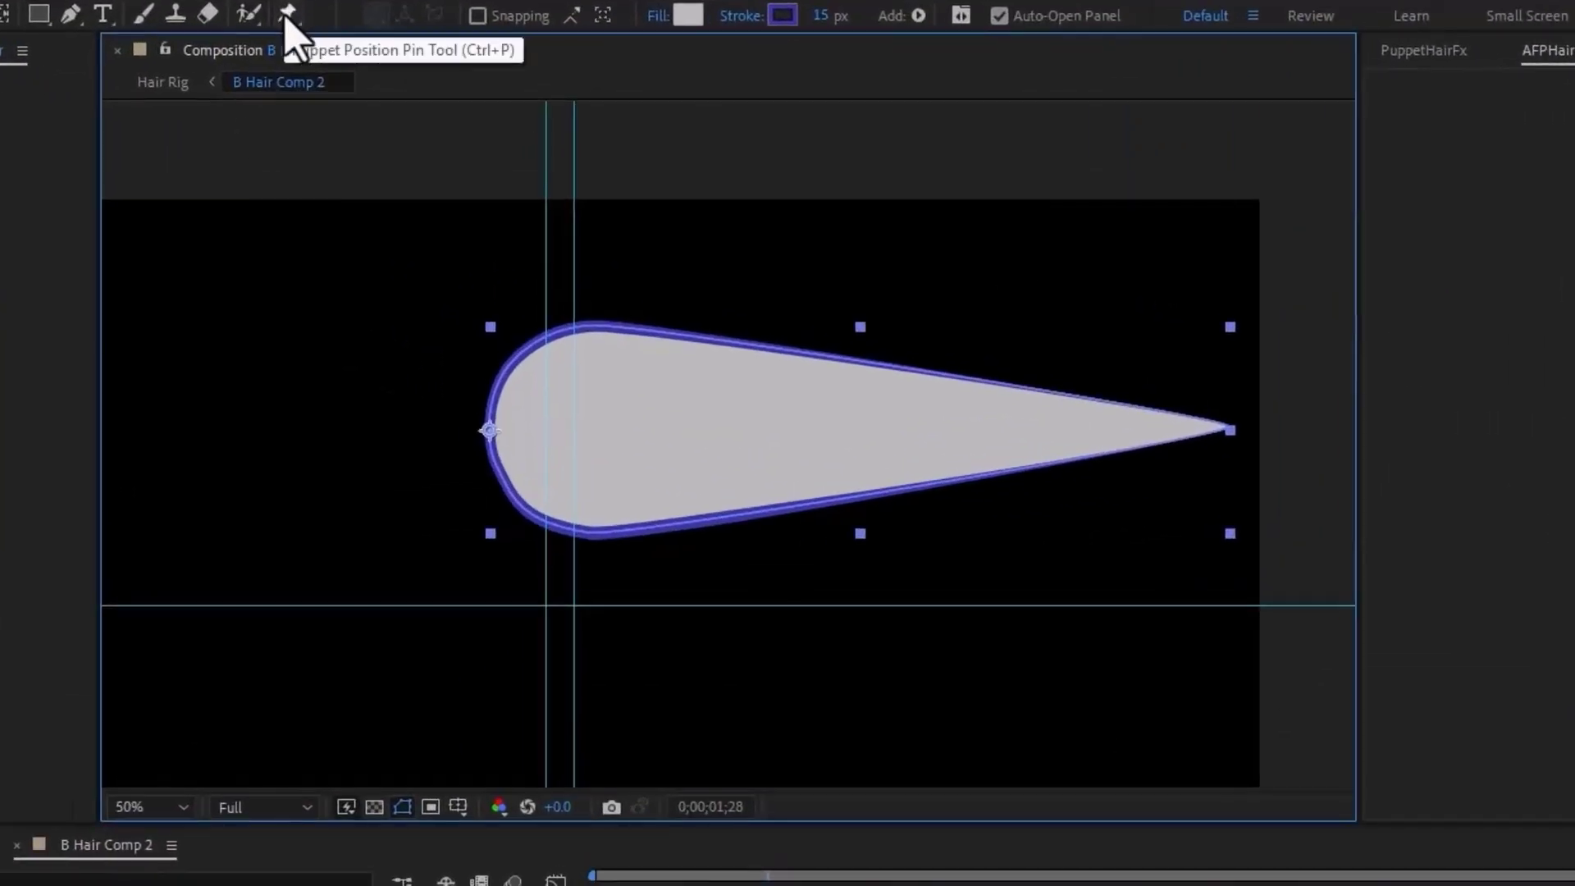
{"action": "left_click", "coordinate": [287, 15]}
{"action": "key", "text": "period"}
{"action": "left_click_drag", "start_coordinate": [464, 307], "coordinate": [562, 310]}
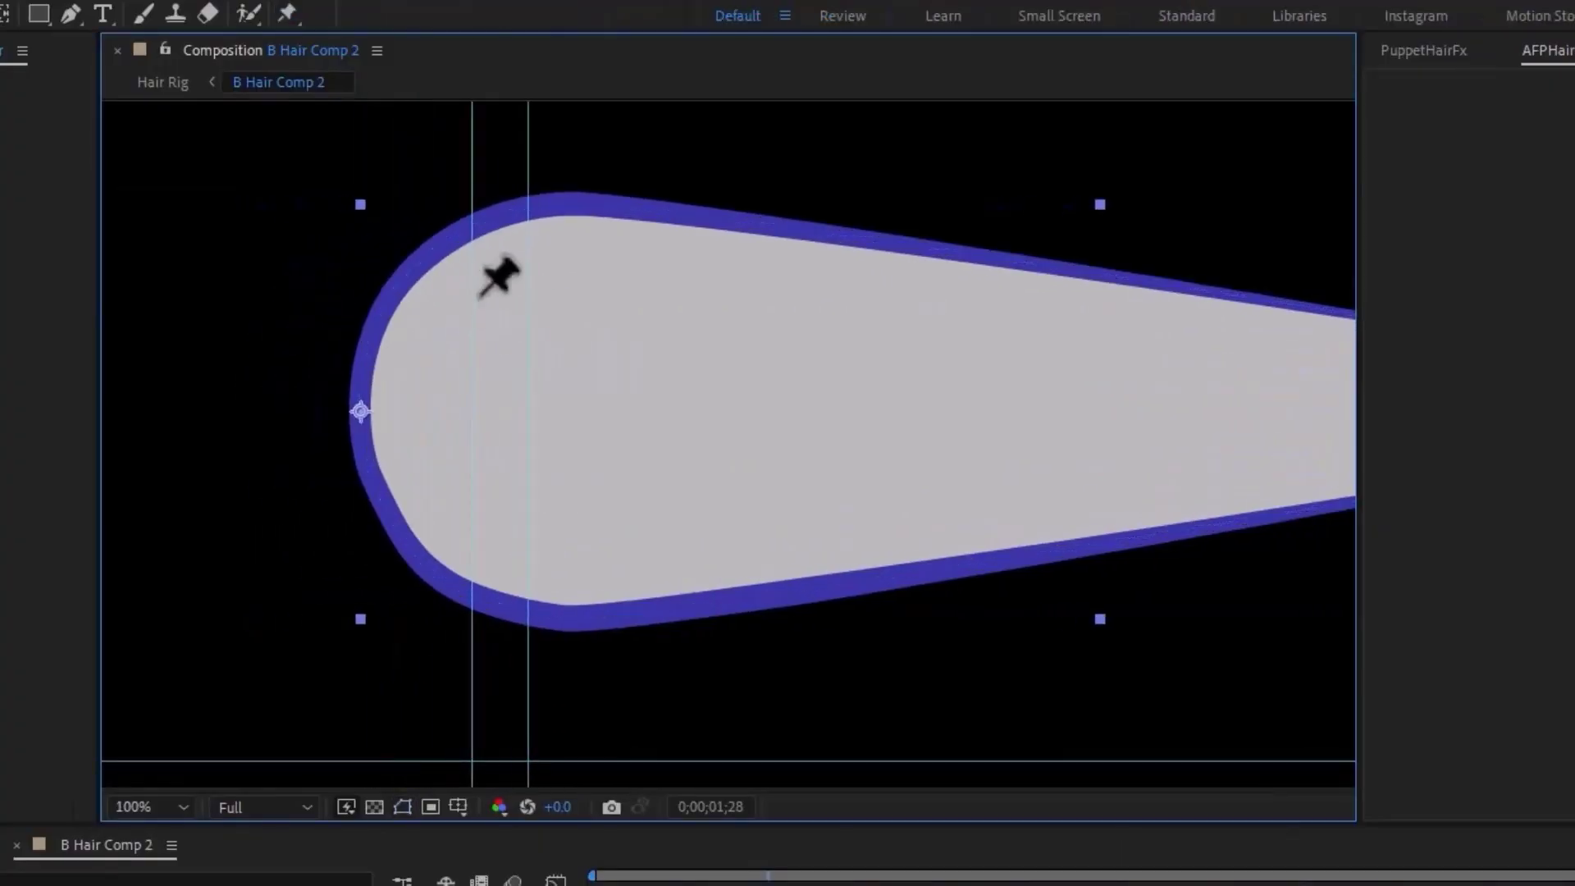
{"action": "left_click", "coordinate": [502, 233]}
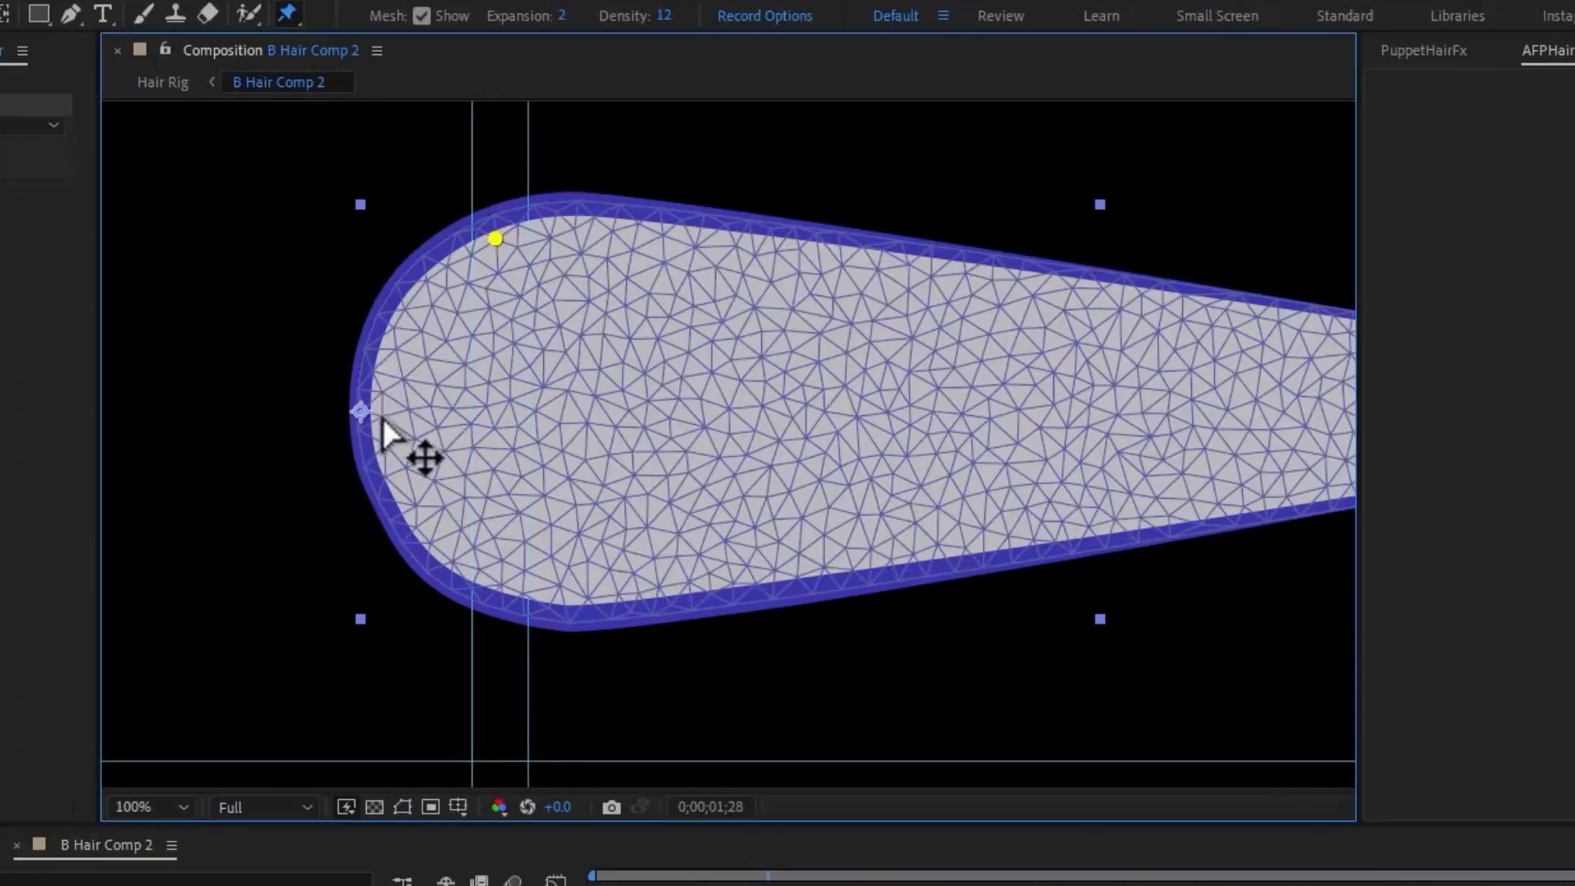
{"action": "left_click", "coordinate": [374, 410]}
{"action": "left_click", "coordinate": [486, 593]}
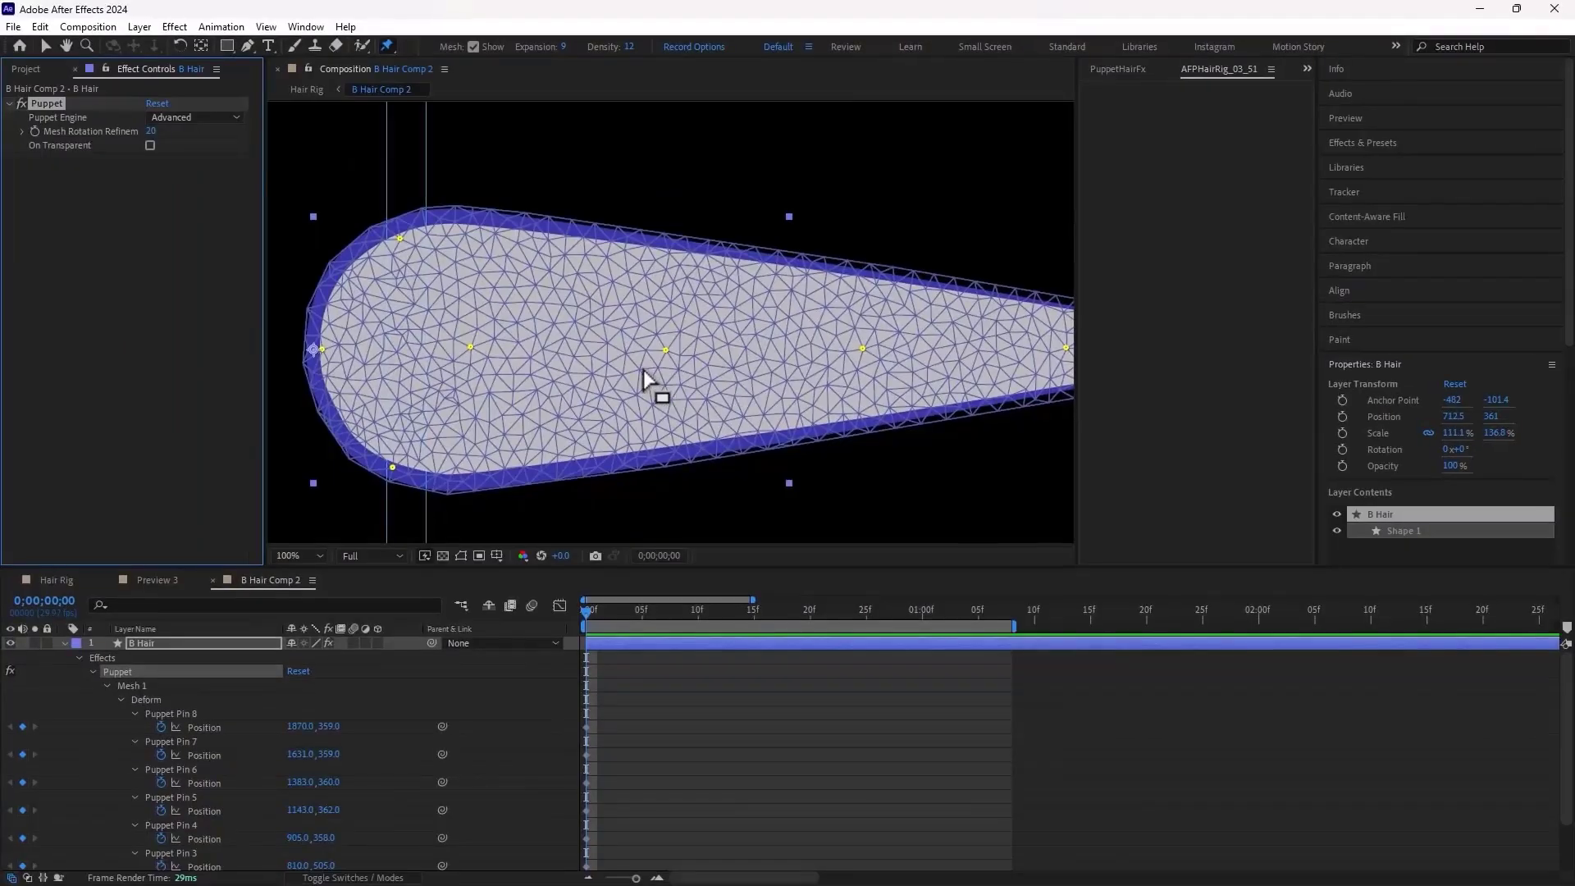
{"action": "key", "text": "comma"}
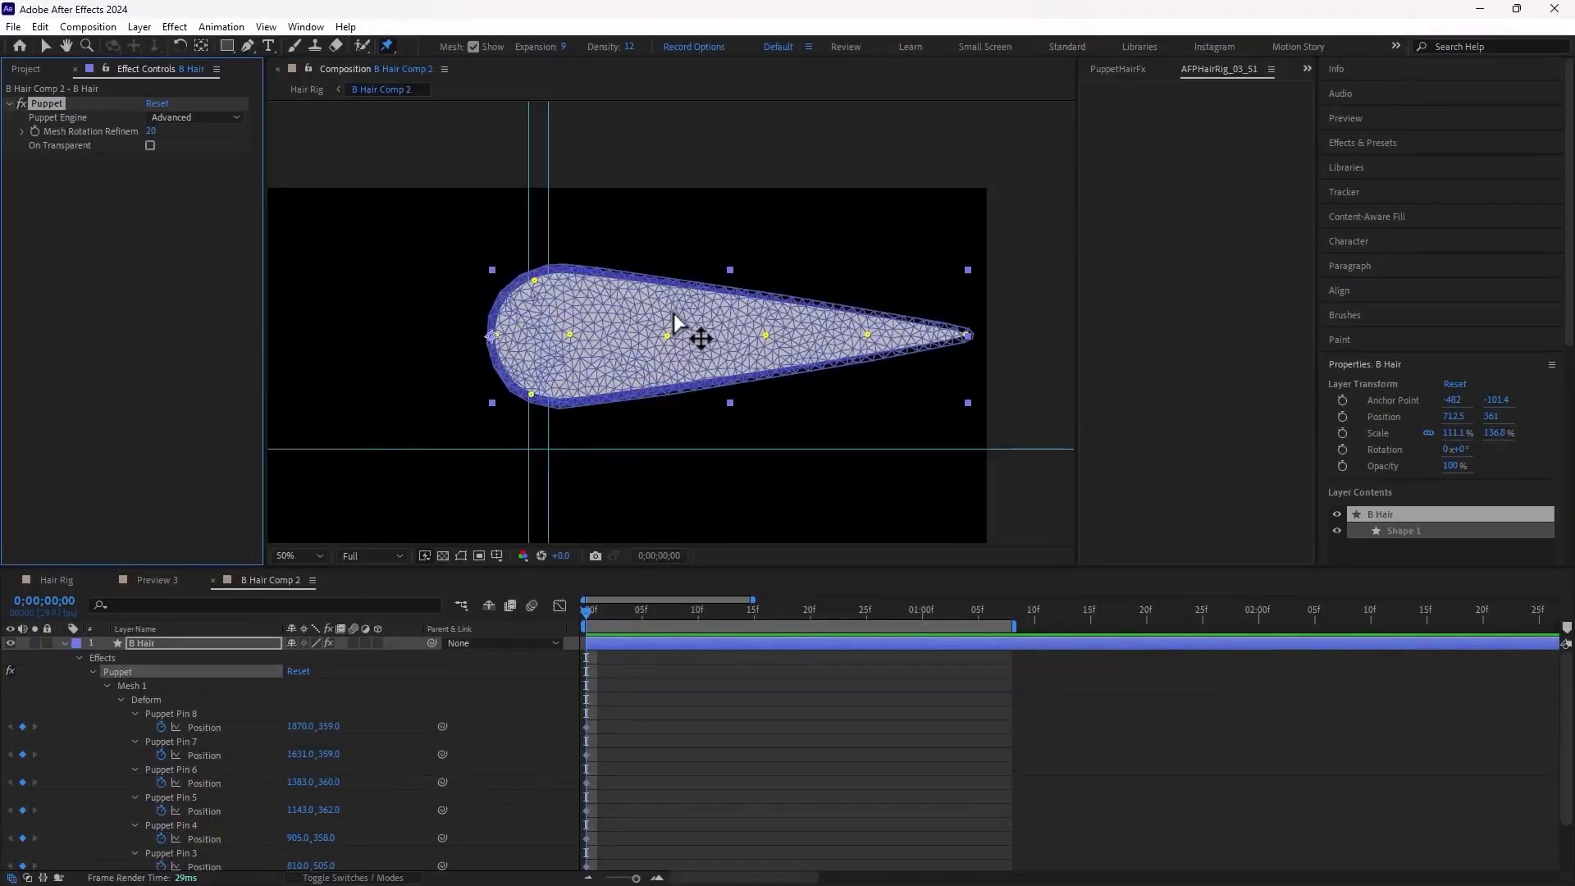
Switch back to the Selection tool and select the Position keyframes of Puppet Pins 1–3
{"action": "key", "text": "v"}
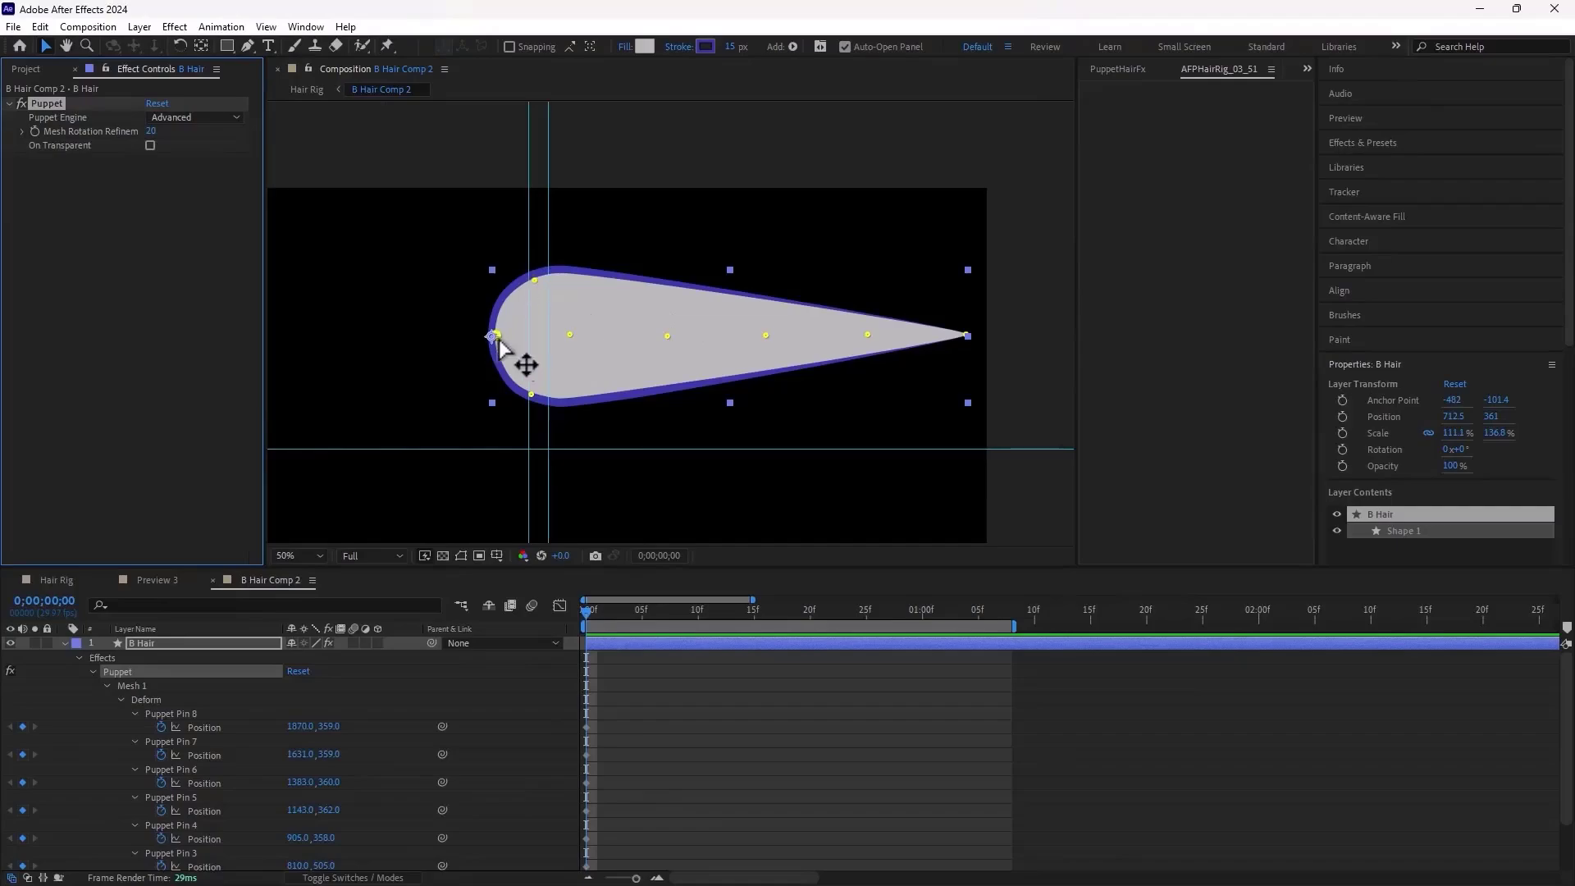
{"action": "scroll", "coordinate": [603, 710], "scroll_direction": "down", "scroll_amount": 3}
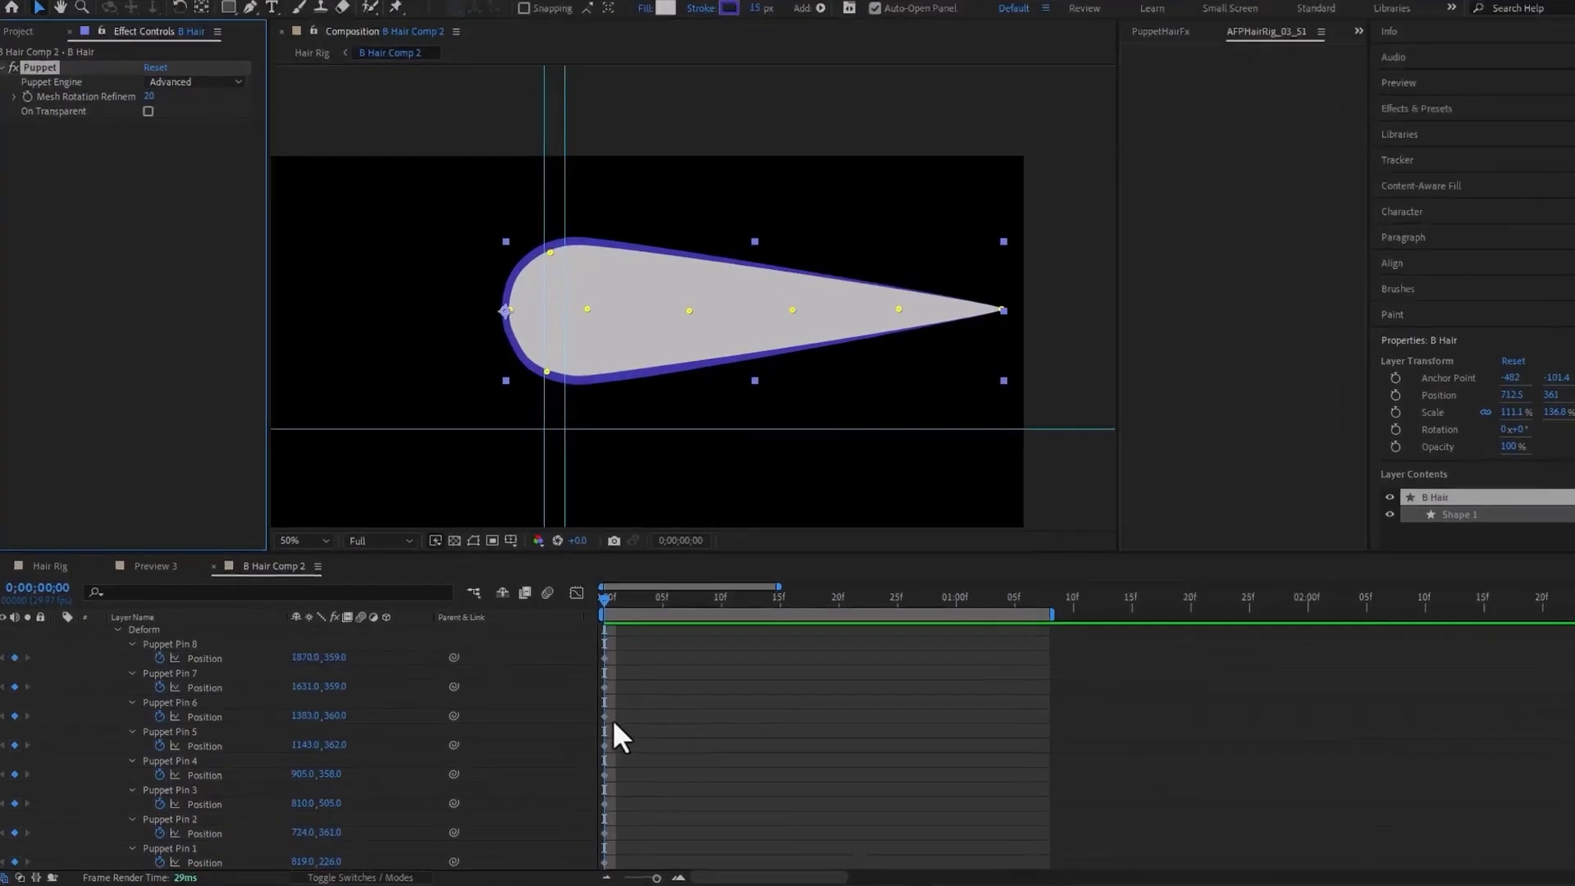
{"action": "left_click_drag", "start_coordinate": [845, 761], "coordinate": [751, 870]}
{"action": "scroll", "coordinate": [820, 698], "scroll_direction": "up", "scroll_amount": 4}
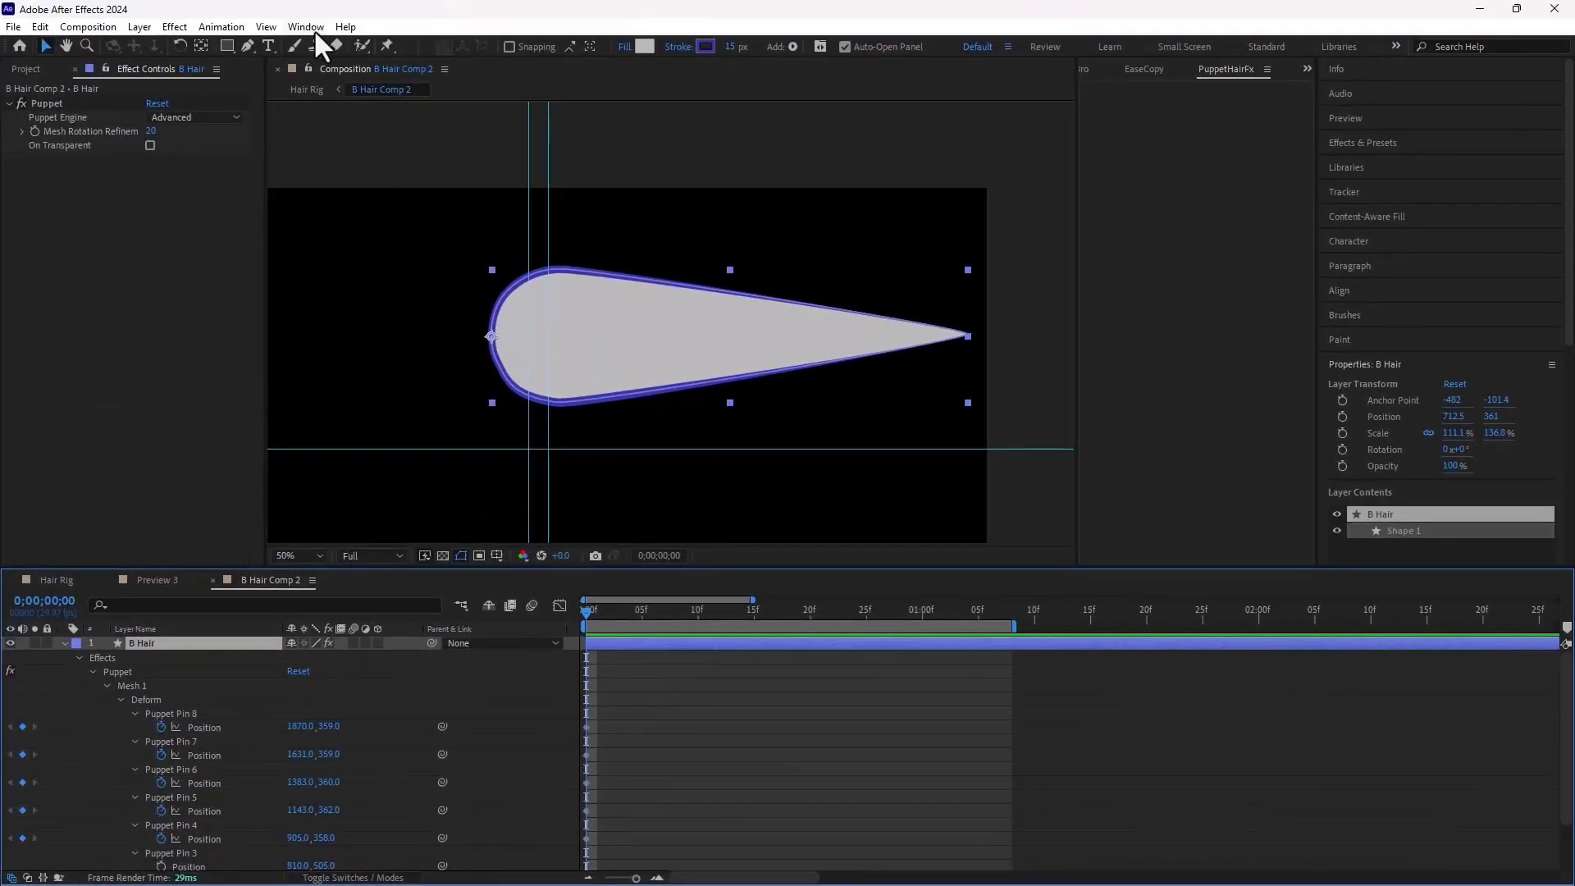
Run the AFPHairRig_03_51.jsx script to build the rig with a MASTER_HR_controller layer
{"action": "left_click", "coordinate": [314, 27]}
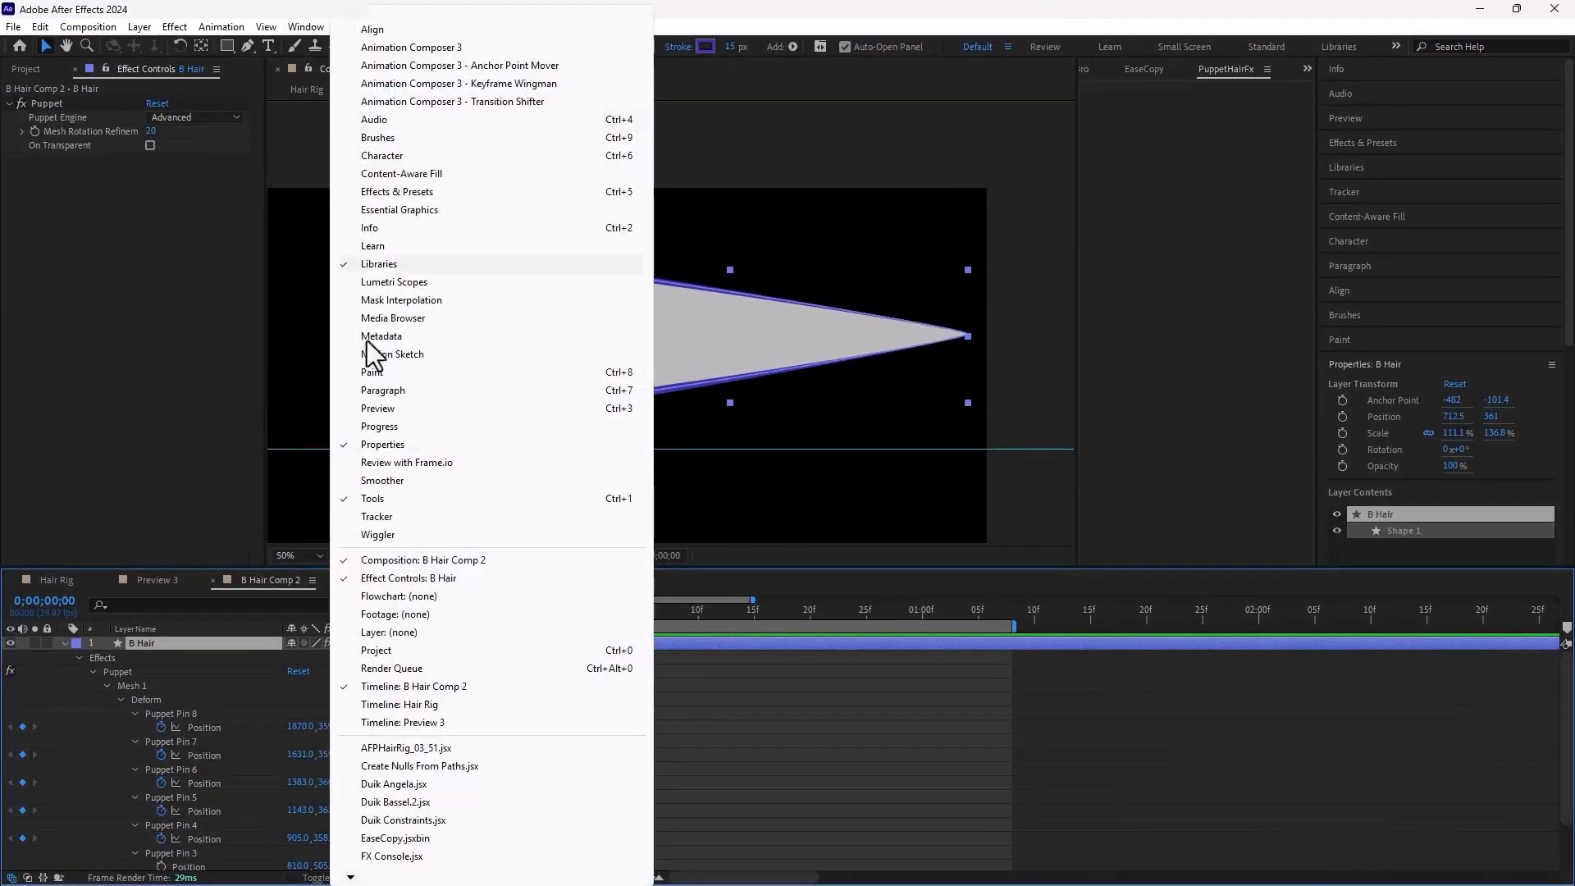
{"action": "left_click", "coordinate": [436, 748]}
{"action": "left_click", "coordinate": [752, 523]}
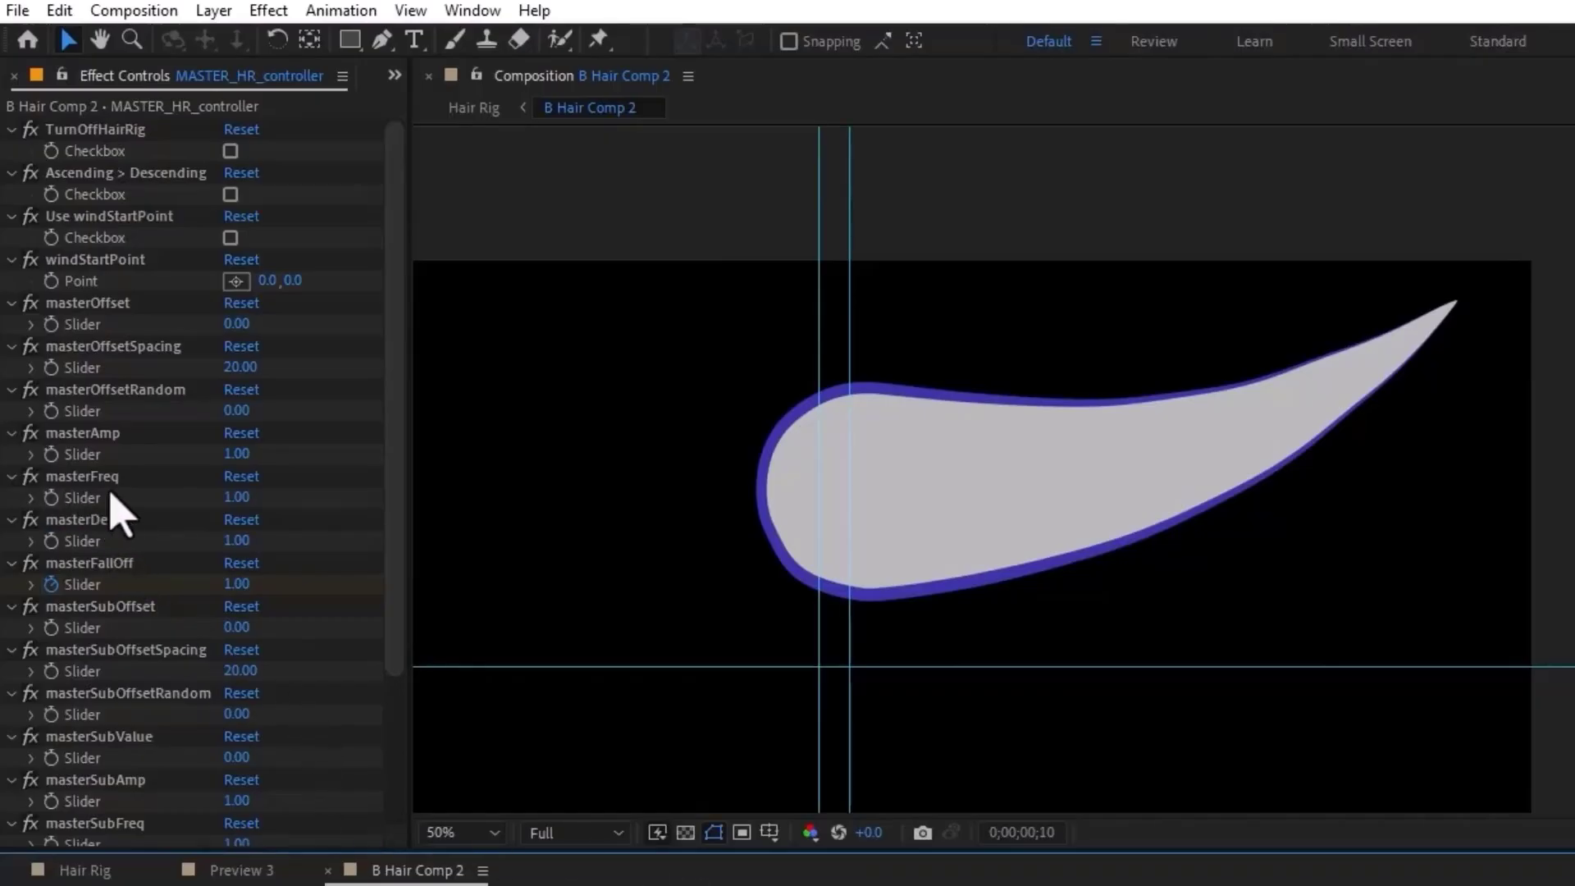
On MASTER_HR_controller, set masterFreq to 0.80 and masterDelay to 2.00
{"action": "left_click", "coordinate": [236, 497]}
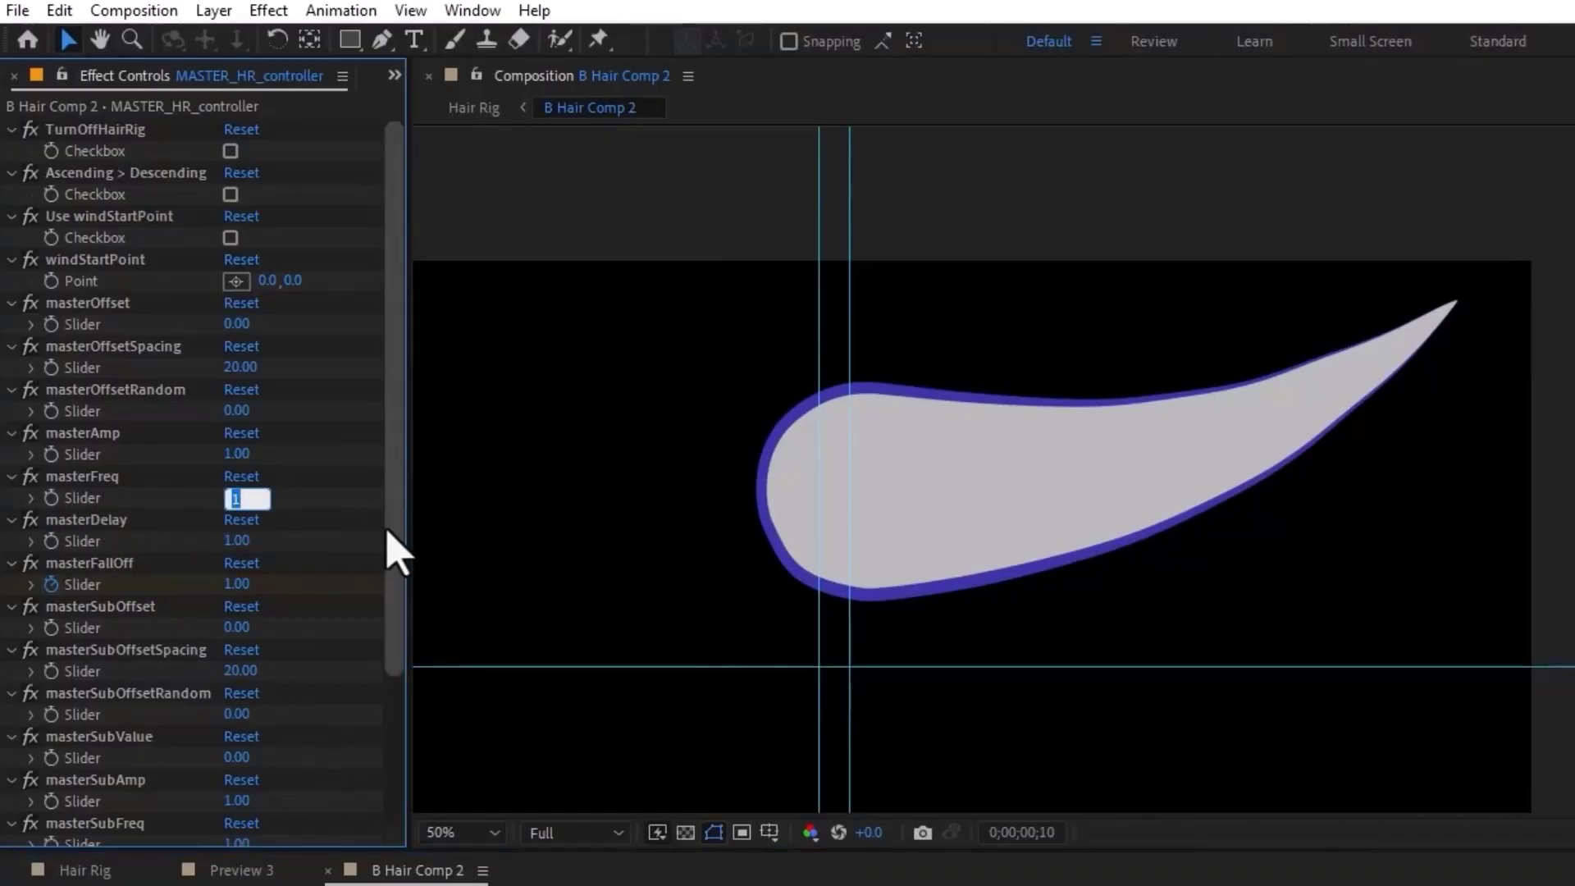
{"action": "type", "text": "0.8"}
{"action": "key", "text": "Return"}
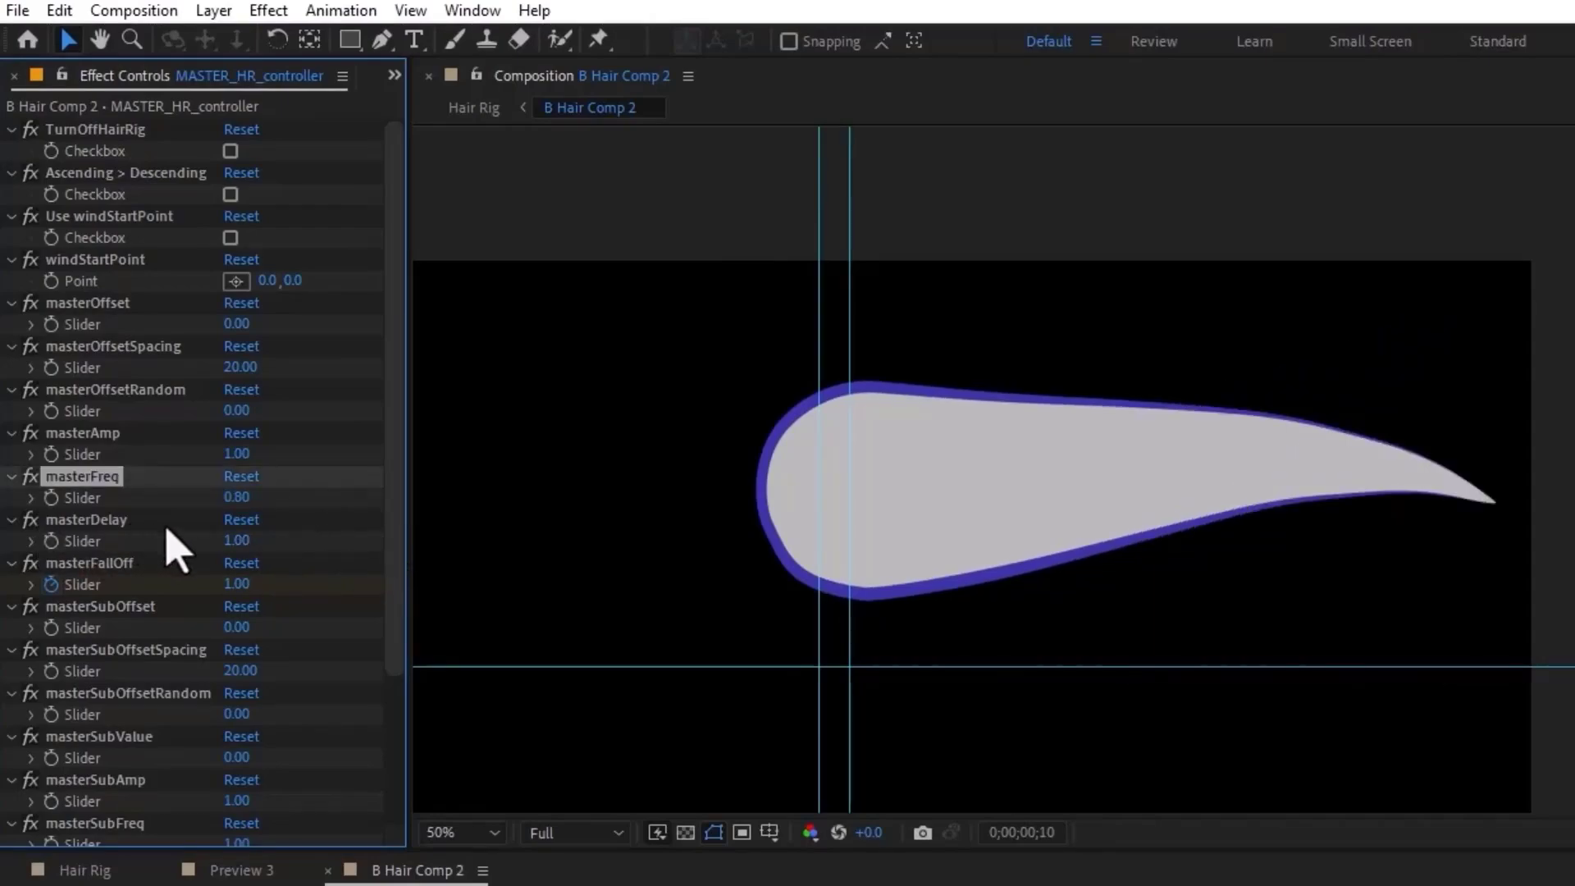
{"action": "left_click", "coordinate": [236, 541]}
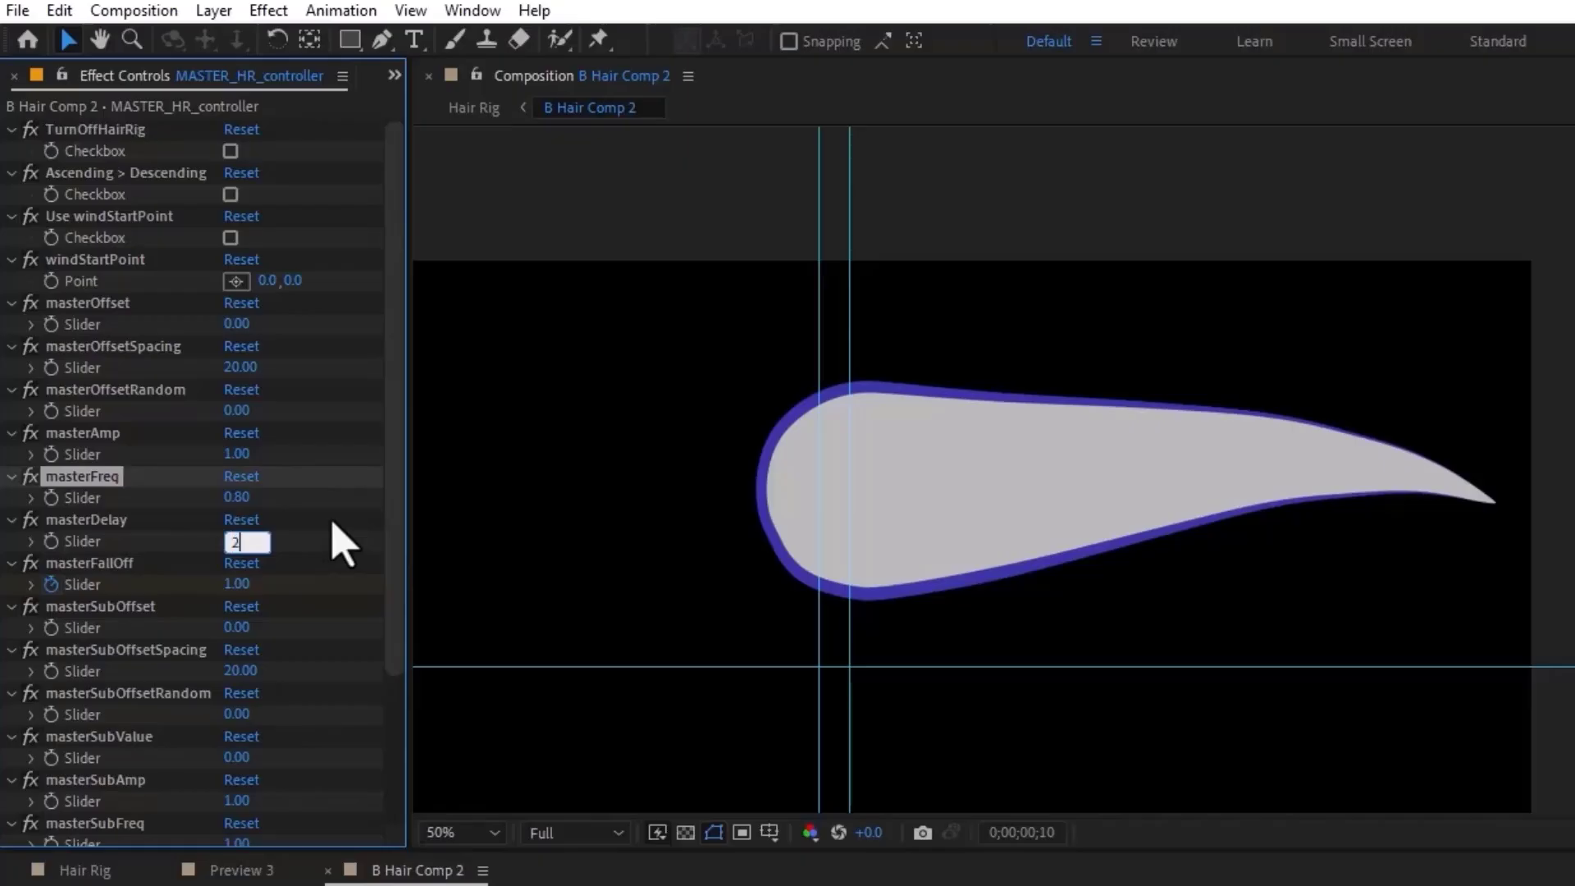
{"action": "type", "text": "2"}
{"action": "key", "text": "Return"}
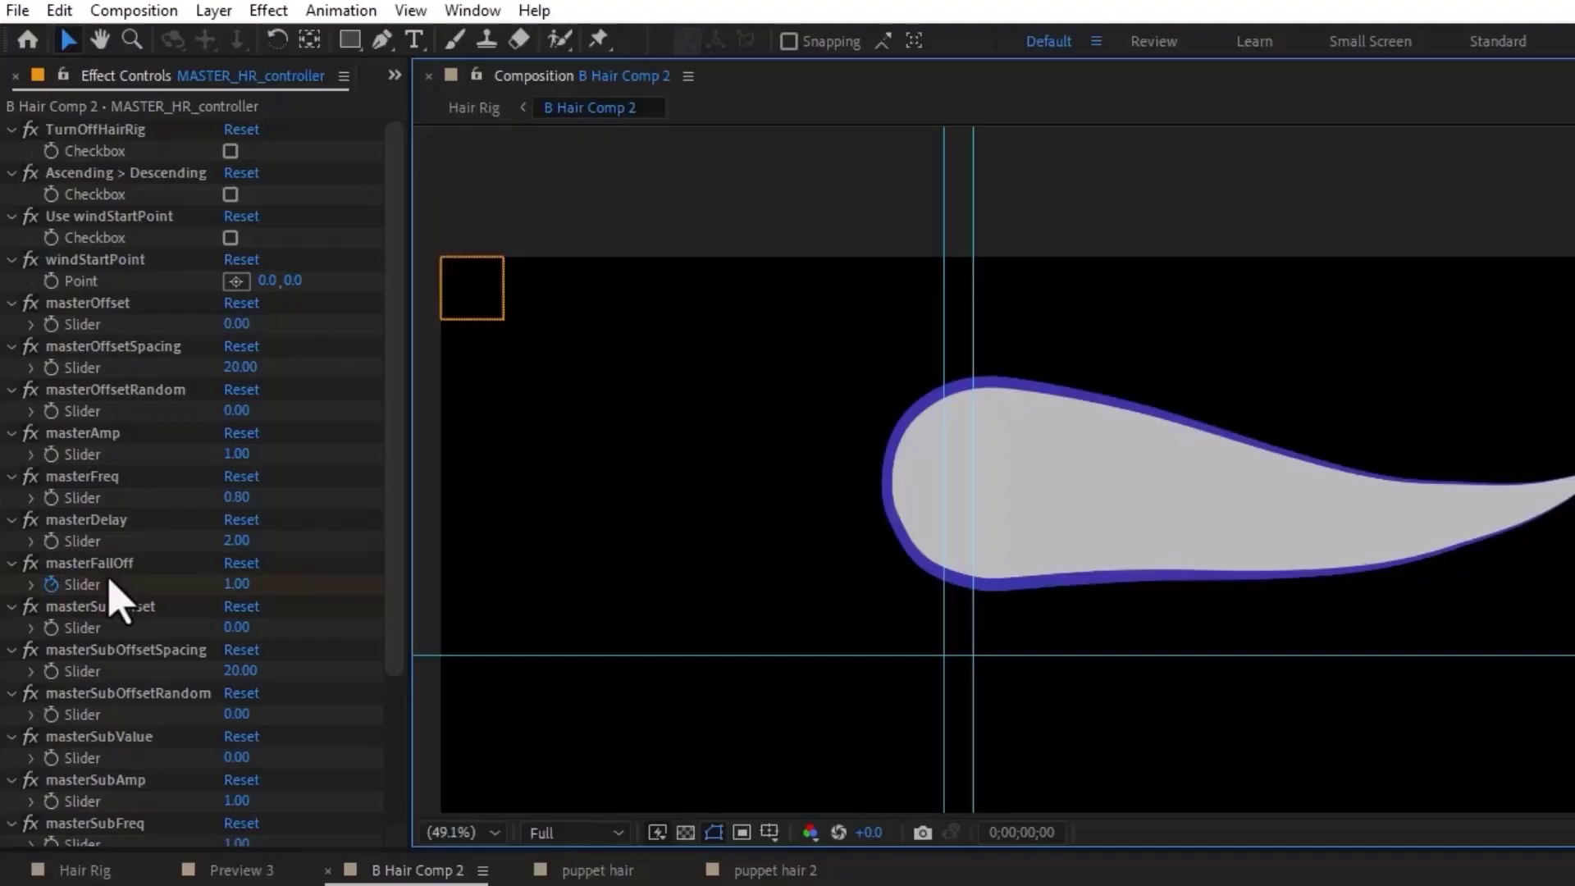
Try masterFallOff at 6 and about 7, then undo it back to 1.00
{"action": "left_click", "coordinate": [58, 582]}
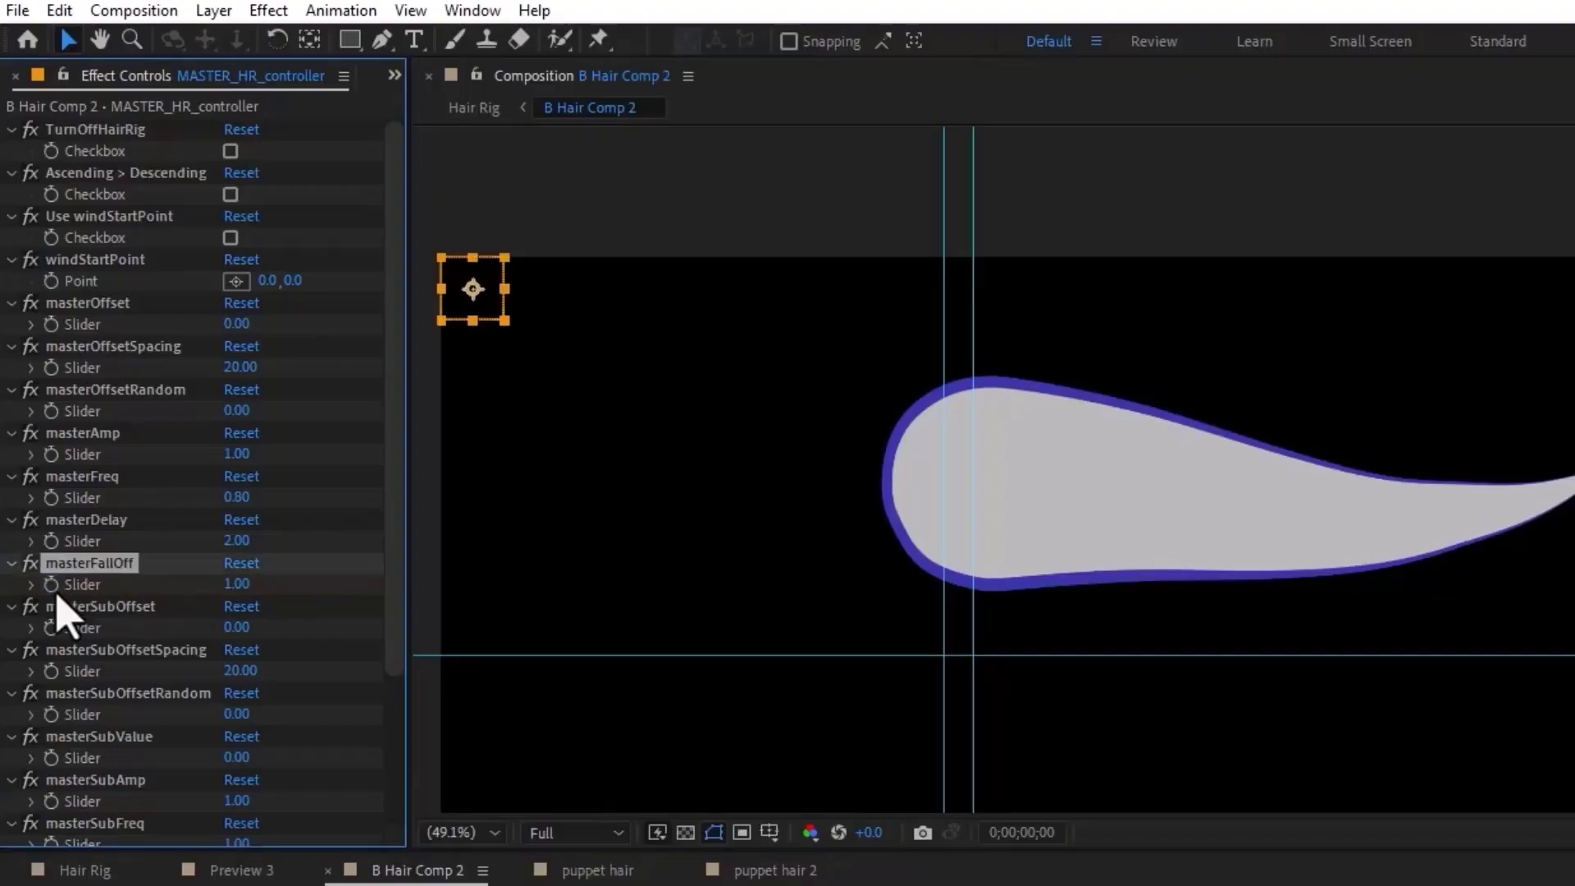
{"action": "left_click", "coordinate": [238, 584]}
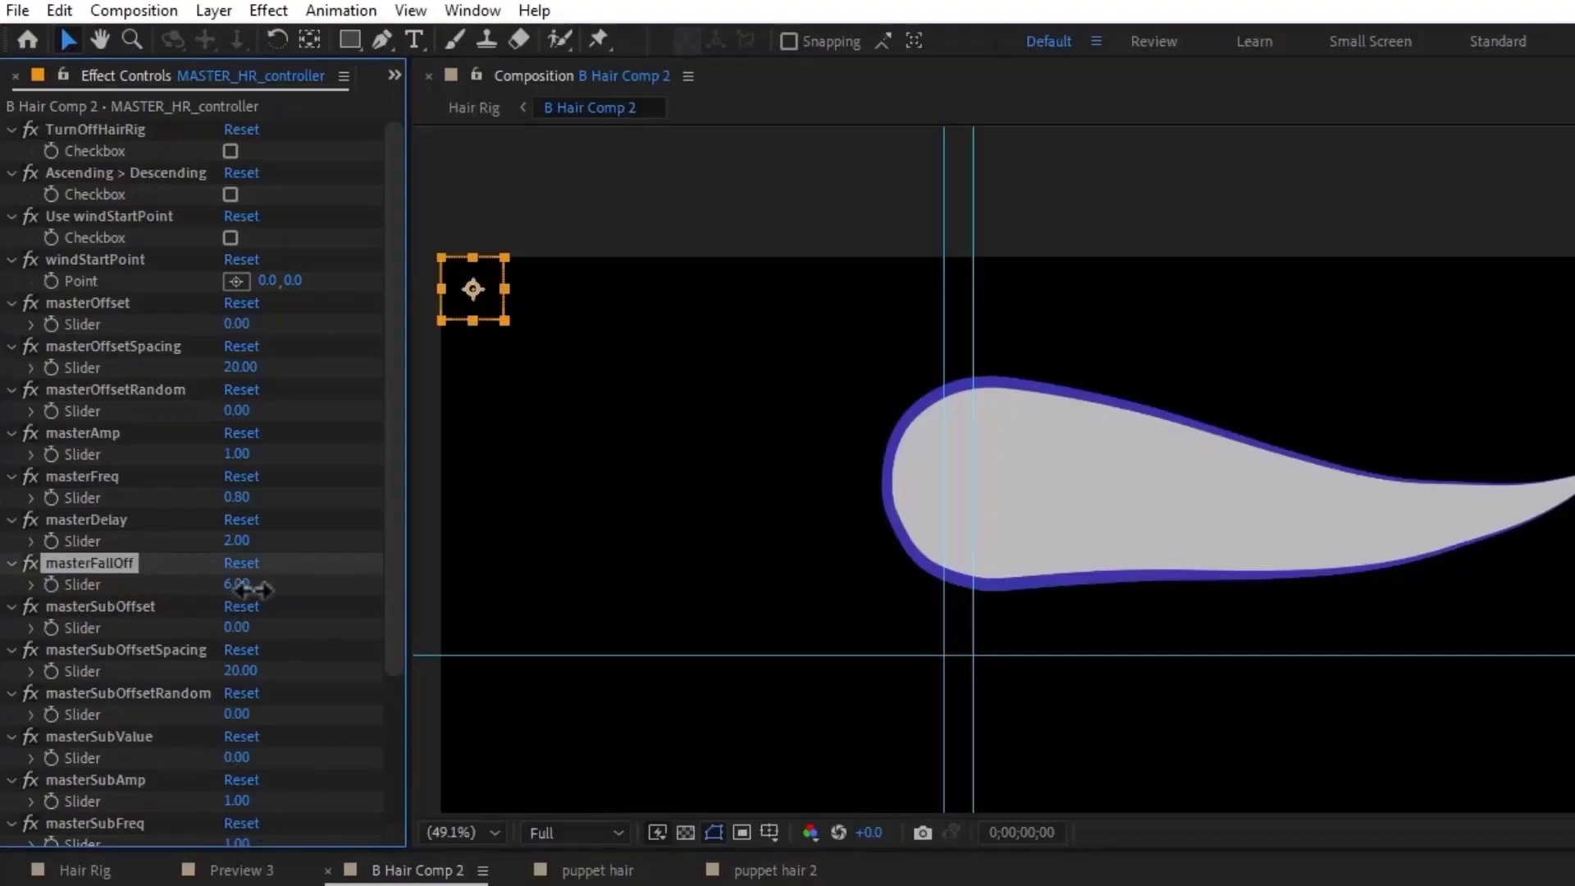
{"action": "type", "text": "6"}
{"action": "key", "text": "Return"}
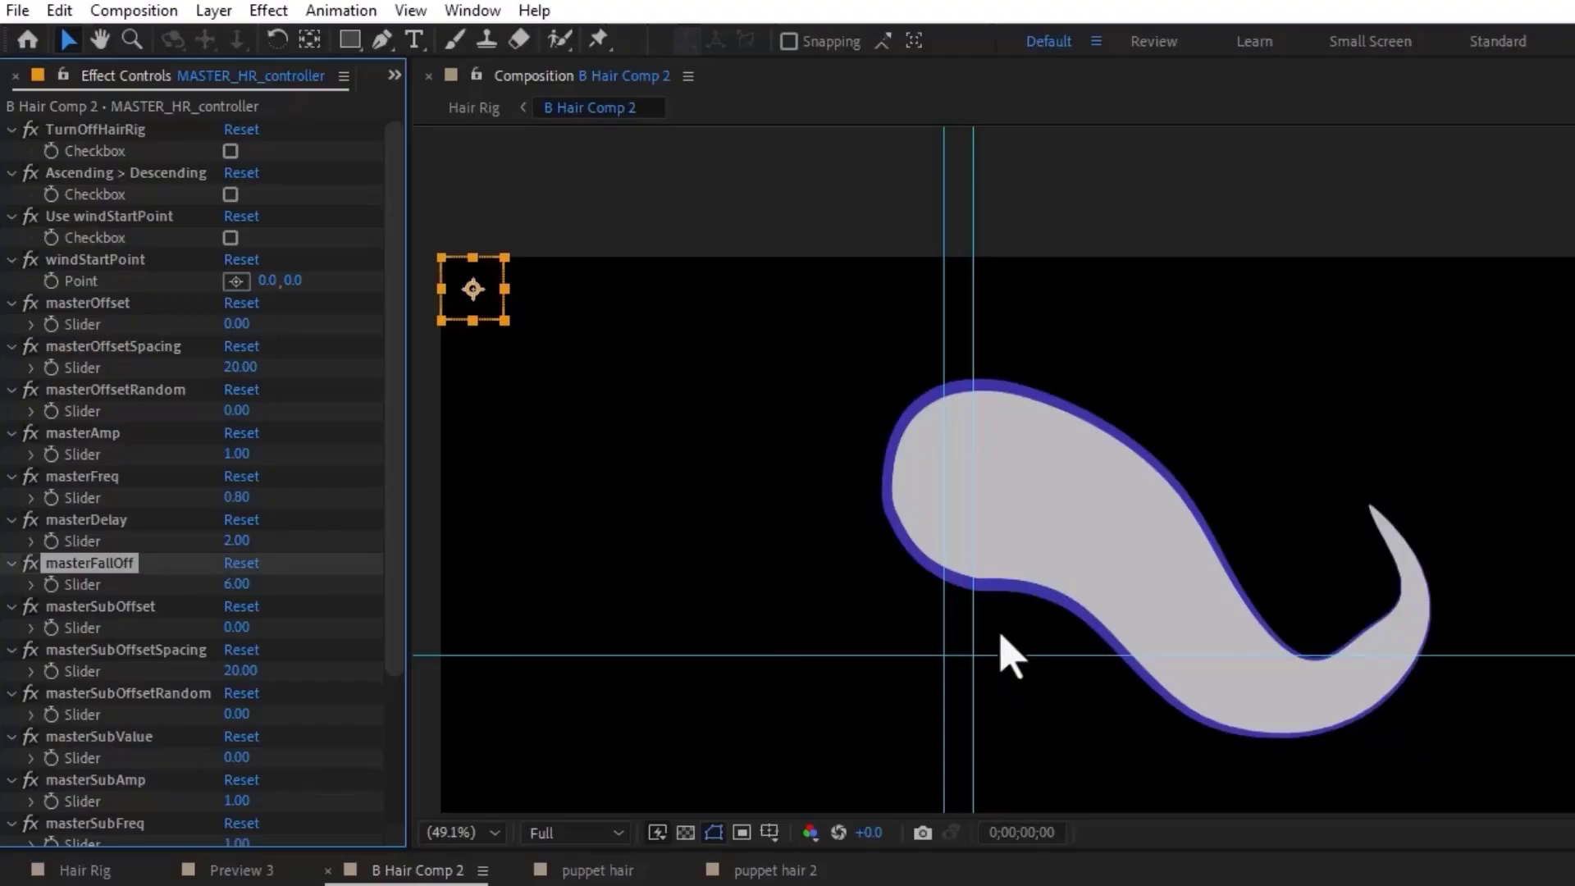
{"action": "key", "text": "ctrl+z"}
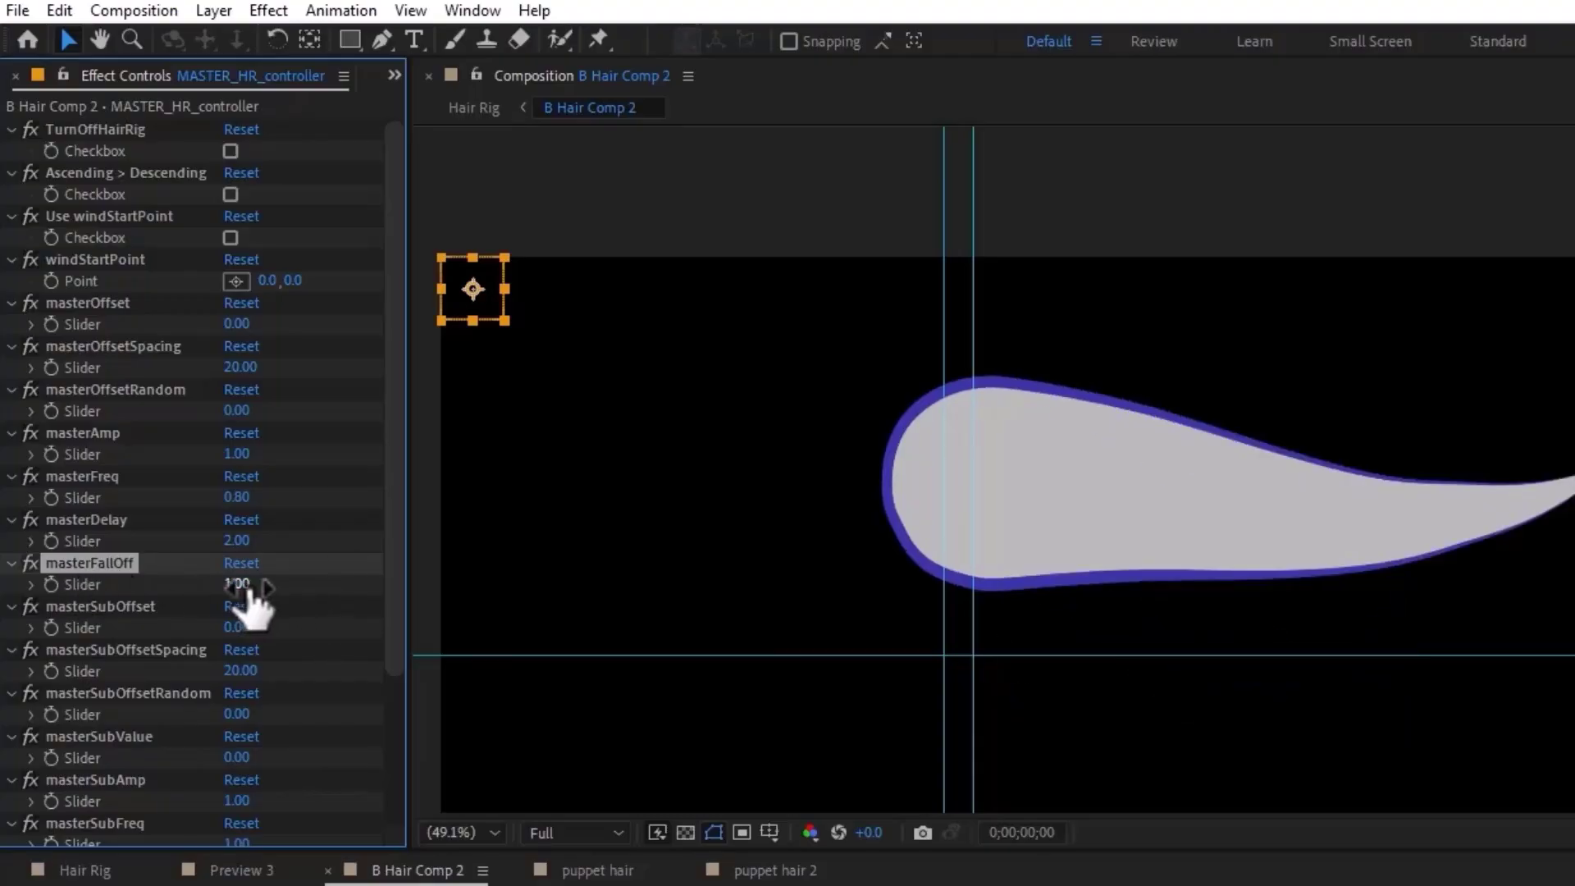
{"action": "left_click_drag", "start_coordinate": [245, 584], "coordinate": [254, 585]}
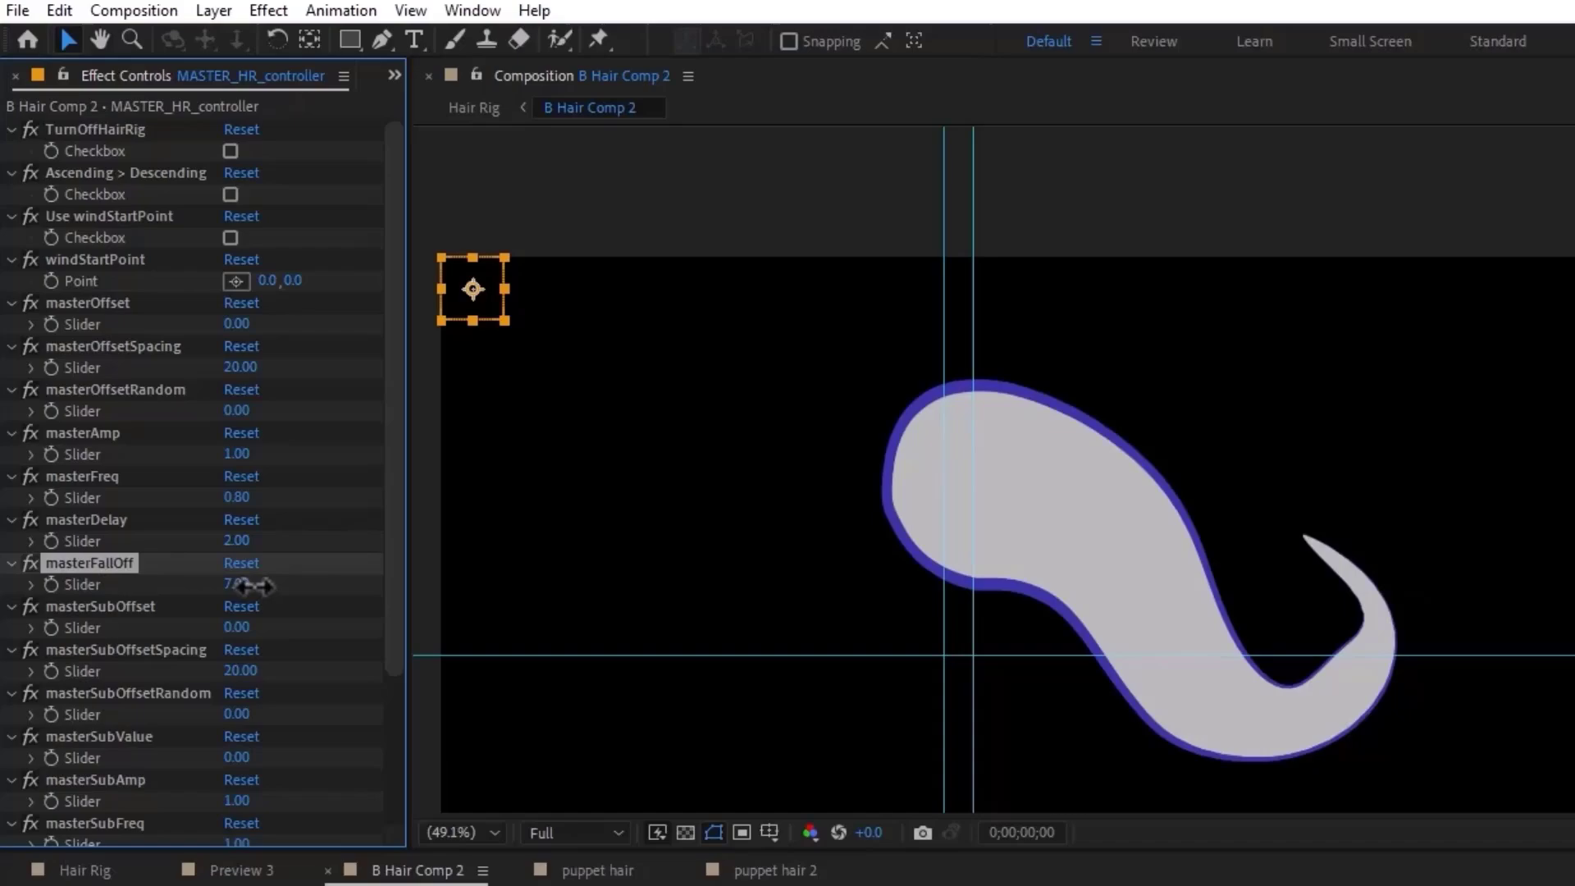
{"action": "left_click", "coordinate": [125, 528]}
{"action": "key", "text": "ctrl+z"}
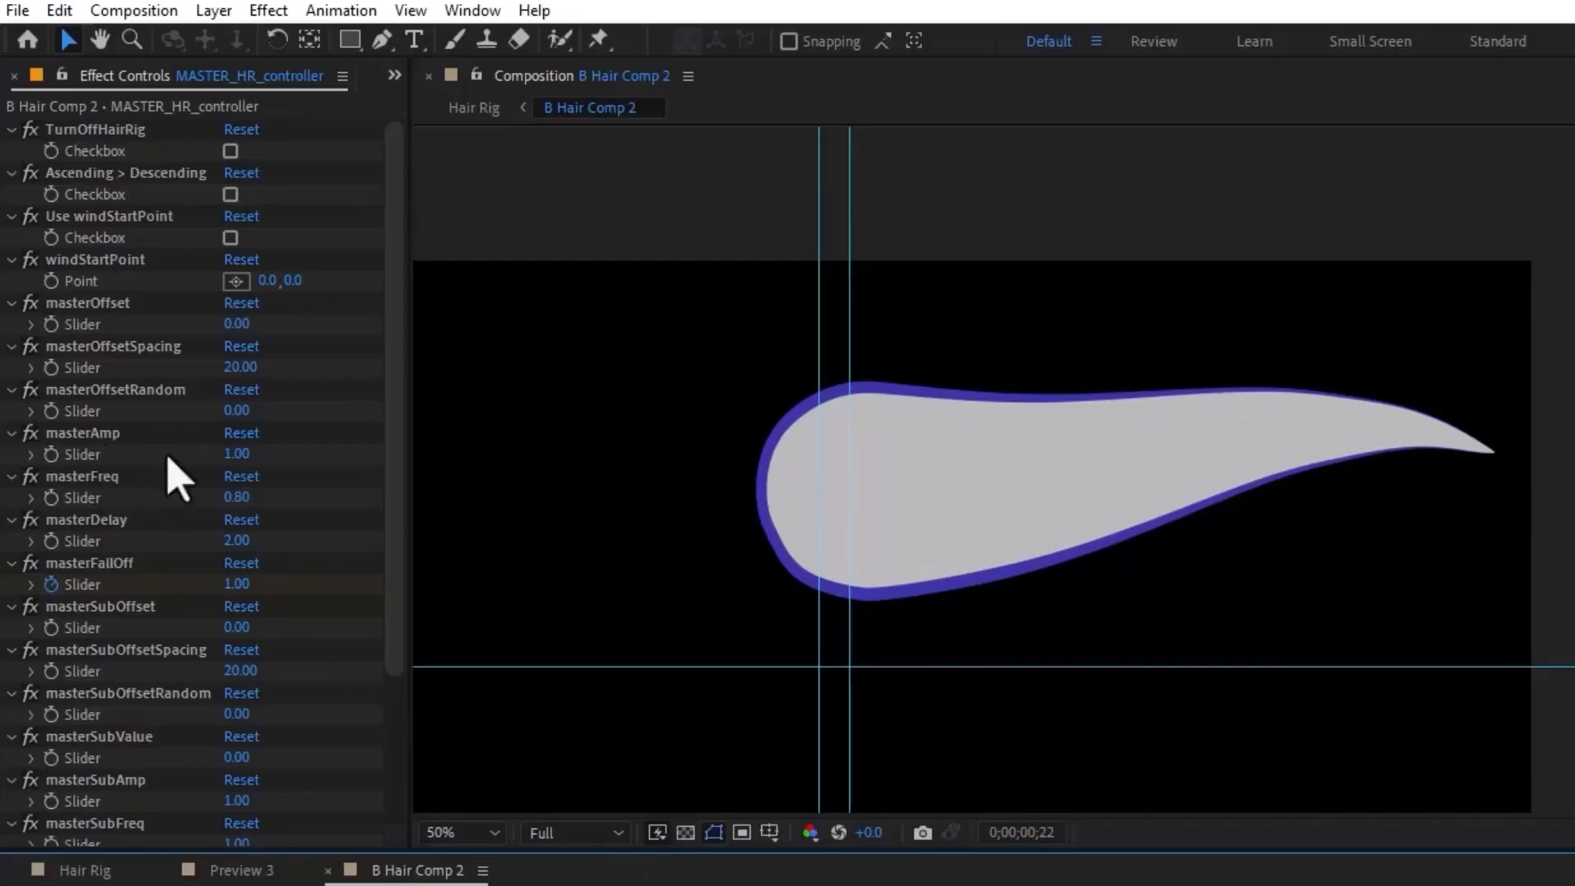
Set masterAmp to 1.20, then scrub the Hair Rig composition to check the motion
{"action": "left_click", "coordinate": [236, 454]}
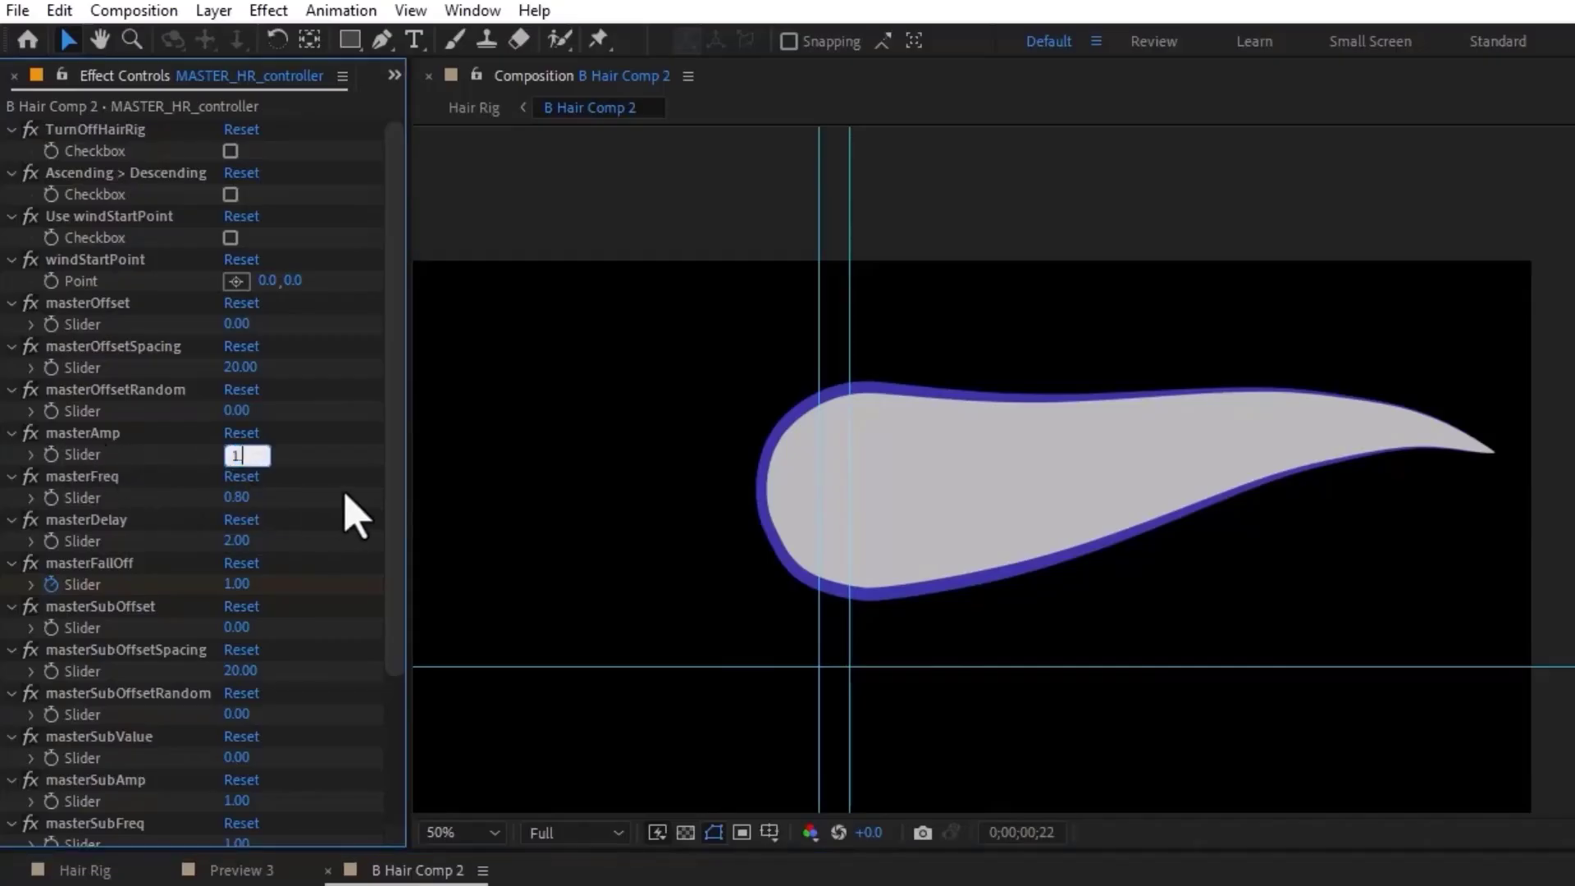
{"action": "type", "text": ".2"}
{"action": "key", "text": "Return"}
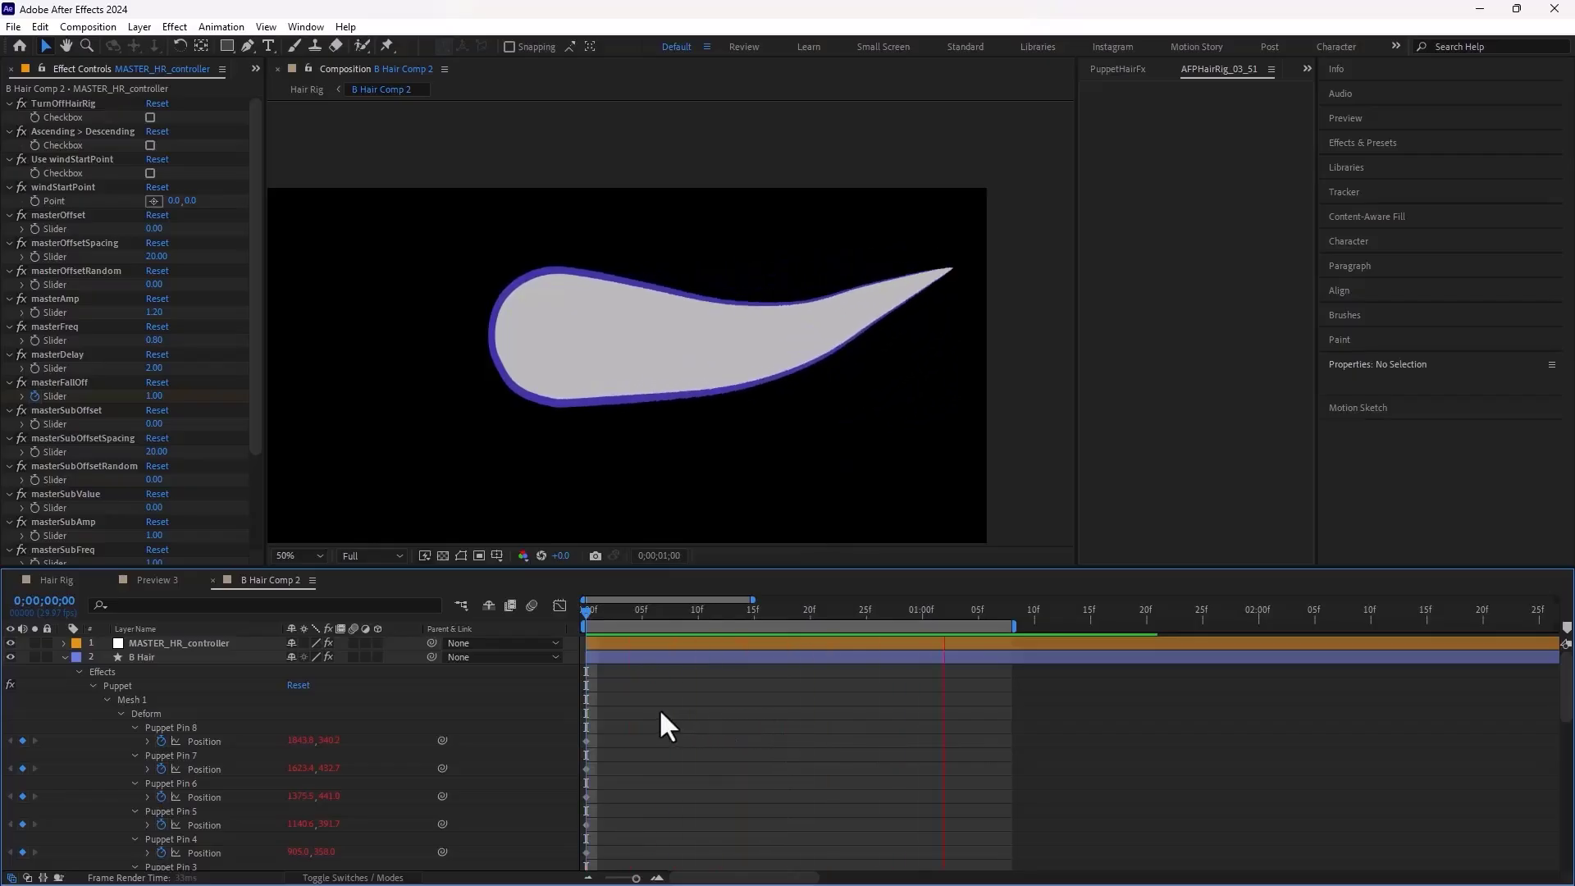
{"action": "left_click", "coordinate": [51, 579]}
{"action": "left_click_drag", "start_coordinate": [593, 614], "coordinate": [532, 632]}
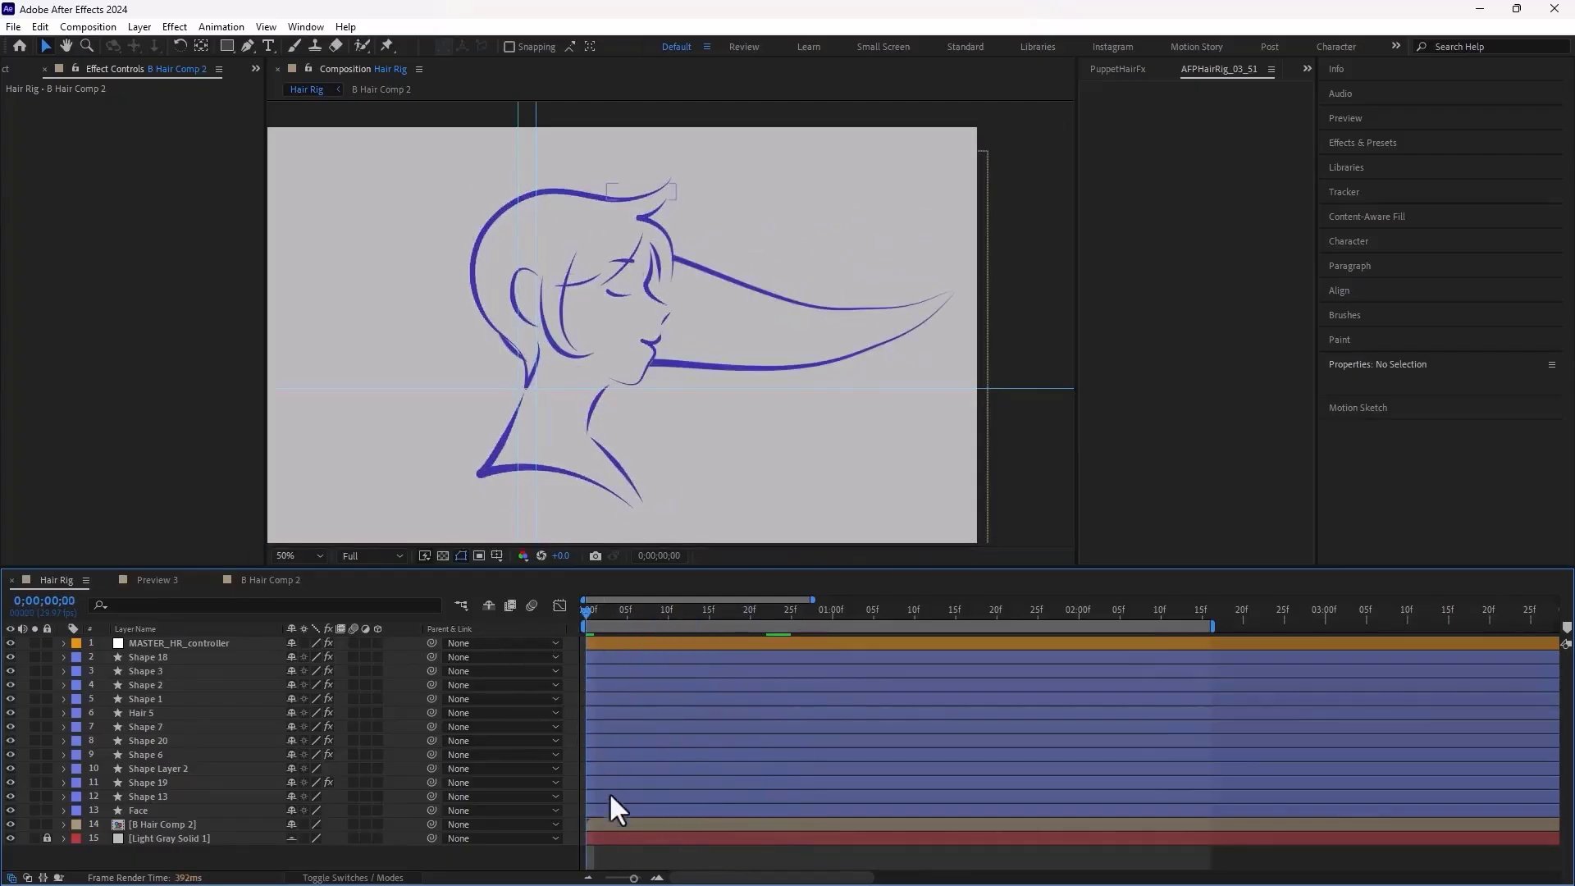
Scale the B Hair Comp 2 layer to 88%
{"action": "left_click", "coordinate": [610, 823]}
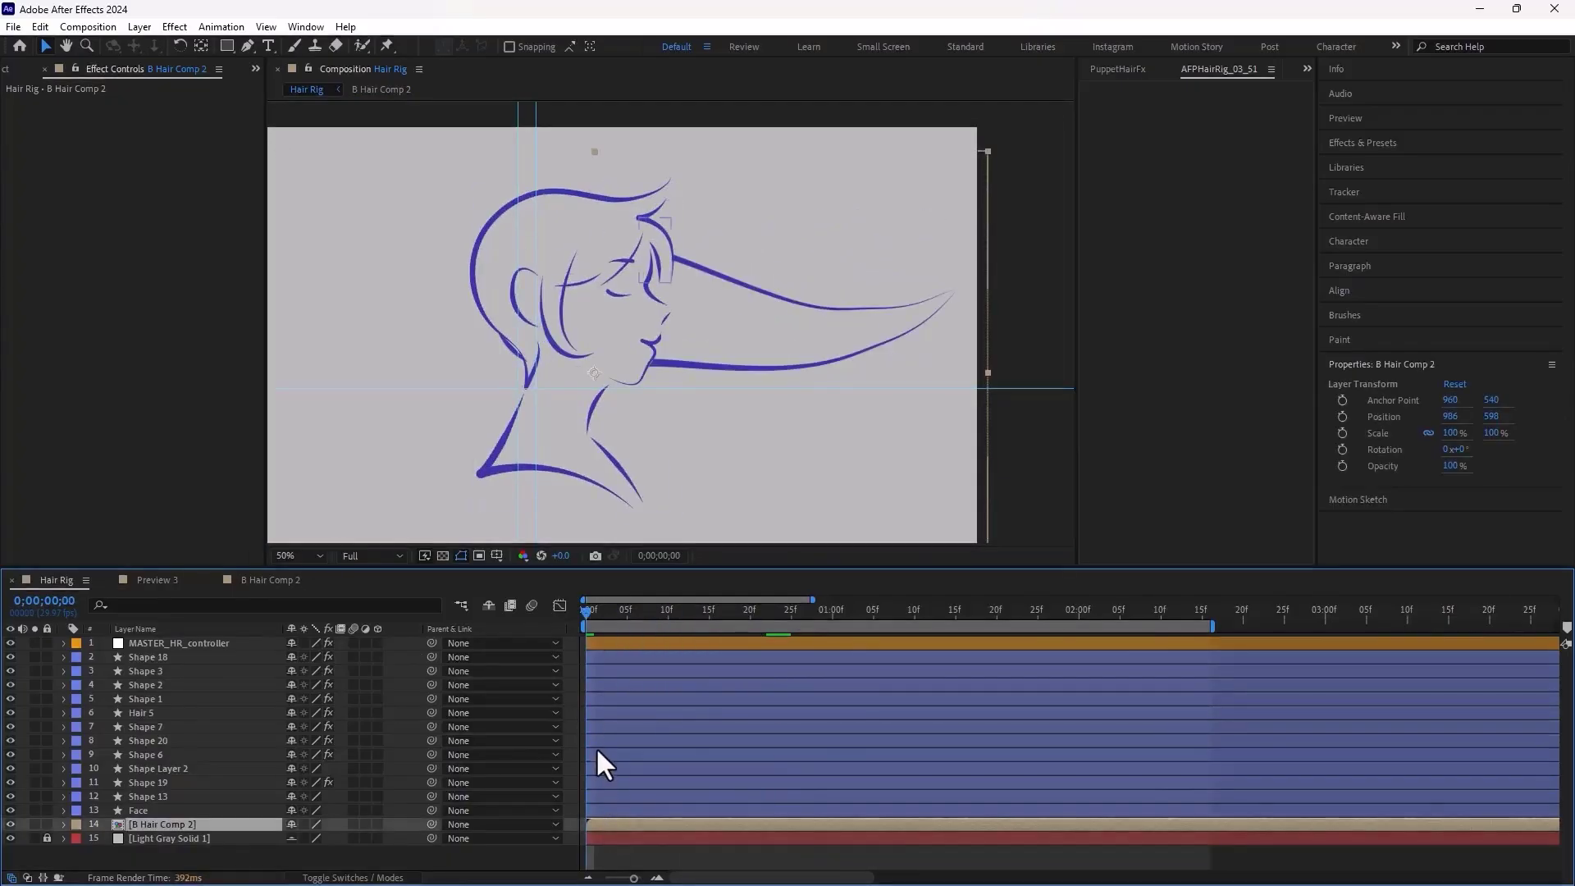
{"action": "key", "text": "s"}
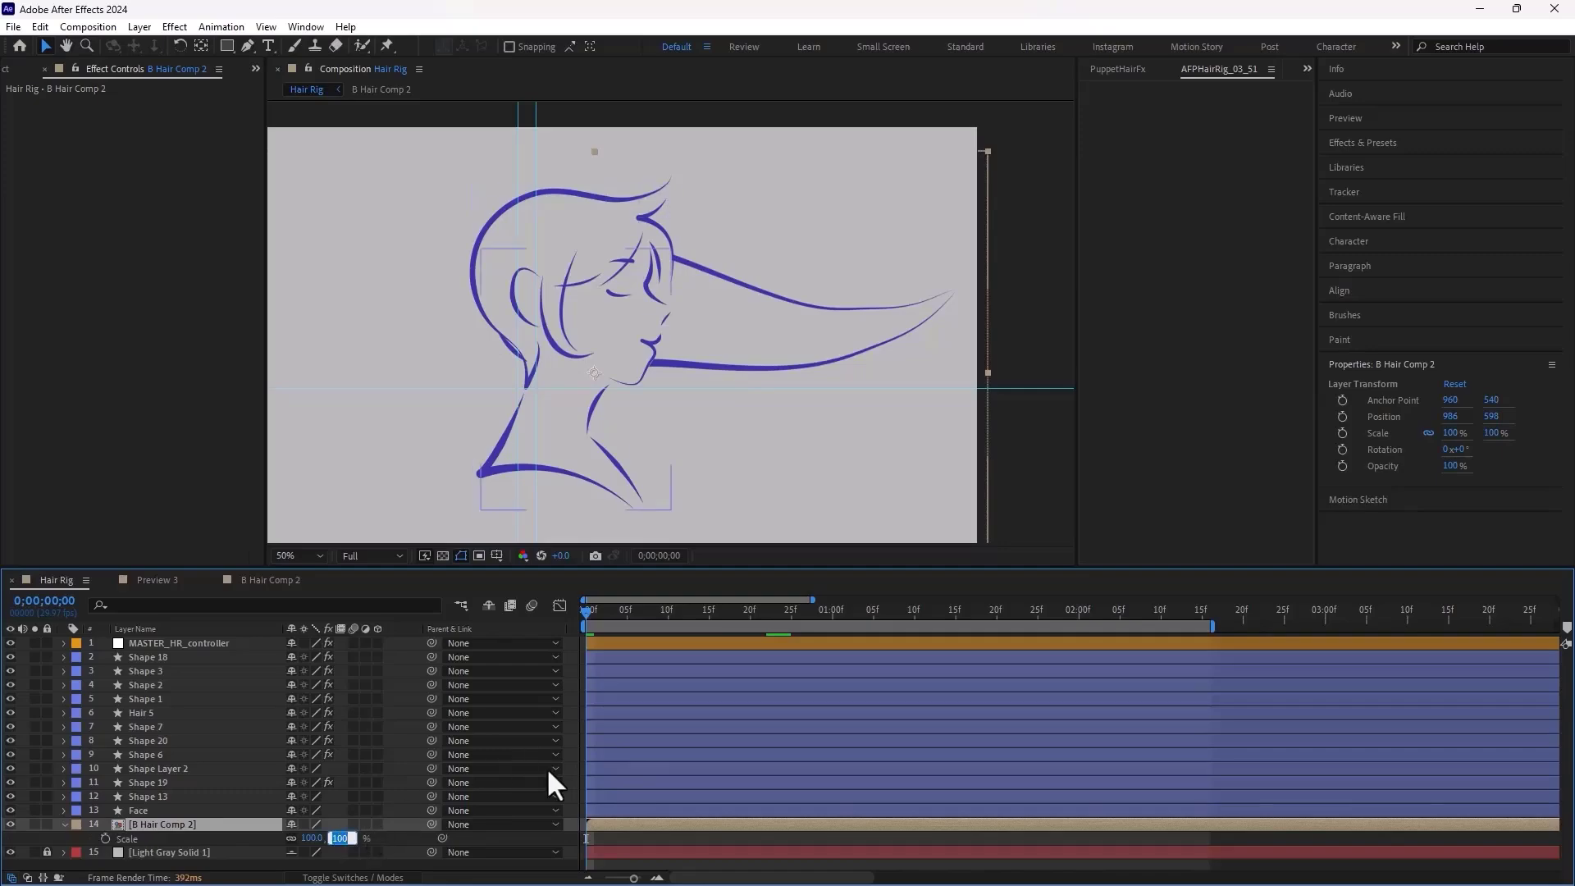
{"action": "type", "text": "88"}
{"action": "key", "text": "Return"}
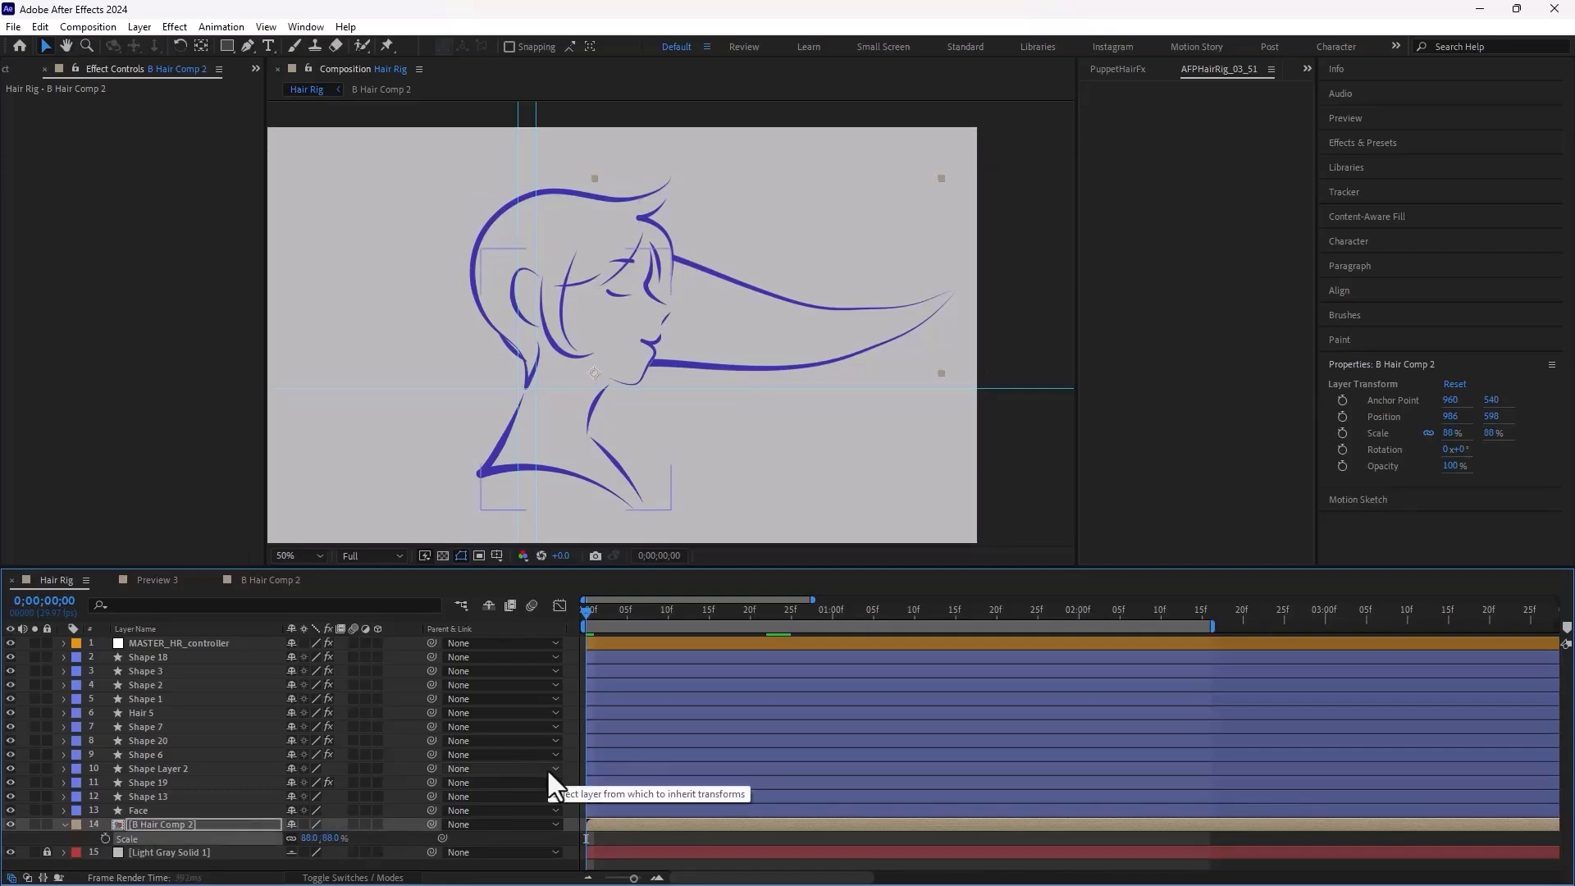
{"action": "left_click_drag", "start_coordinate": [684, 616], "coordinate": [758, 617]}
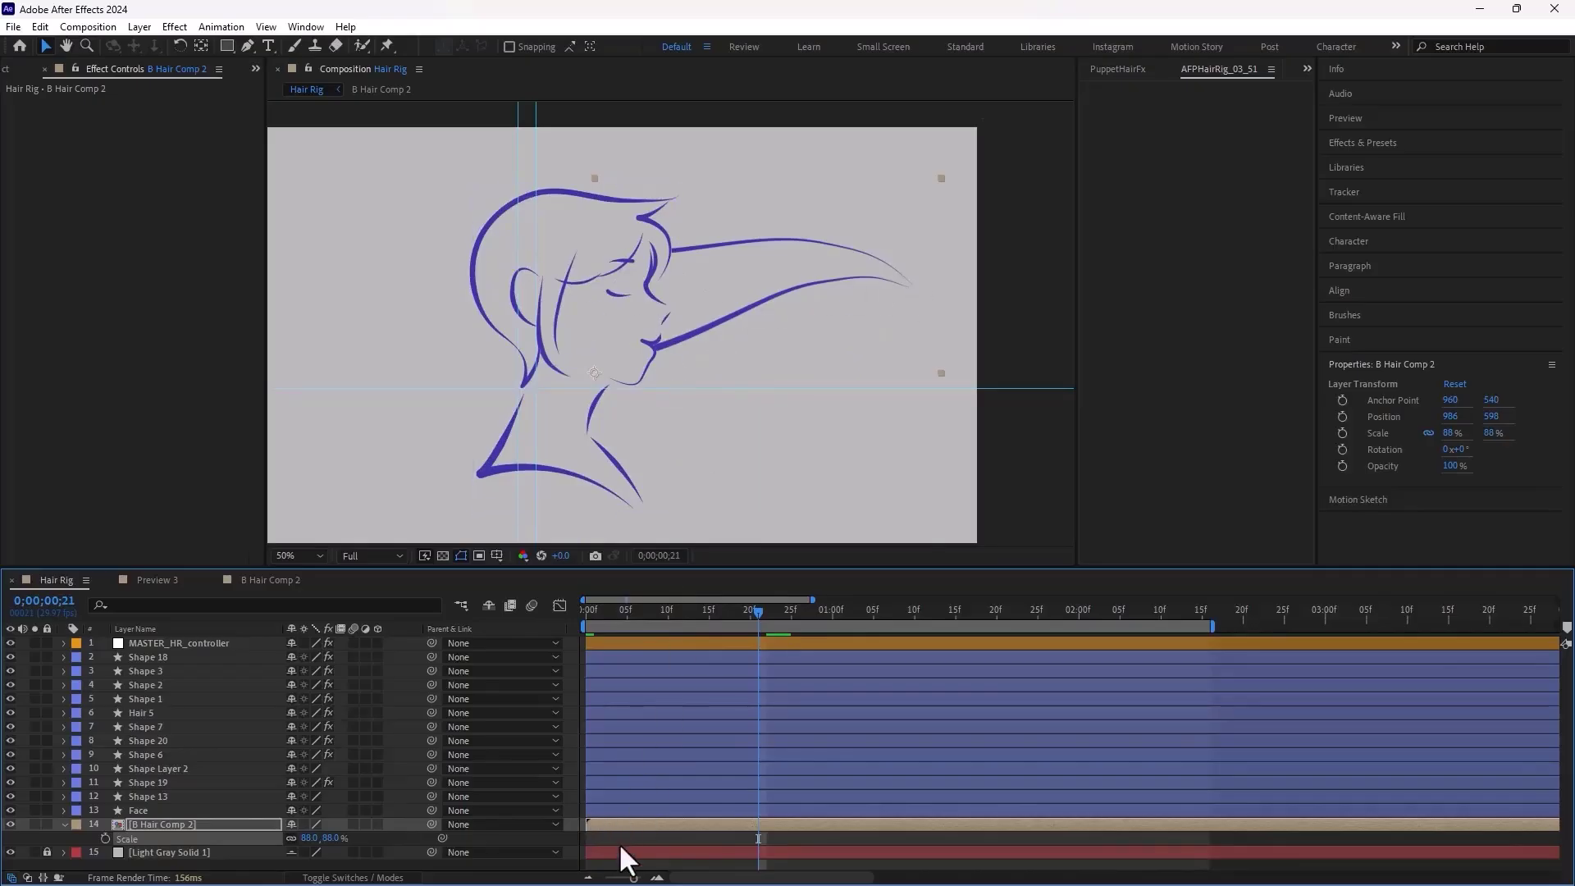
Rotate the layer 10°, deselect all, and preview the waving hair
{"action": "key", "text": "r"}
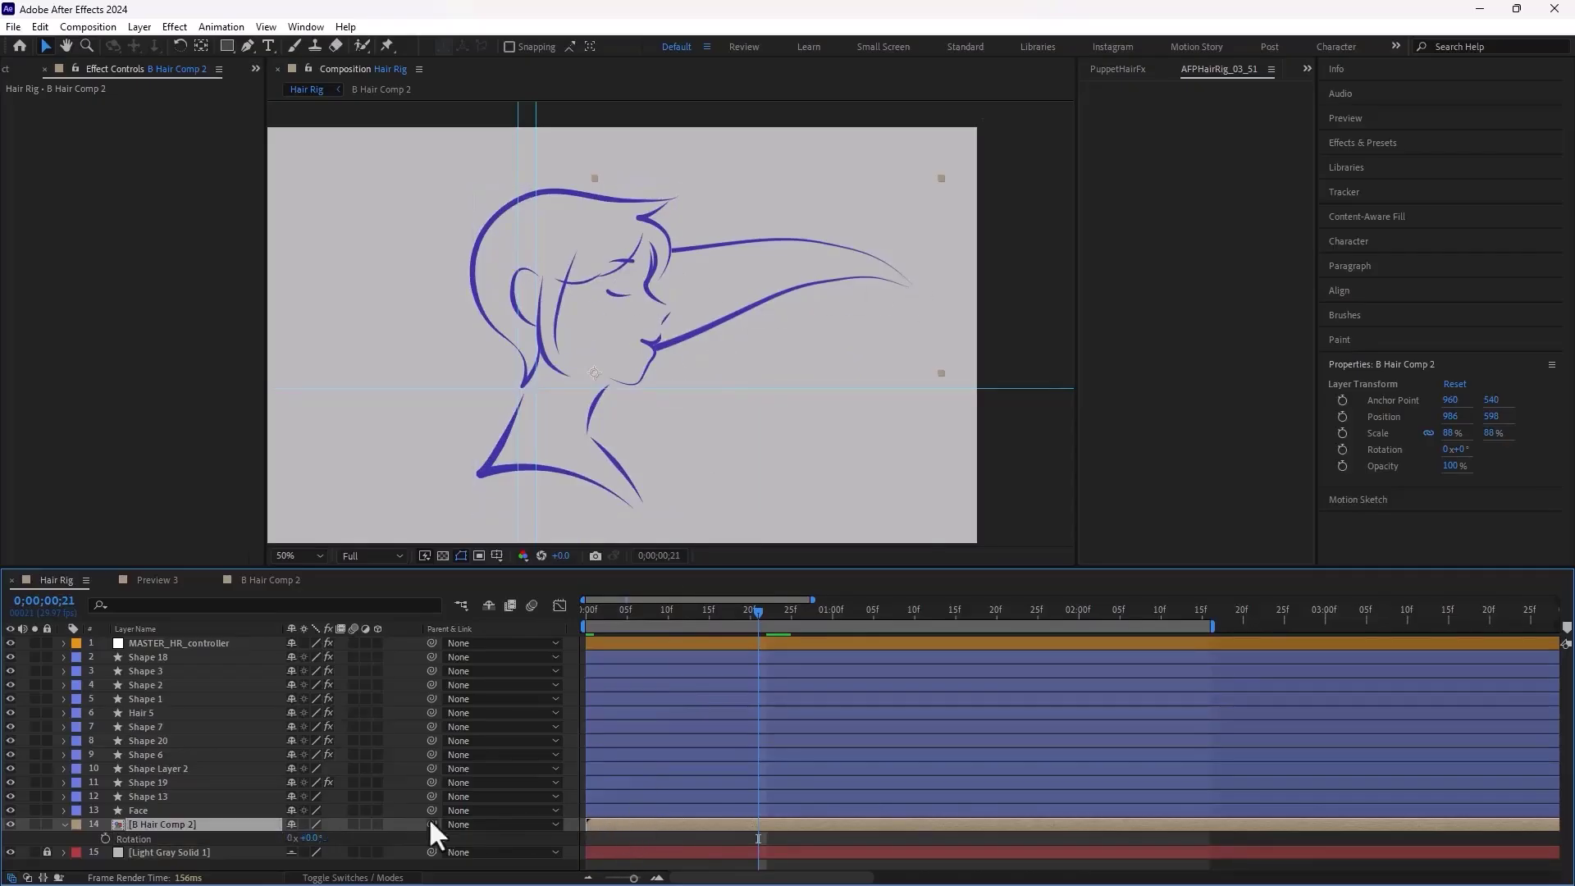
{"action": "left_click", "coordinate": [316, 835]}
{"action": "type", "text": "10"}
{"action": "key", "text": "Return"}
{"action": "left_click", "coordinate": [560, 710]}
{"action": "left_click", "coordinate": [574, 716]}
{"action": "key", "text": "space"}
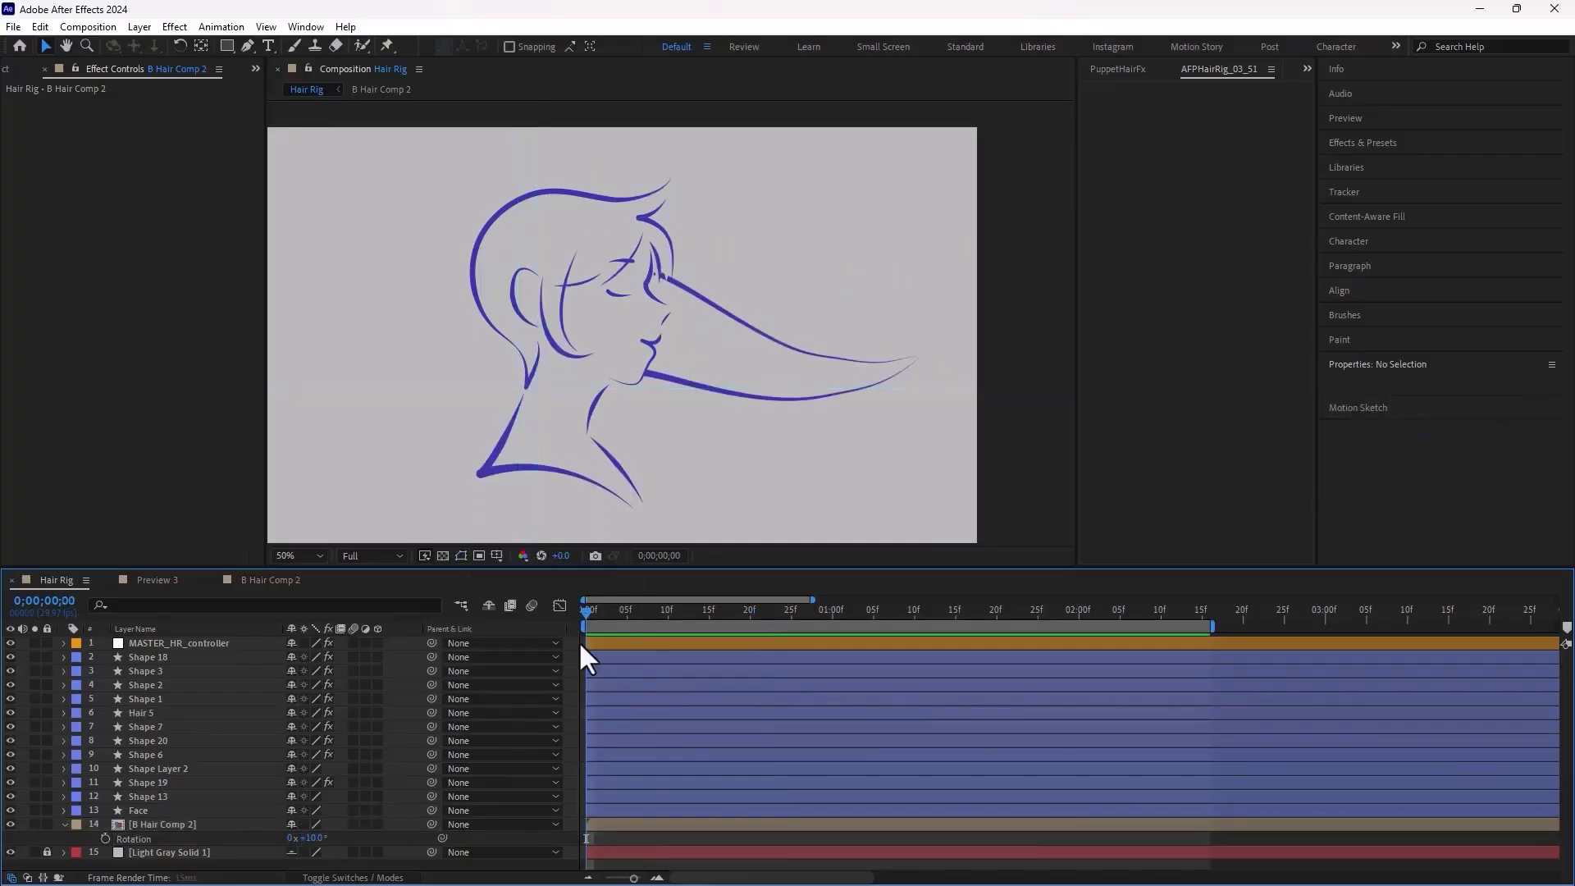